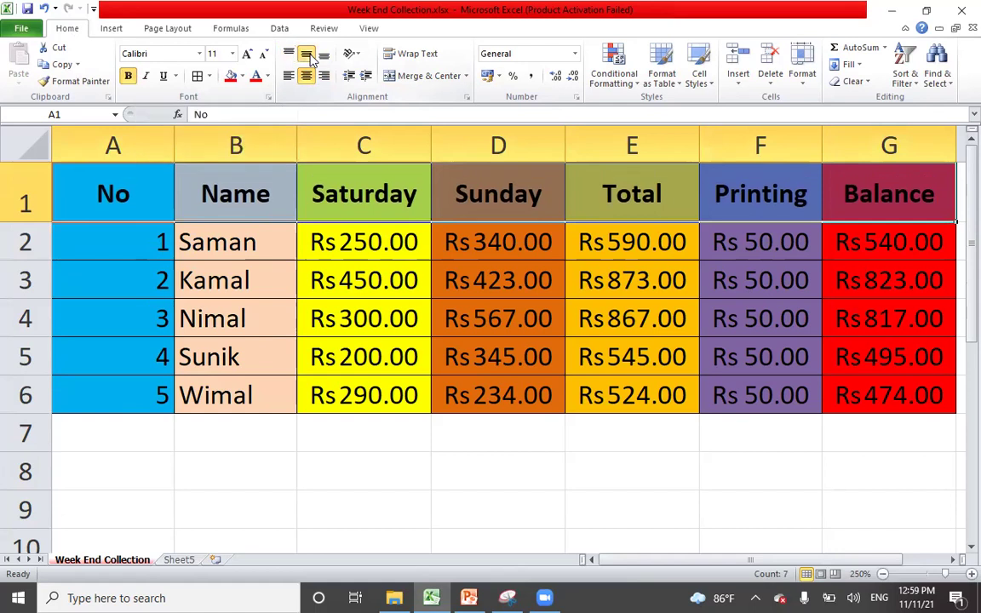
Try bottom and top vertical alignment on the header cells A1:G1, finishing with middle alignment.
{"action": "left_click", "coordinate": [318, 57]}
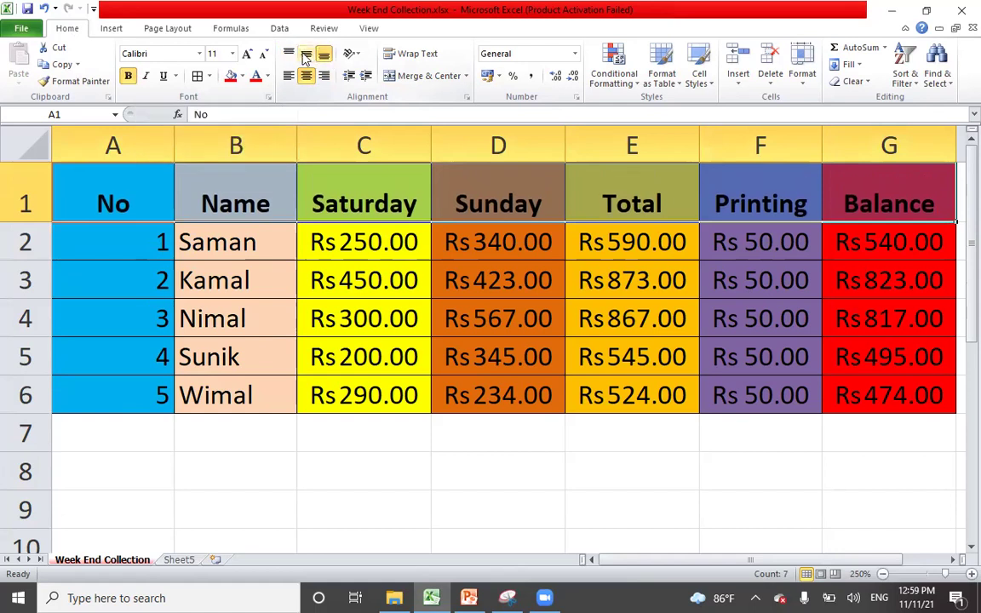
{"action": "left_click", "coordinate": [305, 54]}
{"action": "left_click", "coordinate": [288, 54]}
{"action": "left_click", "coordinate": [324, 55]}
{"action": "left_click", "coordinate": [305, 54]}
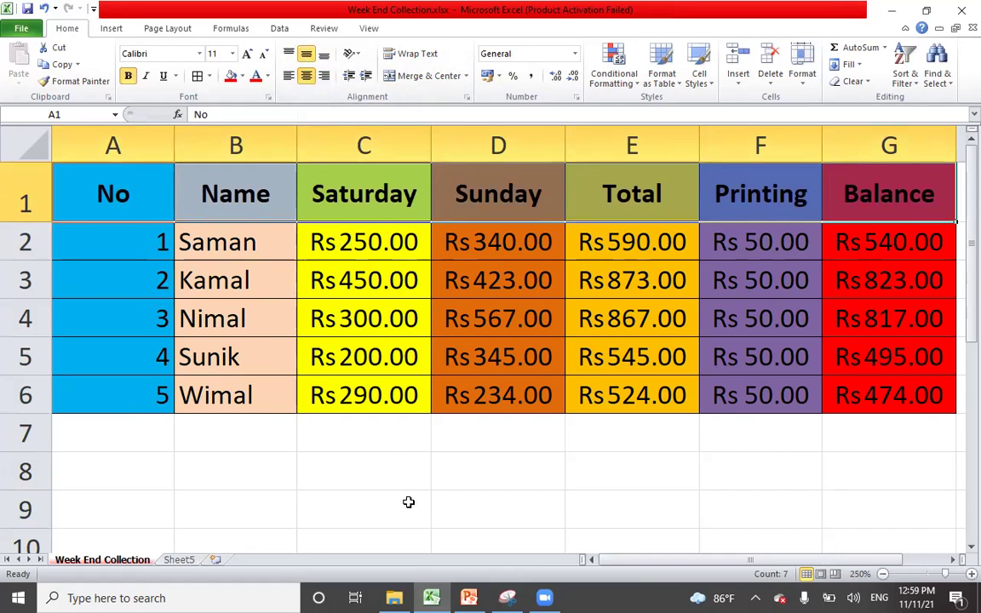
Consult the number-format instructions on the PowerPoint slide and format the Saturday amounts in C2:C6 as Currency in Excel.
{"action": "key", "text": "alt+Tab"}
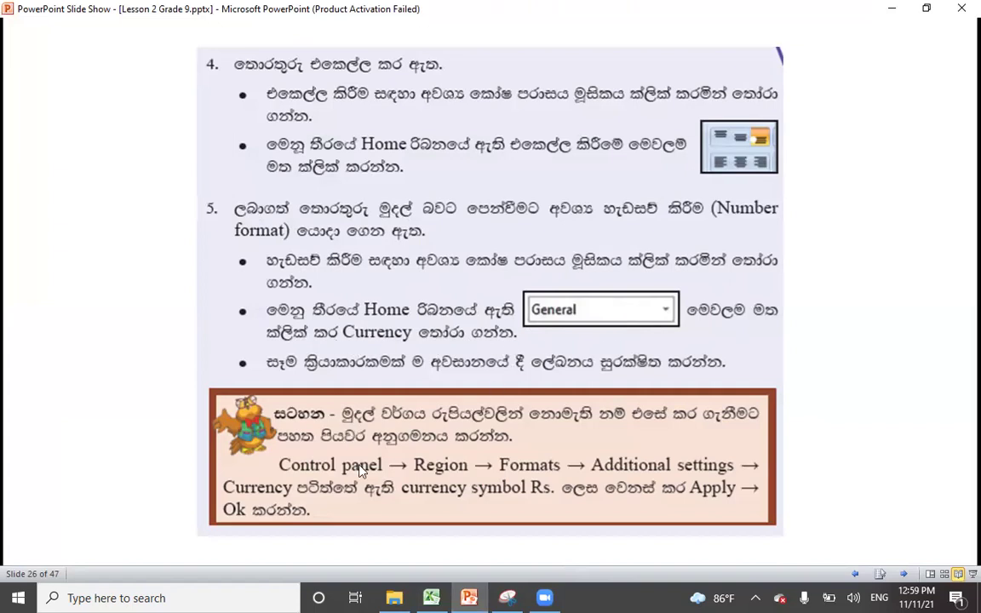
{"action": "left_click", "coordinate": [432, 596]}
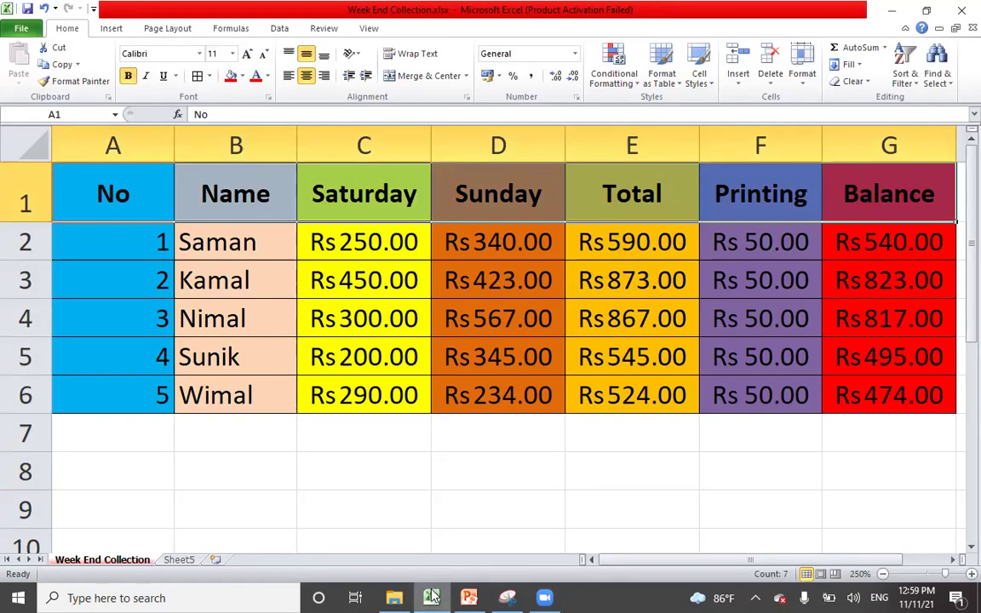
{"action": "left_click", "coordinate": [503, 248]}
{"action": "left_click", "coordinate": [323, 245]}
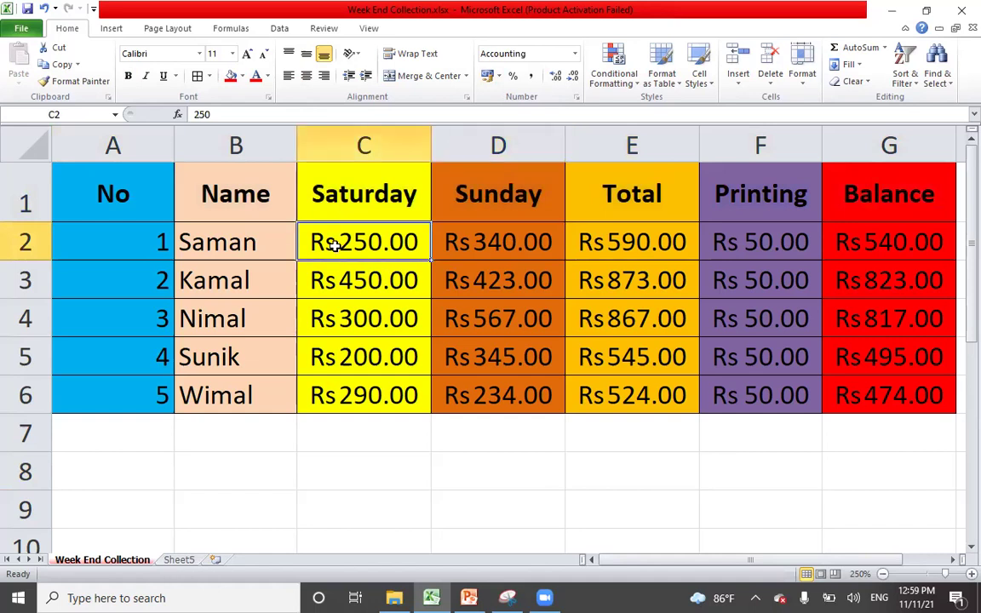
{"action": "left_click_drag", "start_coordinate": [354, 276], "coordinate": [349, 390]}
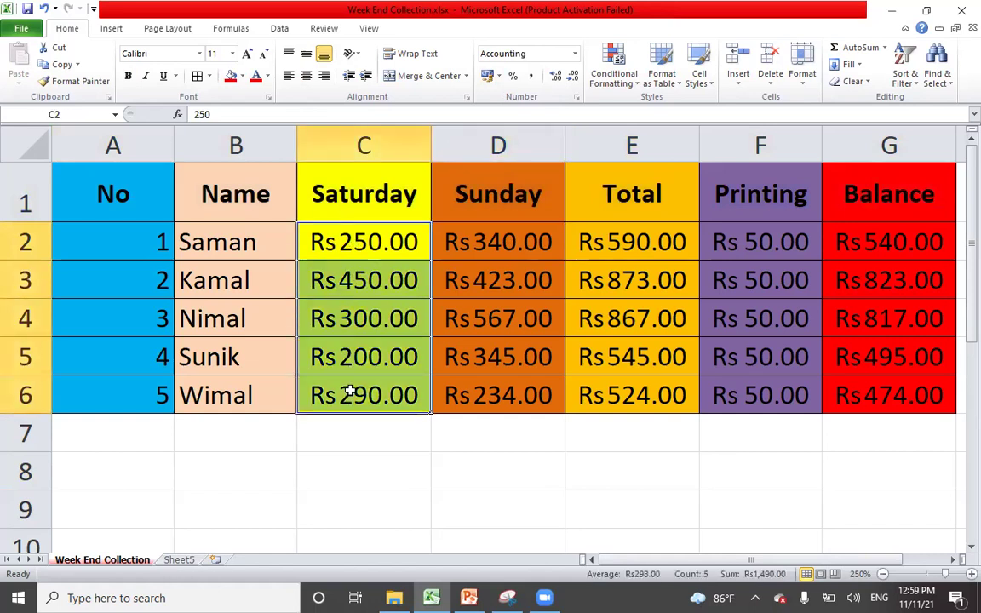
{"action": "left_click", "coordinate": [575, 53]}
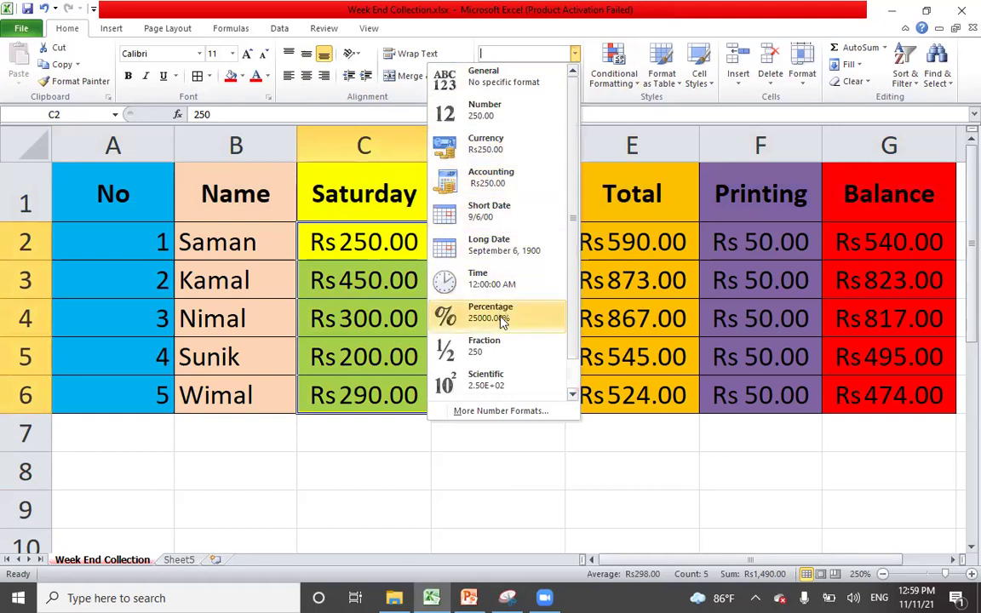
{"action": "left_click", "coordinate": [504, 145]}
Apply the Currency format to the Sunday amounts in D2:D6 and the Total column cells E2:E7.
{"action": "left_click_drag", "start_coordinate": [483, 252], "coordinate": [487, 397]}
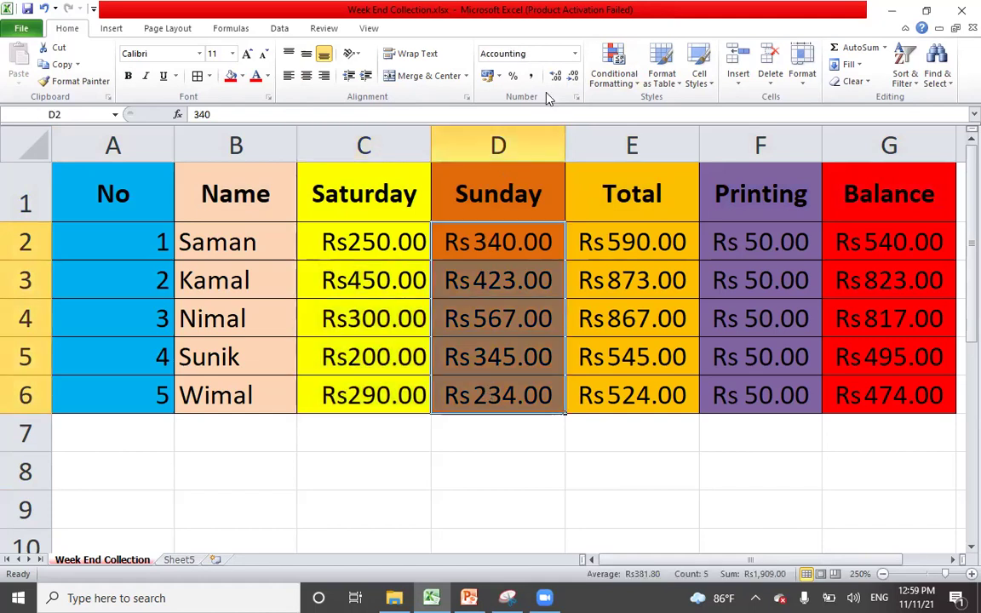
{"action": "left_click", "coordinate": [576, 53]}
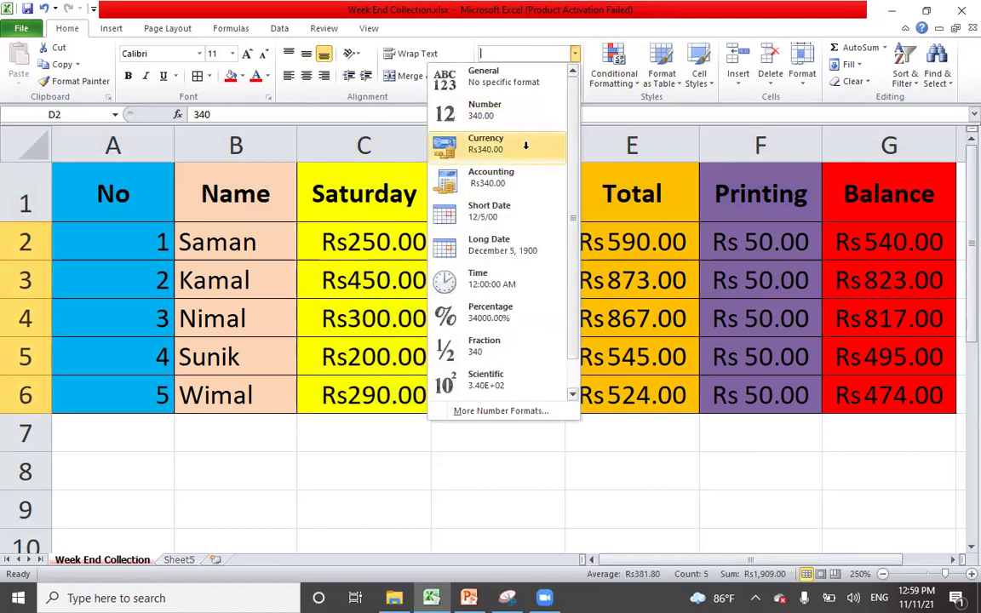
{"action": "left_click", "coordinate": [526, 146]}
{"action": "left_click_drag", "start_coordinate": [617, 241], "coordinate": [632, 422]}
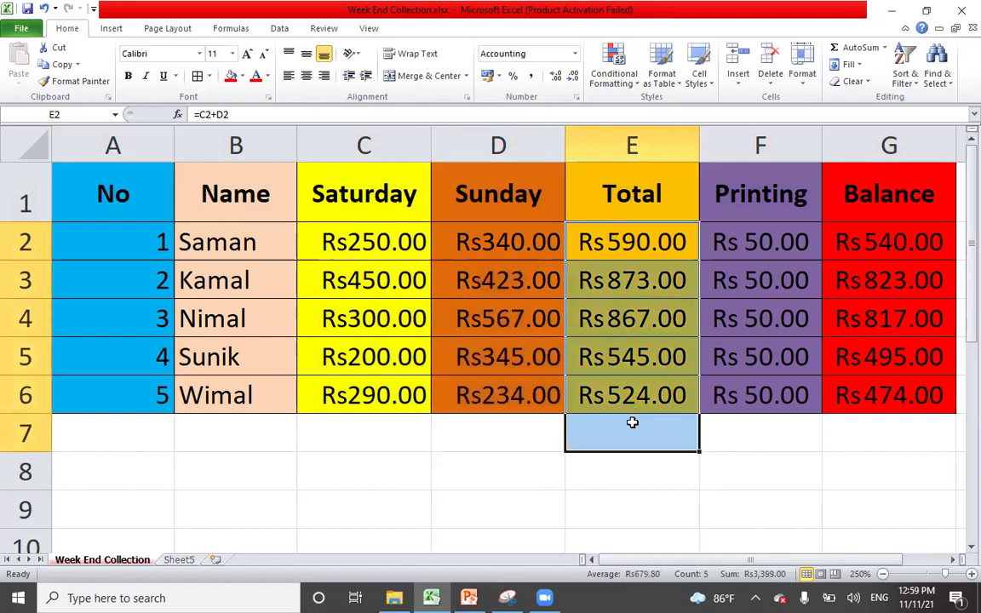
{"action": "left_click", "coordinate": [575, 54]}
{"action": "left_click", "coordinate": [508, 140]}
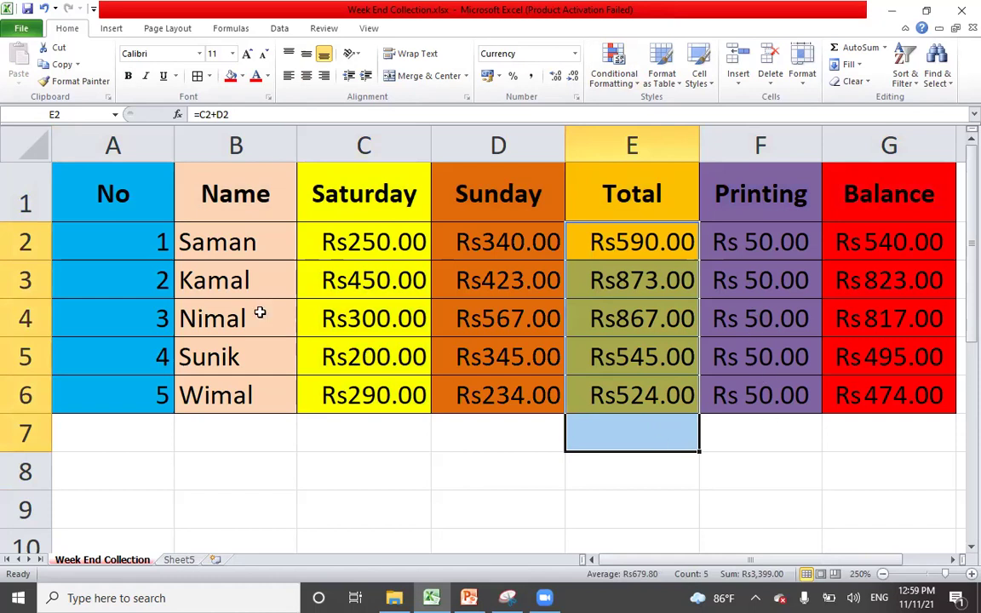
Try the Currency format on the row numbers in A2:A6 and undo it.
{"action": "left_click_drag", "start_coordinate": [132, 247], "coordinate": [144, 394]}
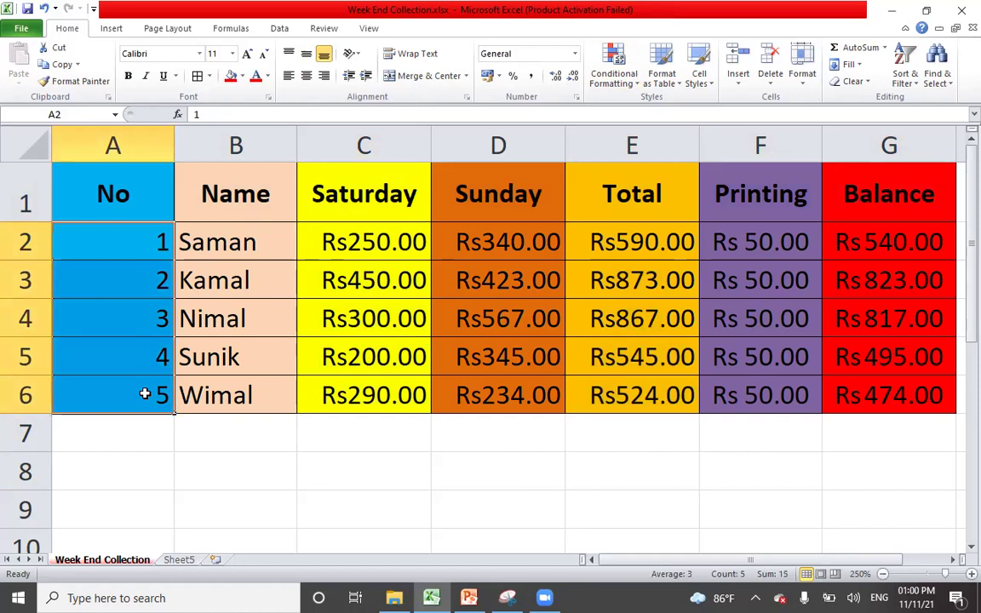
{"action": "left_click", "coordinate": [575, 53]}
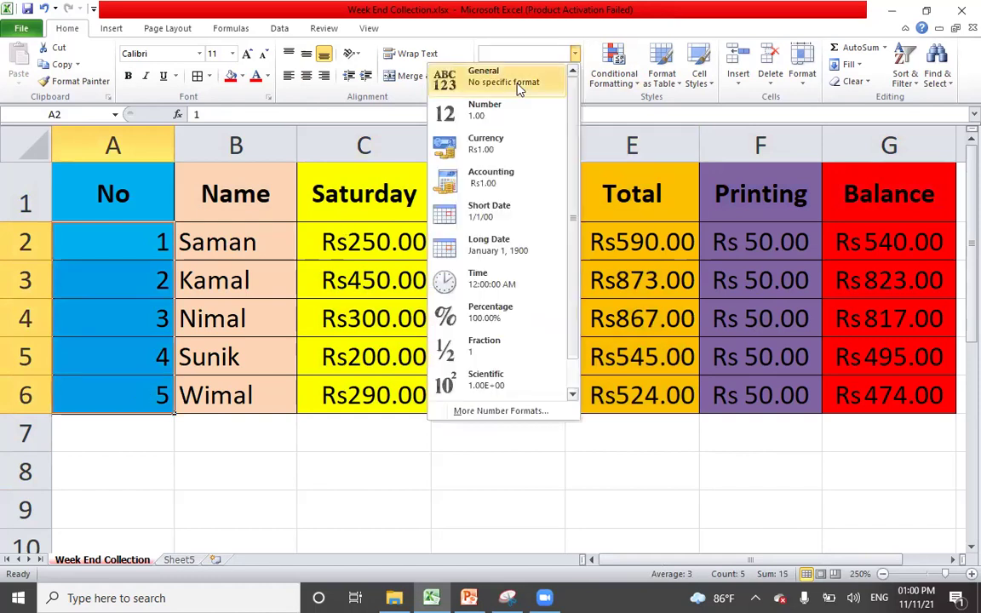
{"action": "left_click", "coordinate": [494, 143]}
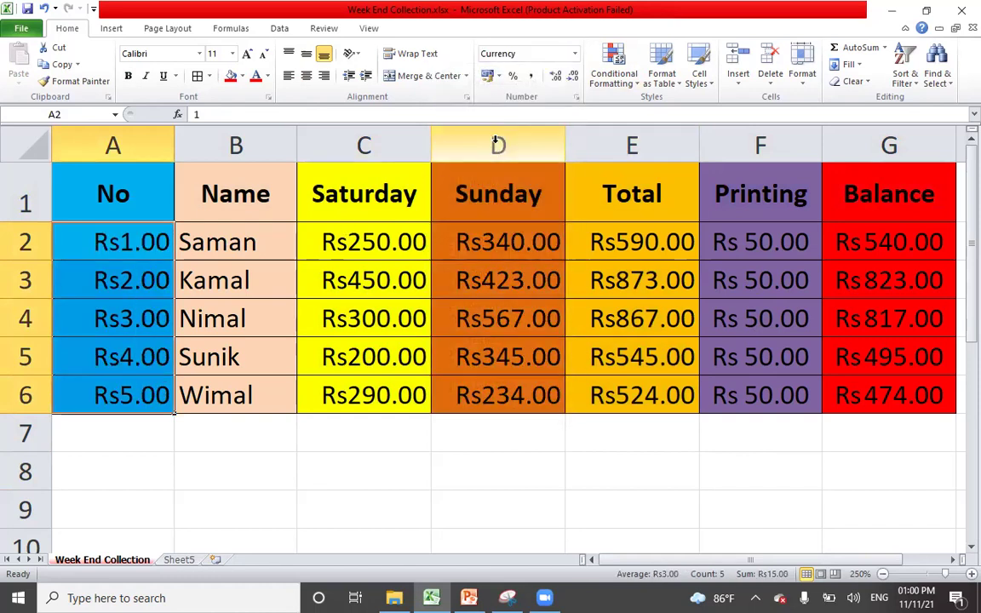
{"action": "key", "text": "ctrl+z"}
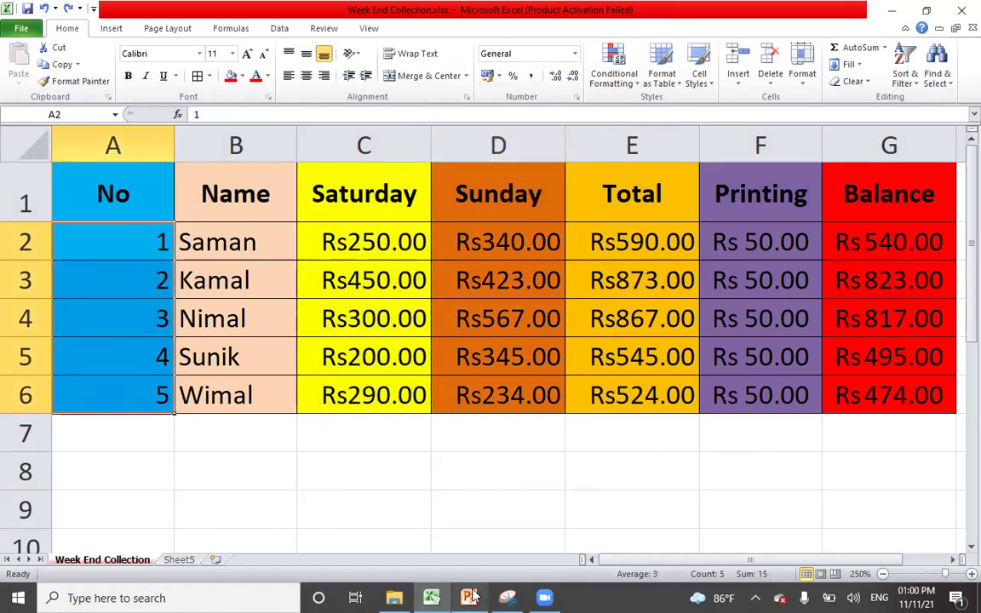
Check the instructions on the PowerPoint slide again and save the Week End Collection workbook in Excel.
{"action": "mouse_move", "coordinate": [472, 596]}
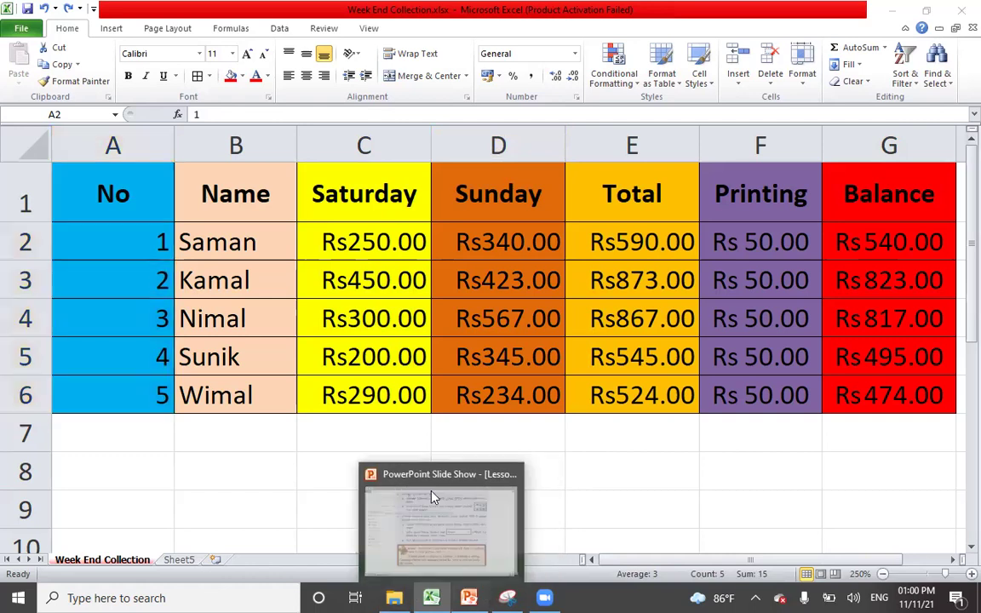
{"action": "left_click", "coordinate": [433, 495]}
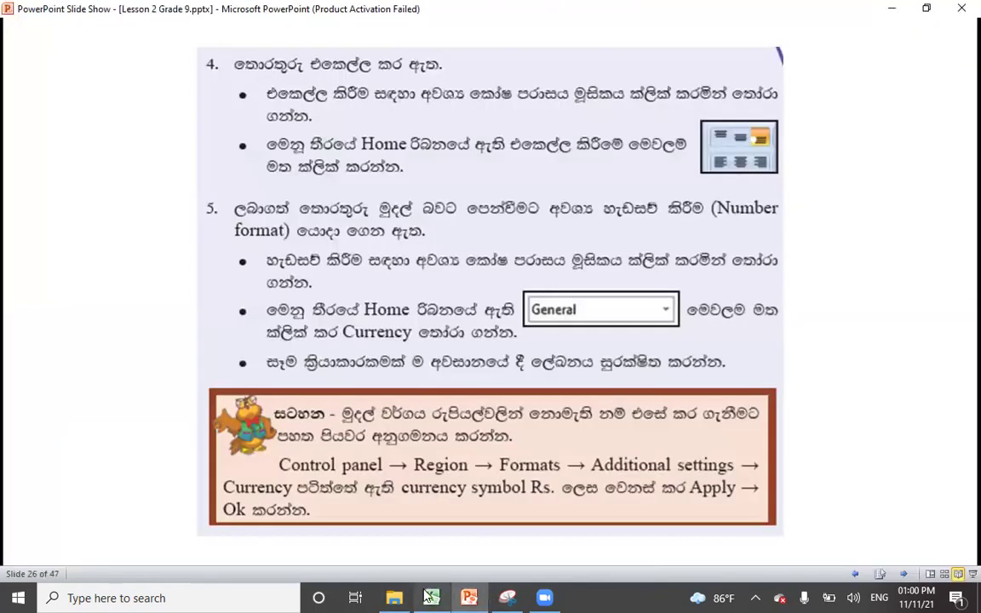
{"action": "key", "text": "alt+Tab"}
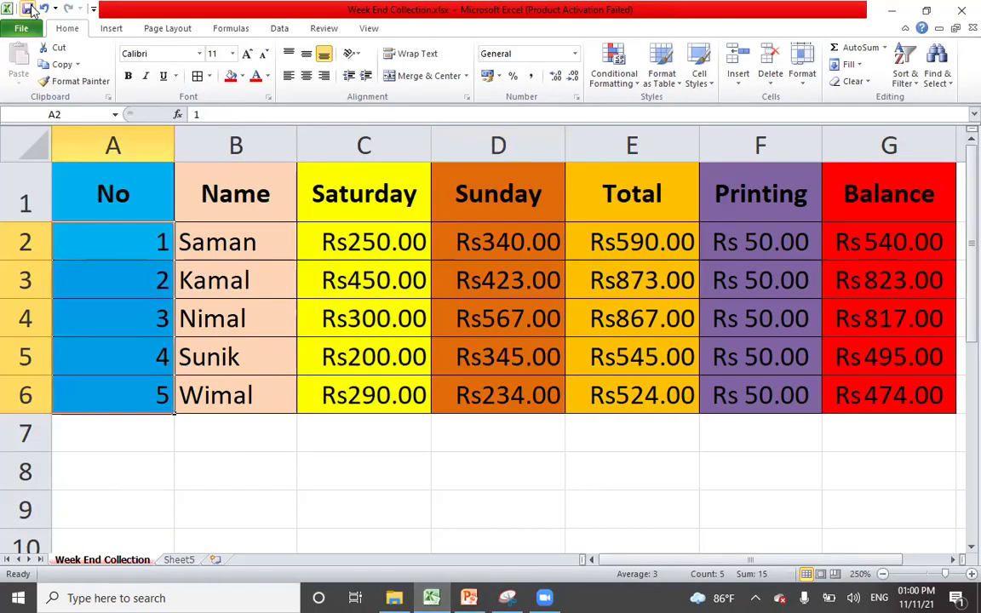
{"action": "left_click", "coordinate": [23, 30]}
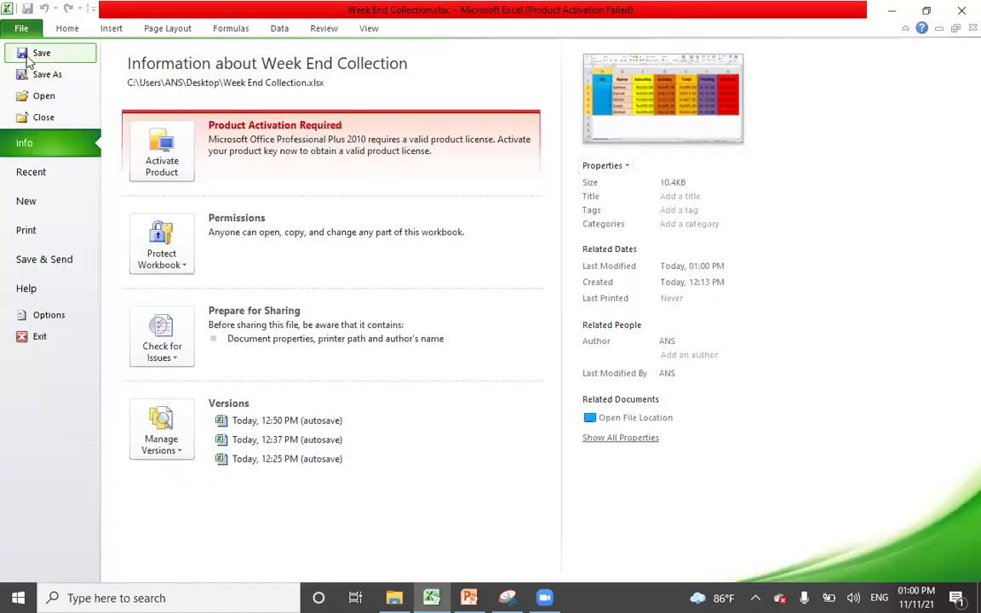
{"action": "left_click", "coordinate": [28, 58]}
{"action": "left_click", "coordinate": [394, 468]}
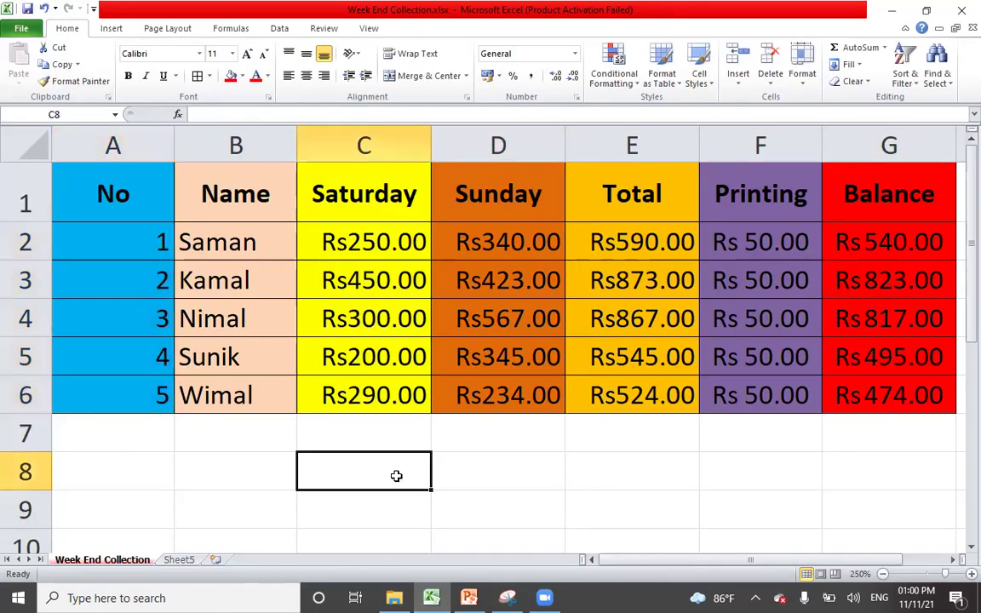
{"action": "left_click", "coordinate": [521, 475]}
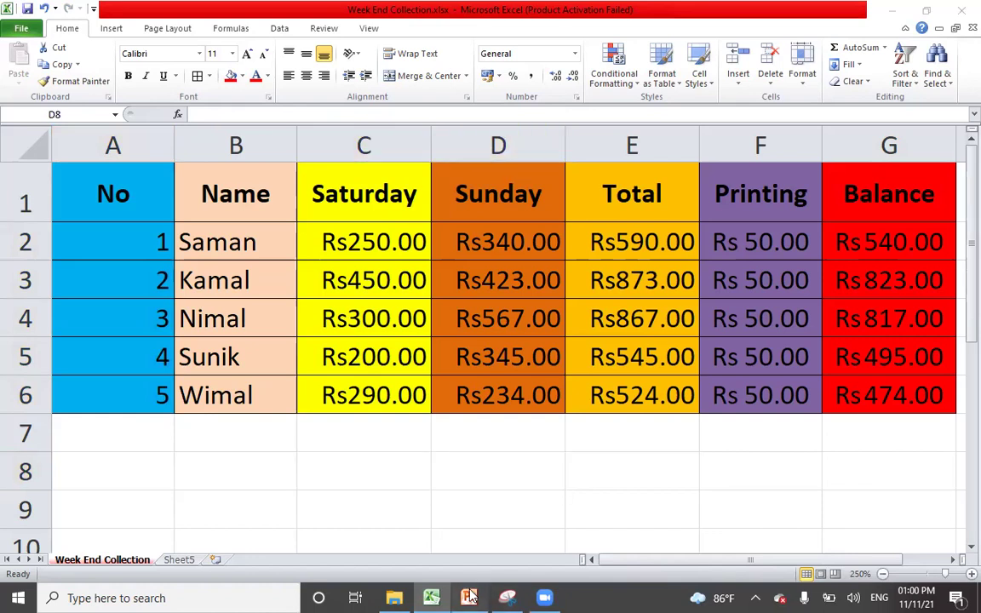
Examine the currency symbol in Control Panel's additional Region format settings, cancel the dialogs and close Control Panel.
{"action": "key", "text": "alt+Tab"}
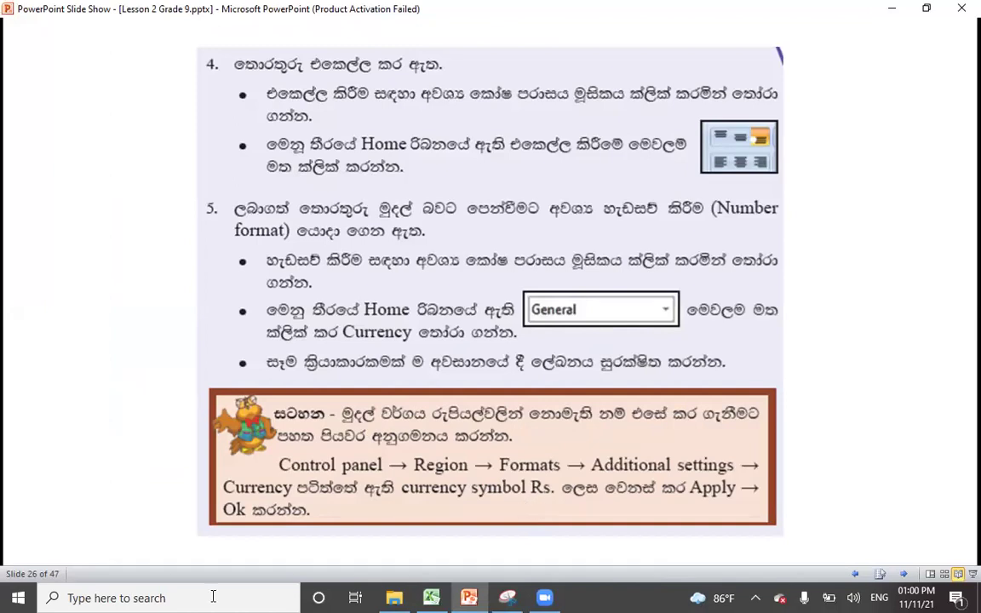
{"action": "left_click", "coordinate": [17, 595]}
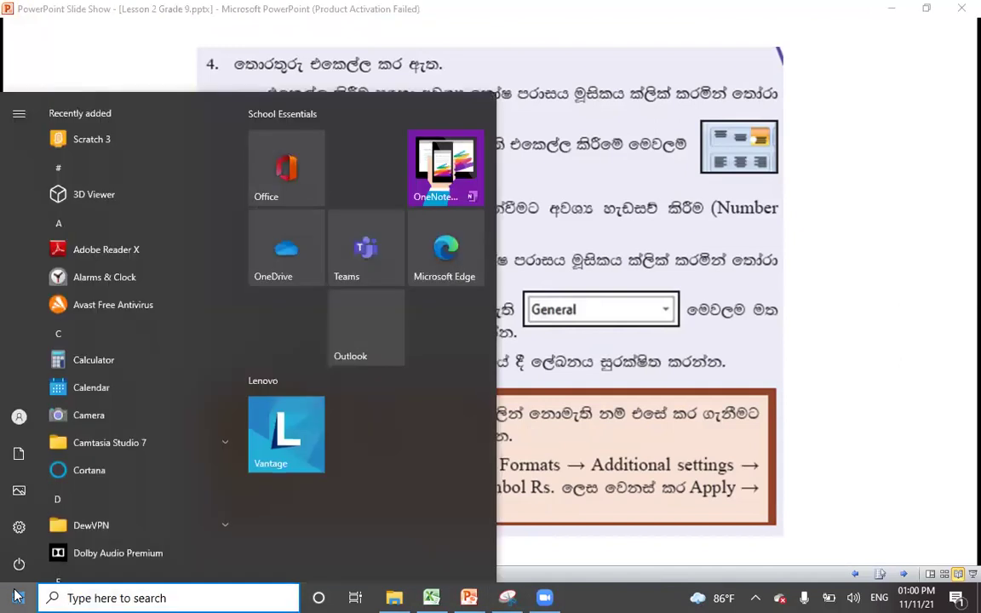
{"action": "type", "text": "con"}
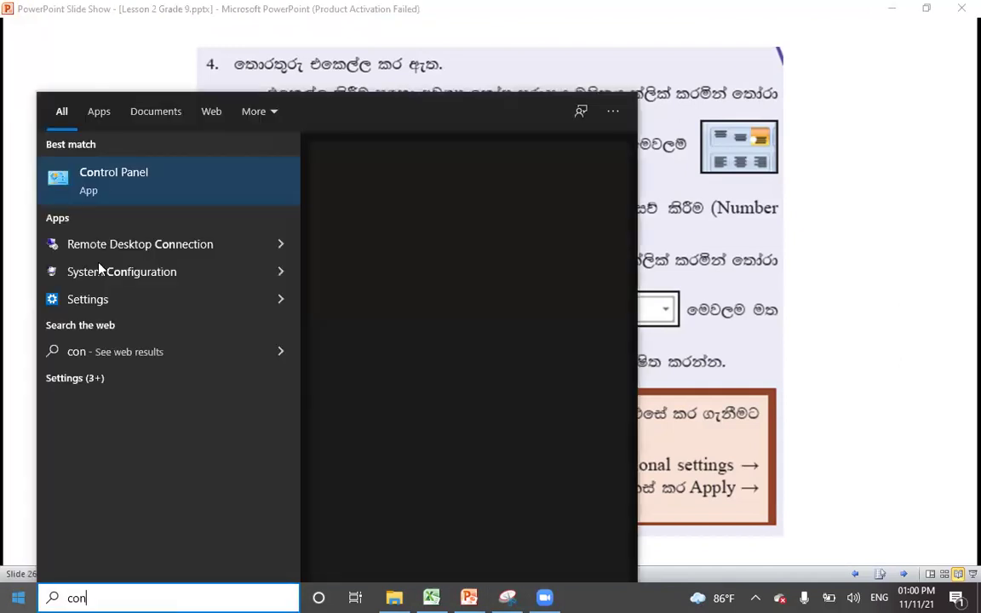
{"action": "left_click", "coordinate": [105, 188]}
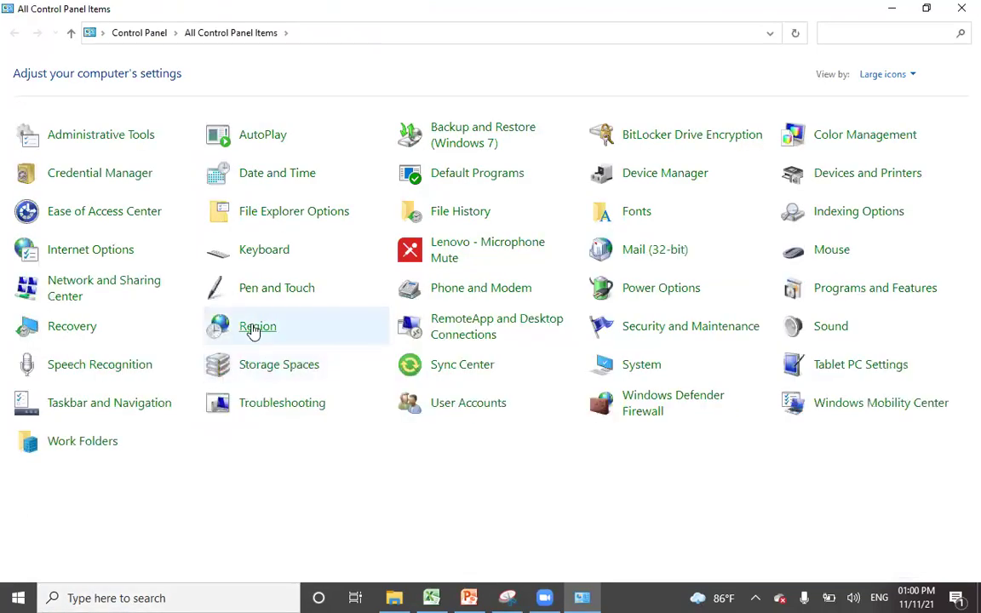
{"action": "left_click", "coordinate": [255, 328]}
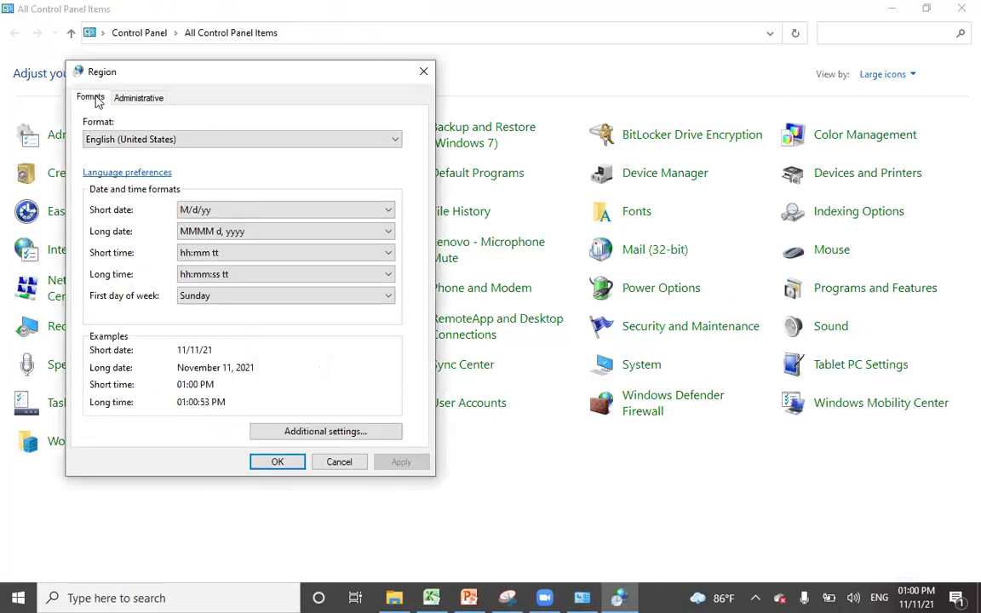
{"action": "left_click", "coordinate": [290, 431]}
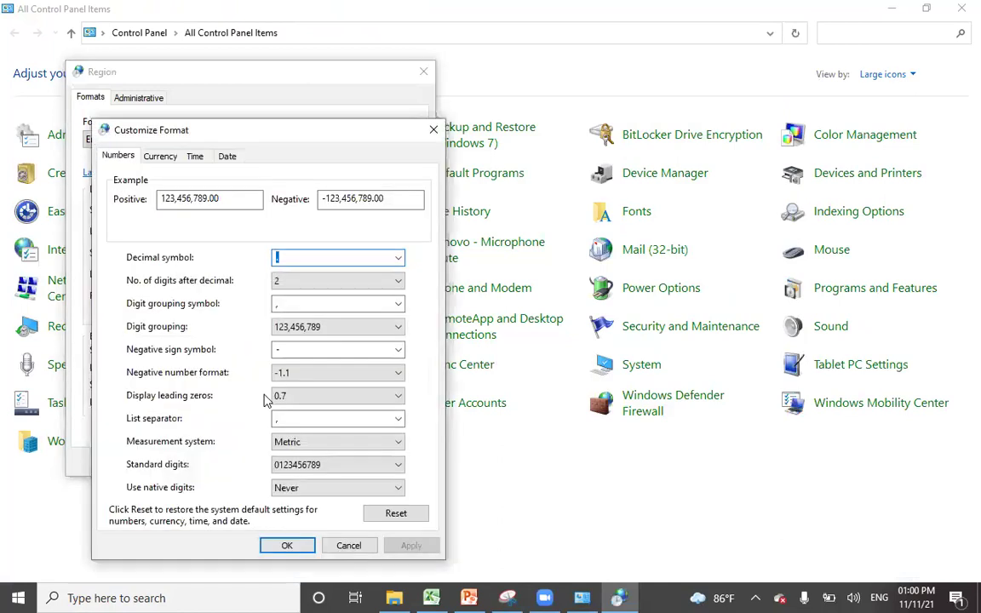
{"action": "left_click", "coordinate": [156, 158]}
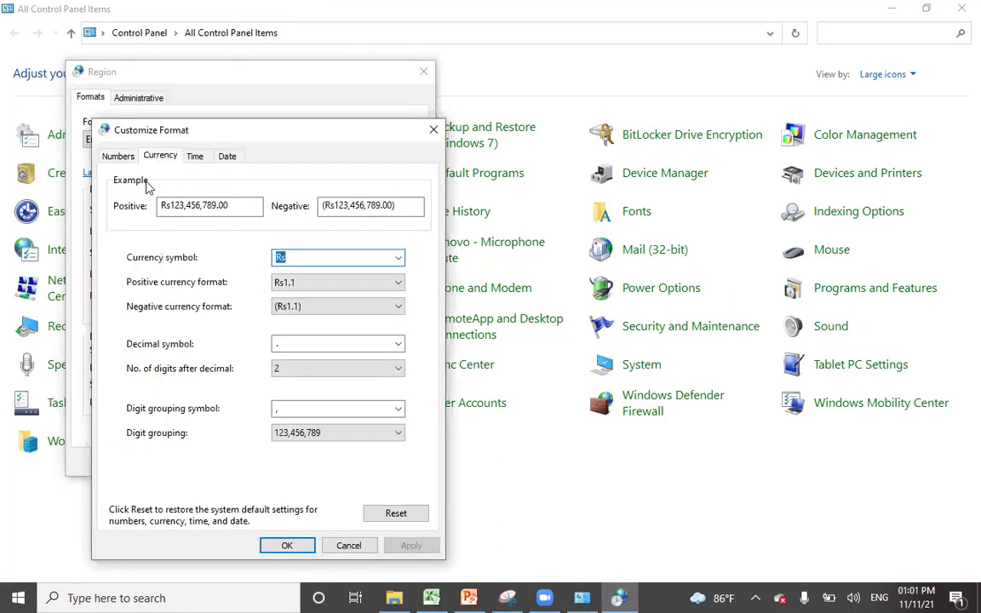
{"action": "left_click", "coordinate": [315, 258]}
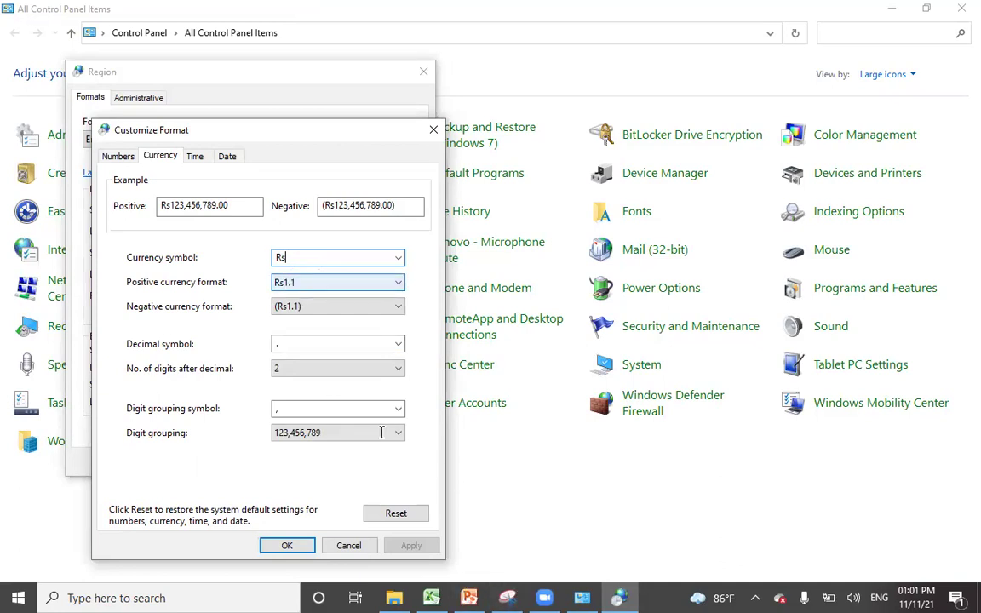
{"action": "left_click", "coordinate": [348, 545]}
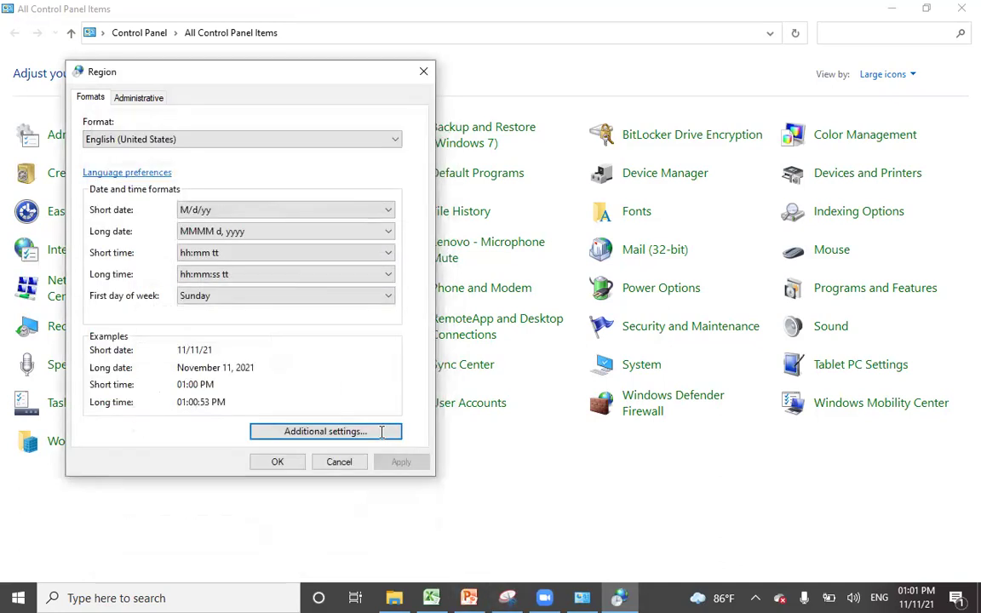
{"action": "left_click", "coordinate": [338, 456]}
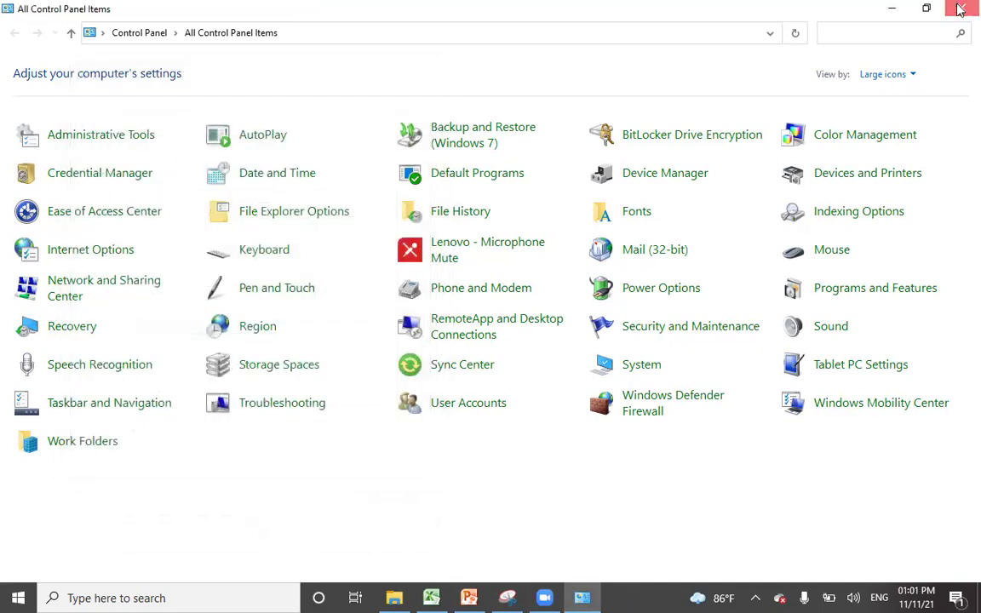
{"action": "left_click", "coordinate": [961, 7]}
Advance the slide show to the new workbook exercise, then switch to Excel and create a blank workbook.
{"action": "left_click", "coordinate": [610, 381]}
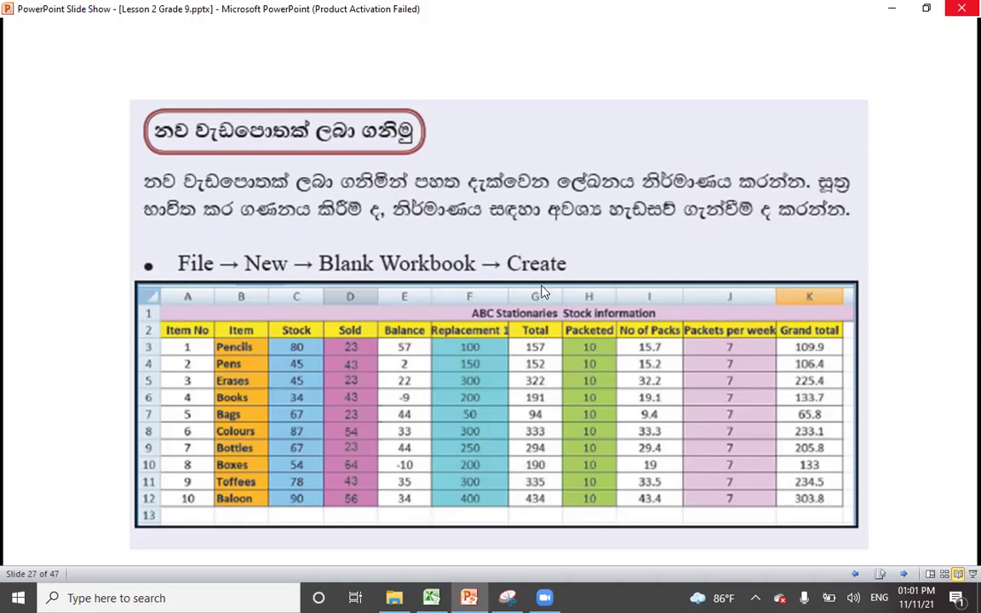
{"action": "left_click", "coordinate": [431, 597]}
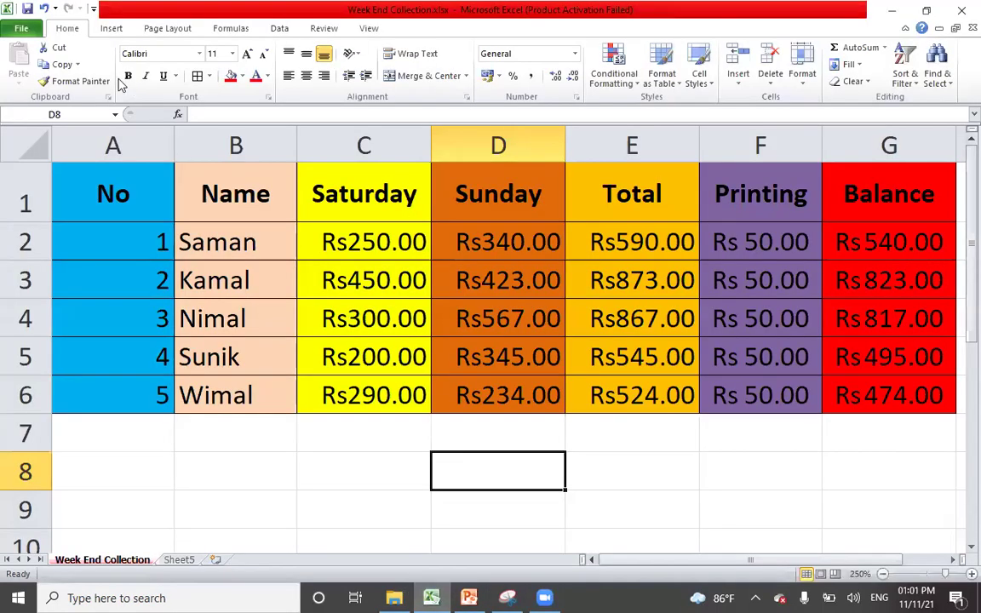
{"action": "left_click", "coordinate": [19, 30]}
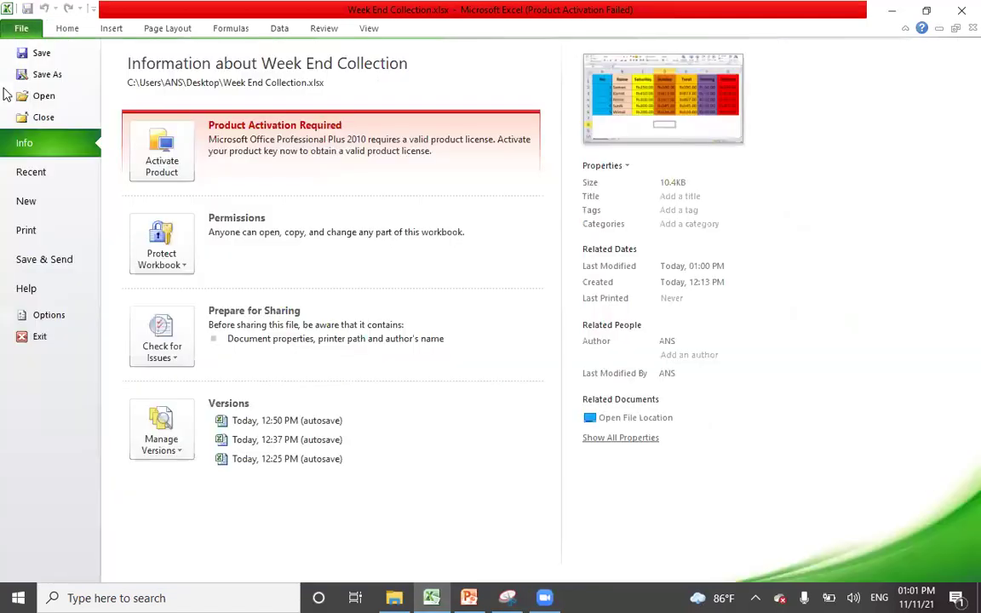
{"action": "left_click", "coordinate": [24, 201]}
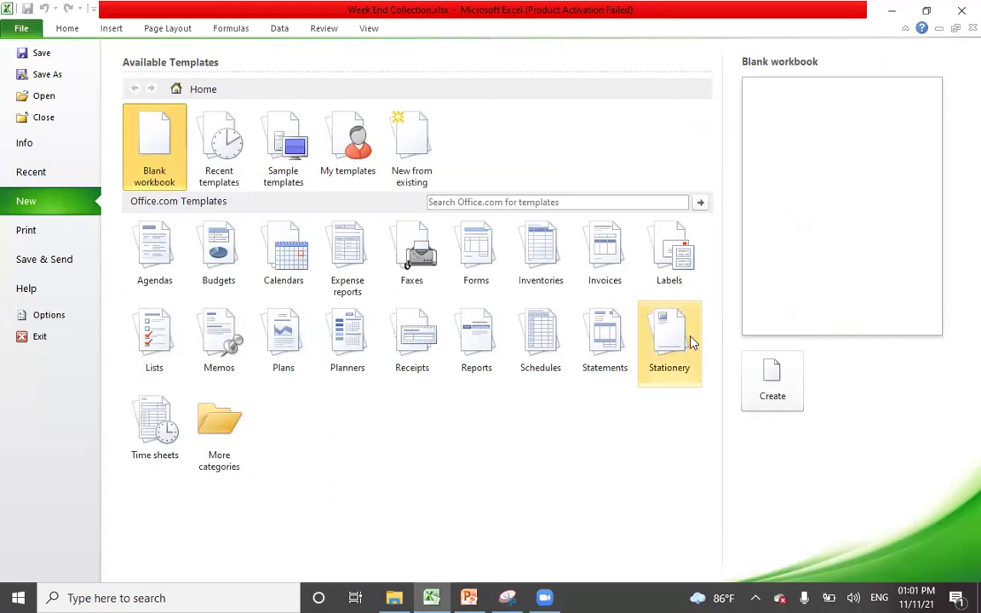
{"action": "left_click", "coordinate": [759, 383]}
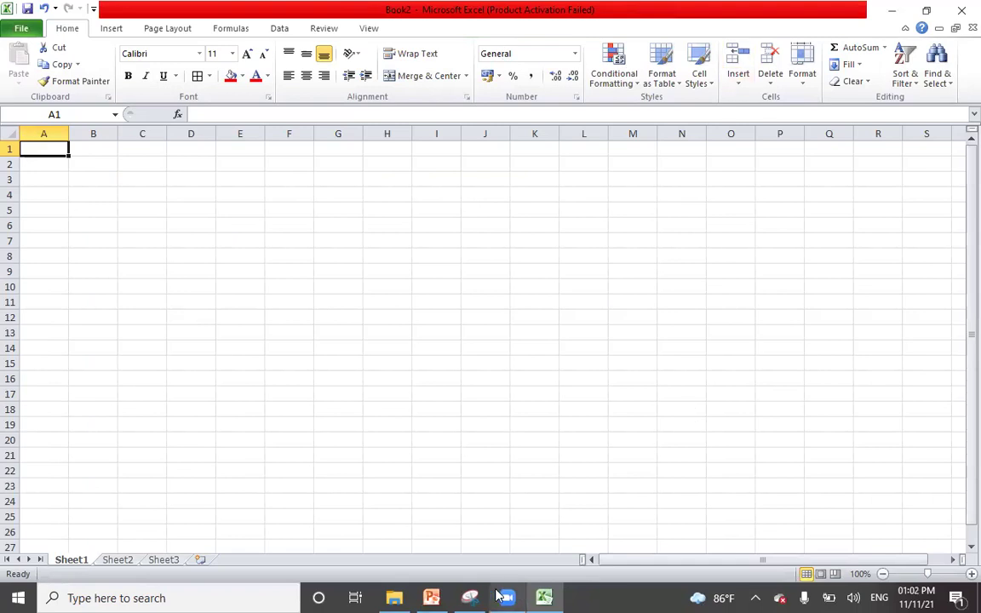
Switch to PowerPoint and examine the ABC Stationaries stock table, its formulas and the row insertion and Merge & Center instructions.
{"action": "left_click", "coordinate": [439, 596]}
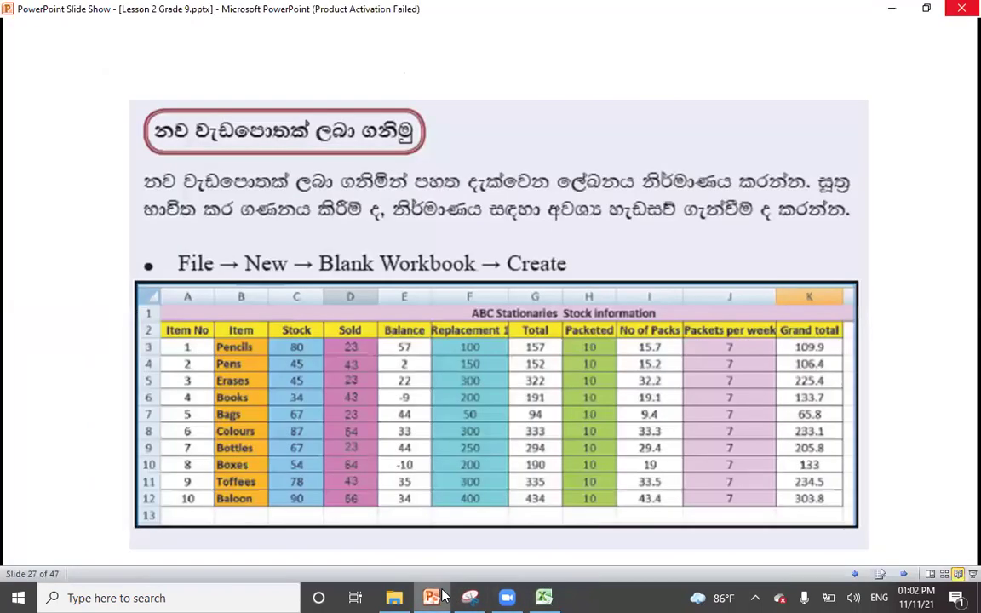
{"action": "left_click", "coordinate": [562, 357]}
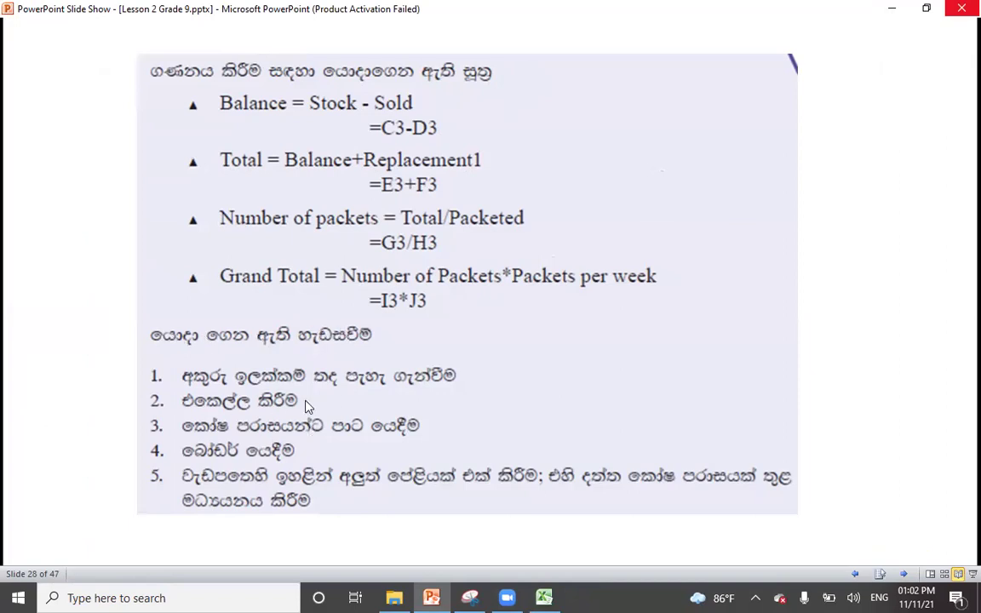
{"action": "key", "text": "Left"}
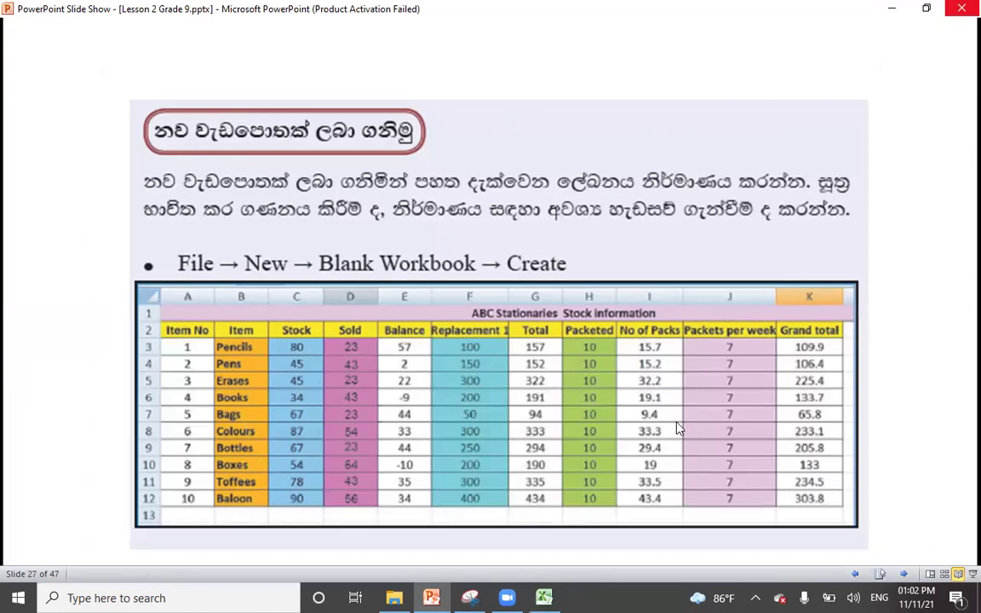
{"action": "left_click", "coordinate": [193, 403]}
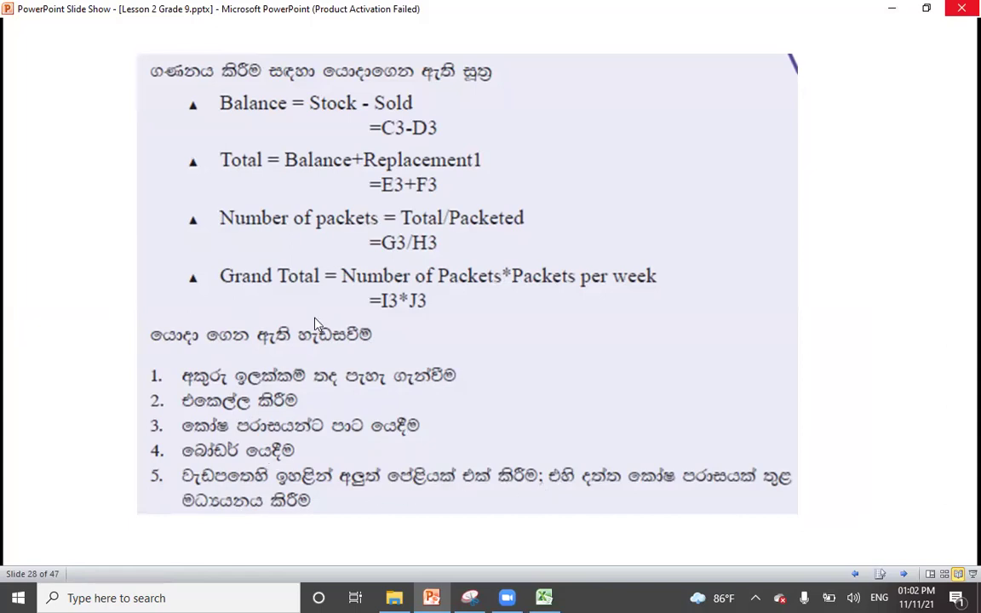
{"action": "left_click", "coordinate": [427, 417]}
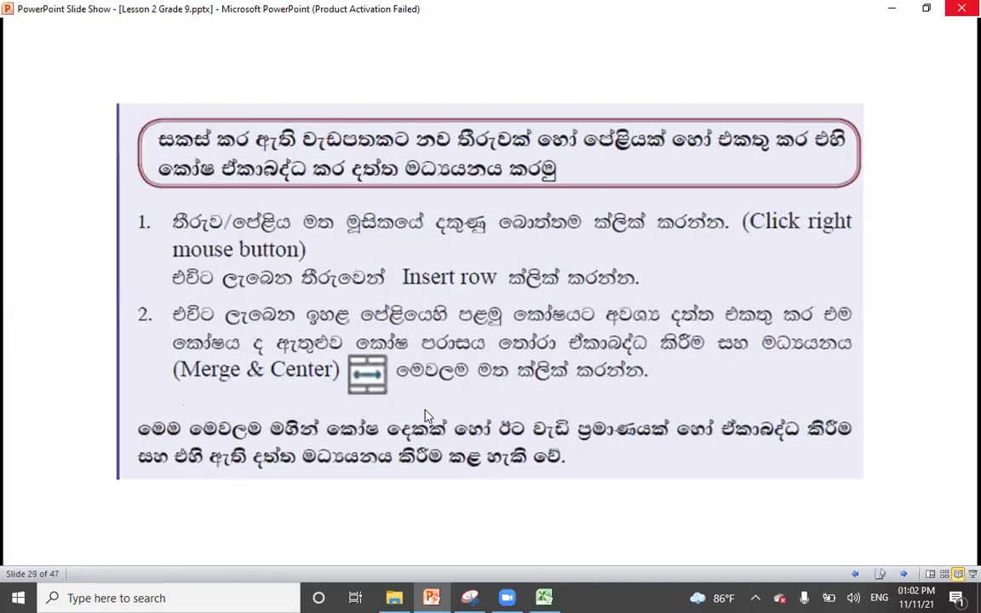
{"action": "key", "text": "Left"}
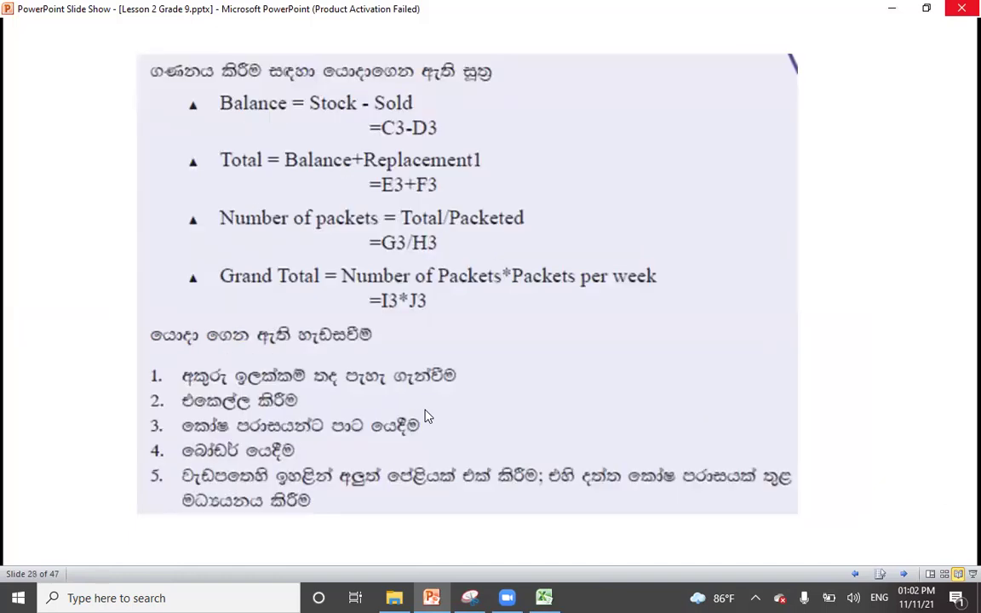
{"action": "key", "text": "Left"}
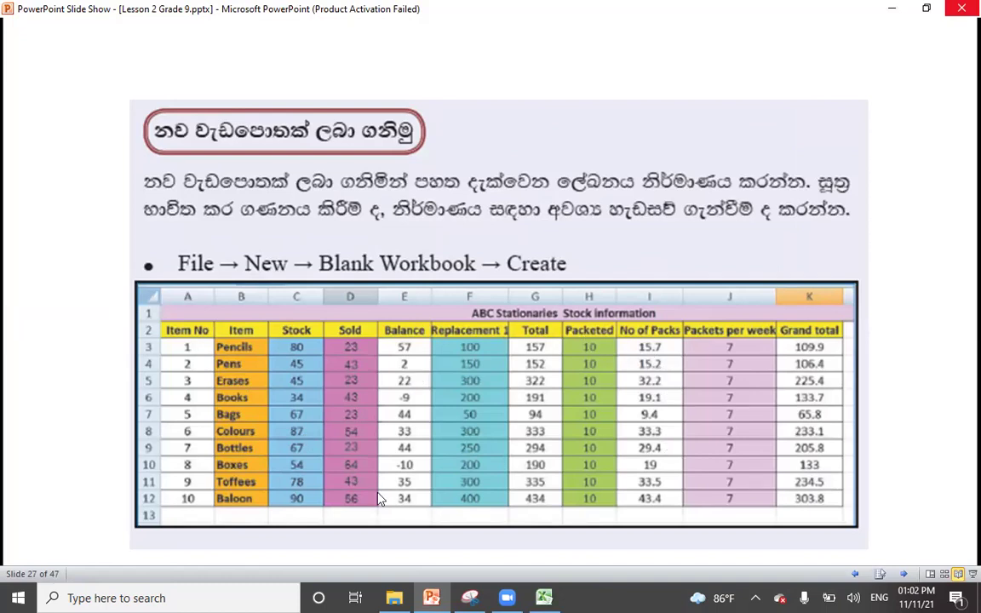
Look ahead through the lesson slides on formatting, functions, sorting and charts, up to the Move Chart instructions on slide 42.
{"action": "key", "text": "Right"}
{"action": "key", "text": "Right"}
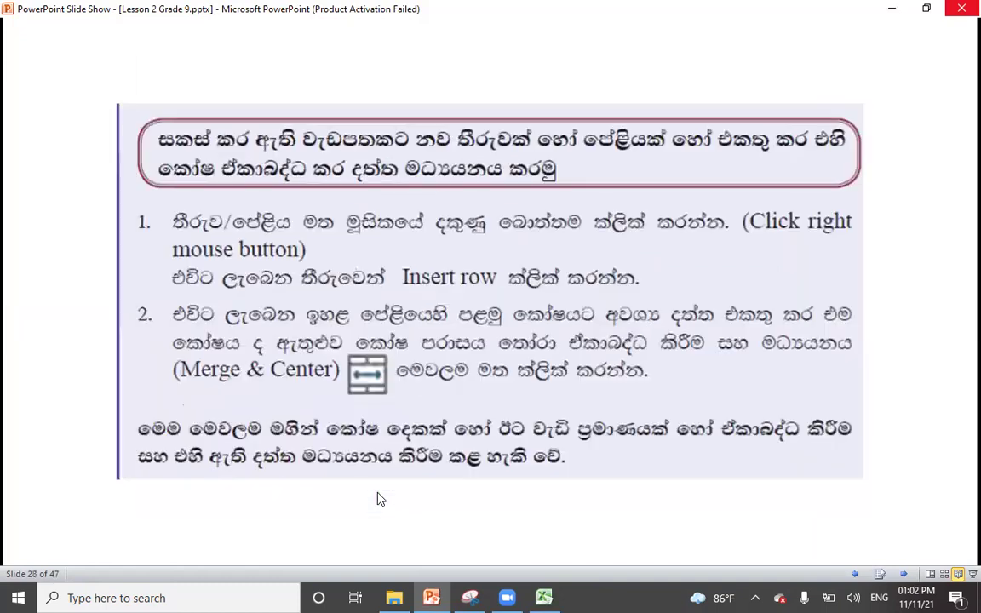
{"action": "key", "text": "Right"}
{"action": "key", "text": "Right"}
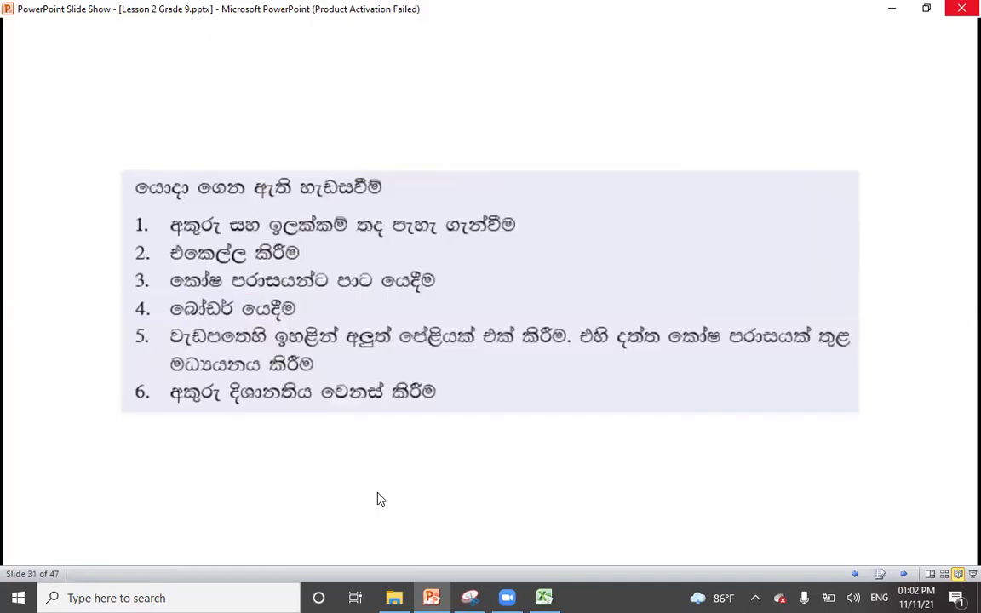
{"action": "key", "text": "Right"}
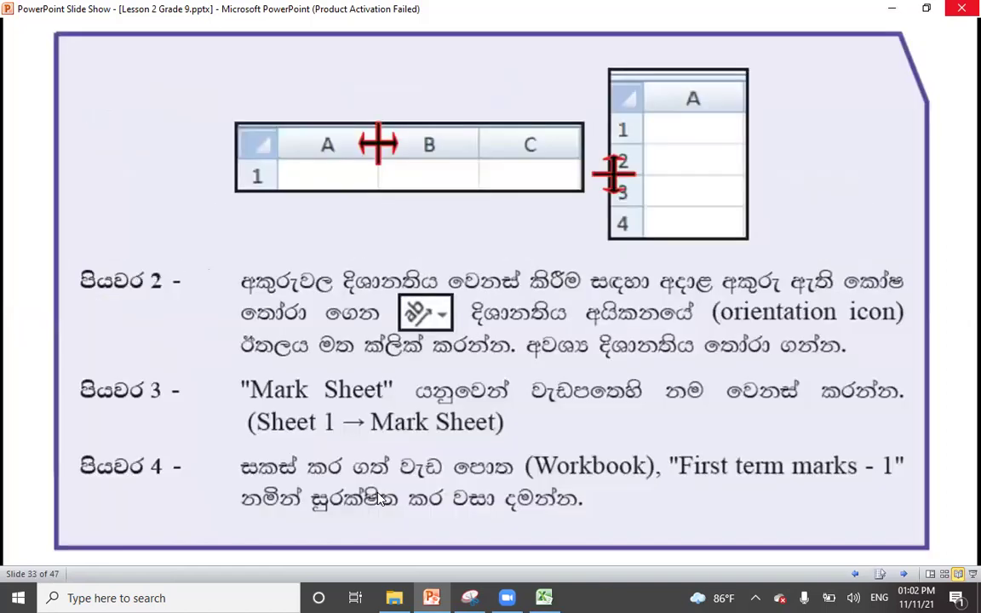
{"action": "key", "text": "Right"}
{"action": "key", "text": "Right"}
{"action": "key", "text": "Right"}
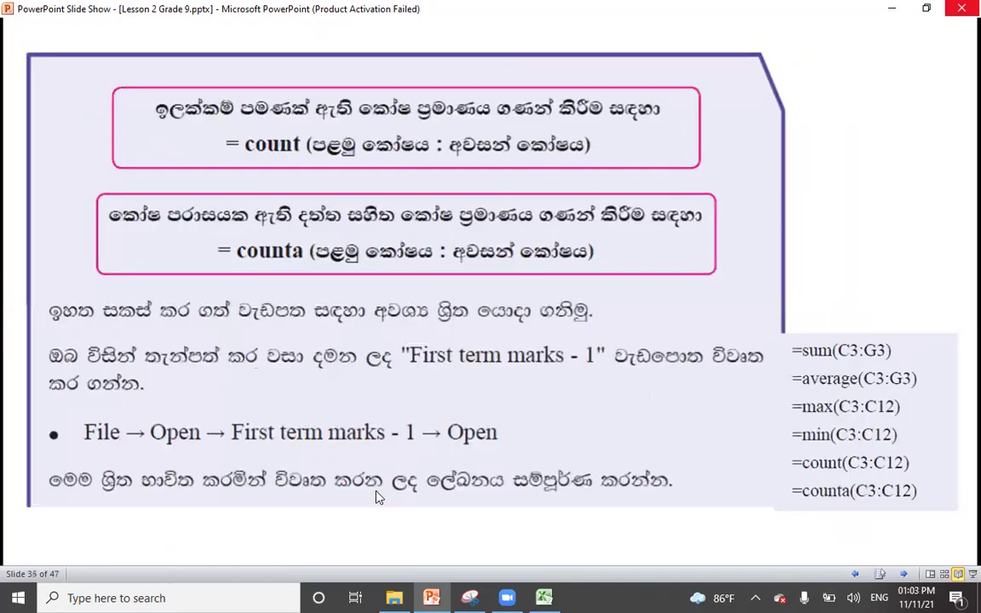
{"action": "key", "text": "Right"}
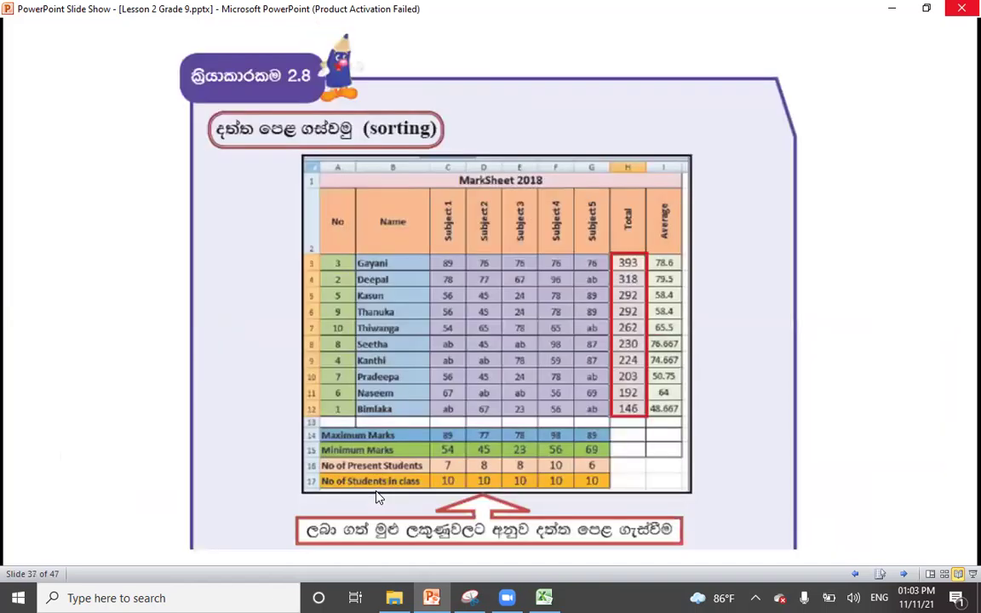
{"action": "key", "text": "Right"}
{"action": "key", "text": "Right"}
{"action": "key", "text": "Right"}
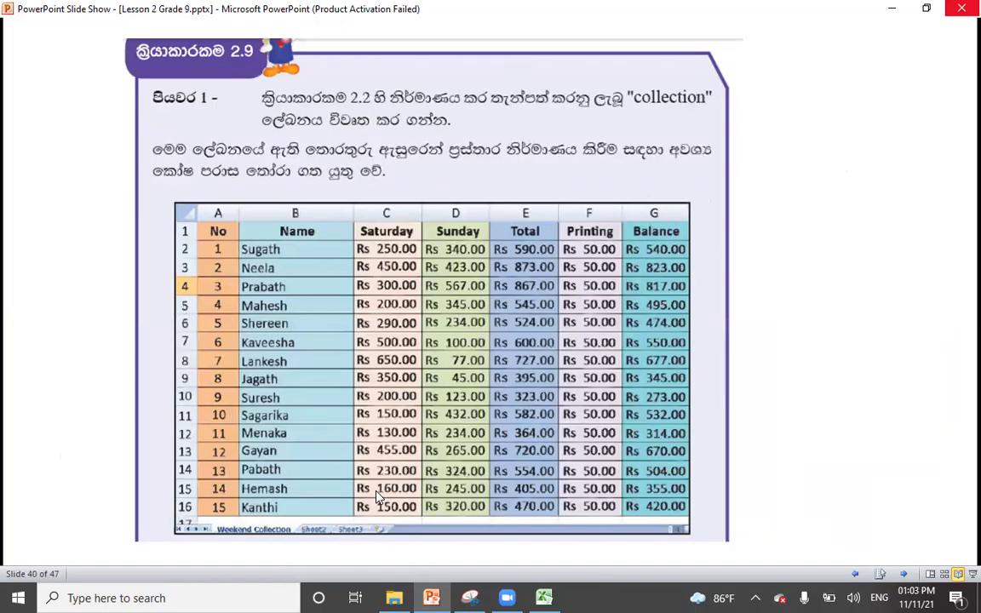
{"action": "key", "text": "Right"}
{"action": "key", "text": "Right"}
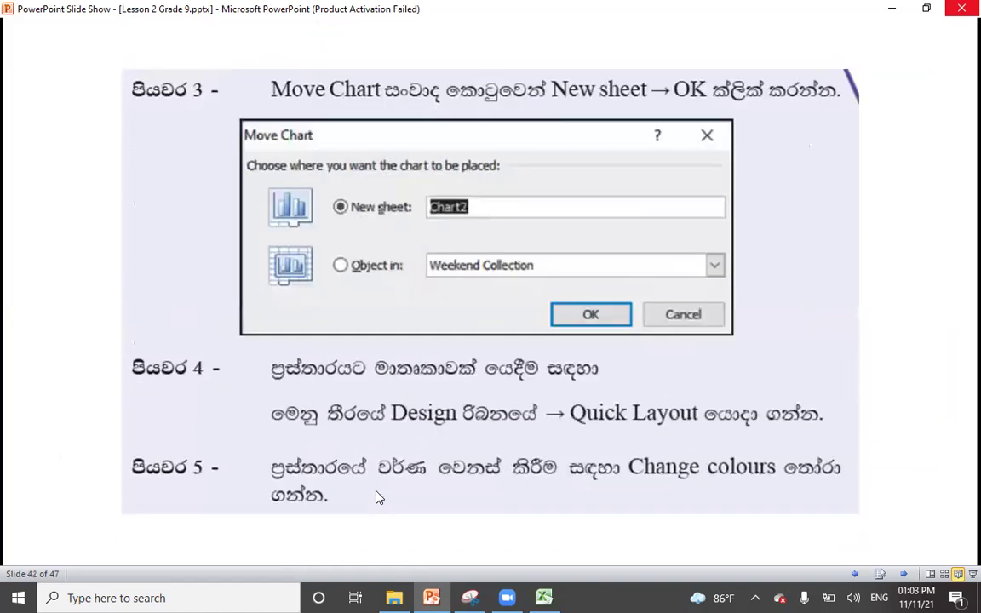
Review the sorting and function slides on the way back to the stock table, and reopen the stock formulas on slide 28.
{"action": "key", "text": "Left"}
{"action": "key", "text": "Left"}
{"action": "key", "text": "Left"}
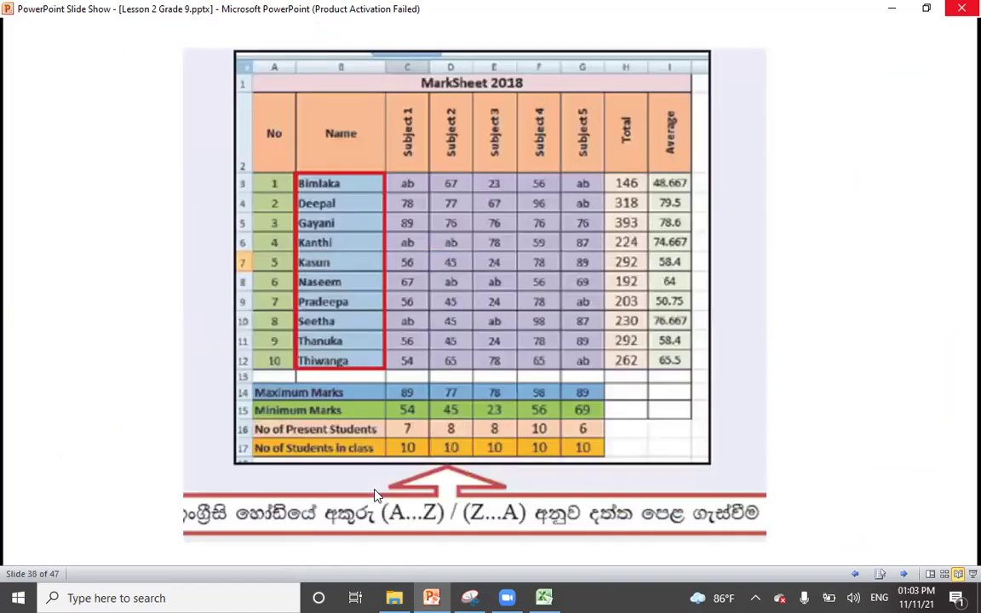
{"action": "key", "text": "Left"}
{"action": "key", "text": "Right"}
{"action": "key", "text": "Right"}
{"action": "key", "text": "Right"}
{"action": "key", "text": "Left"}
{"action": "key", "text": "Left"}
{"action": "key", "text": "Left"}
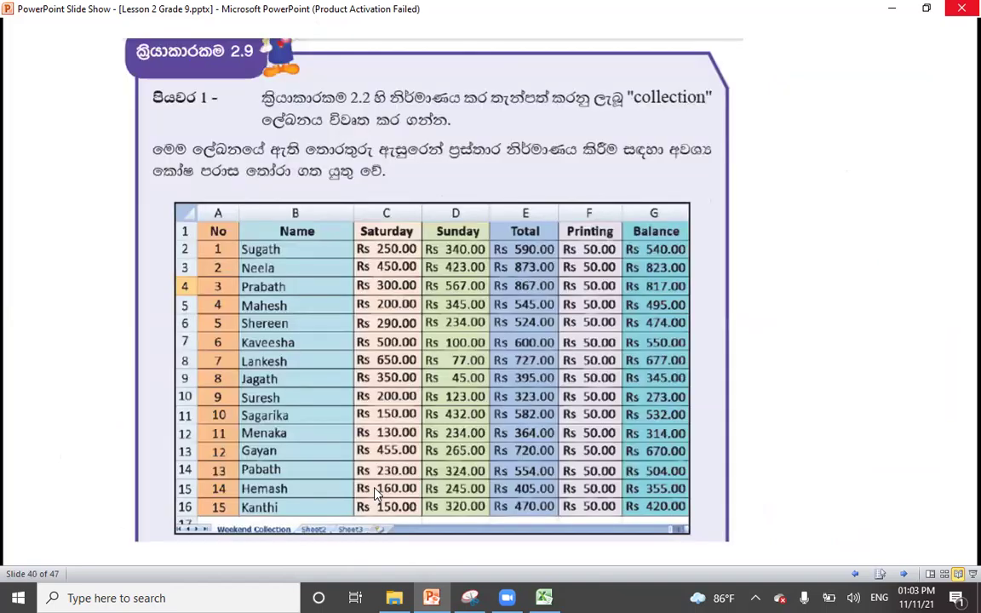
{"action": "key", "text": "Left"}
{"action": "key", "text": "Left"}
{"action": "key", "text": "Left"}
{"action": "key", "text": "Left"}
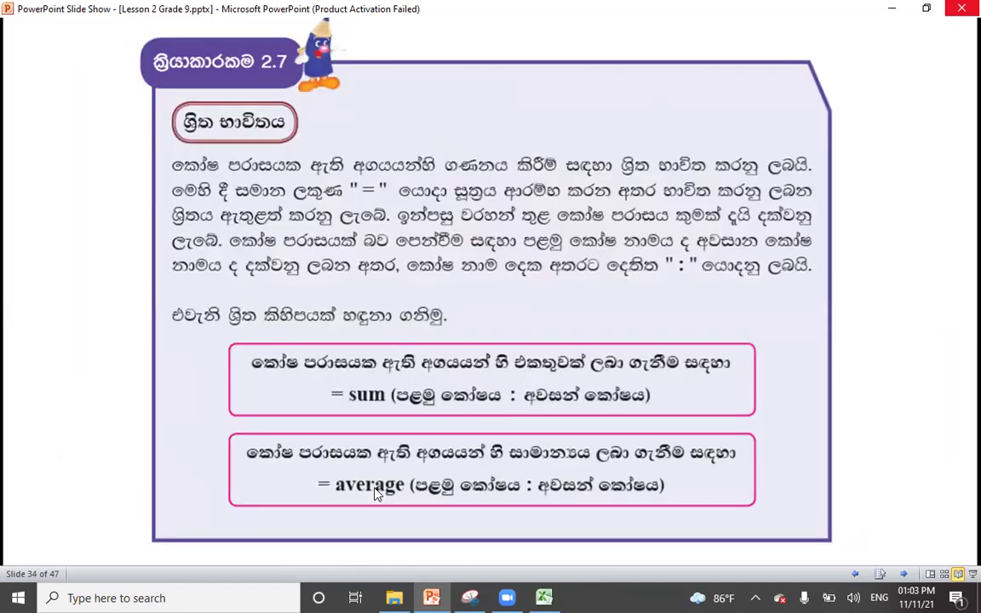
{"action": "key", "text": "Left"}
{"action": "key", "text": "Left"}
{"action": "key", "text": "Left"}
{"action": "key", "text": "Left"}
{"action": "key", "text": "Left"}
{"action": "key", "text": "Left"}
{"action": "key", "text": "Left"}
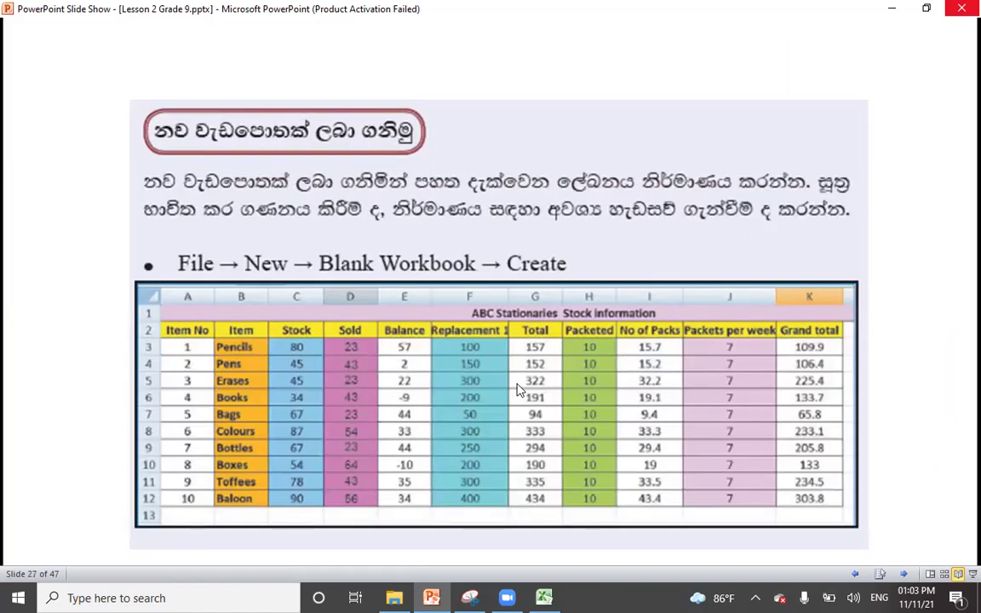
{"action": "key", "text": "Right"}
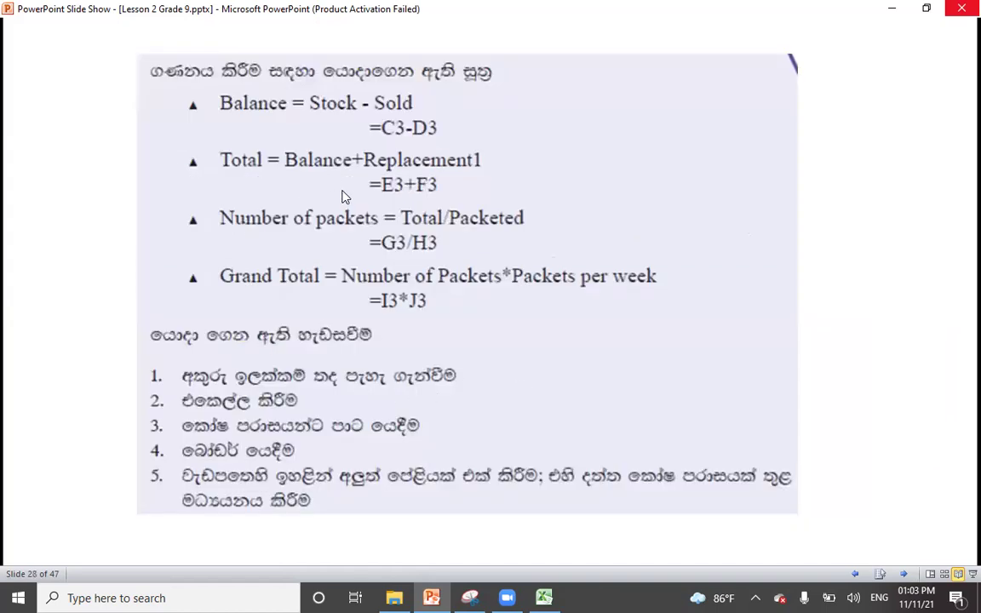
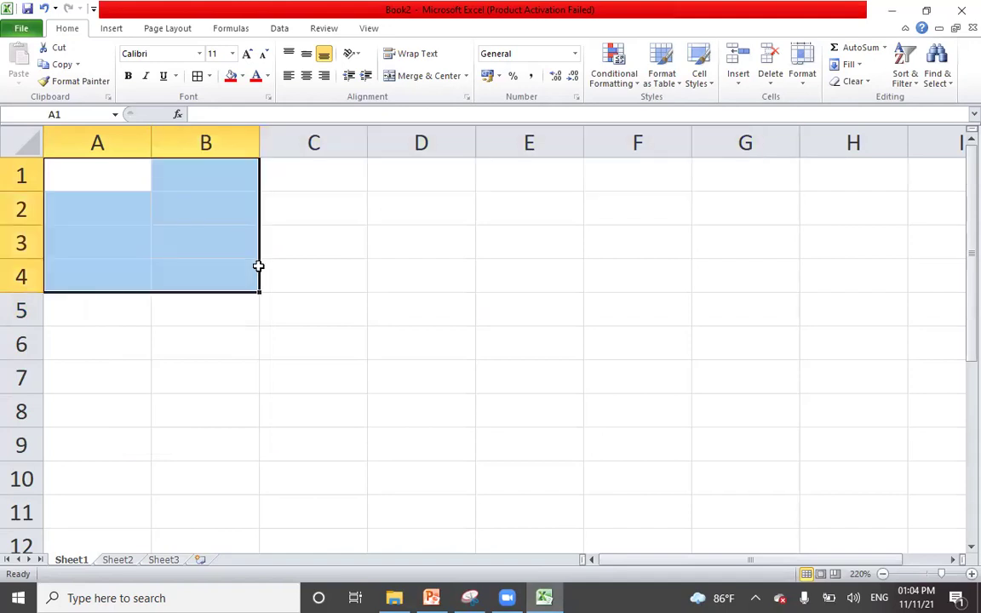
Check the row insertion and Merge & Center instructions on slide 29 and return to the blank workbook in Excel.
{"action": "left_click", "coordinate": [249, 310]}
{"action": "left_click", "coordinate": [543, 598]}
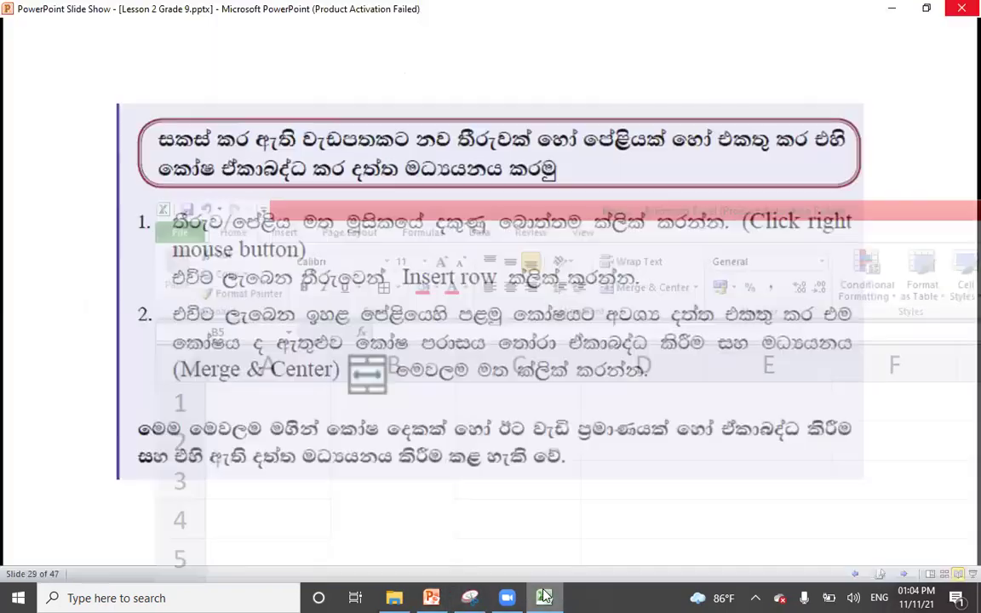
{"action": "mouse_move", "coordinate": [552, 596]}
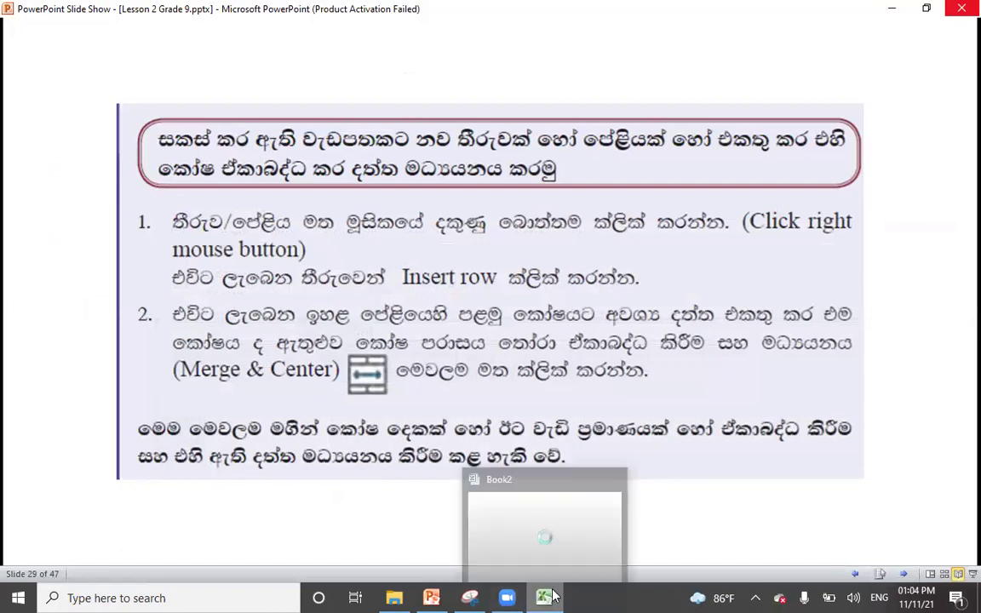
{"action": "left_click", "coordinate": [527, 481]}
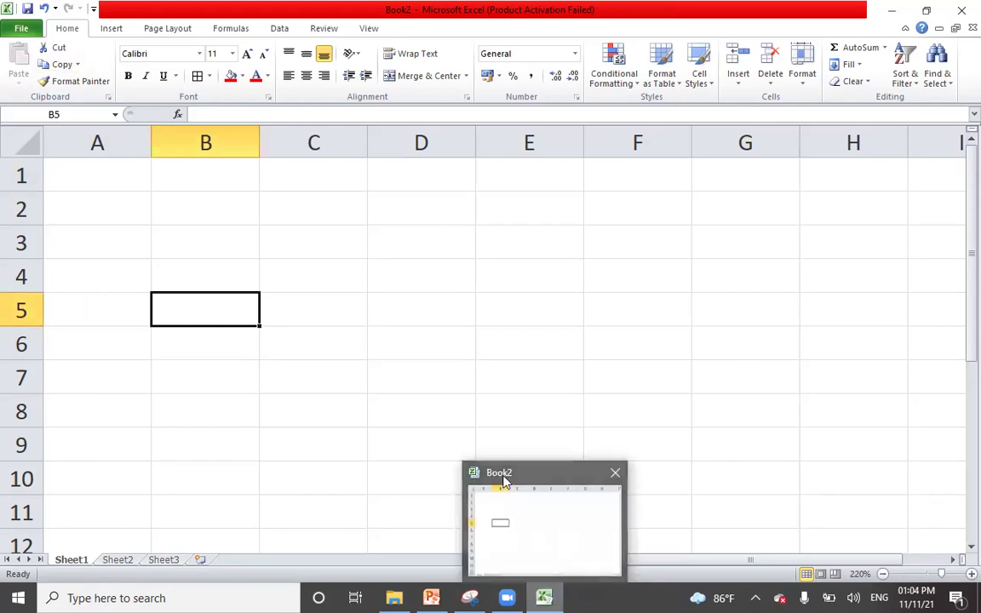
{"action": "left_click", "coordinate": [892, 14]}
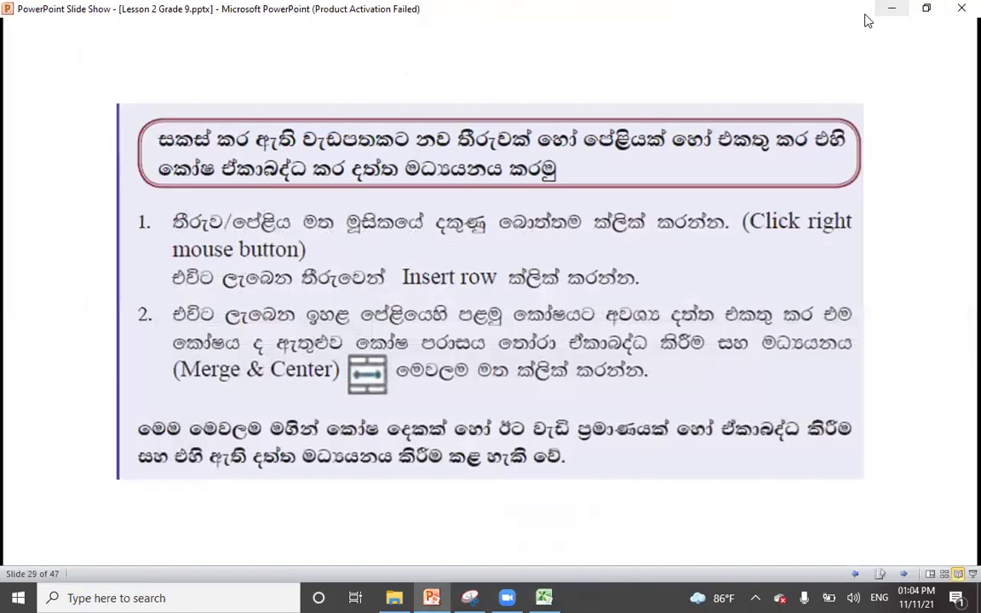
{"action": "left_click", "coordinate": [543, 598]}
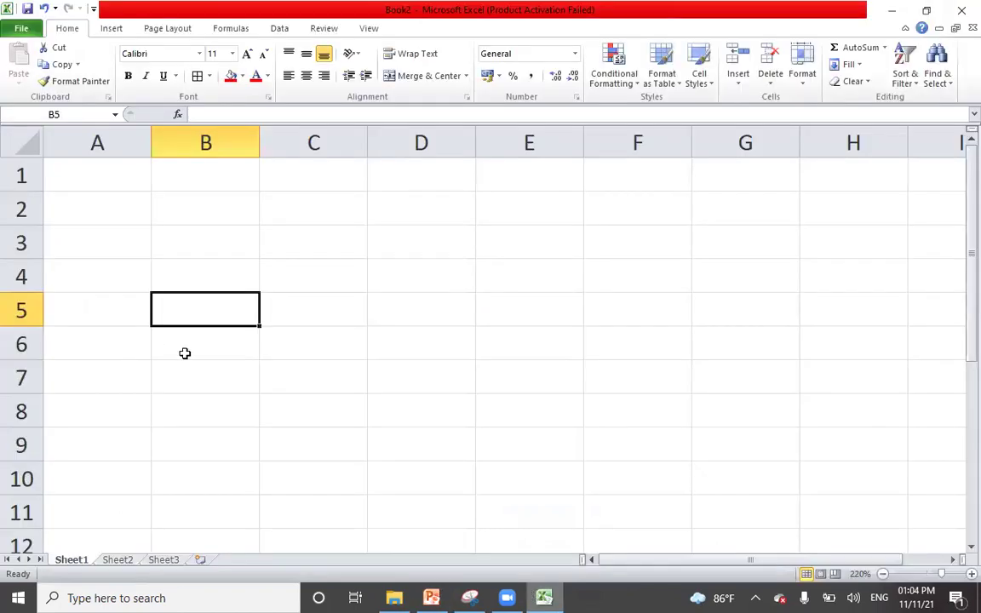
Enter the sample text grtg in A1, grtg in B1 and gtg in C1.
{"action": "left_click", "coordinate": [247, 440]}
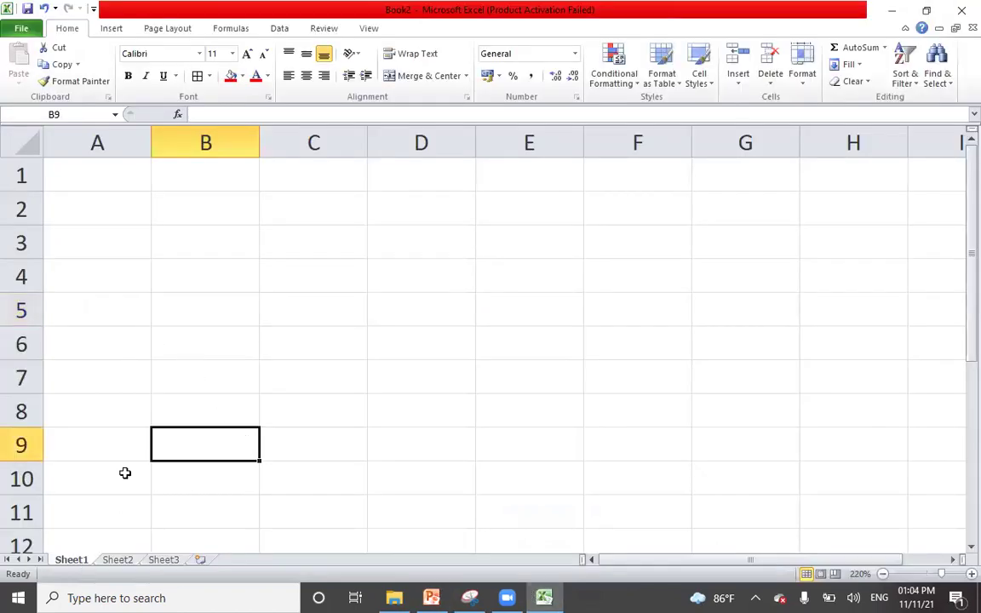
{"action": "left_click", "coordinate": [86, 197]}
{"action": "left_click", "coordinate": [96, 181]}
{"action": "type", "text": "grtg"}
{"action": "key", "text": "Tab"}
{"action": "type", "text": "grtg"}
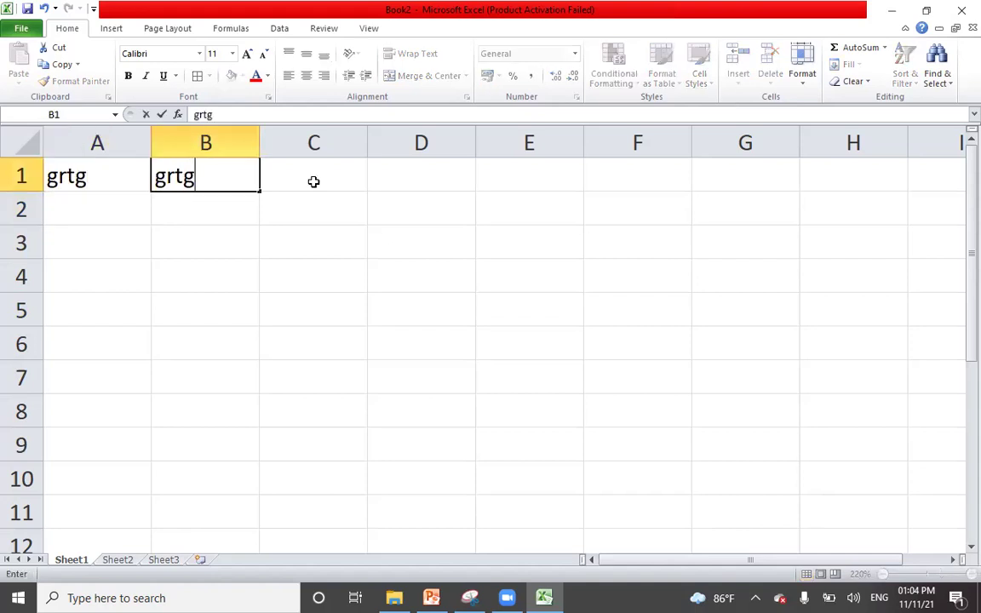
{"action": "key", "text": "Tab"}
{"action": "type", "text": "gtg"}
{"action": "left_click", "coordinate": [306, 343]}
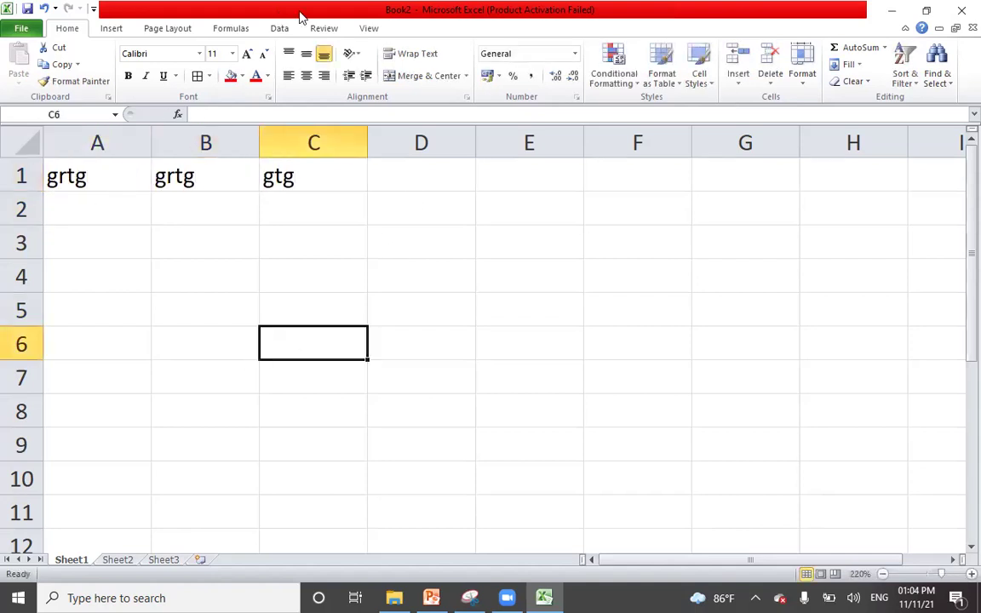
Insert an entire row above the sample text in row 1.
{"action": "left_click", "coordinate": [92, 181]}
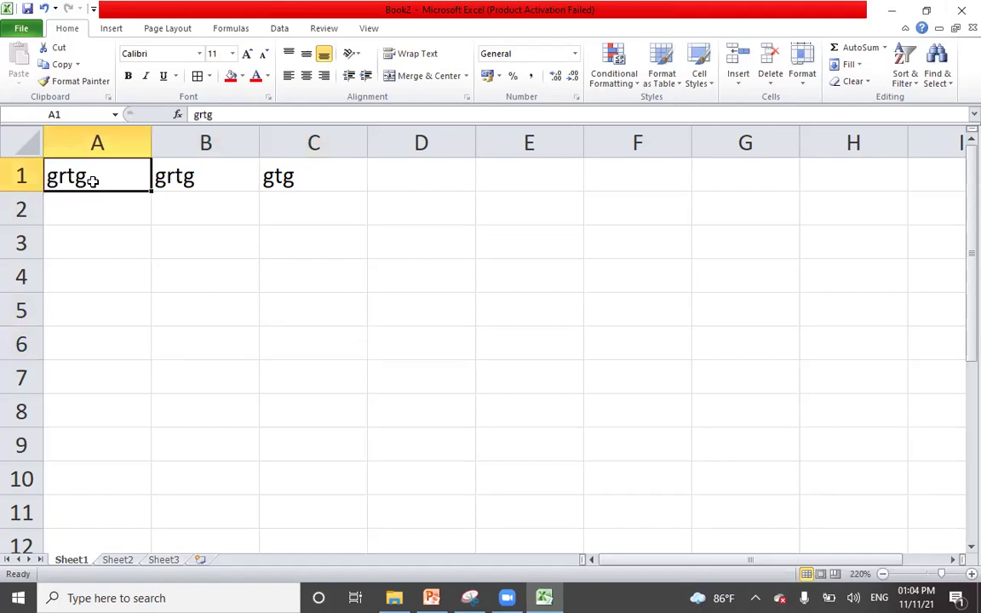
{"action": "right_click", "coordinate": [92, 182]}
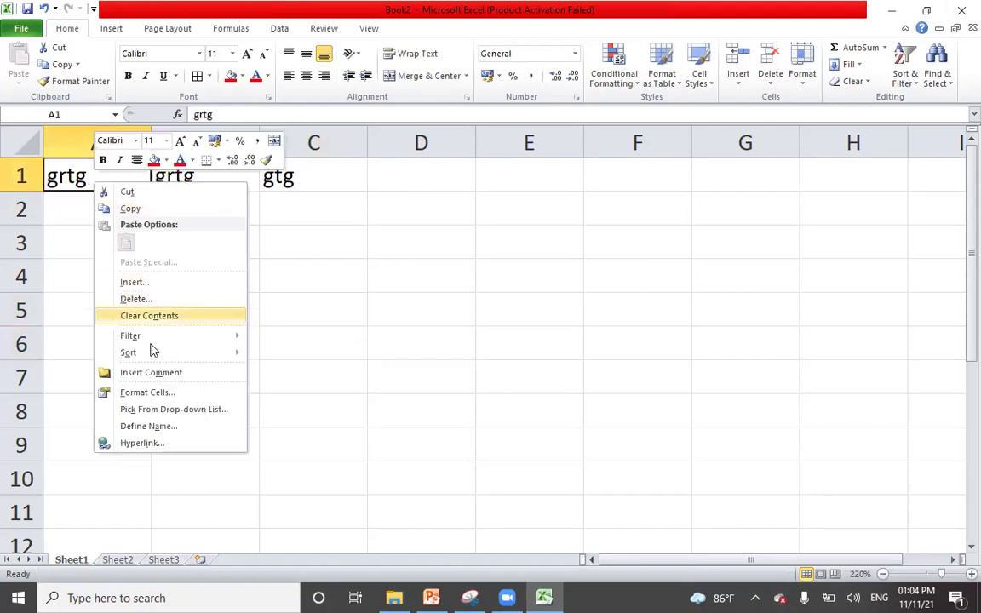
{"action": "left_click", "coordinate": [164, 282]}
{"action": "left_click", "coordinate": [136, 281]}
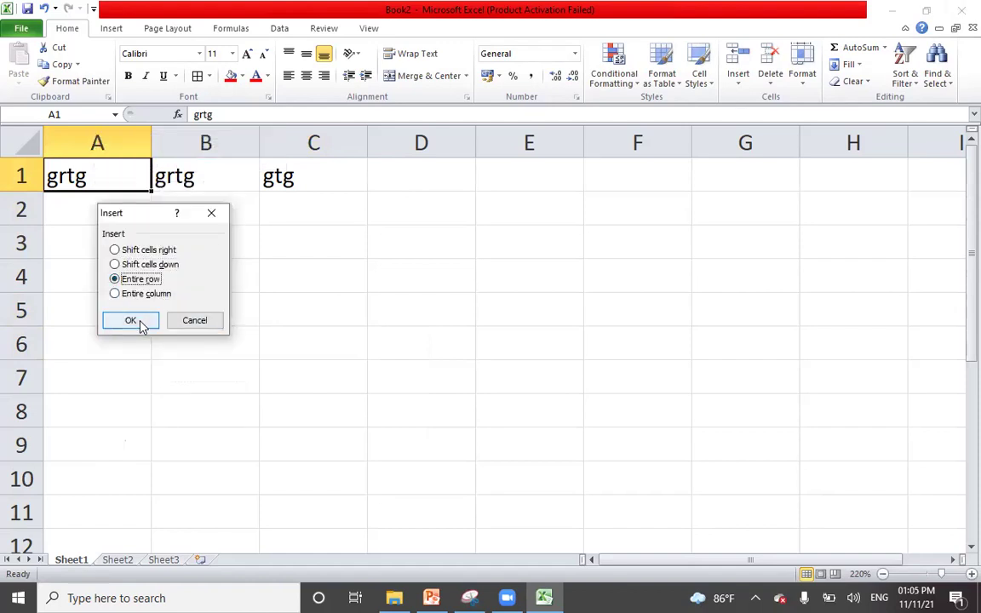
{"action": "left_click", "coordinate": [139, 321]}
{"action": "left_click", "coordinate": [225, 339]}
{"action": "left_click", "coordinate": [78, 204]}
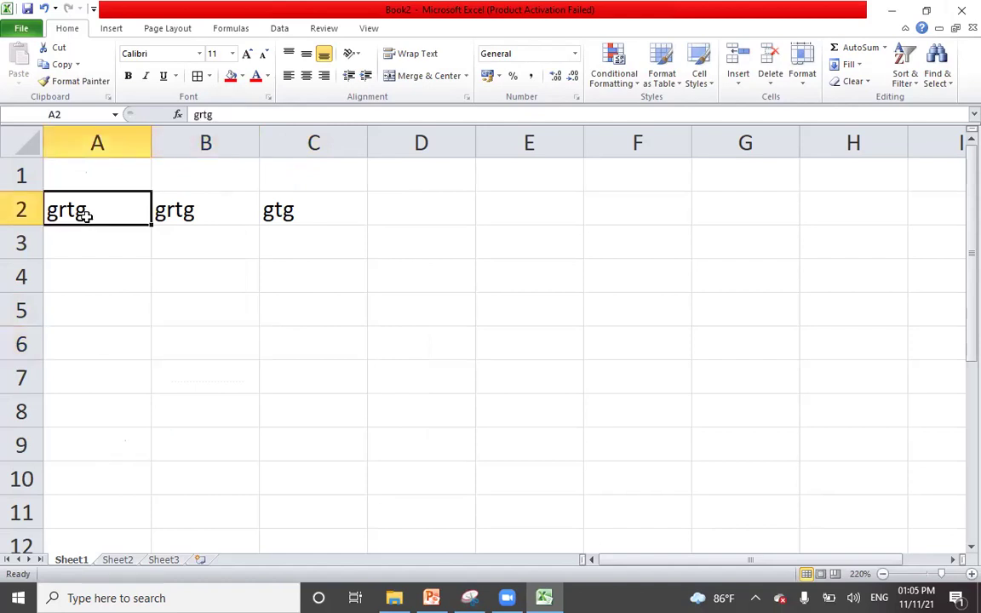
{"action": "left_click_drag", "start_coordinate": [21, 173], "coordinate": [221, 173]}
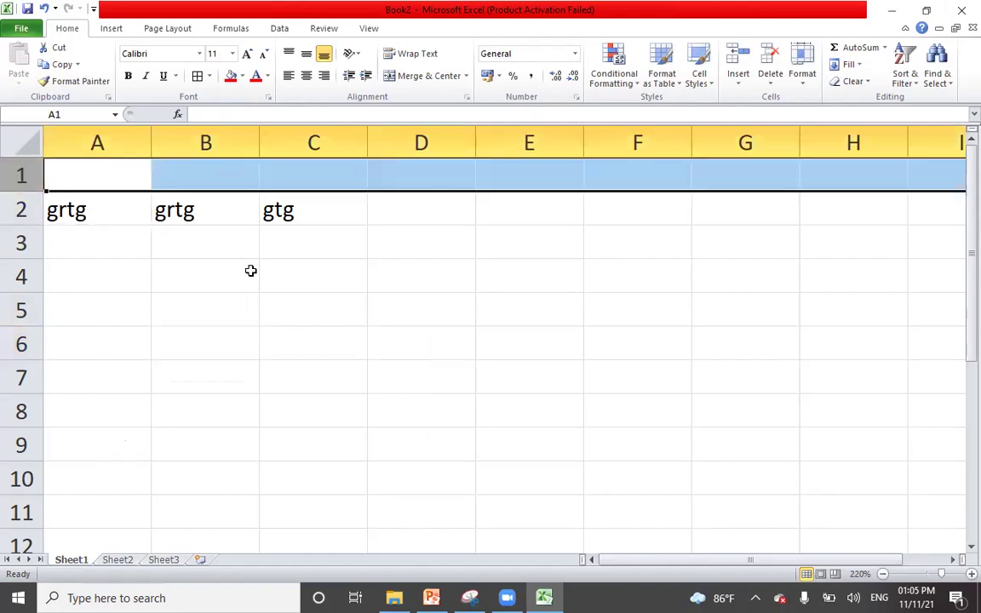
{"action": "left_click", "coordinate": [261, 364]}
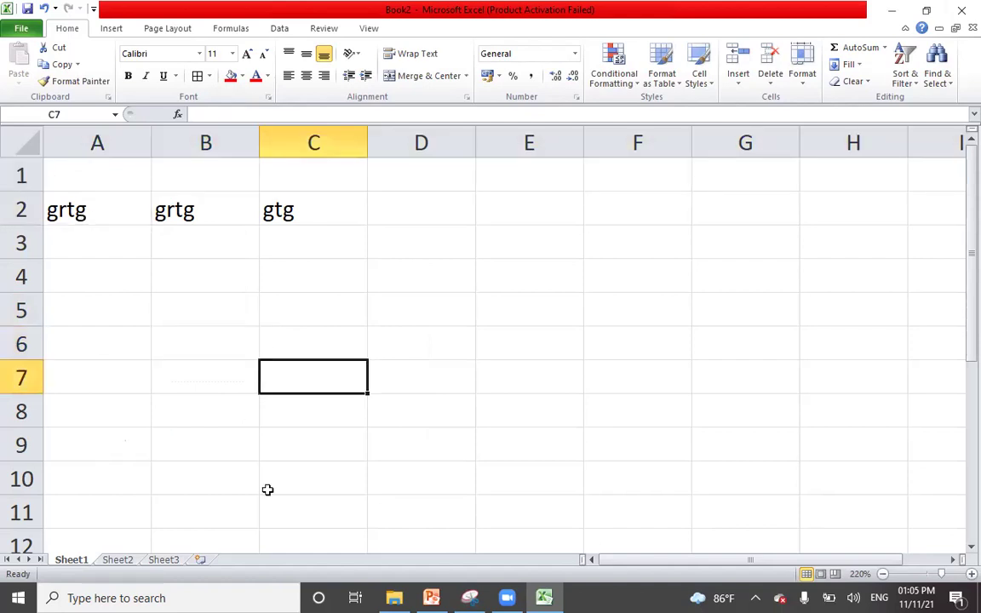
Check the Merge & Center instructions on slide 29 and the stock table's title row on slide 27 of the presentation.
{"action": "left_click", "coordinate": [431, 598]}
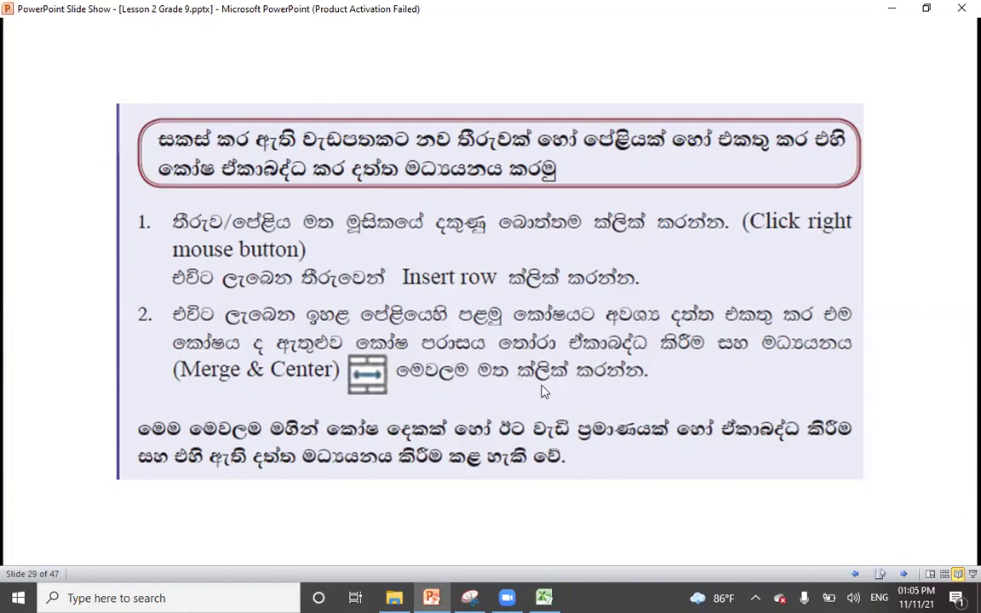
{"action": "left_click", "coordinate": [543, 596]}
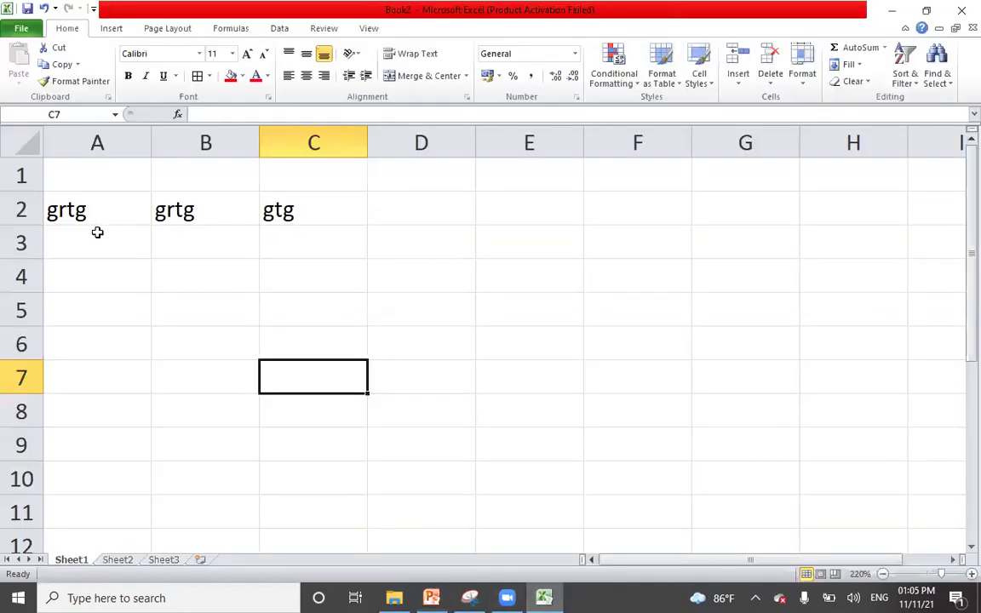
{"action": "left_click_drag", "start_coordinate": [93, 179], "coordinate": [555, 183]}
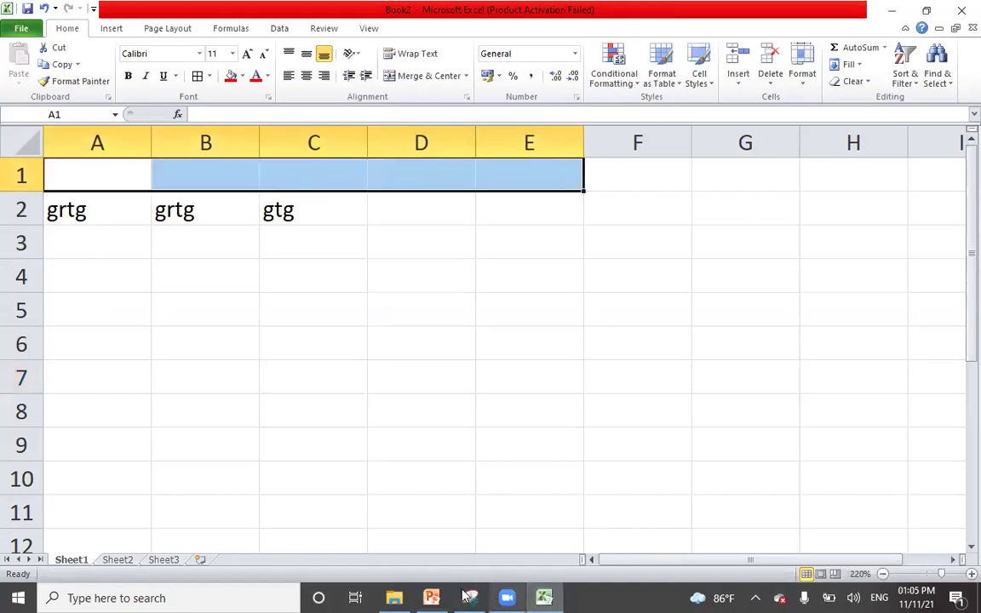
{"action": "left_click", "coordinate": [432, 597]}
{"action": "key", "text": "Left"}
{"action": "key", "text": "Left"}
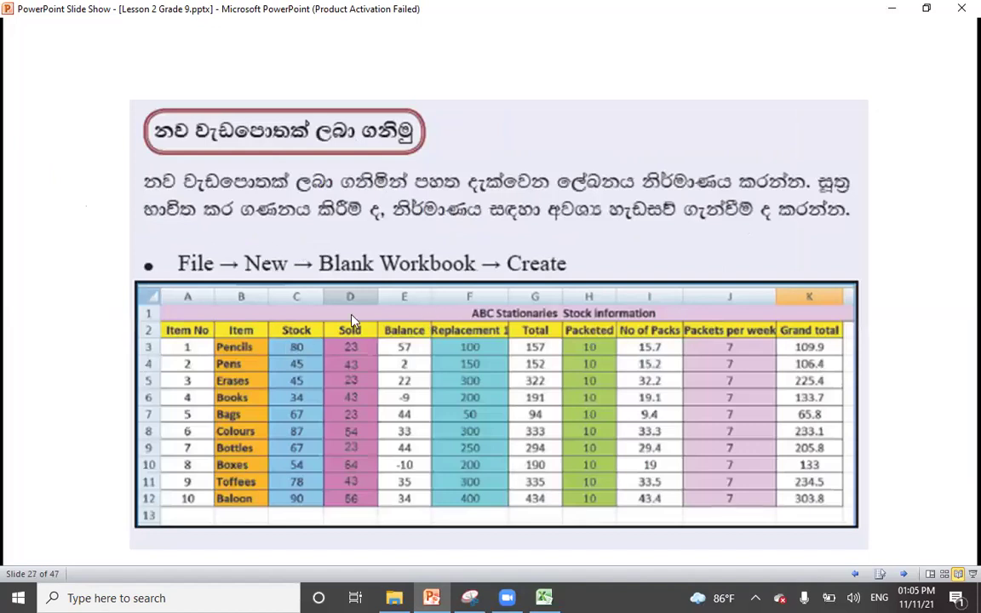
{"action": "key", "text": "Right"}
{"action": "key", "text": "Left"}
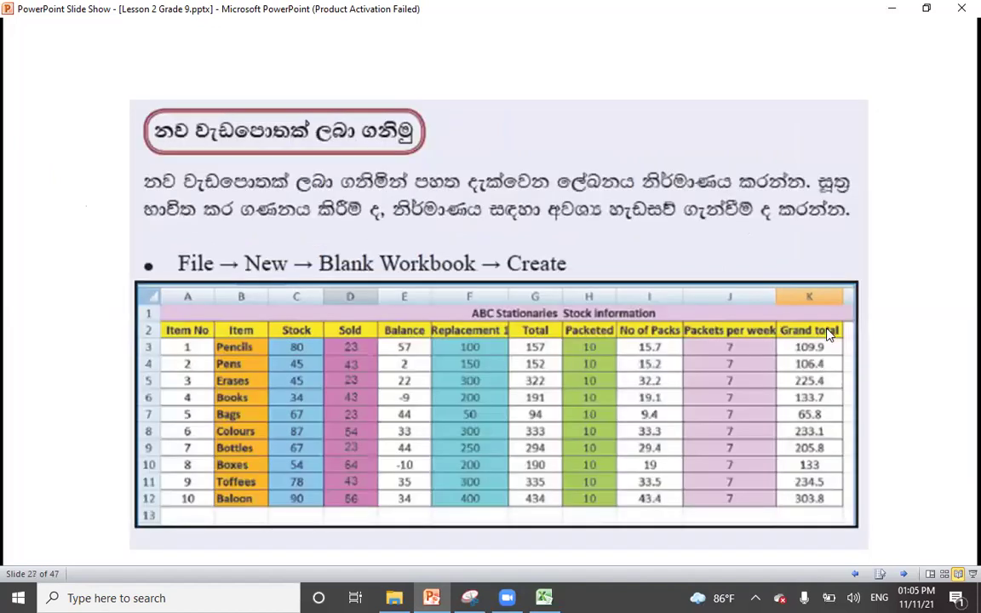
Return to the Excel workbook and merge and center cells A1:G1 above the sample text.
{"action": "left_click", "coordinate": [545, 596]}
{"action": "left_click_drag", "start_coordinate": [110, 176], "coordinate": [748, 167]}
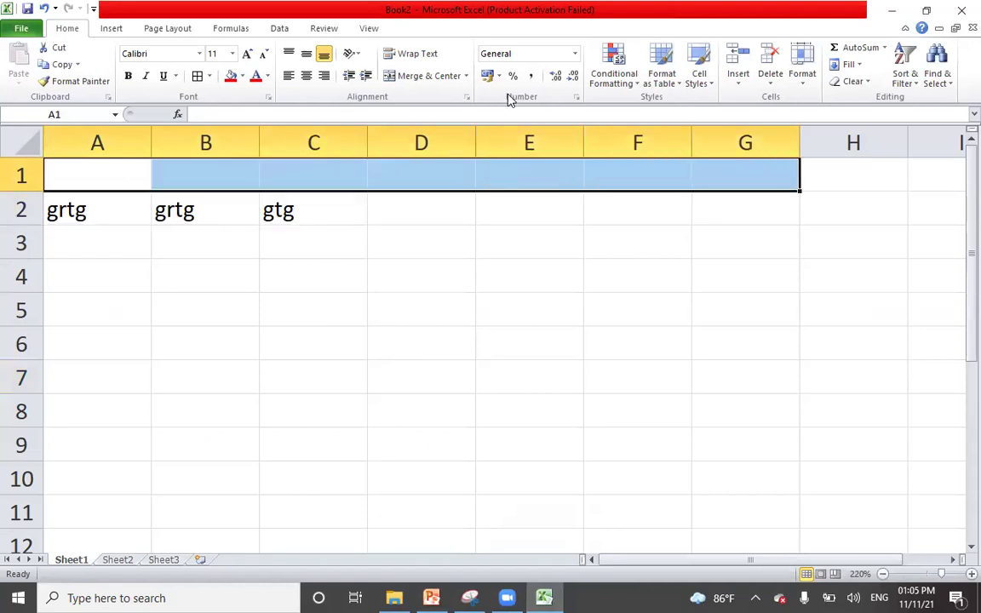
{"action": "left_click", "coordinate": [421, 84]}
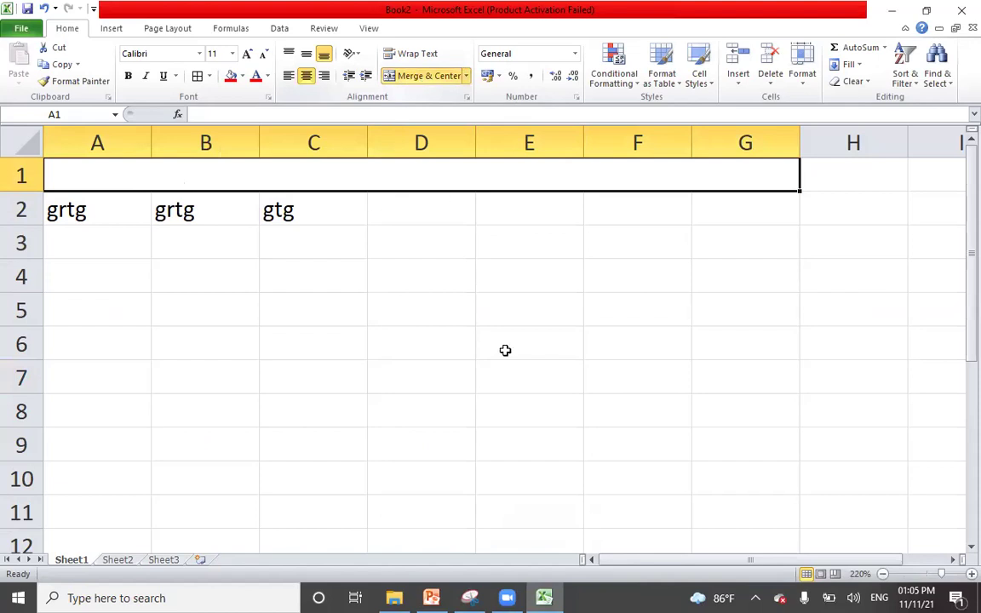
{"action": "left_click", "coordinate": [508, 410]}
{"action": "left_click", "coordinate": [323, 175]}
{"action": "left_click", "coordinate": [378, 440]}
Apply all borders to cells A2:G3 beneath the merged title row.
{"action": "left_click_drag", "start_coordinate": [98, 214], "coordinate": [724, 256]}
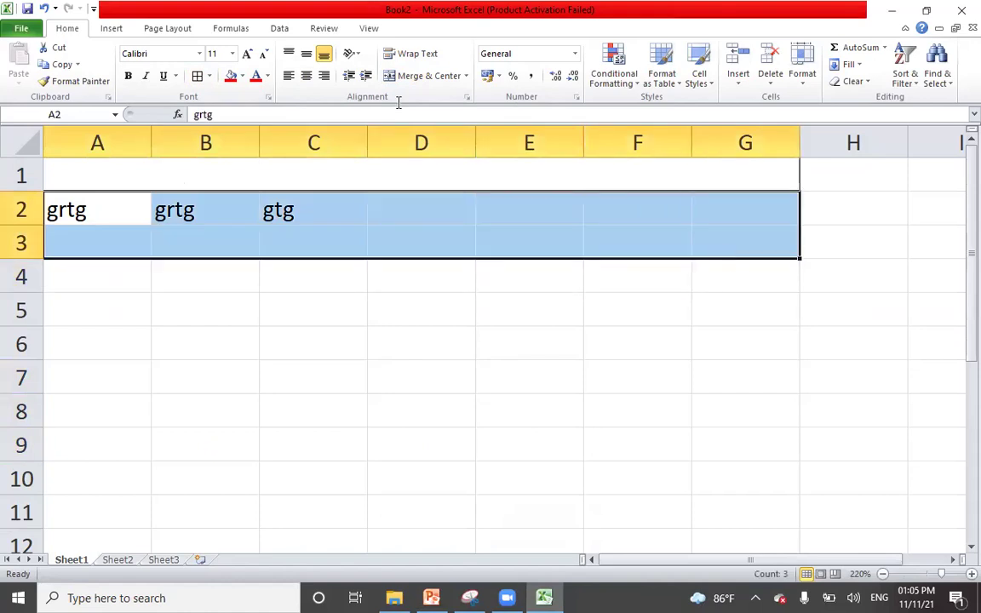
{"action": "left_click", "coordinate": [197, 77]}
{"action": "left_click_drag", "start_coordinate": [335, 481], "coordinate": [335, 502]}
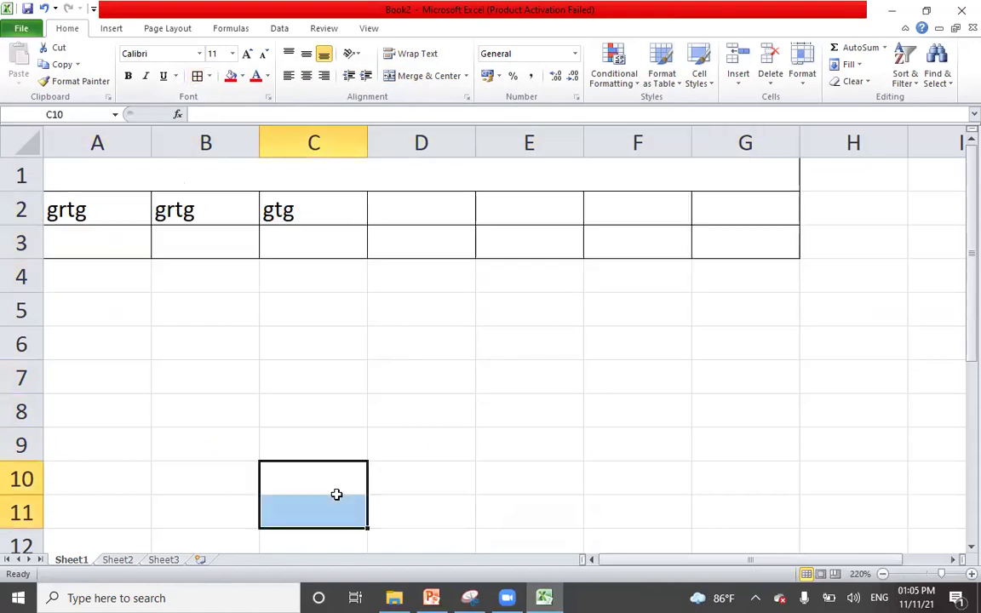
{"action": "left_click", "coordinate": [571, 181]}
{"action": "left_click", "coordinate": [447, 483]}
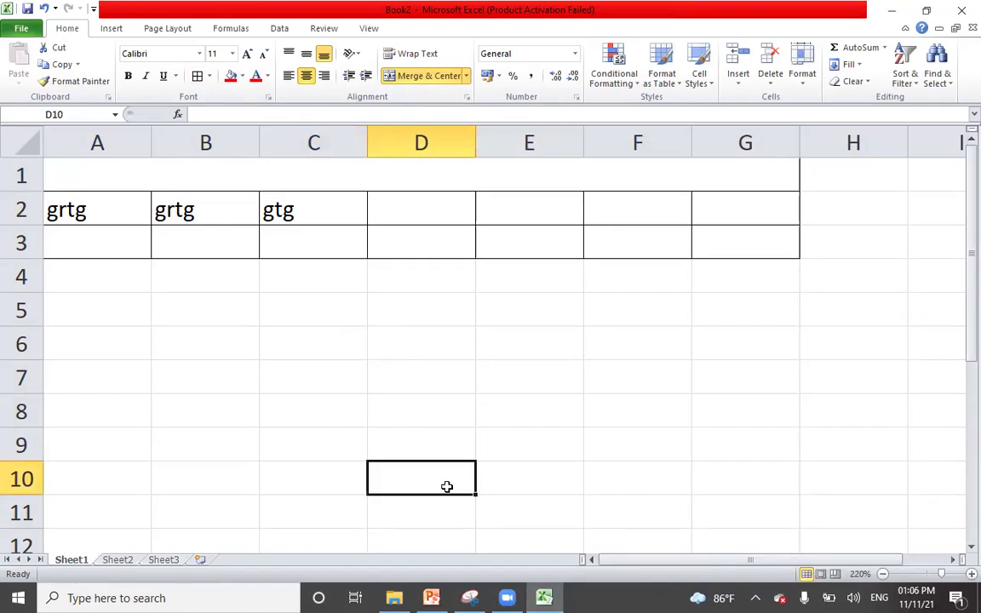
{"action": "left_click", "coordinate": [271, 189]}
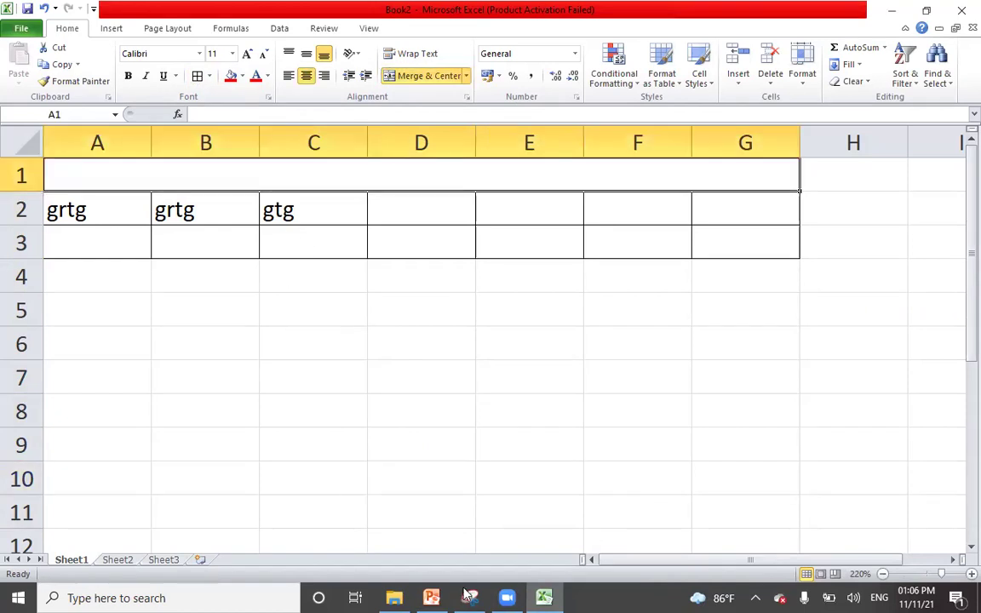
{"action": "left_click", "coordinate": [357, 414]}
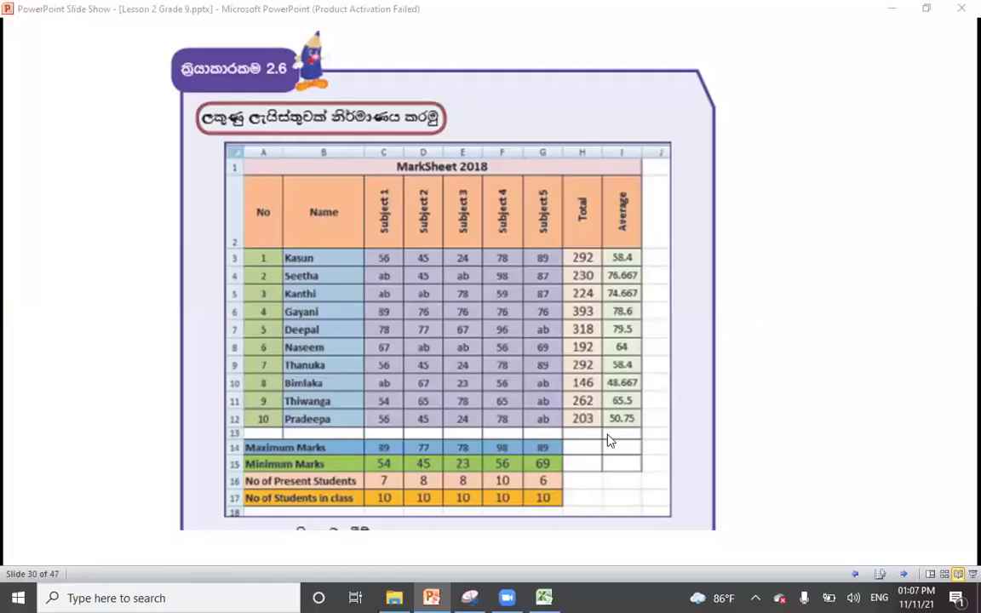
Review the stock formula and Merge & Center slides, ending on the MarkSheet 2018 activity on slide 30.
{"action": "key", "text": "Left"}
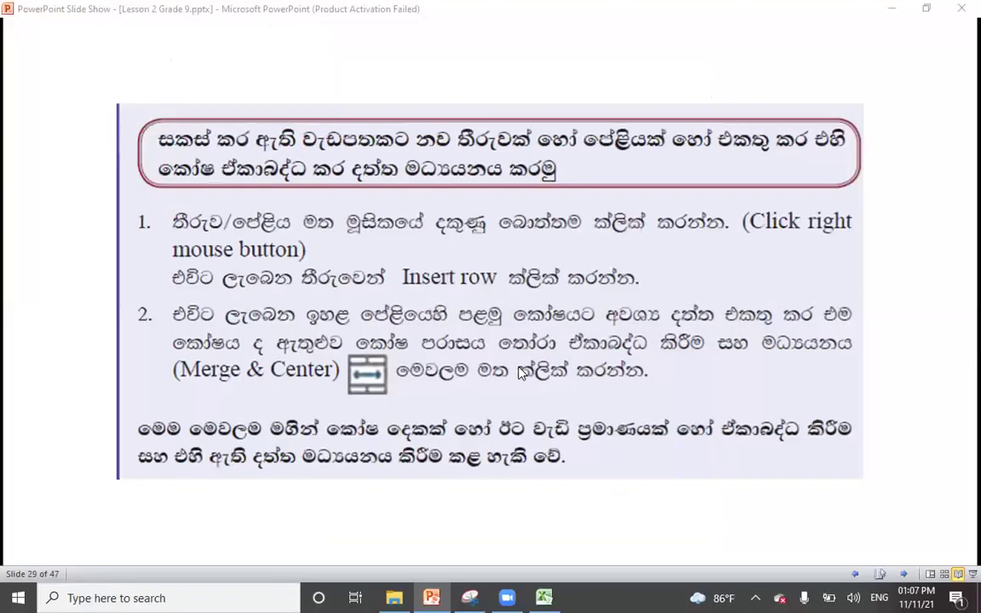
{"action": "key", "text": "Left"}
{"action": "key", "text": "Right"}
{"action": "key", "text": "Right"}
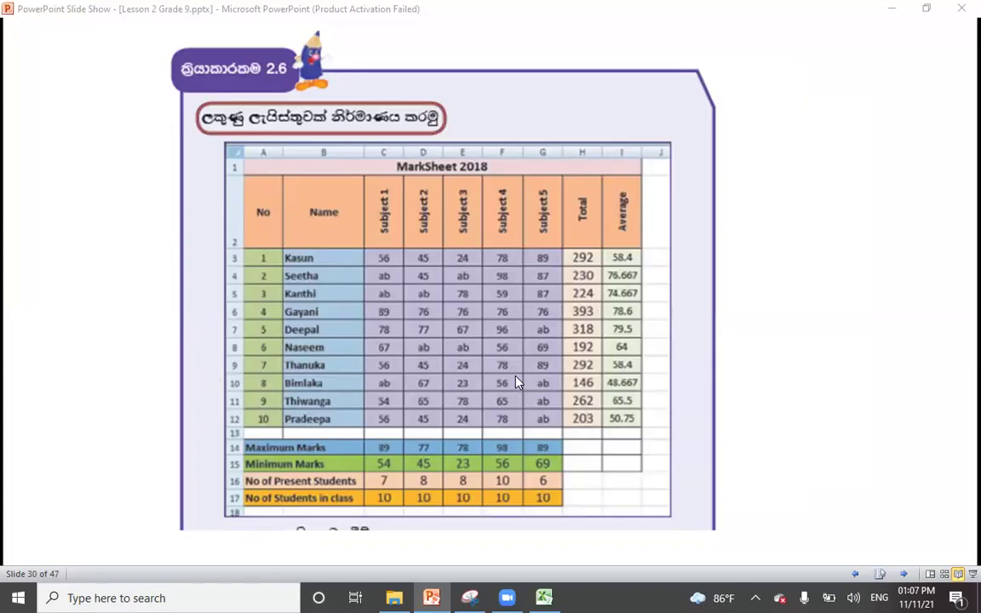
Switch back to the Excel workbook and open the blank Sheet2.
{"action": "left_click", "coordinate": [545, 596]}
{"action": "left_click", "coordinate": [353, 434]}
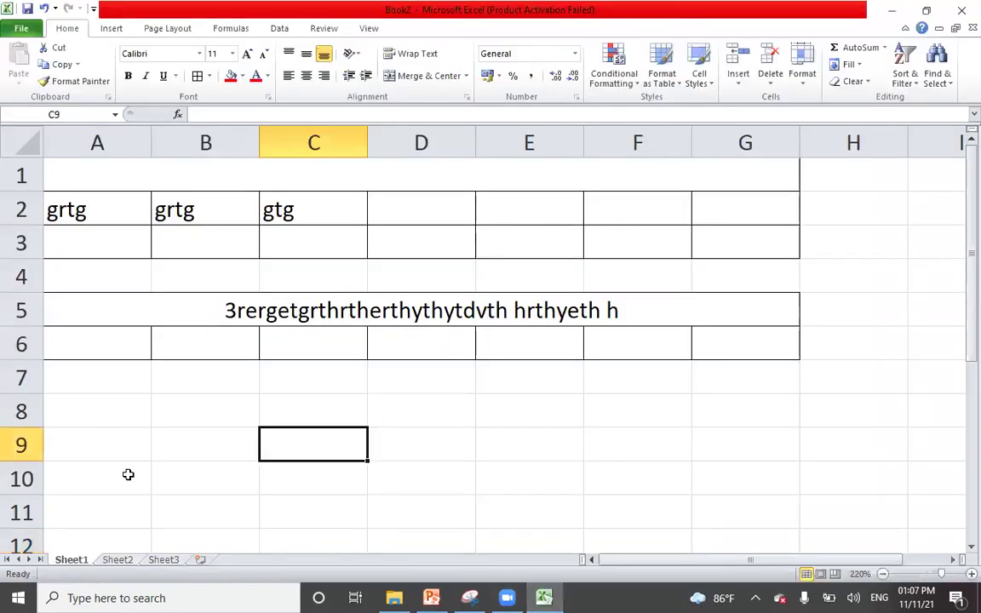
{"action": "key", "text": "ctrl+Page_Down"}
{"action": "scroll", "coordinate": [190, 350], "scroll_direction": "up", "scroll_amount": 2}
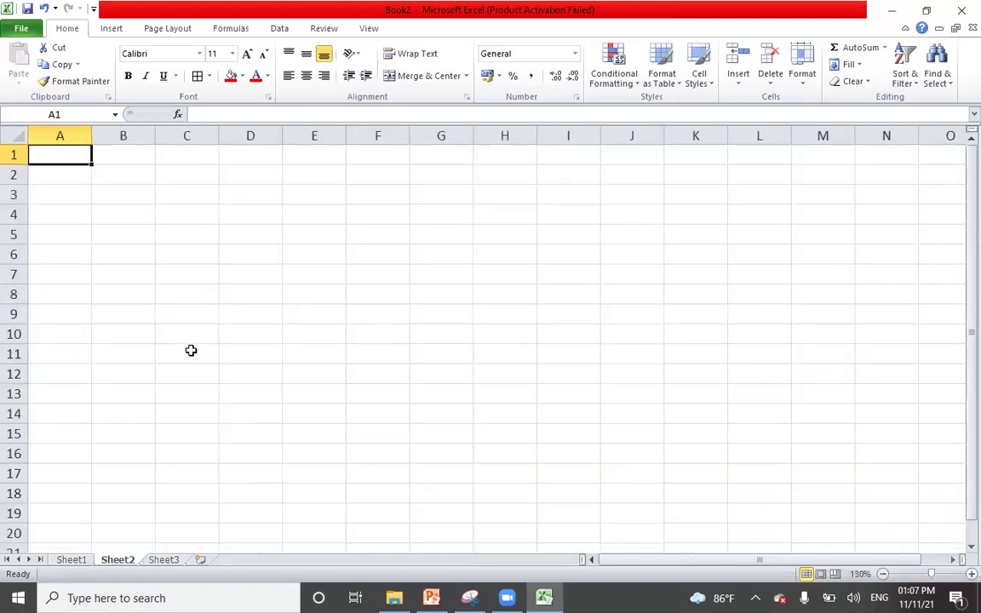
Apply all borders to cells A5:H5 on Sheet2.
{"action": "left_click_drag", "start_coordinate": [68, 235], "coordinate": [124, 235]}
{"action": "left_click_drag", "start_coordinate": [430, 228], "coordinate": [510, 228]}
{"action": "left_click", "coordinate": [279, 481]}
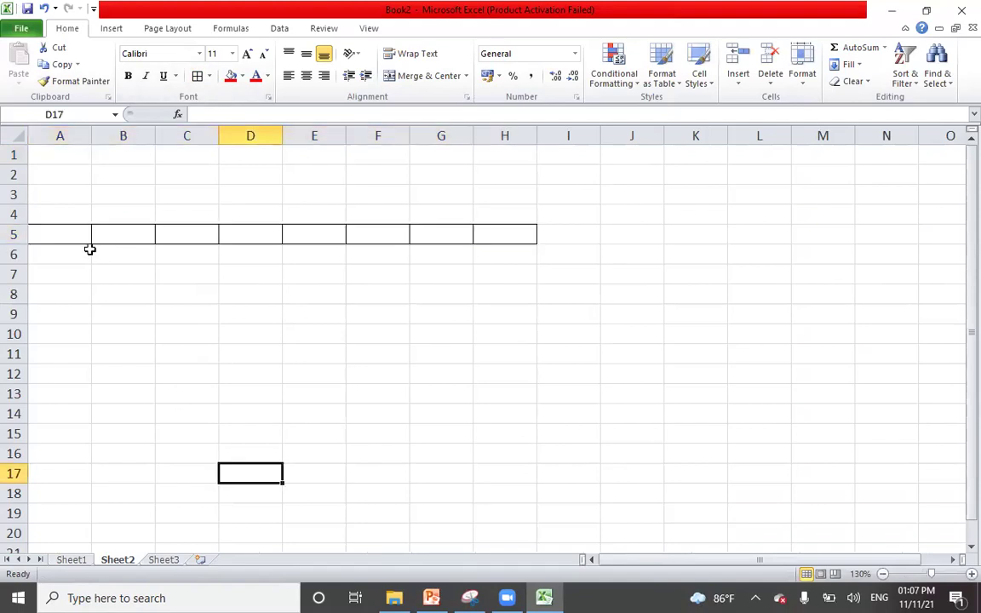
Enter the sample text Sanamao fuie f eifnwe foihwerf foihweofie in cell A5.
{"action": "left_click", "coordinate": [64, 237]}
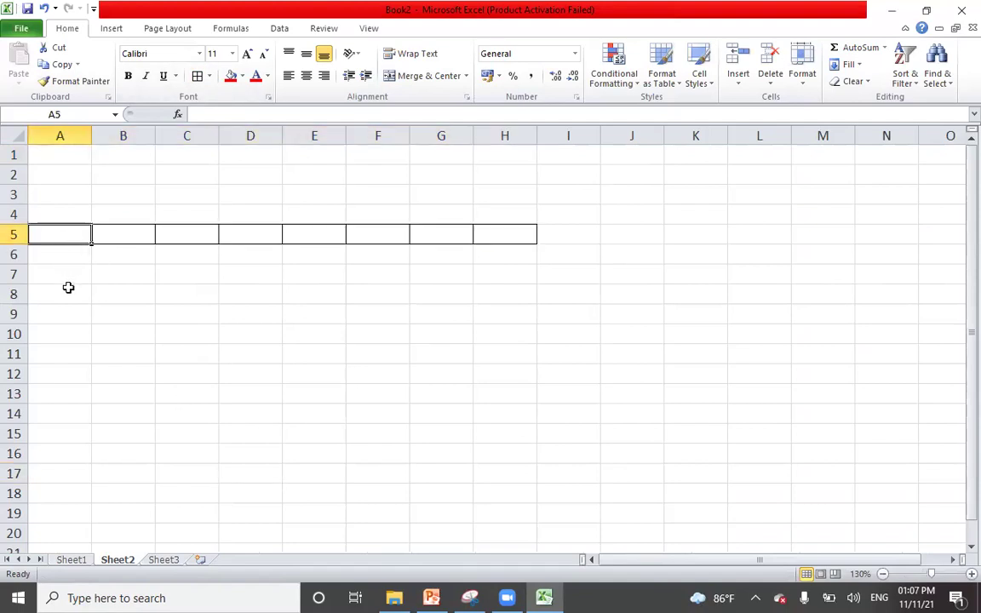
{"action": "type", "text": "Sanama"}
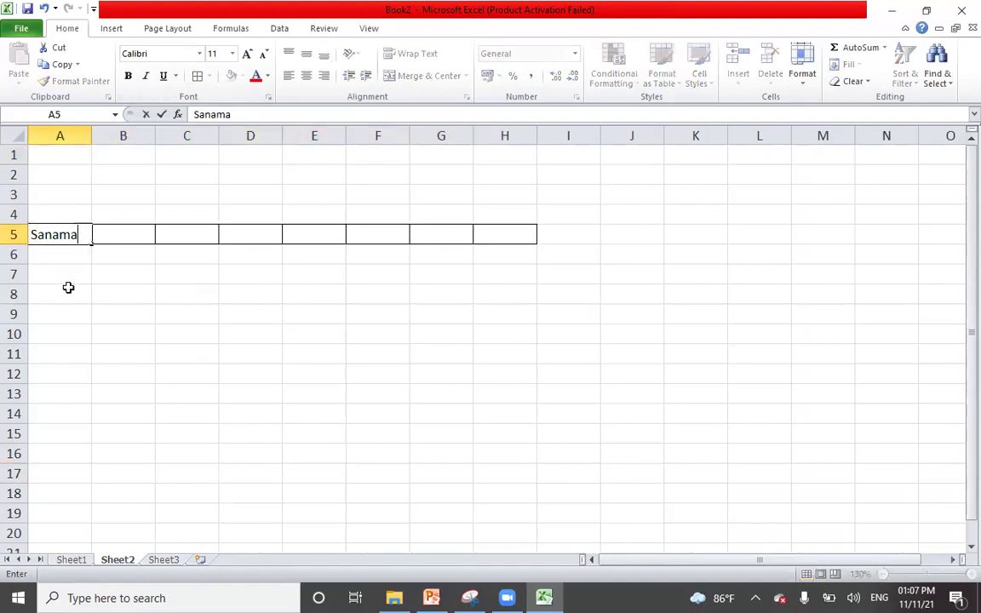
{"action": "type", "text": "o fuie f eifnwe"}
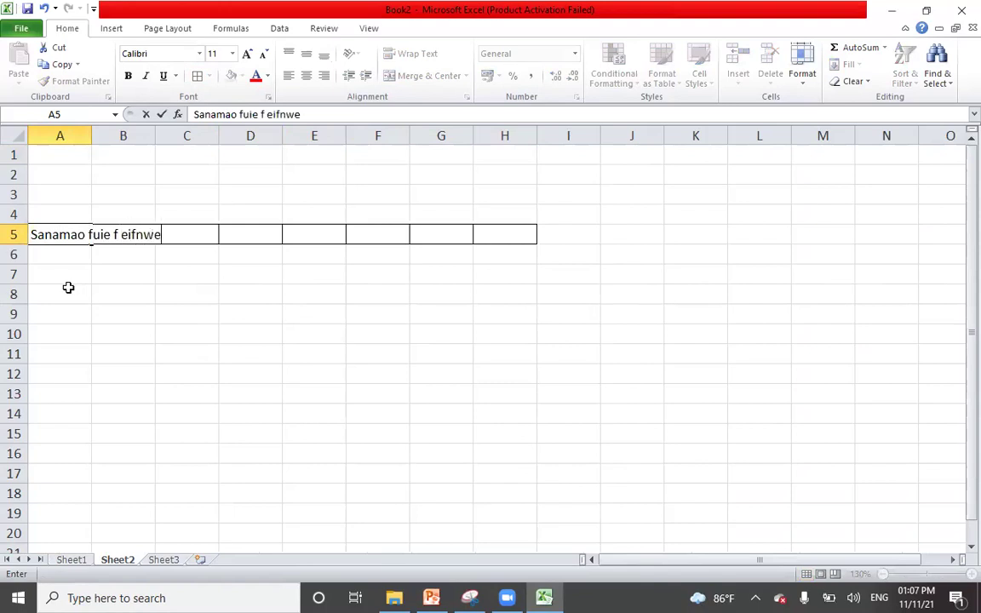
{"action": "type", "text": " foihwerf foihweofie"}
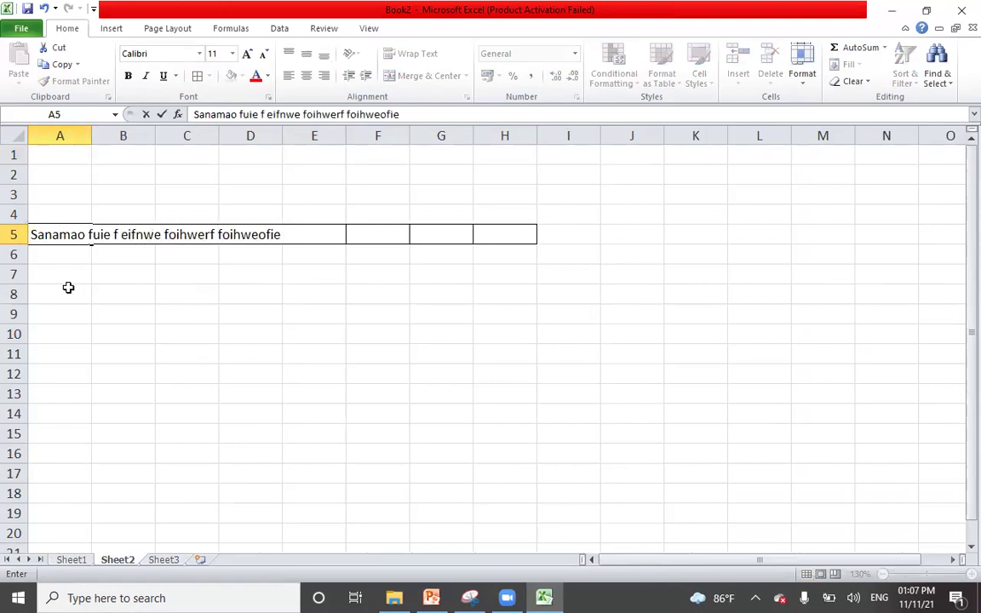
{"action": "left_click", "coordinate": [434, 415]}
Merge and center the bordered cells A5:H5 containing the sample text.
{"action": "left_click_drag", "start_coordinate": [39, 231], "coordinate": [497, 230]}
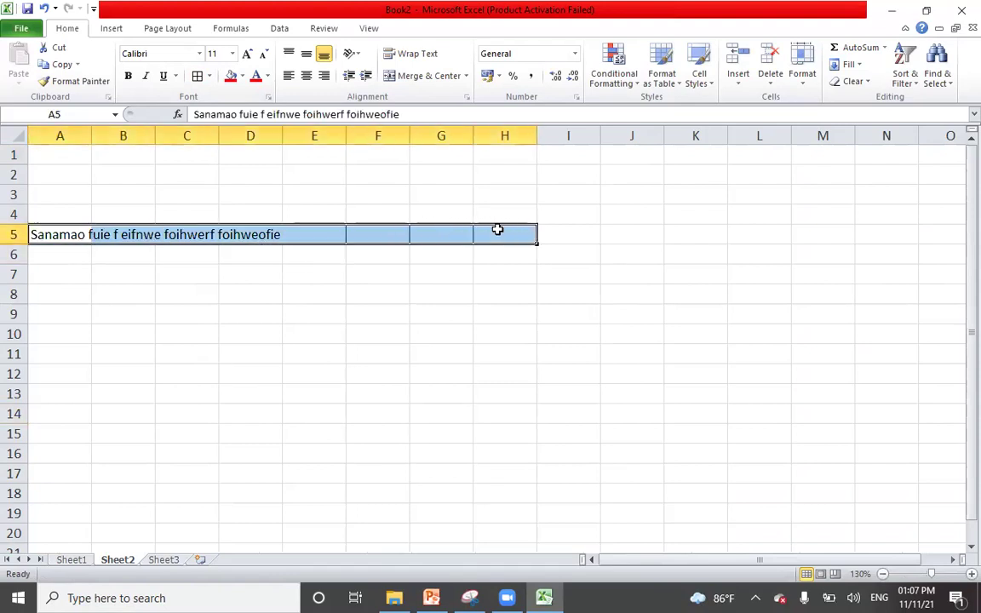
{"action": "left_click", "coordinate": [423, 76]}
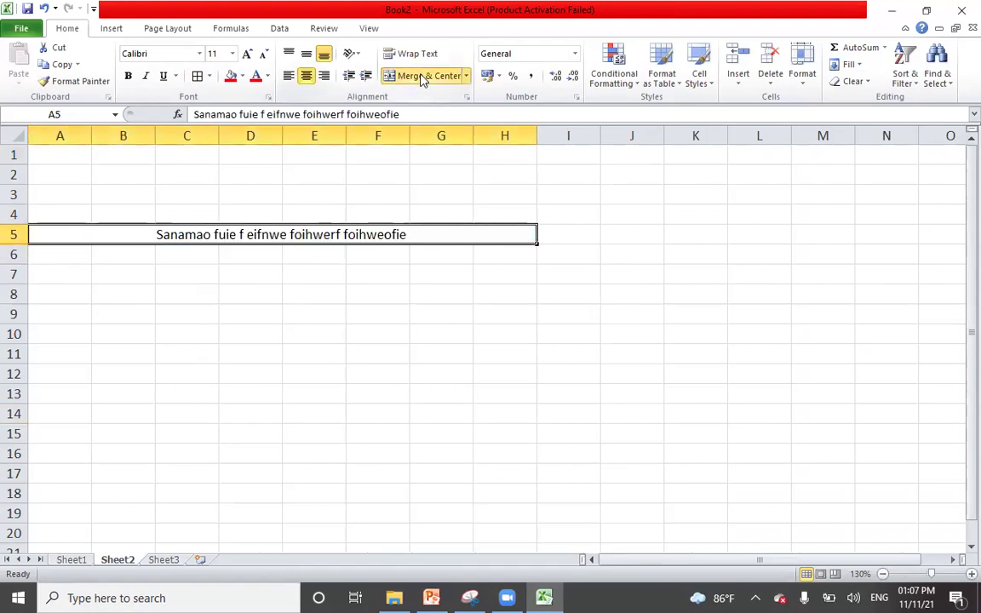
{"action": "left_click", "coordinate": [437, 387]}
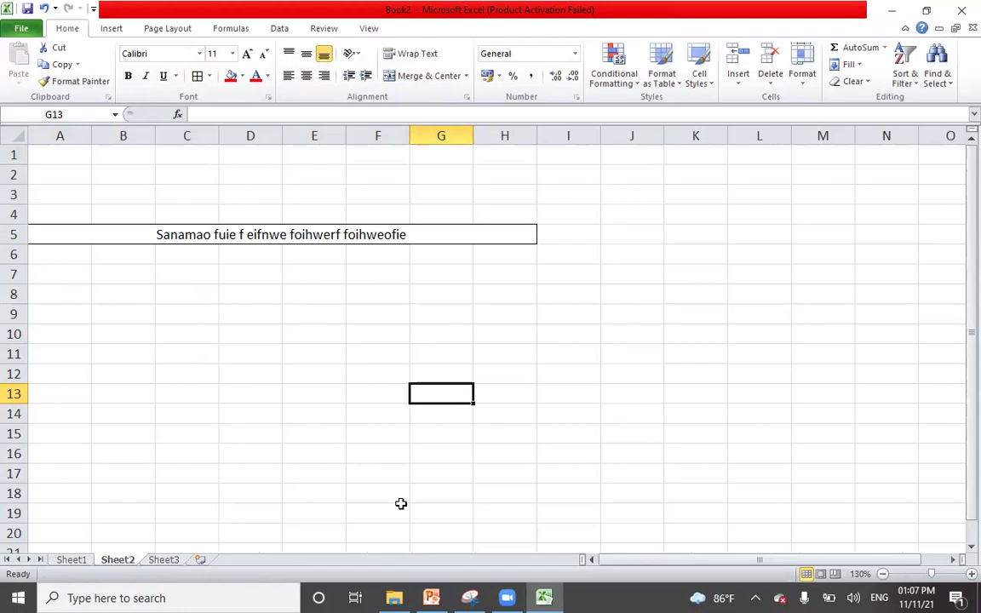
Undo the merge, the sample text and the borders in row 5 of Sheet2.
{"action": "key", "text": "ctrl+z"}
{"action": "key", "text": "ctrl+z"}
{"action": "key", "text": "ctrl+z"}
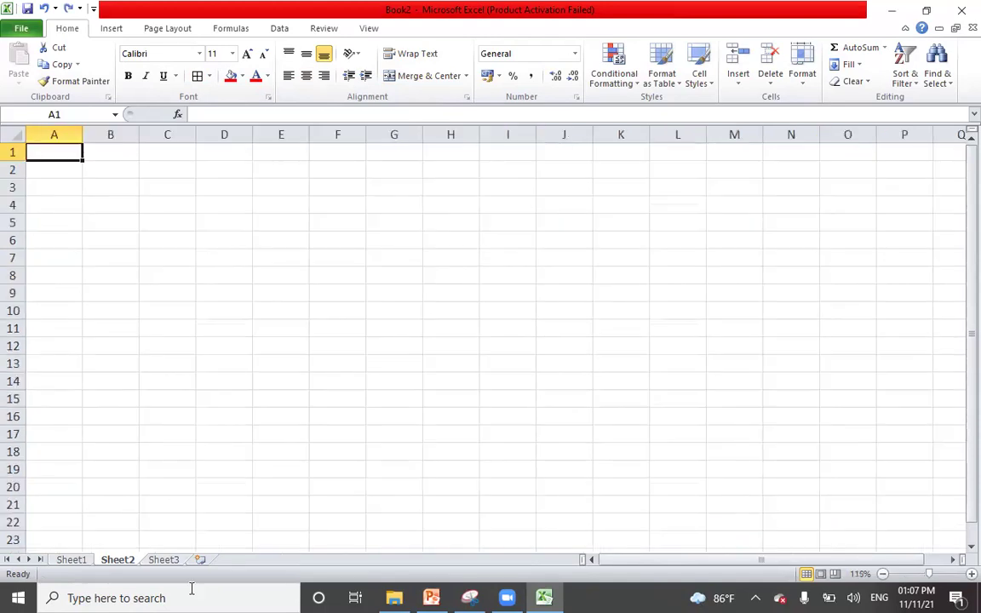
Examine the MarkSheet 2018 layout on slide 30 of the presentation and return to the blank Sheet2 in Excel.
{"action": "left_click", "coordinate": [432, 597]}
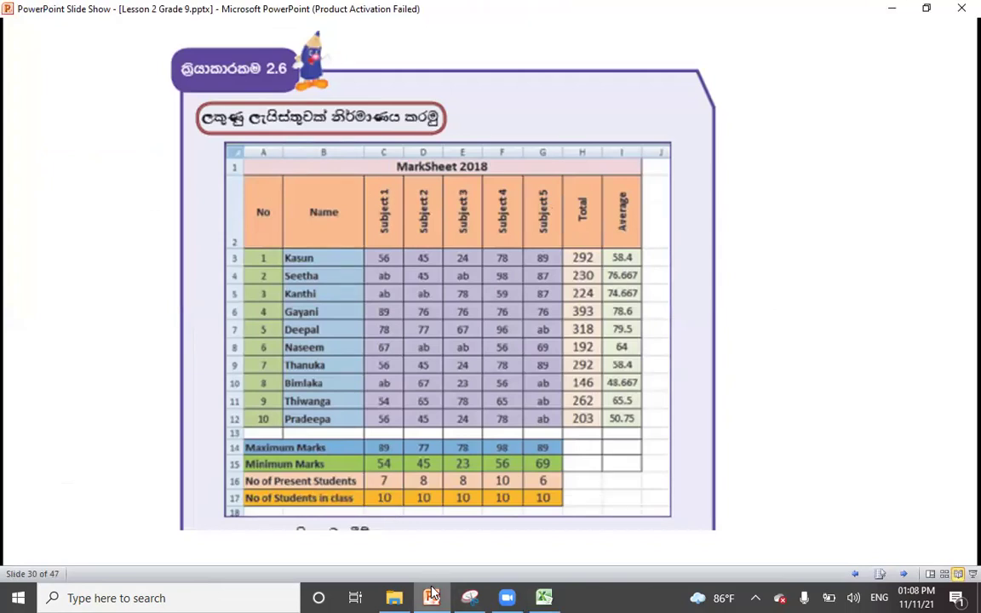
{"action": "left_click", "coordinate": [544, 598]}
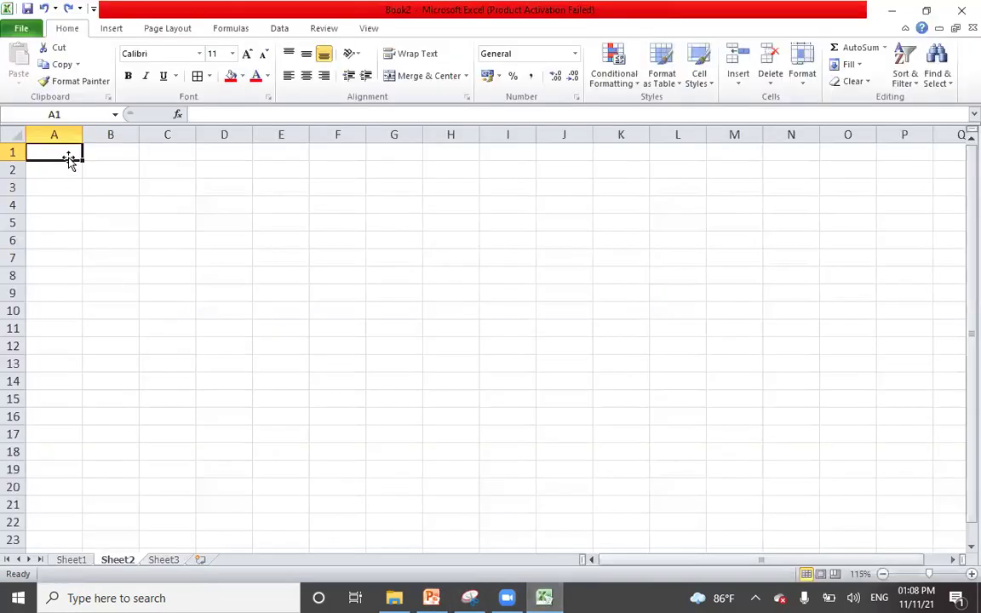
{"action": "left_click", "coordinate": [431, 597]}
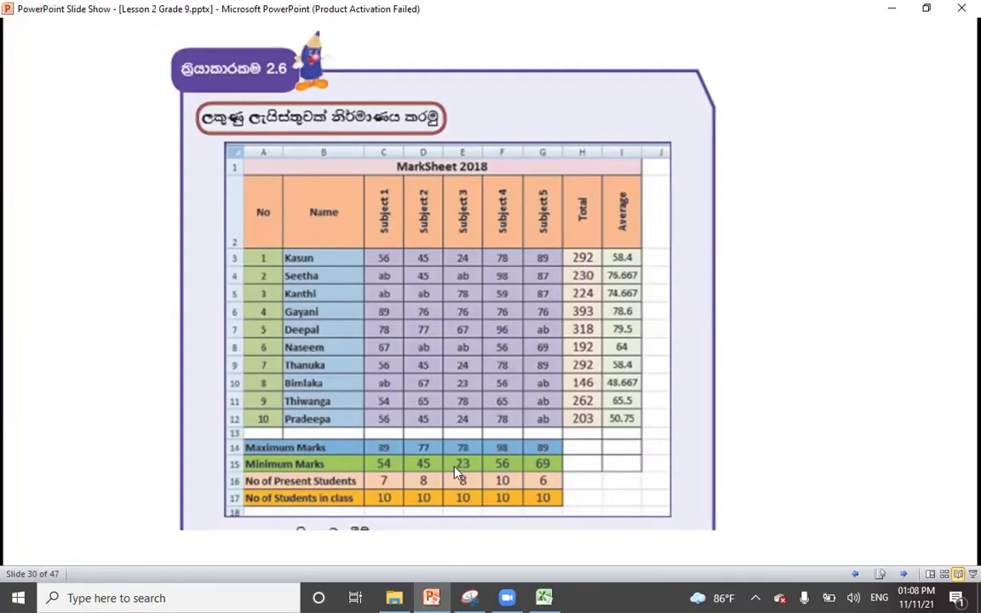
{"action": "left_click", "coordinate": [544, 597]}
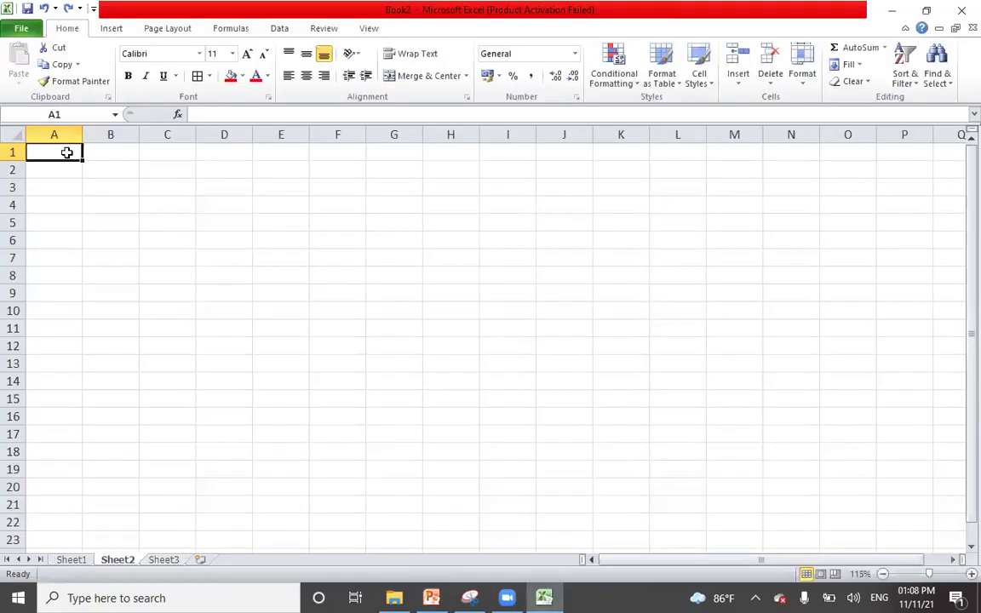
Enter the headings Number, Name, Subject 1, Subject 2 and Subject 3 in cells A1:E1 of Sheet2.
{"action": "type", "text": "Number"}
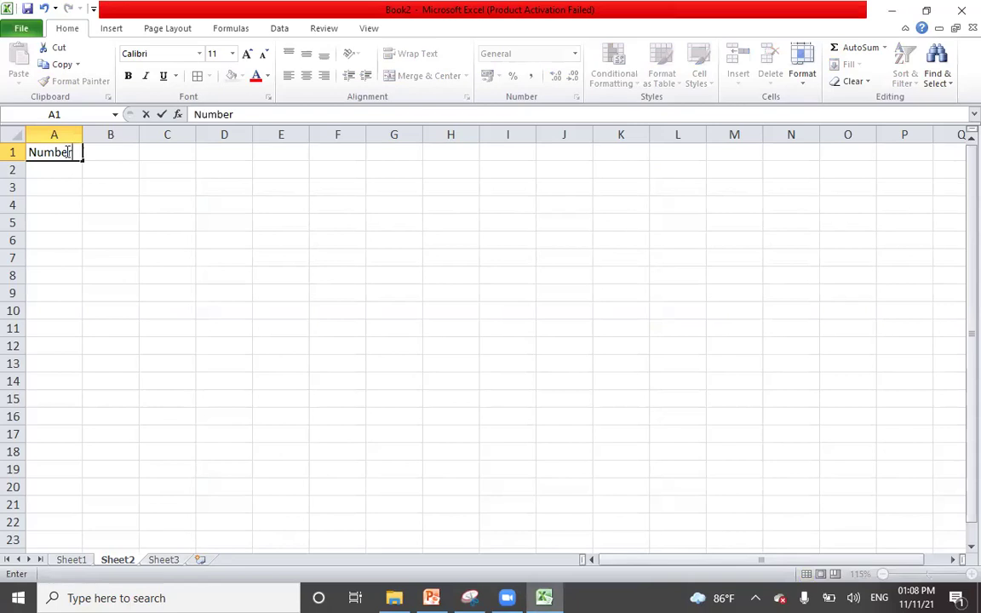
{"action": "key", "text": "Tab"}
{"action": "type", "text": "Name"}
{"action": "key", "text": "Tab"}
{"action": "type", "text": "Subject 1"}
{"action": "key", "text": "Tab"}
{"action": "type", "text": "Subject 2"}
{"action": "key", "text": "Tab"}
{"action": "type", "text": "Subje"}
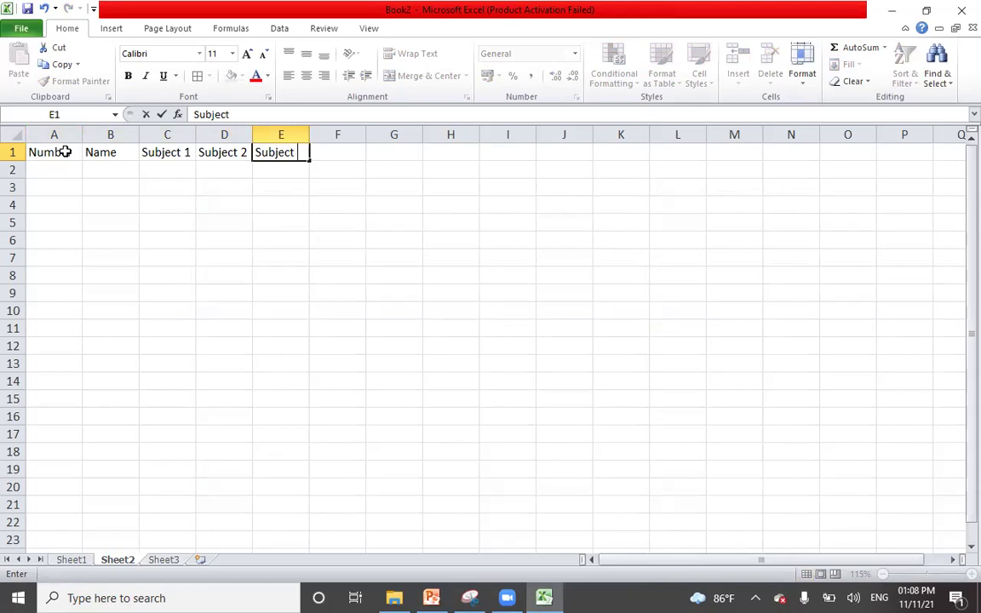
{"action": "key", "text": "Tab"}
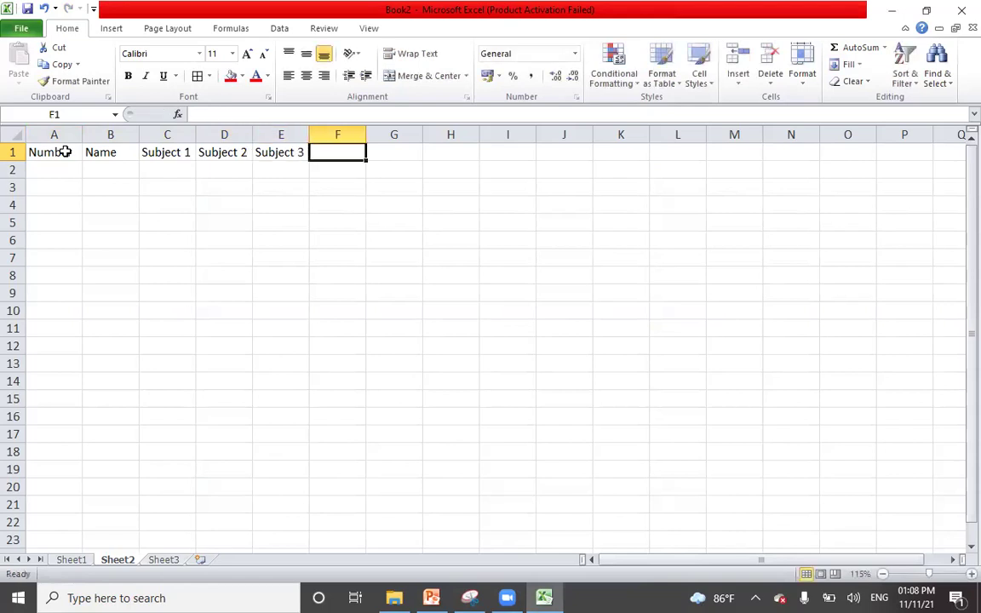
Enter the heading Subject 4 in cell F1, checking the headings against the MarkSheet 2018 slide in PowerPoint.
{"action": "type", "text": "Sunubject 4"}
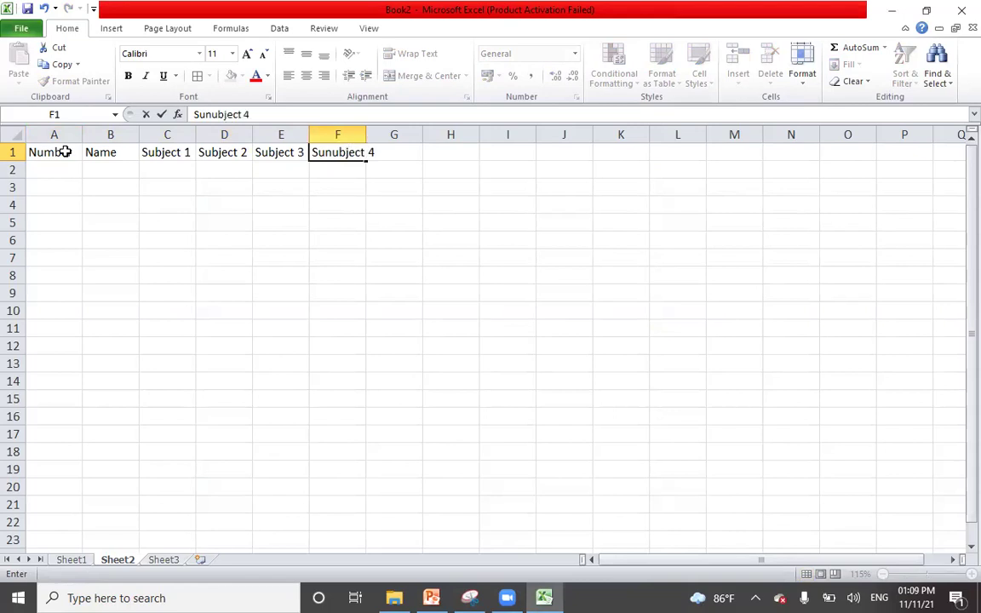
{"action": "left_click", "coordinate": [435, 597]}
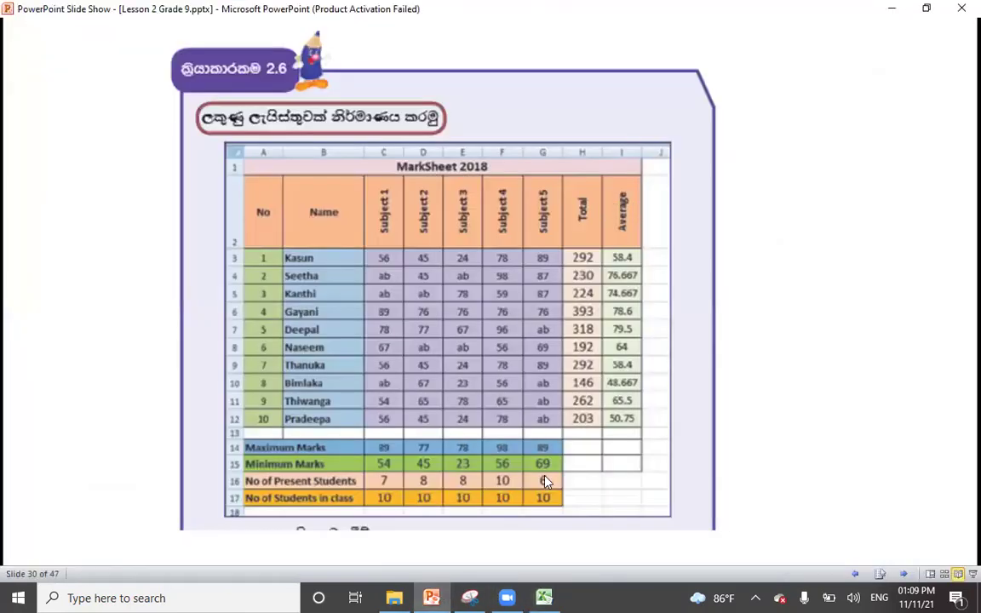
{"action": "left_click", "coordinate": [543, 598]}
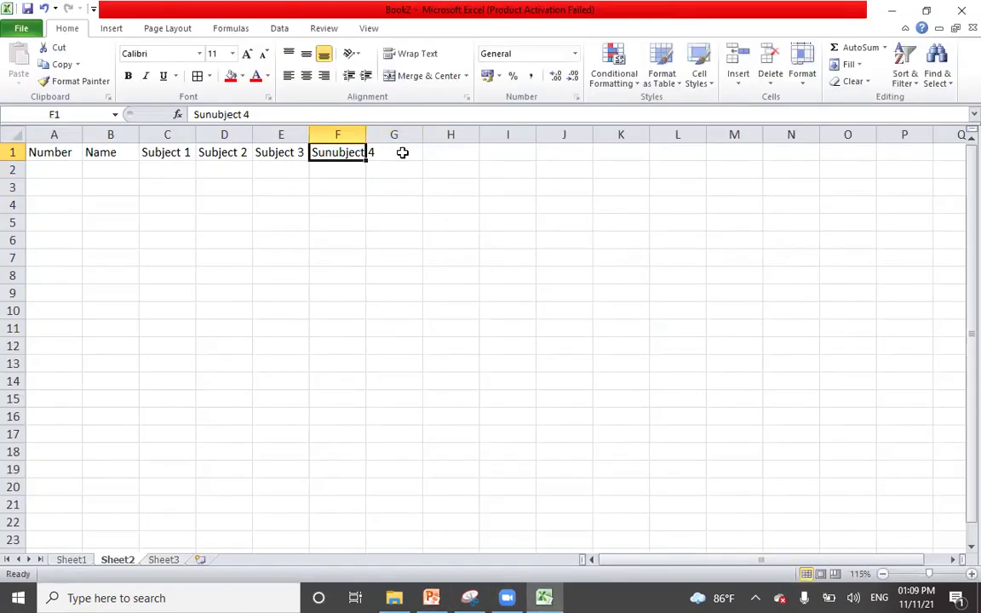
{"action": "left_click", "coordinate": [403, 151]}
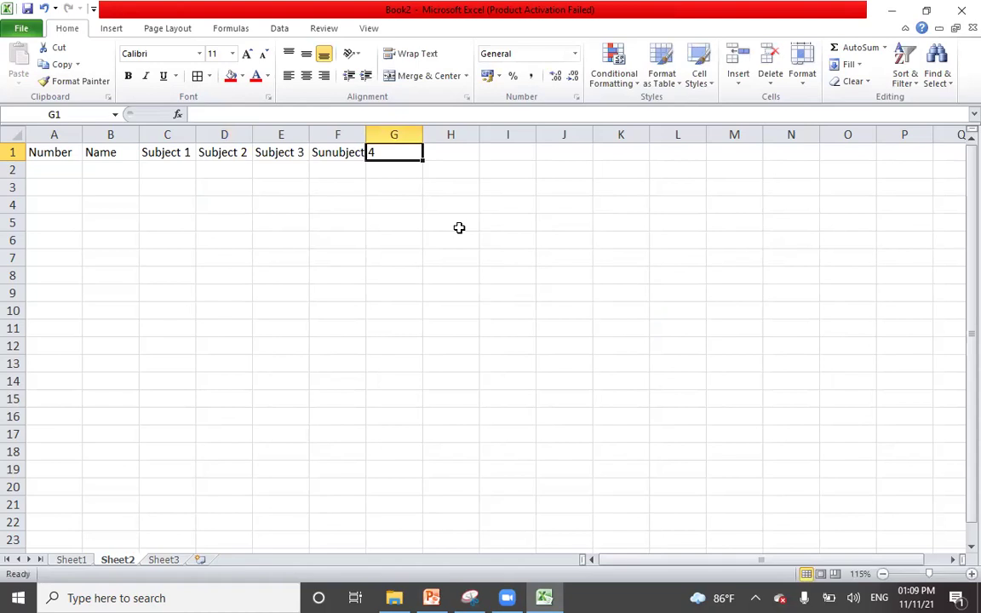
{"action": "key", "text": "BackSpace"}
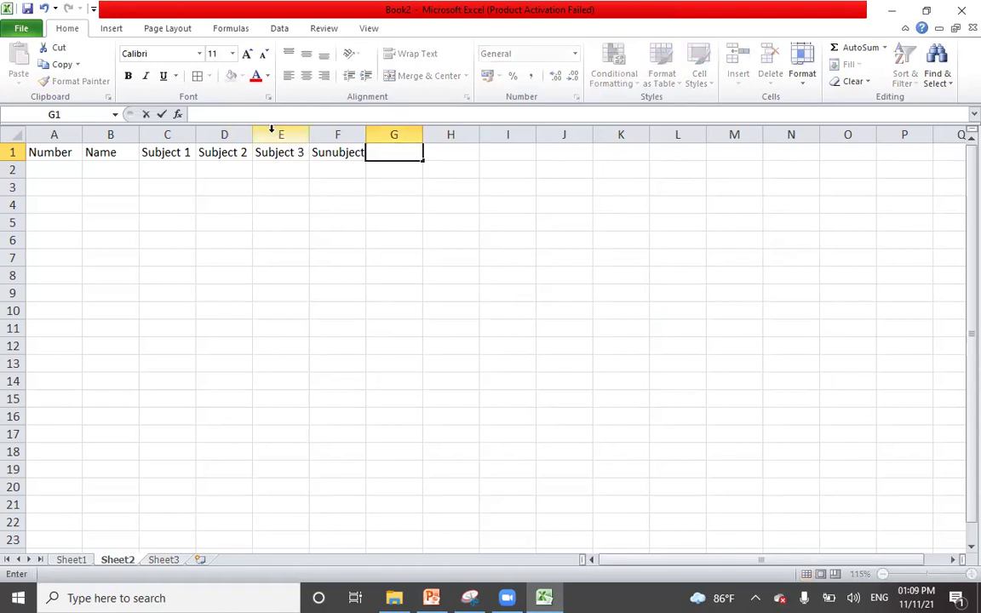
{"action": "left_click", "coordinate": [334, 153]}
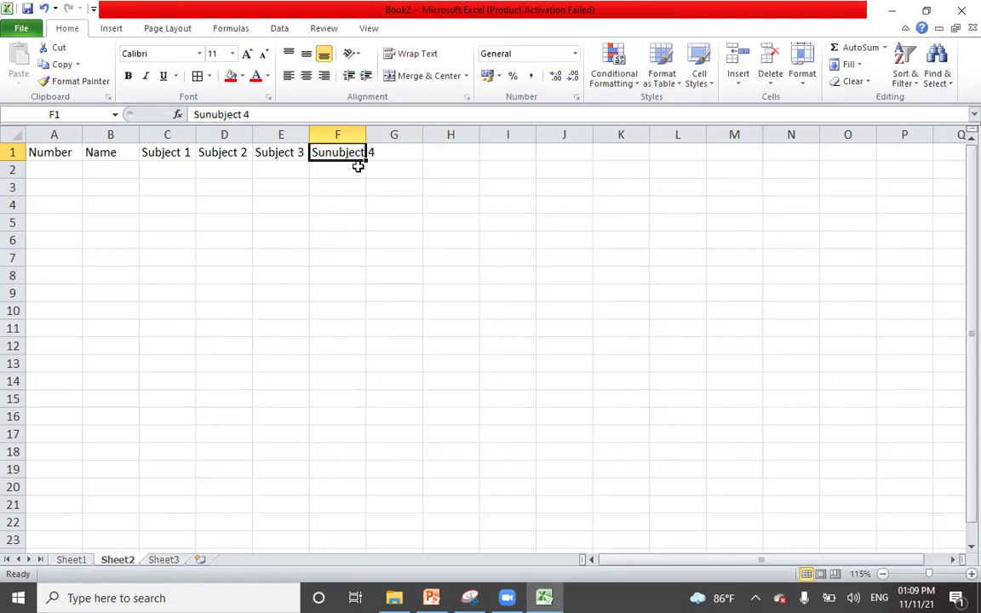
{"action": "key", "text": "BackSpace"}
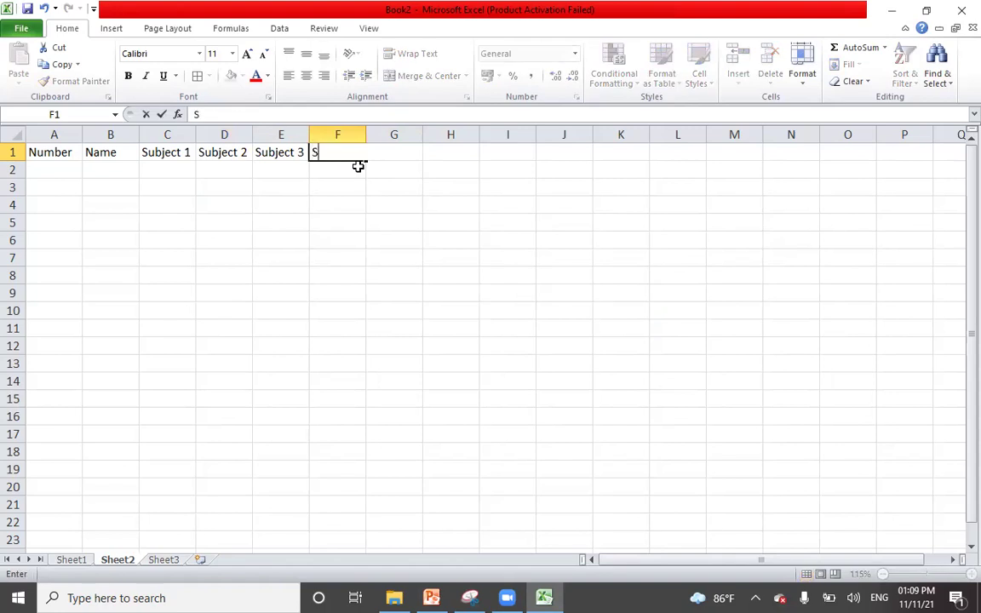
{"action": "type", "text": "Subject 4"}
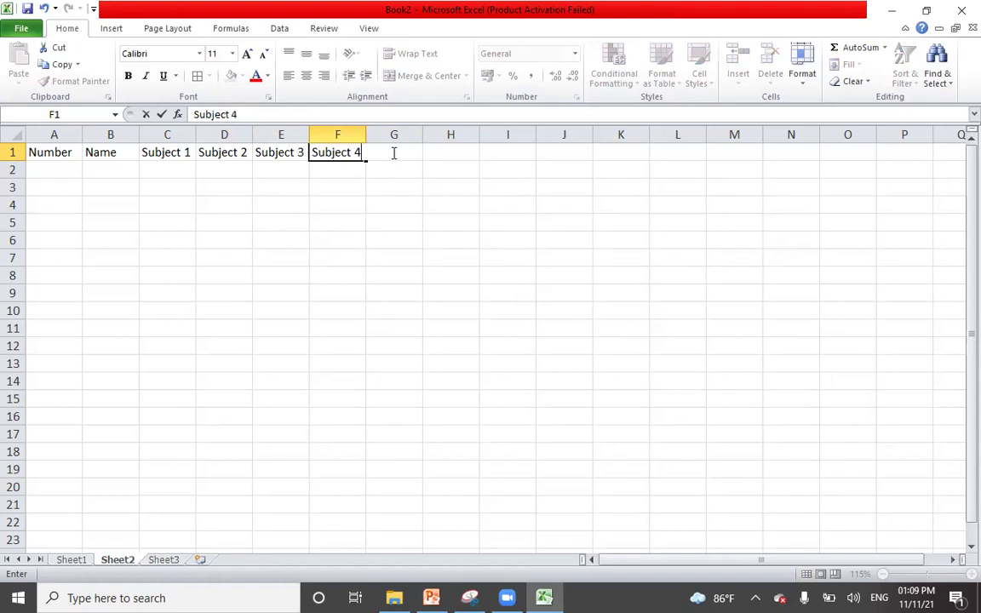
{"action": "left_click", "coordinate": [394, 257]}
Enter the headings Total in G1 and Average in H1.
{"action": "left_click", "coordinate": [400, 155]}
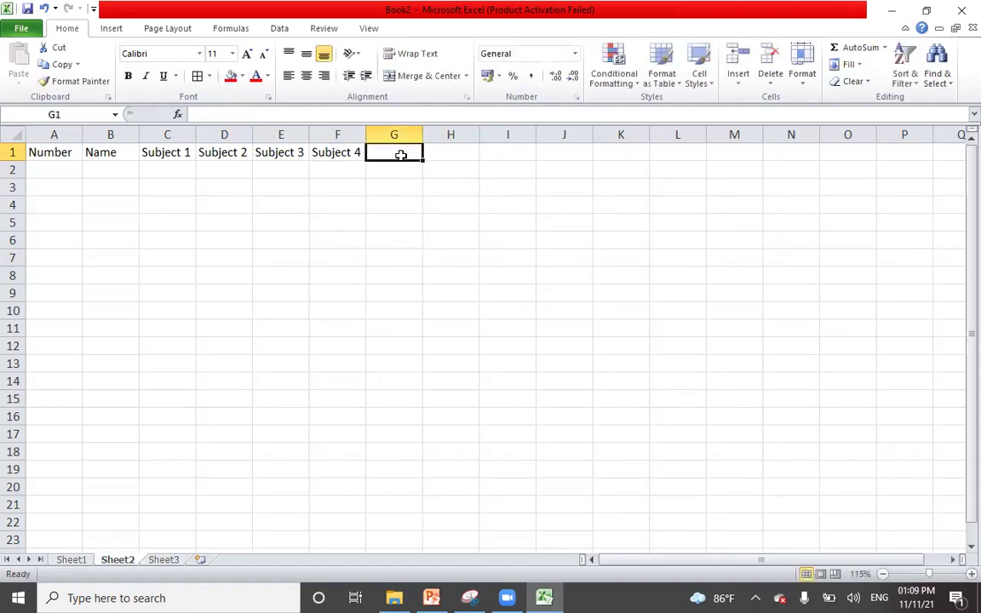
{"action": "type", "text": "Total"}
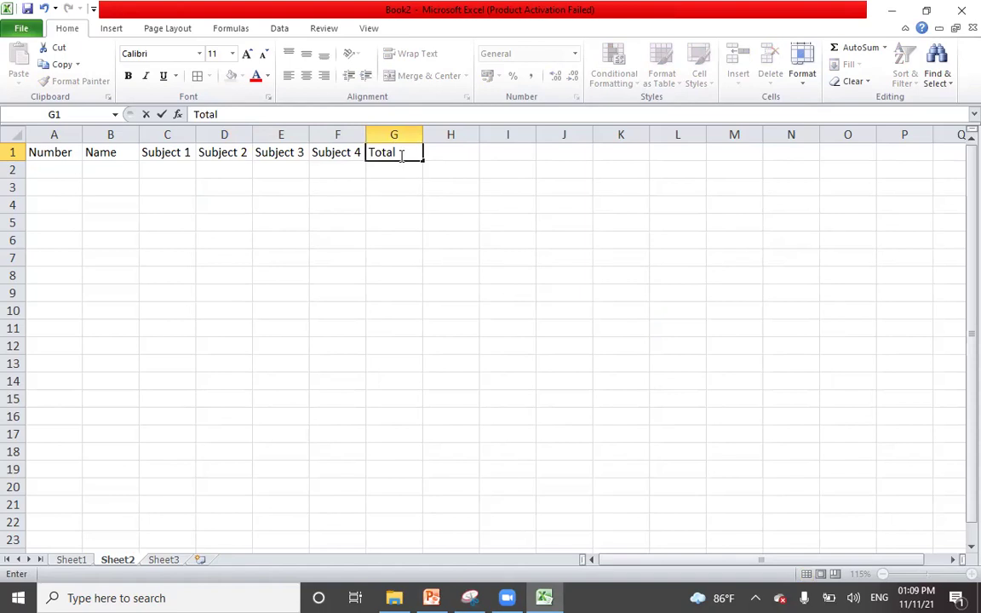
{"action": "key", "text": "Tab"}
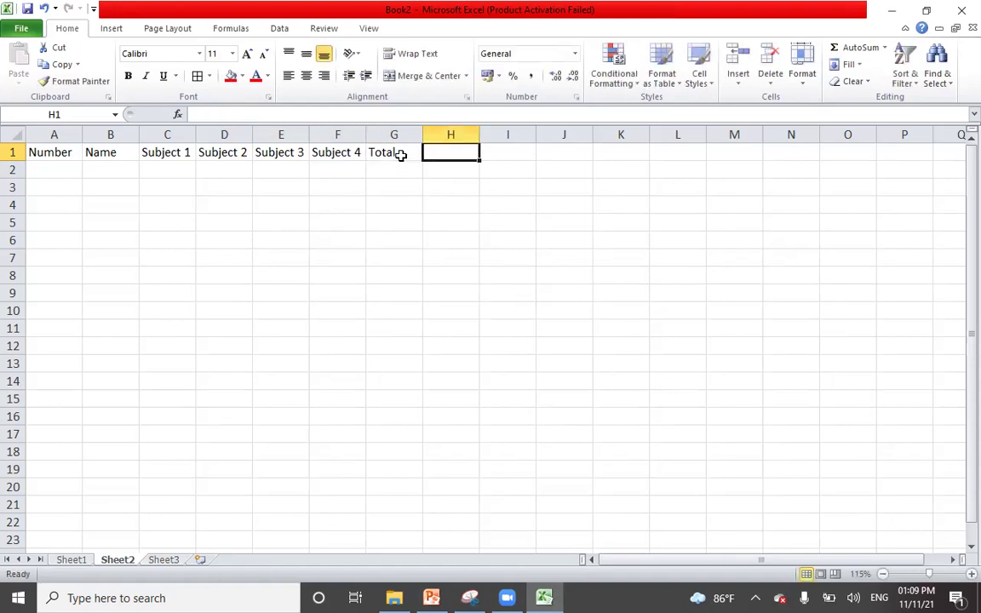
{"action": "type", "text": "Average"}
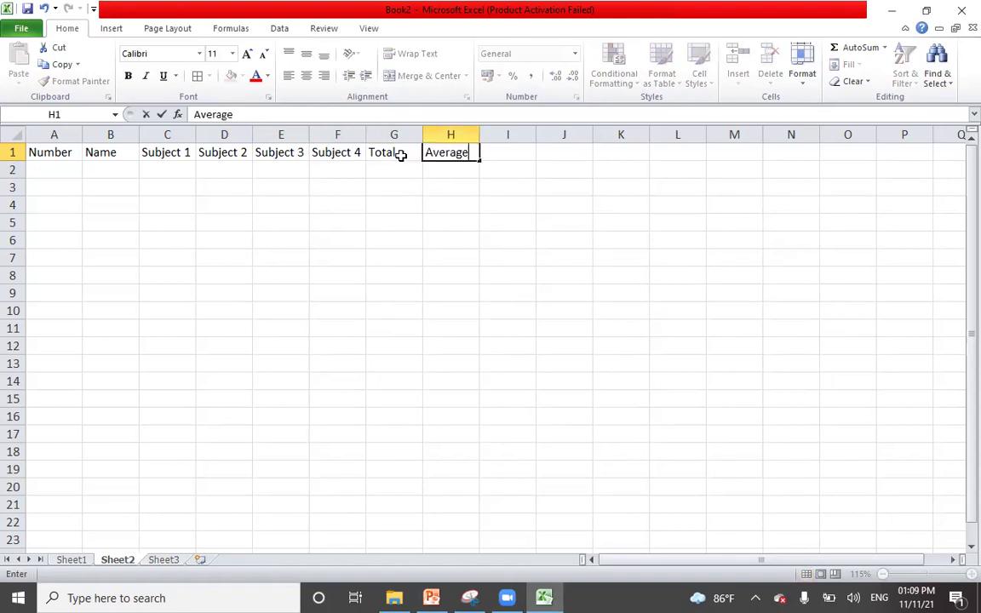
{"action": "left_click", "coordinate": [423, 366]}
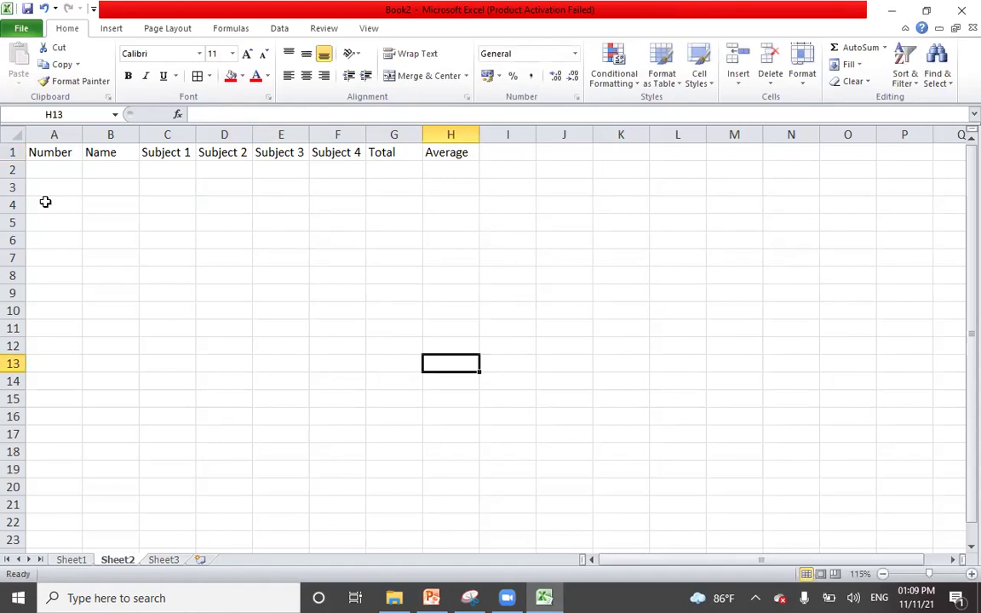
Fill the Number column in A2:A6 with 1, 2, 3, 4 and 5.
{"action": "scroll", "coordinate": [177, 350], "scroll_direction": "up", "scroll_amount": 5}
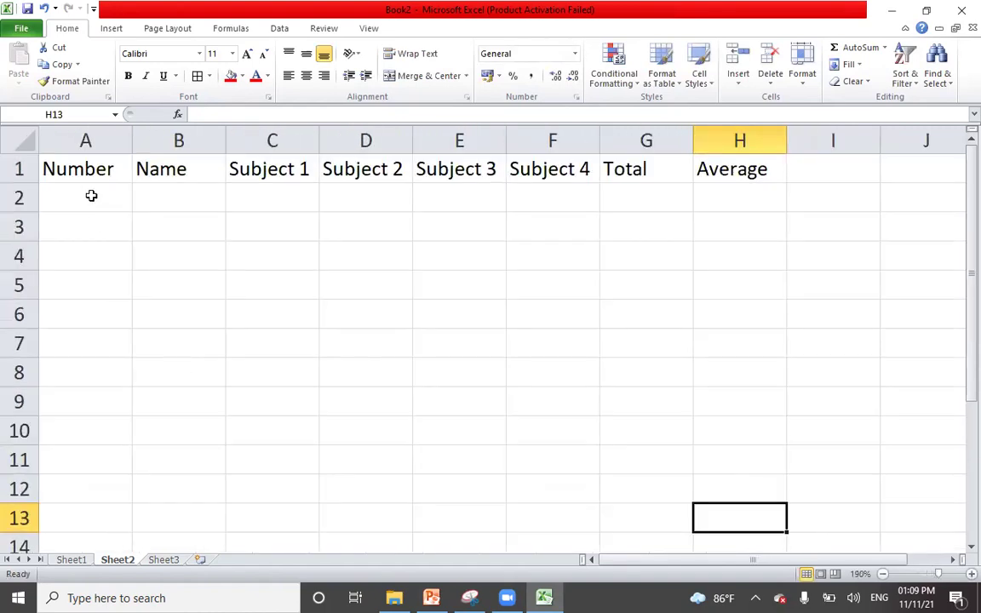
{"action": "left_click", "coordinate": [94, 200]}
{"action": "type", "text": "1"}
{"action": "key", "text": "Return"}
{"action": "type", "text": "2"}
{"action": "key", "text": "Return"}
{"action": "type", "text": "3"}
{"action": "key", "text": "Return"}
{"action": "type", "text": "4 5"}
{"action": "key", "text": "Return"}
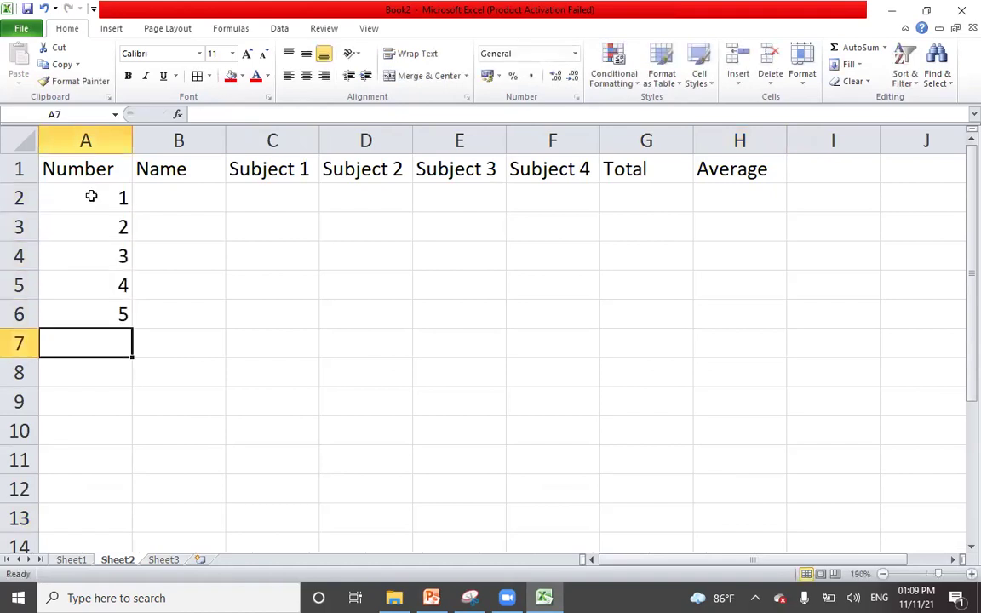
Fill the Name column in B2:B6 with a, b, c, d and e.
{"action": "left_click", "coordinate": [171, 196]}
{"action": "type", "text": "a"}
{"action": "key", "text": "Return"}
{"action": "type", "text": "b"}
{"action": "key", "text": "Return"}
{"action": "type", "text": "c"}
{"action": "key", "text": "Return"}
{"action": "type", "text": "d"}
{"action": "key", "text": "Return"}
{"action": "type", "text": "e"}
{"action": "key", "text": "Return"}
Enter the Subject 1 marks 45, 34, 54, 65 and 76 in C2:C6.
{"action": "left_click", "coordinate": [292, 206]}
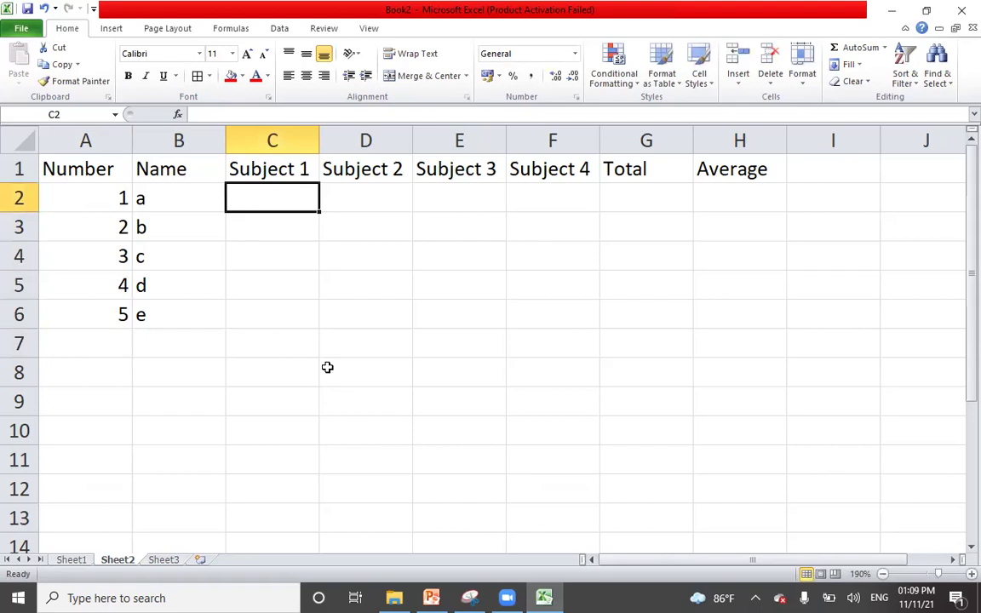
{"action": "type", "text": "45"}
{"action": "key", "text": "Return"}
{"action": "type", "text": "34"}
{"action": "key", "text": "Return"}
{"action": "type", "text": "54"}
{"action": "key", "text": "Return"}
{"action": "type", "text": "65"}
{"action": "key", "text": "Return"}
{"action": "type", "text": "76"}
{"action": "key", "text": "Return"}
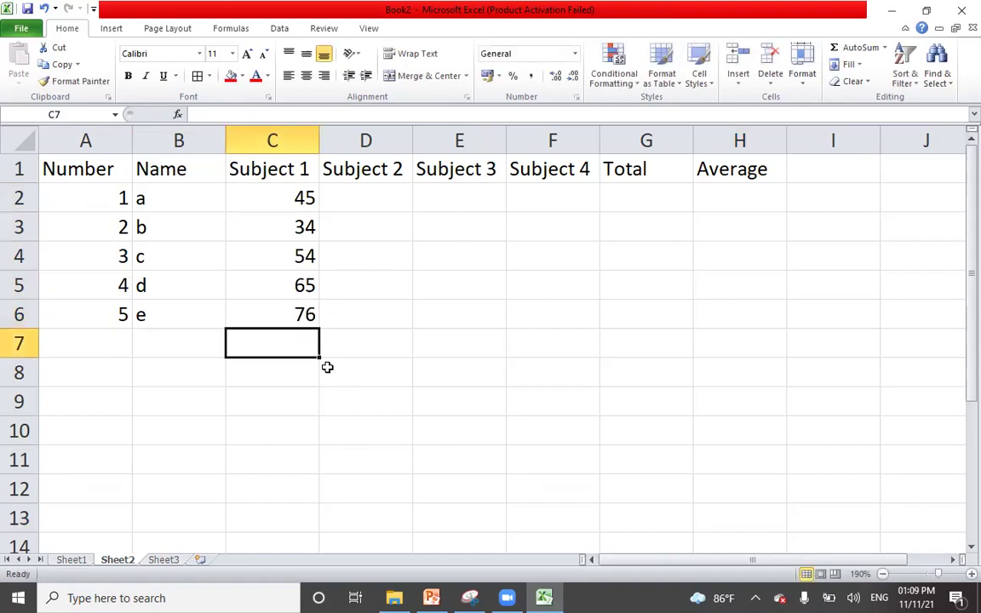
Enter the Subject 2 marks 34, 23, 22, 33 and 4 in D2:D6.
{"action": "left_click", "coordinate": [384, 199]}
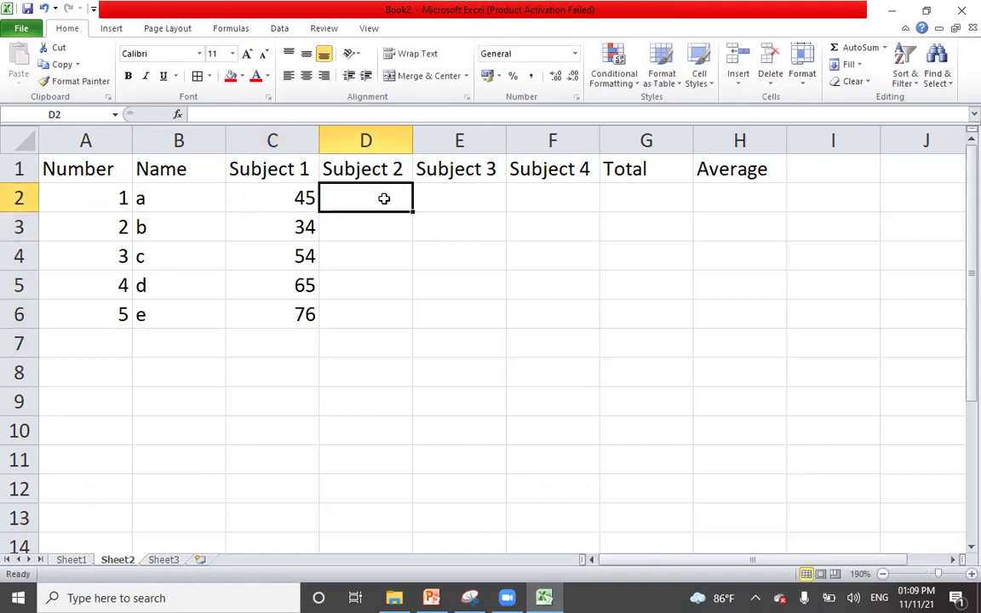
{"action": "type", "text": "34"}
{"action": "key", "text": "Return"}
{"action": "type", "text": "23"}
{"action": "key", "text": "Return"}
{"action": "type", "text": "22"}
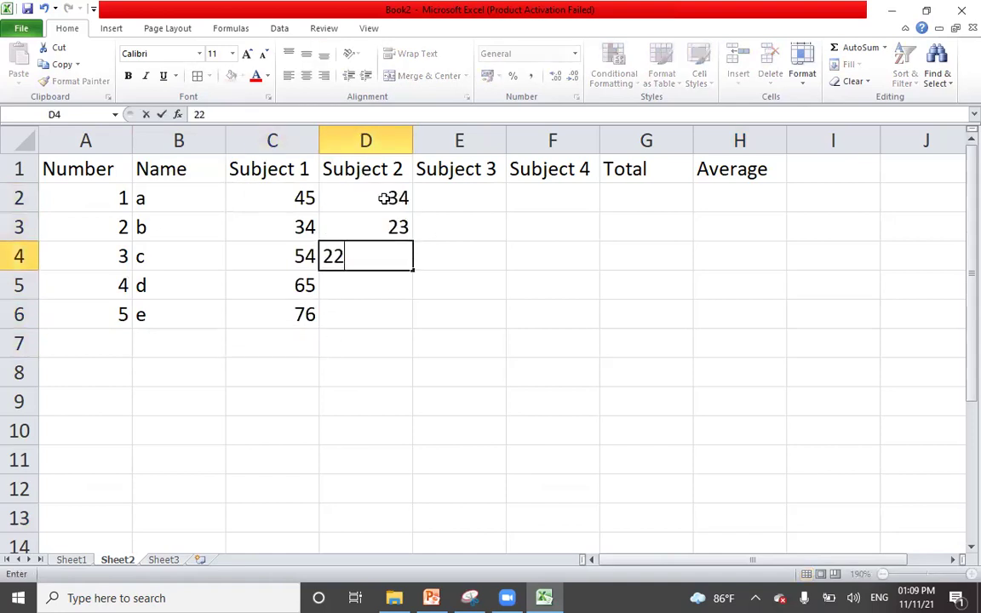
{"action": "key", "text": "Return"}
{"action": "type", "text": "33"}
{"action": "key", "text": "Return"}
{"action": "type", "text": "4"}
{"action": "key", "text": "Return"}
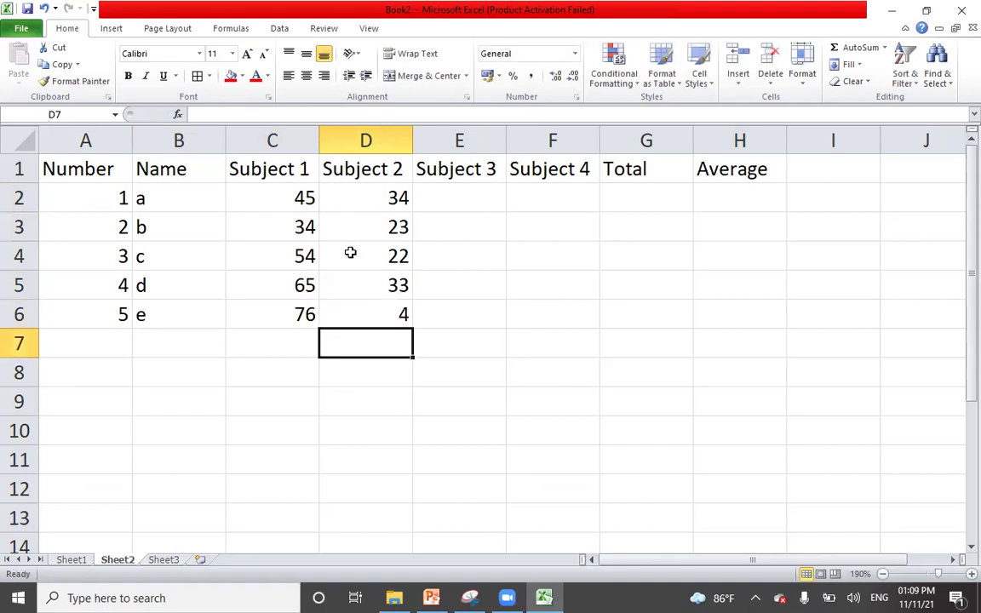
Enter the Subject 3 marks 65, 76, 66, 55 and 4 in E2:E6.
{"action": "left_click", "coordinate": [475, 197]}
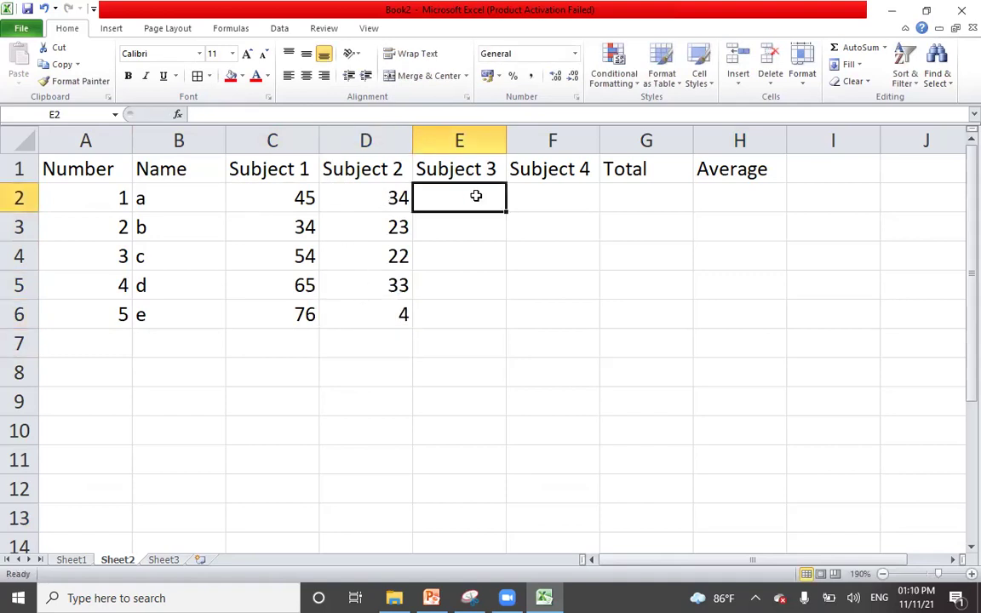
{"action": "type", "text": "65"}
{"action": "key", "text": "Return"}
{"action": "type", "text": "76"}
{"action": "key", "text": "Return"}
{"action": "type", "text": "66"}
{"action": "key", "text": "Return"}
{"action": "type", "text": "55"}
{"action": "key", "text": "Return"}
{"action": "type", "text": "4"}
{"action": "key", "text": "Return"}
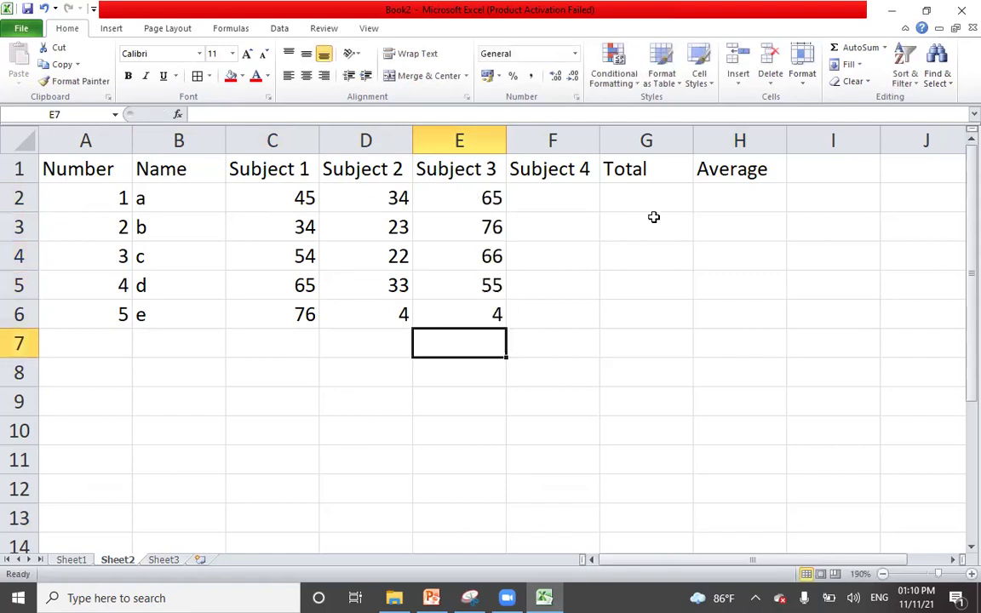
Enter the Subject 4 marks 77, 66, 66, 7 and 88 in F2:F6.
{"action": "left_click", "coordinate": [577, 199]}
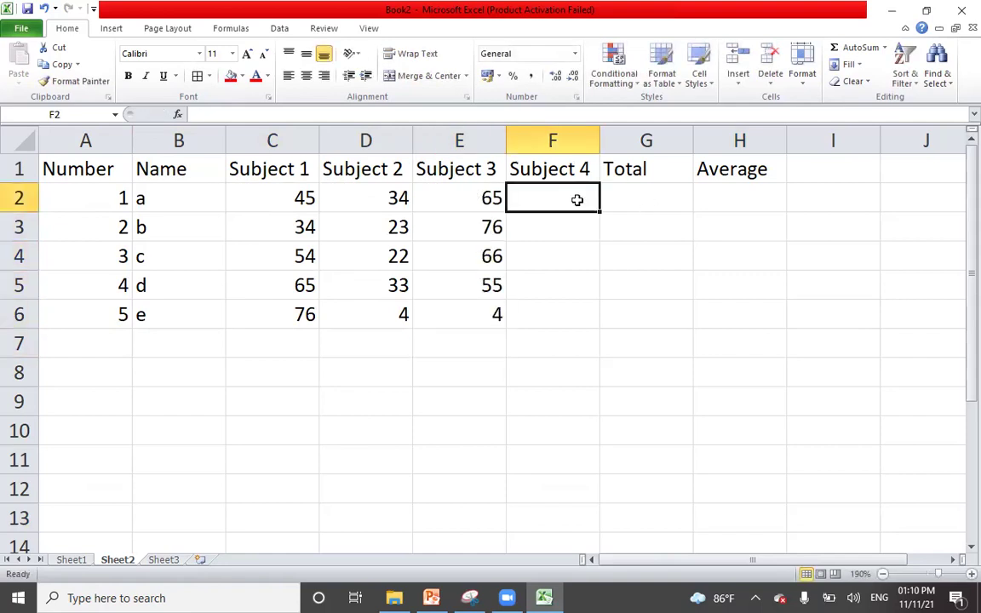
{"action": "type", "text": "77"}
{"action": "key", "text": "Return"}
{"action": "type", "text": "66"}
{"action": "key", "text": "Return"}
{"action": "type", "text": "66"}
{"action": "key", "text": "Return"}
{"action": "type", "text": "7"}
{"action": "key", "text": "Return"}
{"action": "type", "text": "88"}
{"action": "key", "text": "Return"}
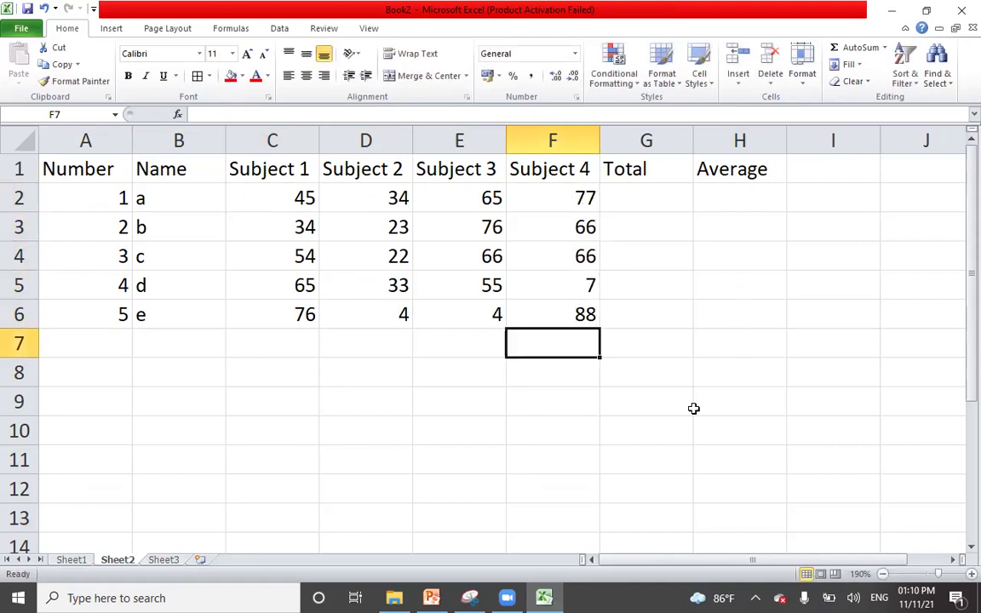
{"action": "left_click", "coordinate": [677, 431]}
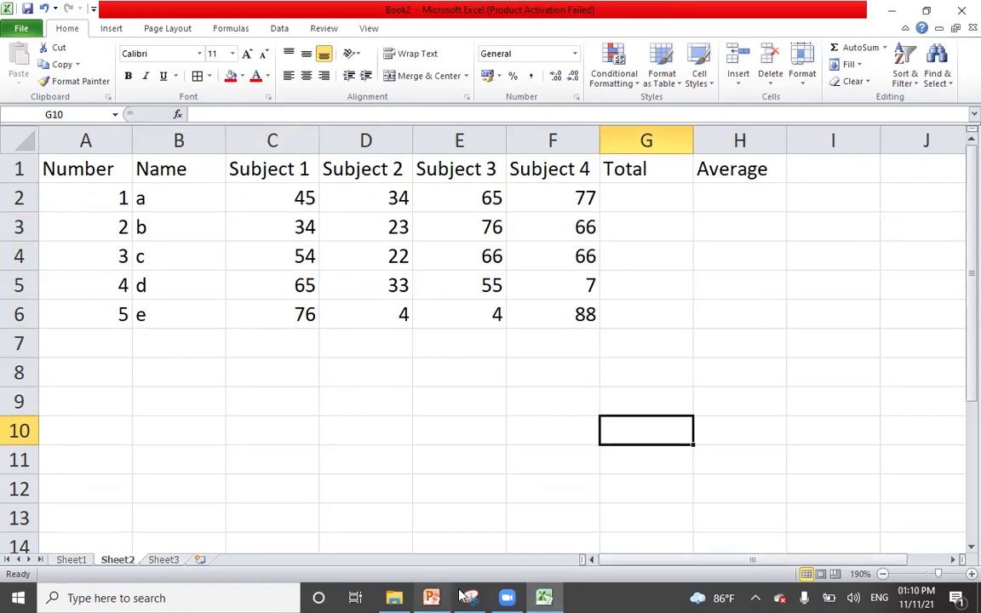
Switch to PowerPoint and review slides 30 to 32 on the mark sheet, its formatting and changing text orientation.
{"action": "left_click", "coordinate": [432, 597]}
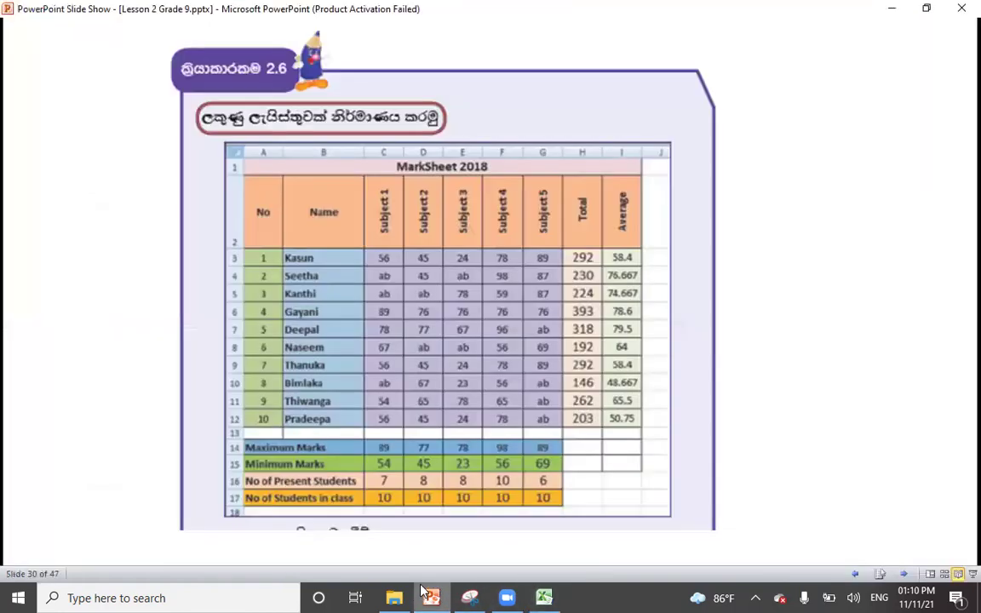
{"action": "left_click", "coordinate": [506, 429]}
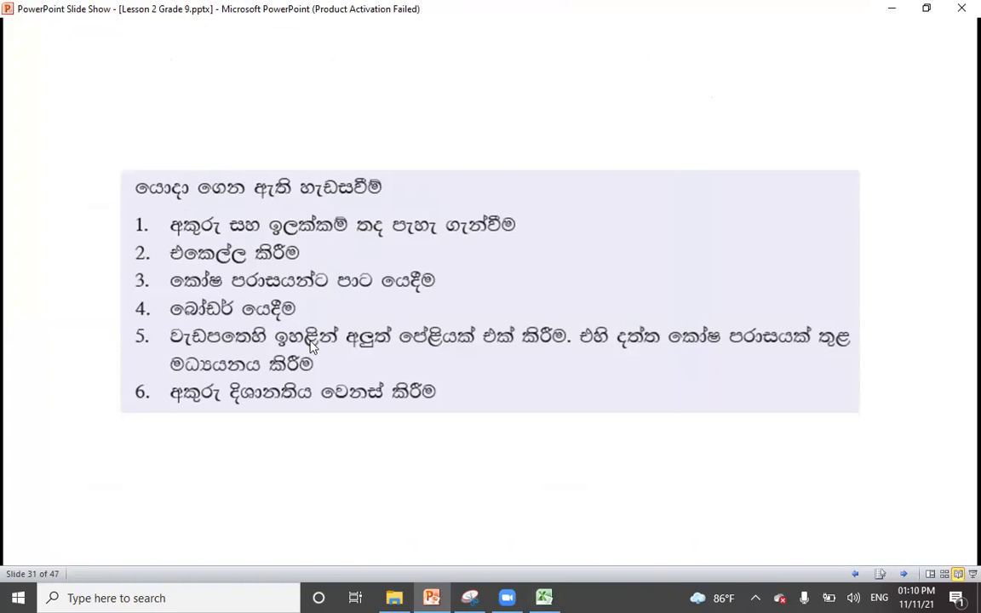
{"action": "left_click", "coordinate": [306, 381]}
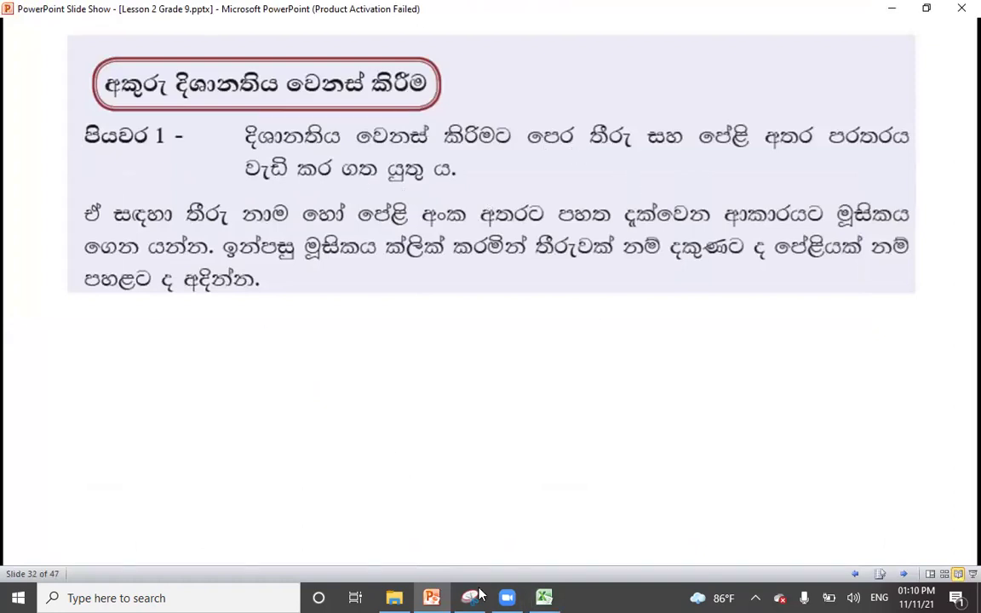
Switch back to Excel and increase the height of heading row 1 to more than double.
{"action": "left_click", "coordinate": [541, 597]}
{"action": "left_click", "coordinate": [85, 168]}
{"action": "left_click_drag", "start_coordinate": [332, 183], "coordinate": [733, 174]}
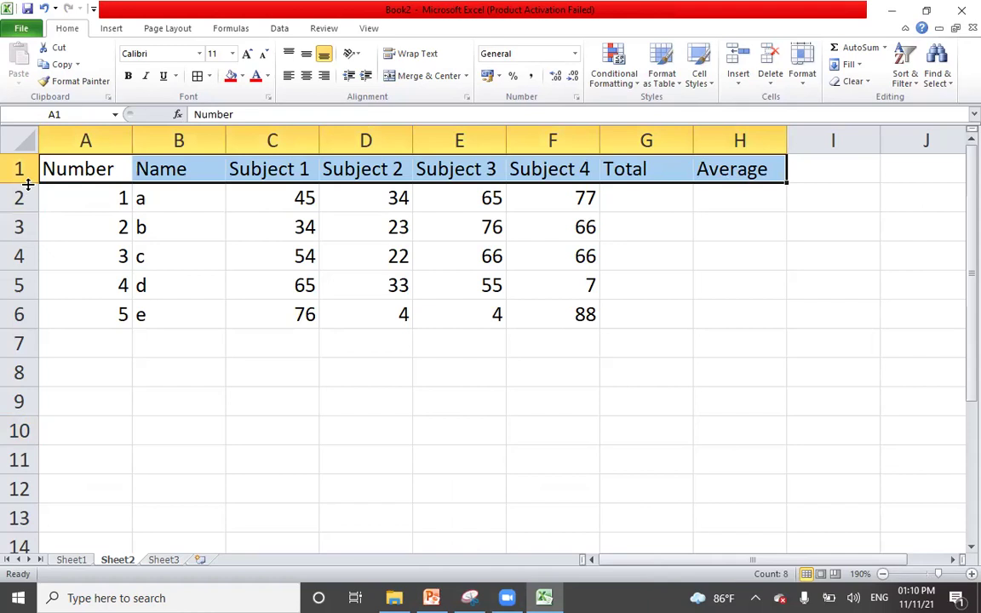
{"action": "left_click_drag", "start_coordinate": [26, 196], "coordinate": [23, 224]}
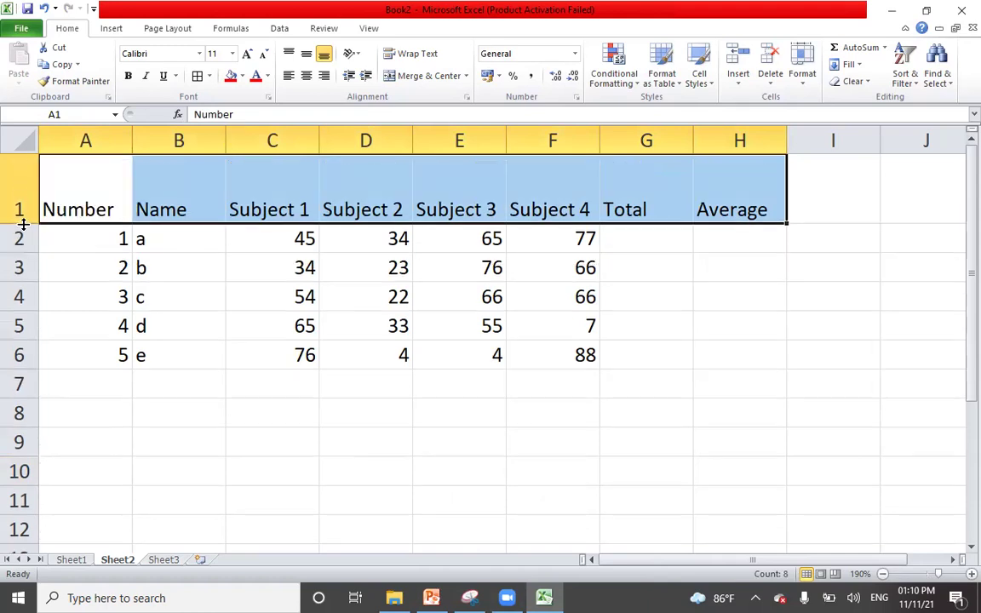
Rotate the headings in A1:H1 with the Angle Clockwise orientation.
{"action": "left_click_drag", "start_coordinate": [83, 177], "coordinate": [736, 195]}
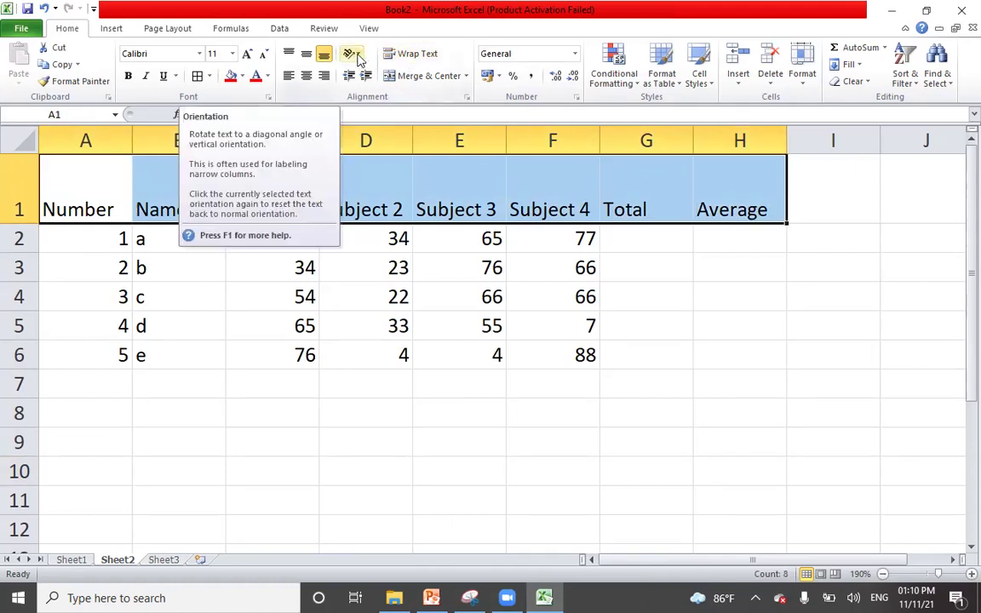
{"action": "left_click", "coordinate": [356, 55]}
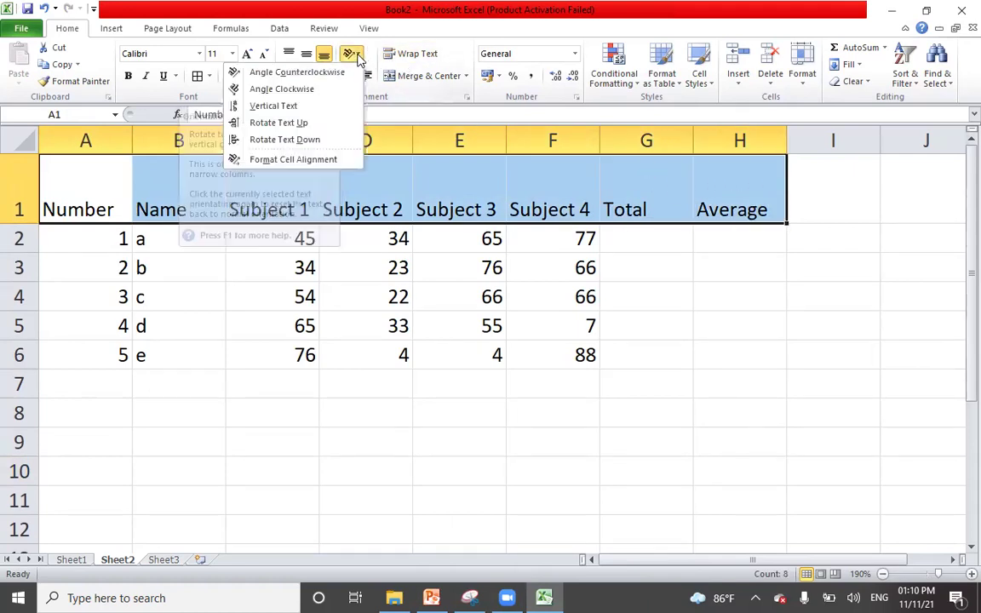
{"action": "left_click", "coordinate": [293, 90]}
Set the orientation of headings A1:H1 in Format Cells so the text slants upward at about 45 degrees.
{"action": "left_click", "coordinate": [353, 55]}
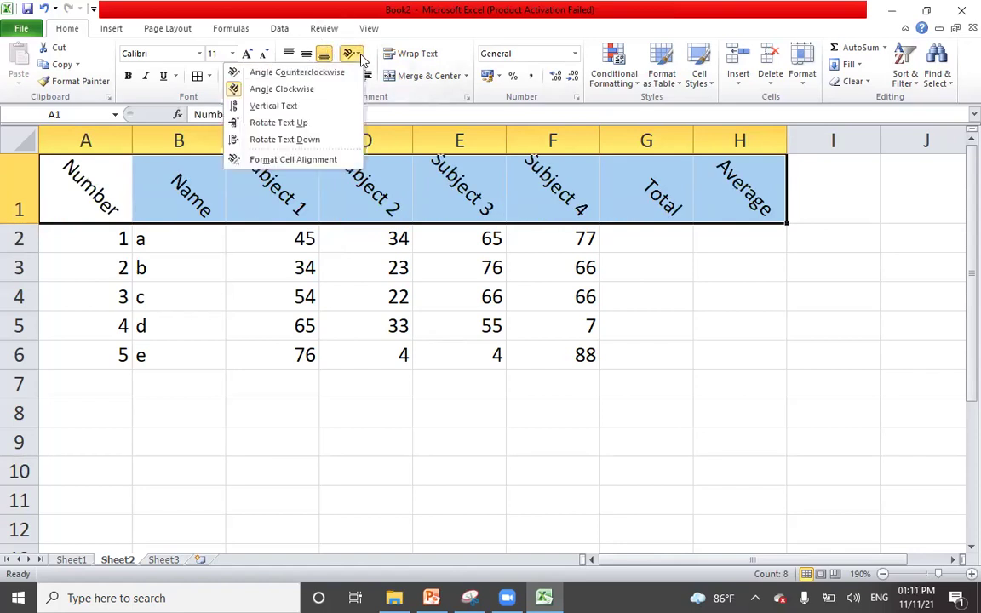
{"action": "left_click", "coordinate": [265, 159]}
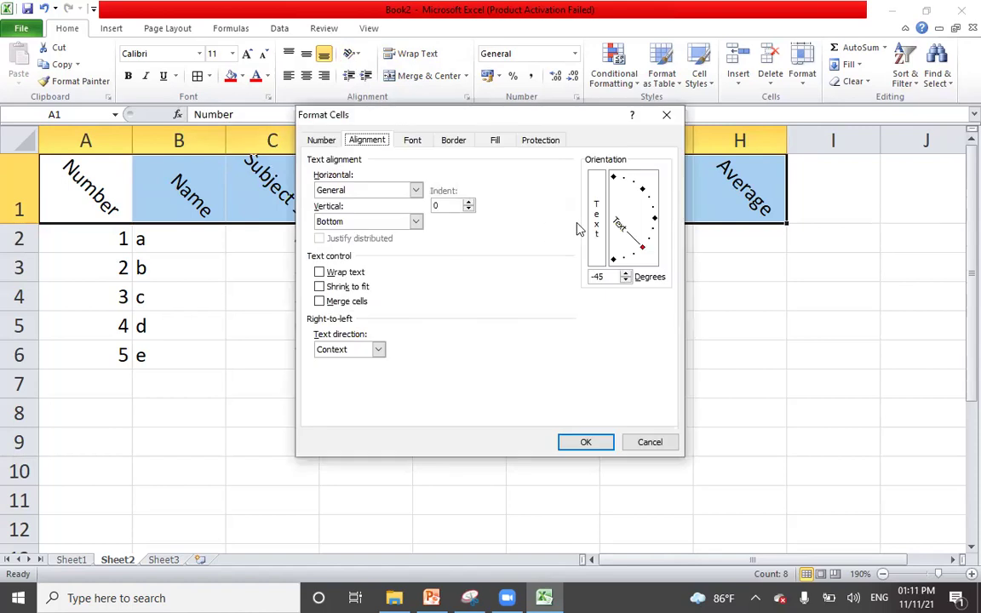
{"action": "left_click_drag", "start_coordinate": [643, 248], "coordinate": [639, 198]}
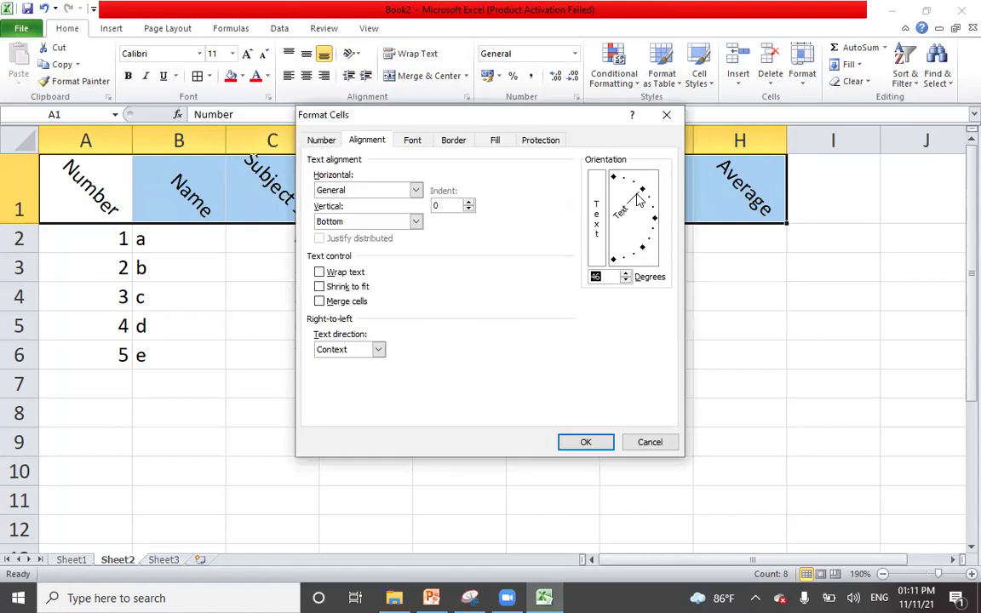
{"action": "left_click", "coordinate": [585, 441]}
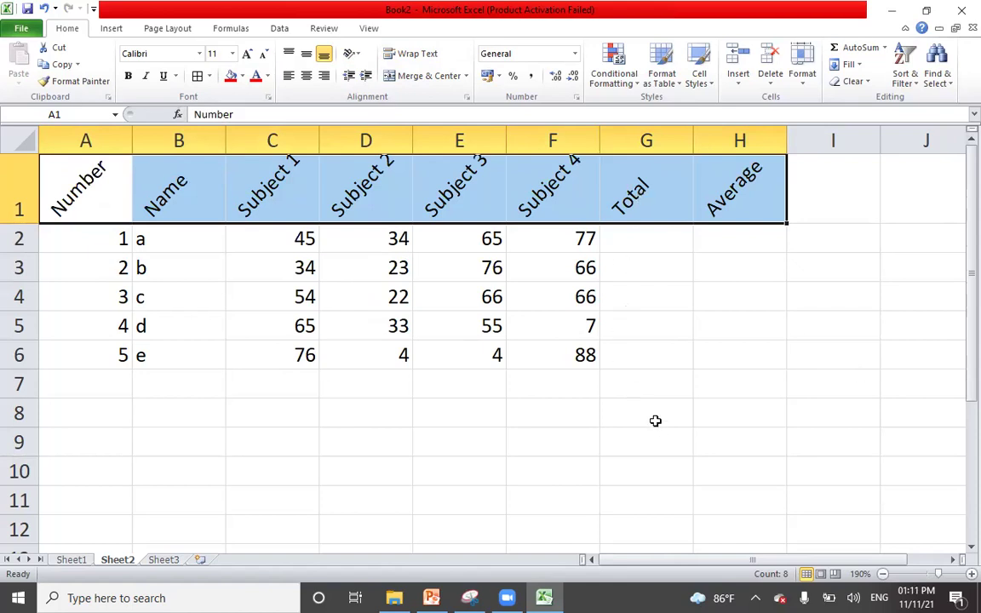
{"action": "left_click_drag", "start_coordinate": [654, 420], "coordinate": [656, 428]}
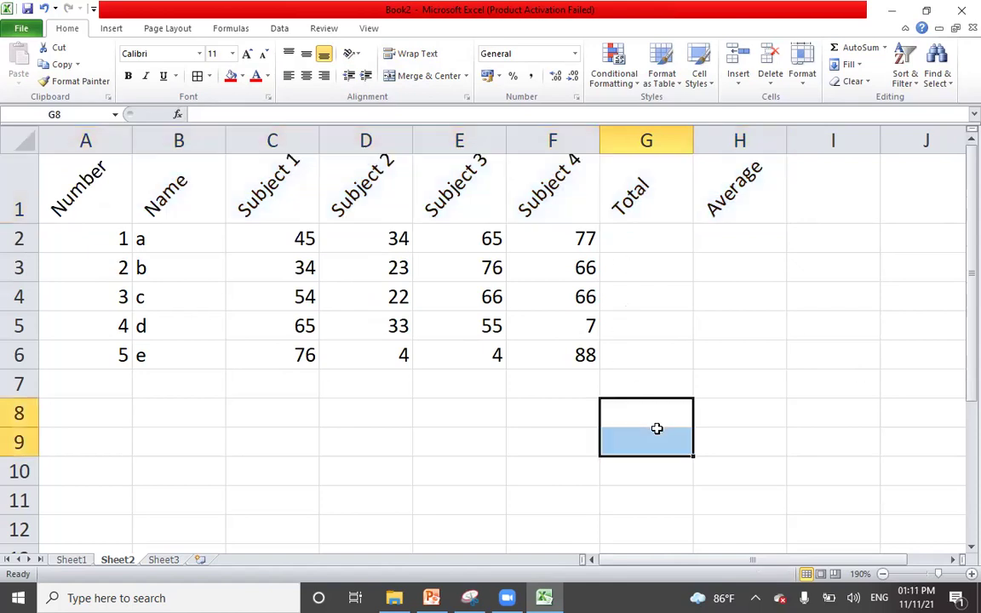
Increase the height of heading row 1 slightly so the slanted headings fit.
{"action": "left_click", "coordinate": [540, 597]}
{"action": "left_click", "coordinate": [540, 597]}
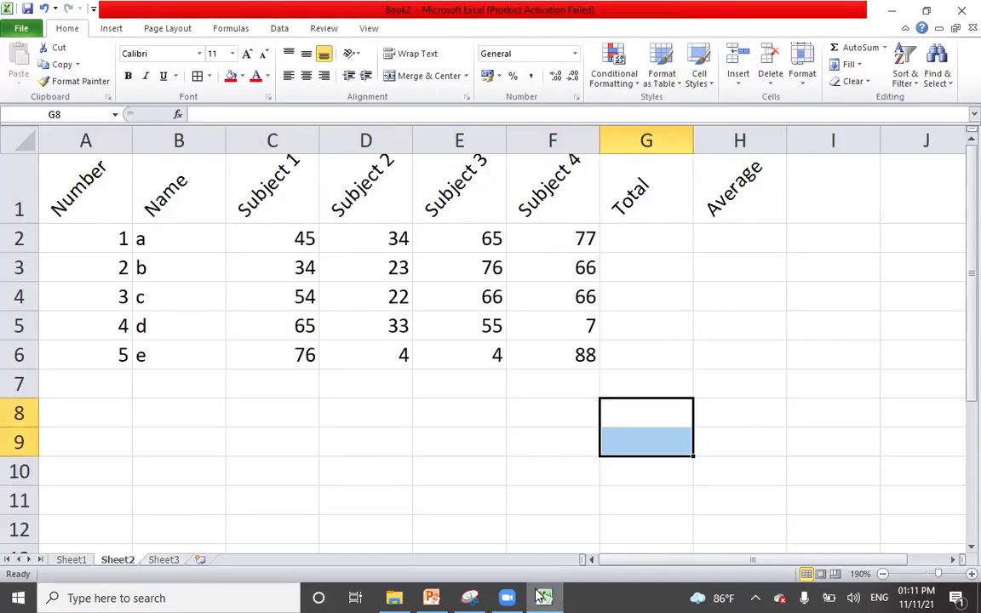
{"action": "left_click", "coordinate": [540, 597]}
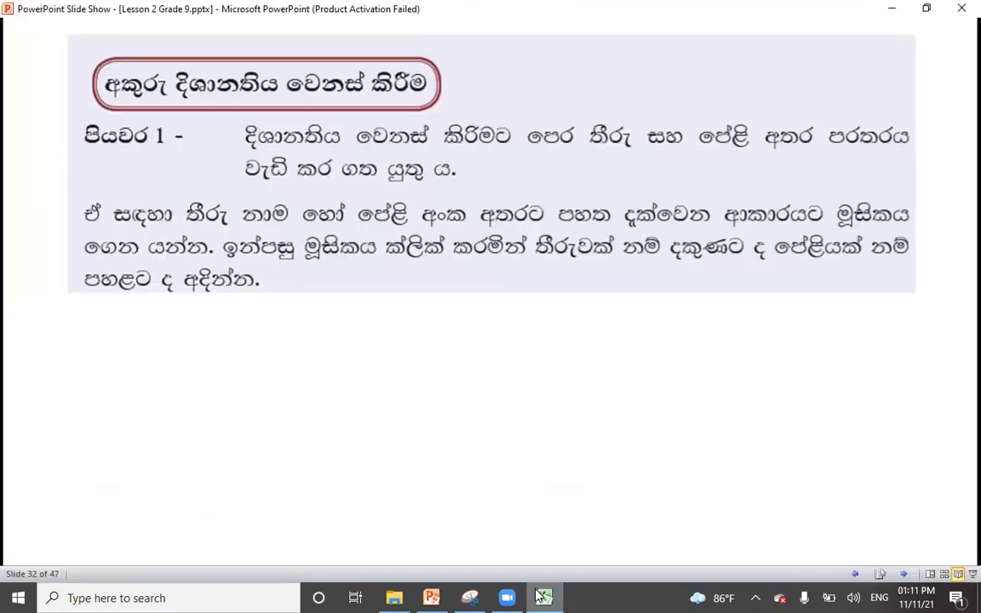
{"action": "left_click", "coordinate": [541, 597]}
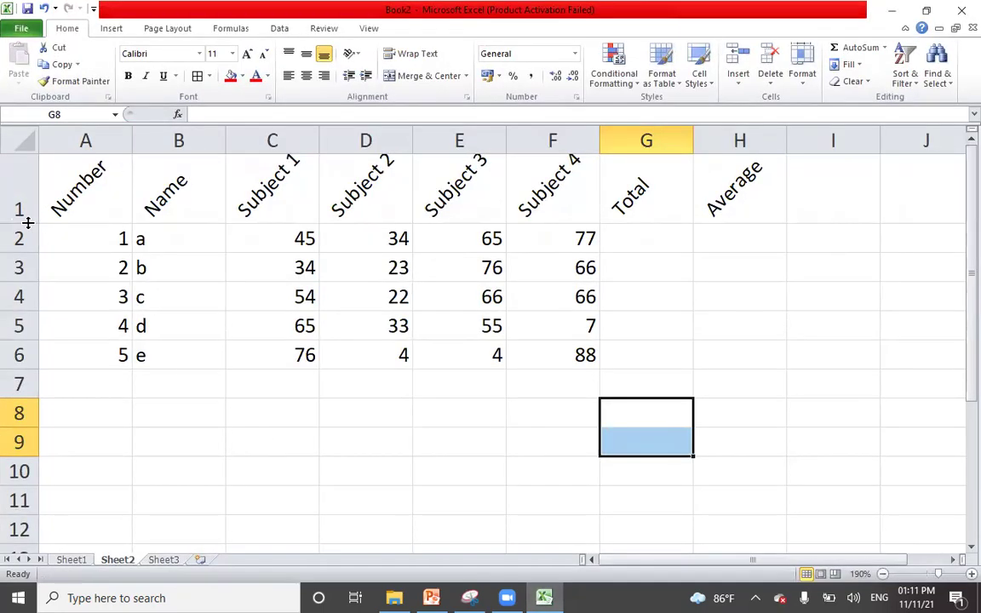
{"action": "mouse_move", "coordinate": [29, 222]}
{"action": "left_mouse_down"}
{"action": "mouse_move", "coordinate": [34, 190]}
{"action": "mouse_move", "coordinate": [33, 239]}
{"action": "left_mouse_up"}
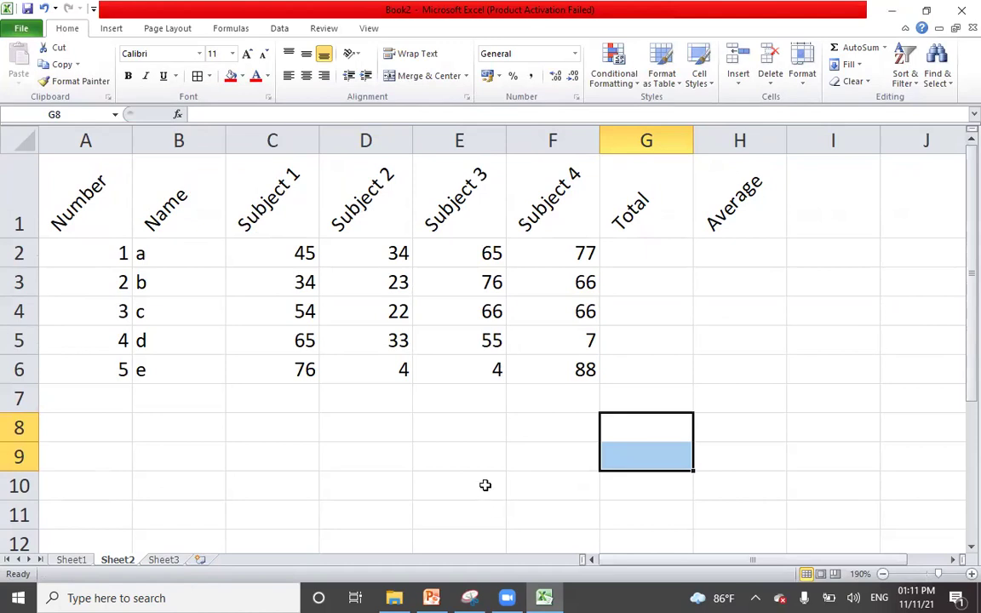
{"action": "left_click", "coordinate": [414, 463]}
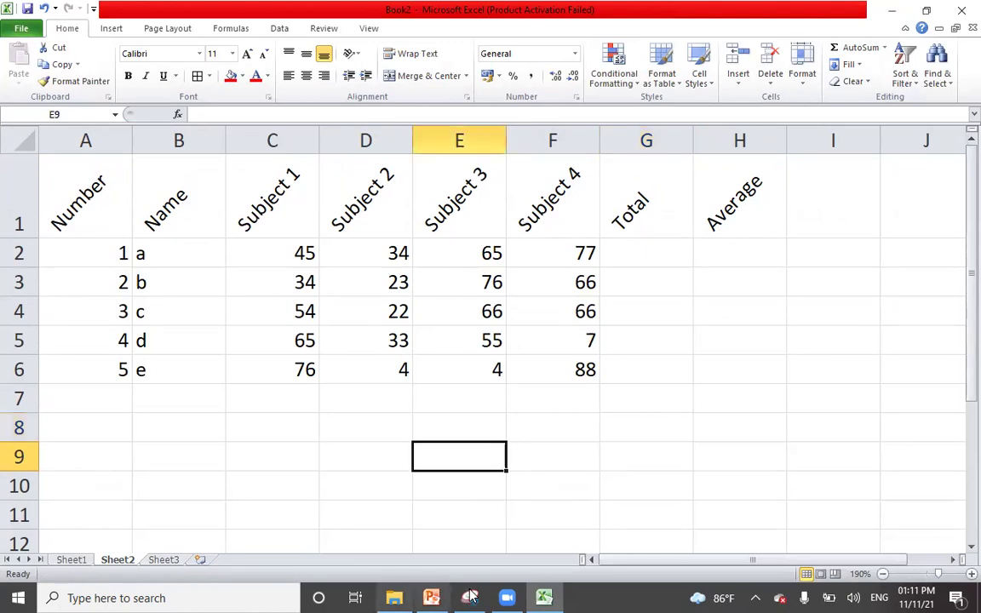
Review slide 33 in PowerPoint, and back in Excel rename Sheet2 as "Mark Sheet".
{"action": "left_click", "coordinate": [431, 596]}
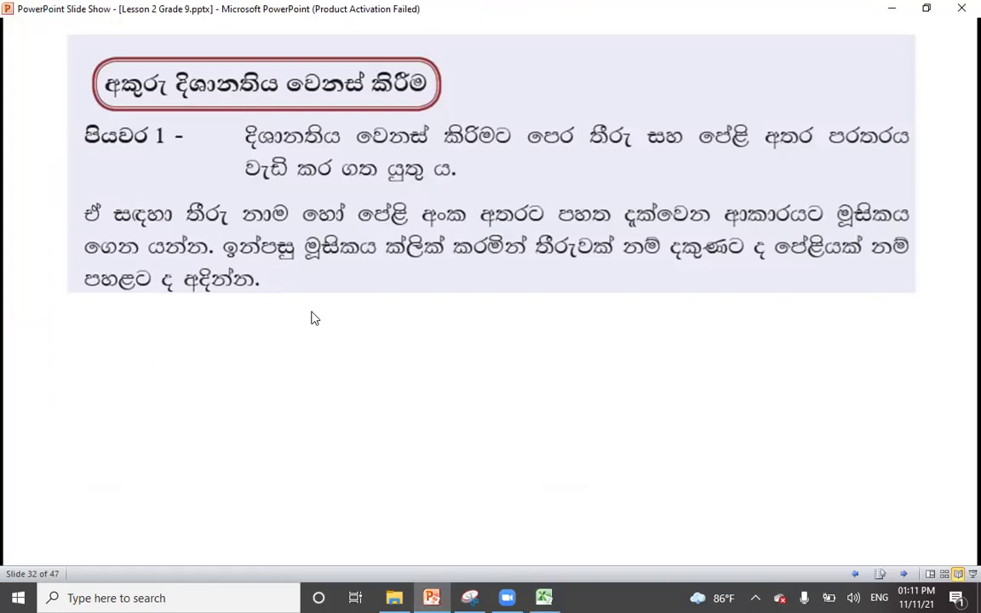
{"action": "left_click", "coordinate": [313, 318]}
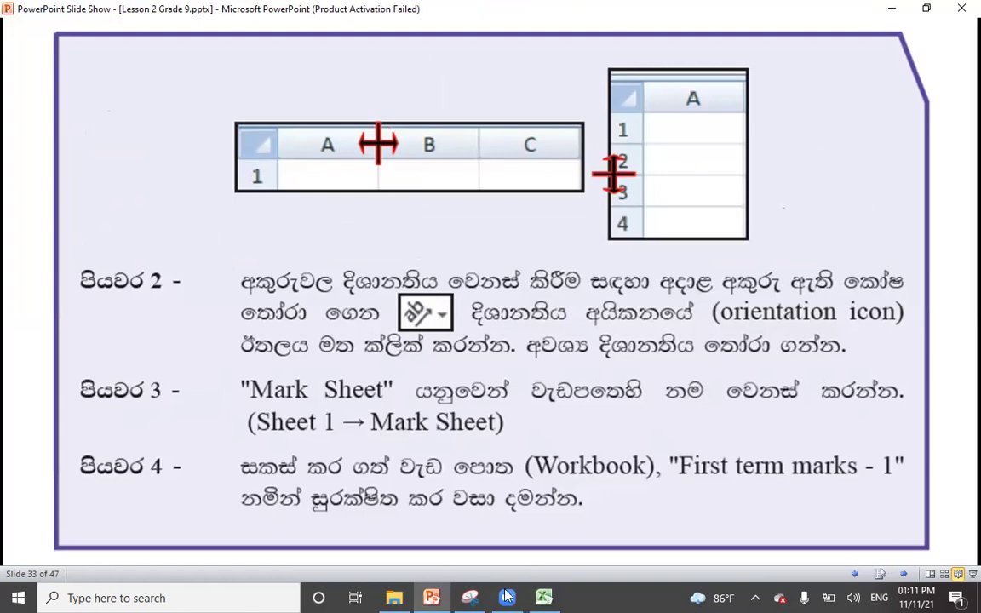
{"action": "left_click", "coordinate": [542, 598]}
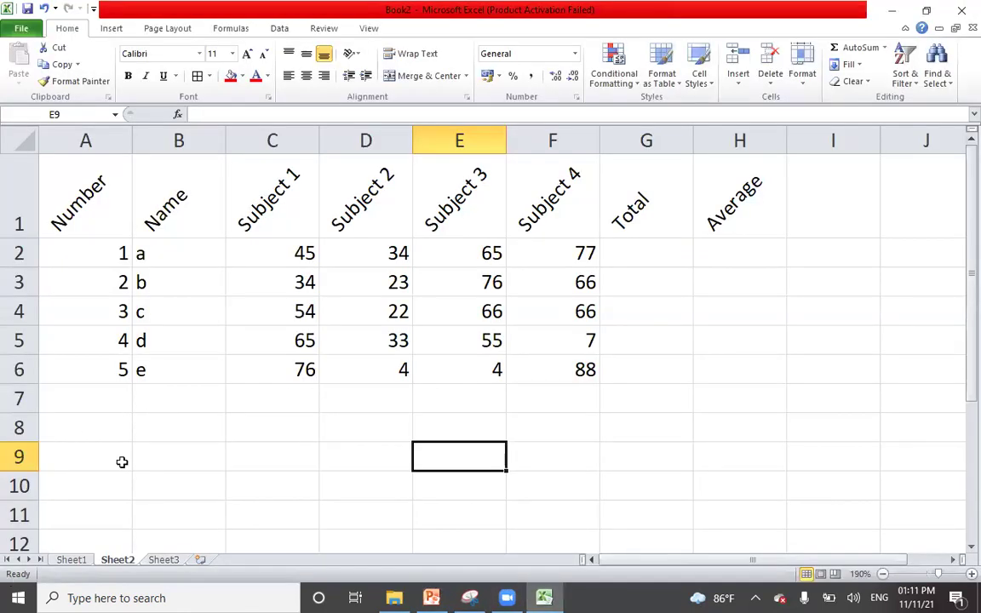
{"action": "right_click", "coordinate": [118, 559]}
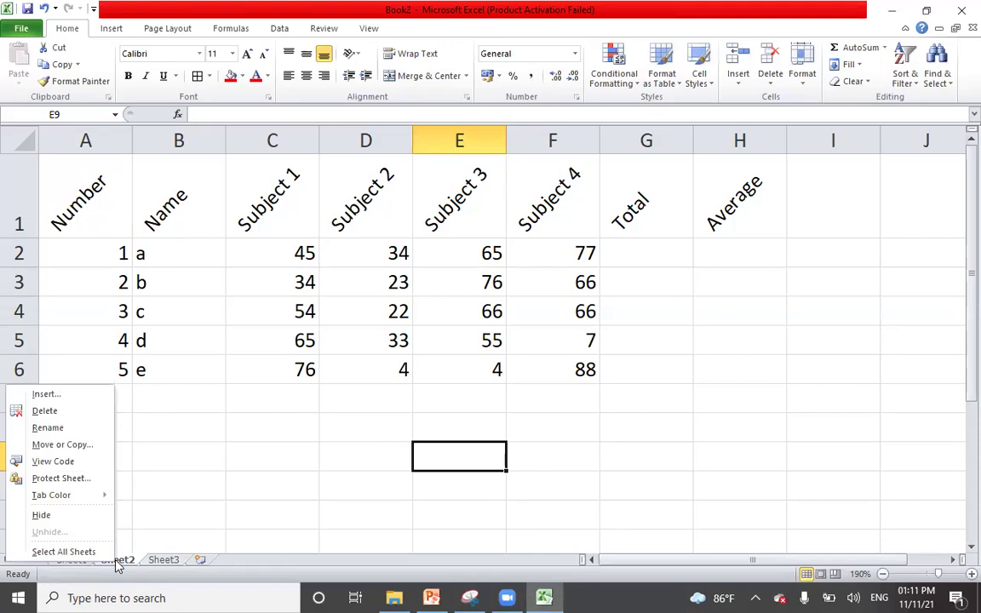
{"action": "left_click", "coordinate": [47, 427]}
{"action": "type", "text": "Mark Sheet"}
{"action": "left_click", "coordinate": [330, 487]}
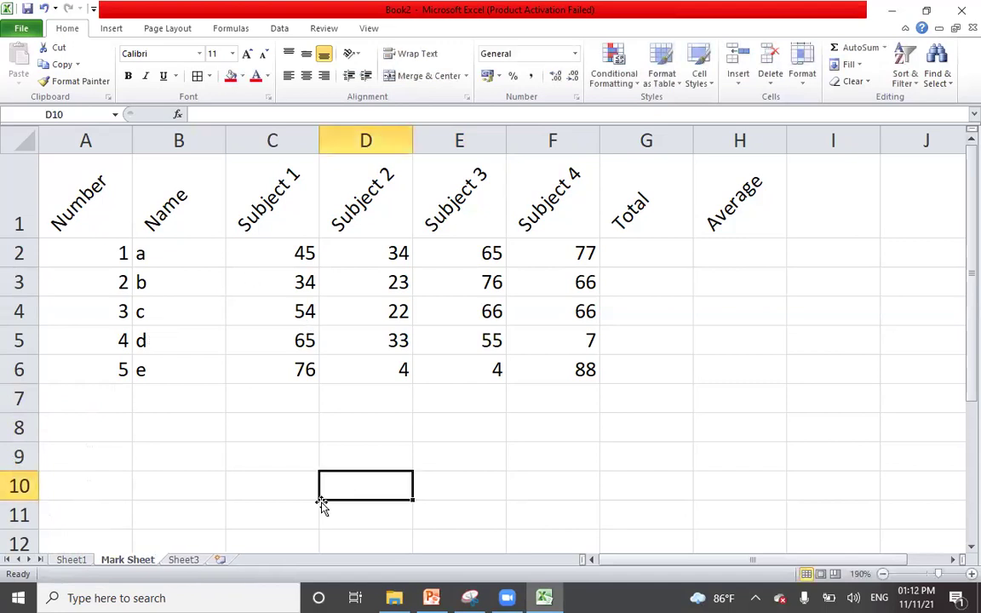
Check the naming instruction on the PowerPoint slide, and save the Excel workbook to the Desktop as "First term Mark 1".
{"action": "key", "text": "alt+Tab"}
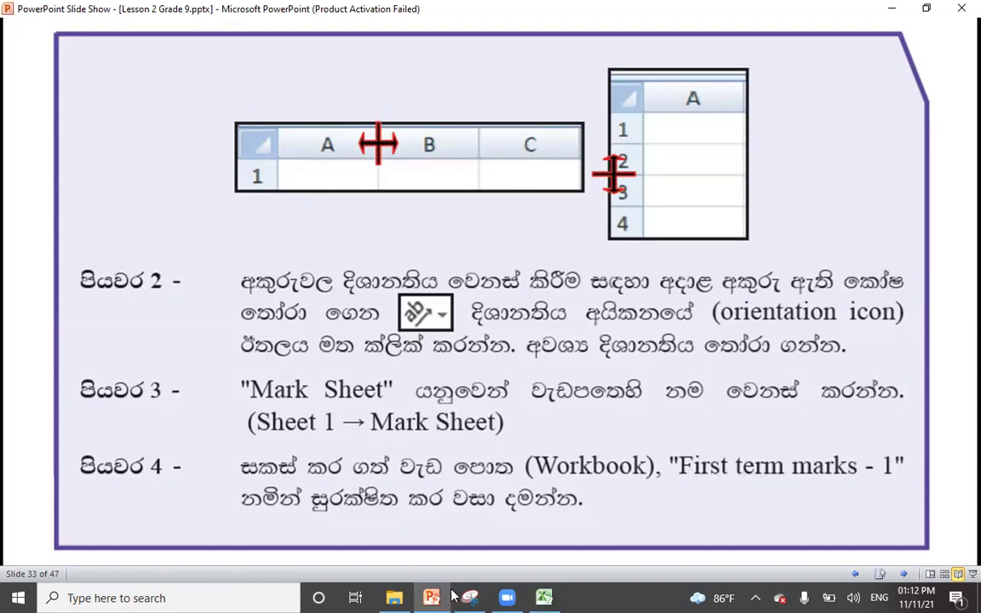
{"action": "left_click", "coordinate": [543, 597]}
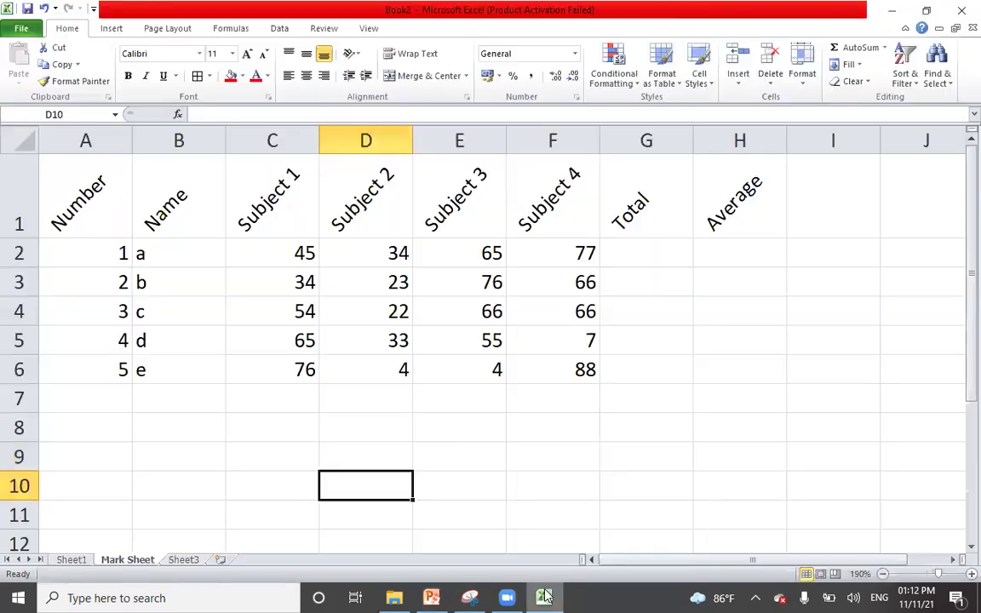
{"action": "left_click", "coordinate": [21, 28]}
{"action": "left_click", "coordinate": [34, 53]}
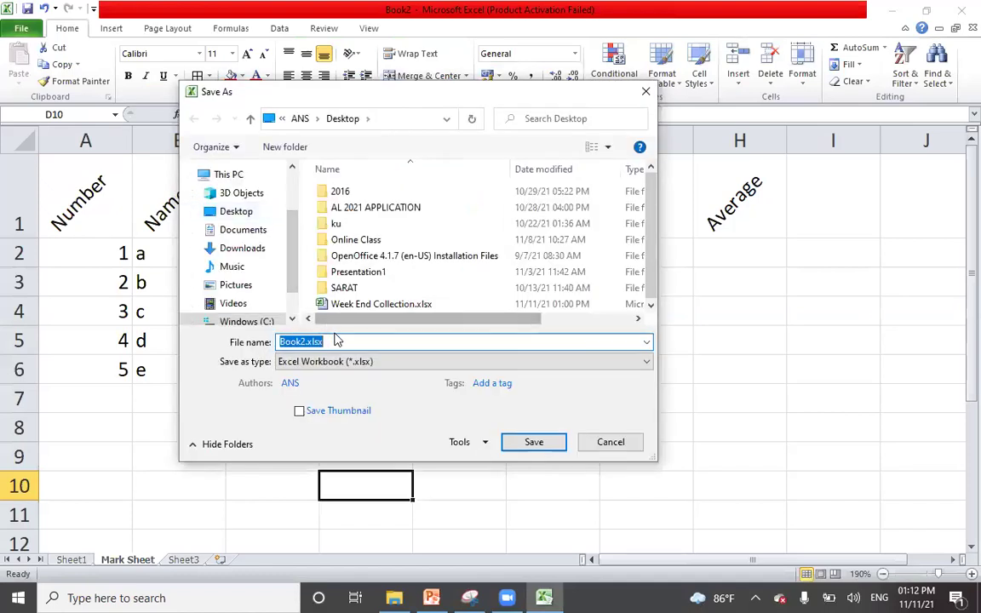
{"action": "type", "text": "Fir"}
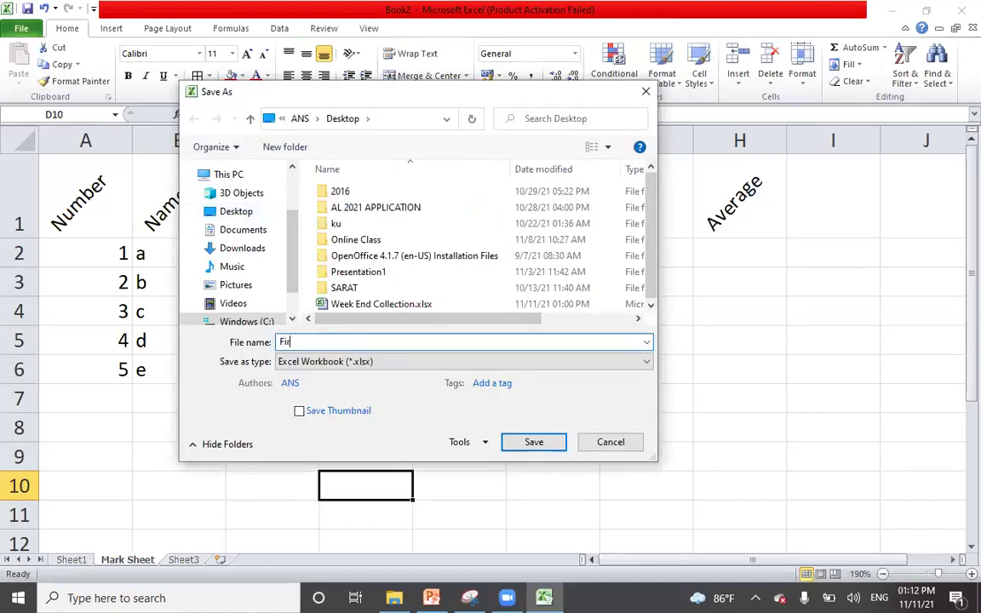
{"action": "type", "text": "st term ma"}
{"action": "key", "text": "BackSpace"}
{"action": "key", "text": "BackSpace"}
{"action": "key", "text": "BackSpace"}
{"action": "type", "text": "Mark 1"}
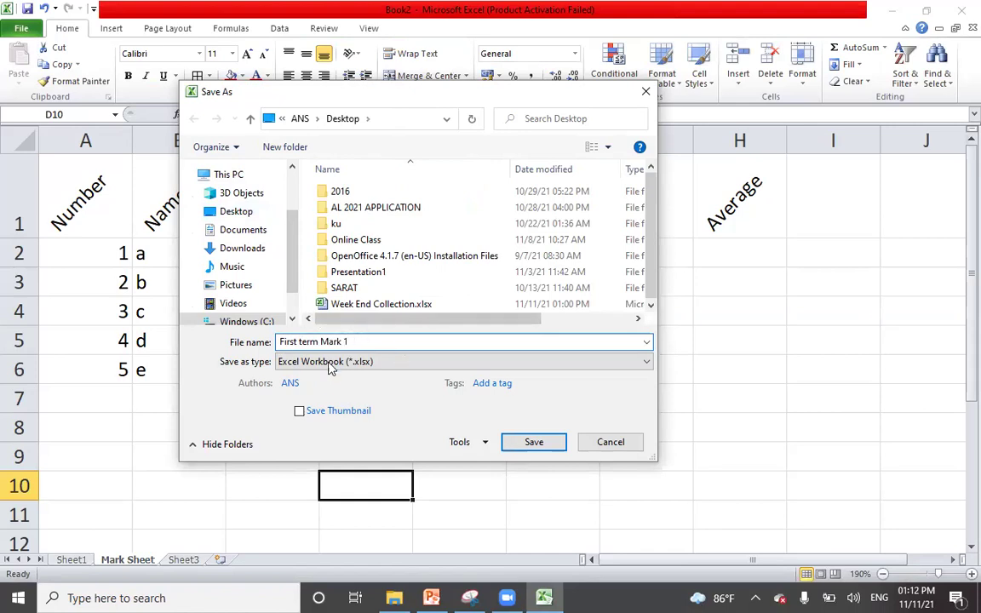
{"action": "left_click", "coordinate": [241, 212]}
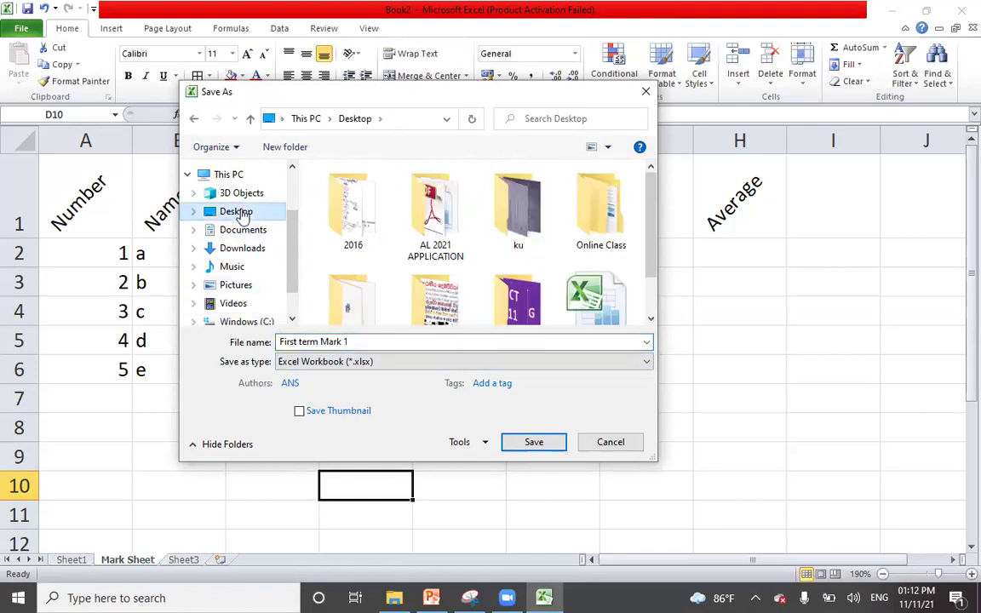
{"action": "left_click", "coordinate": [538, 441]}
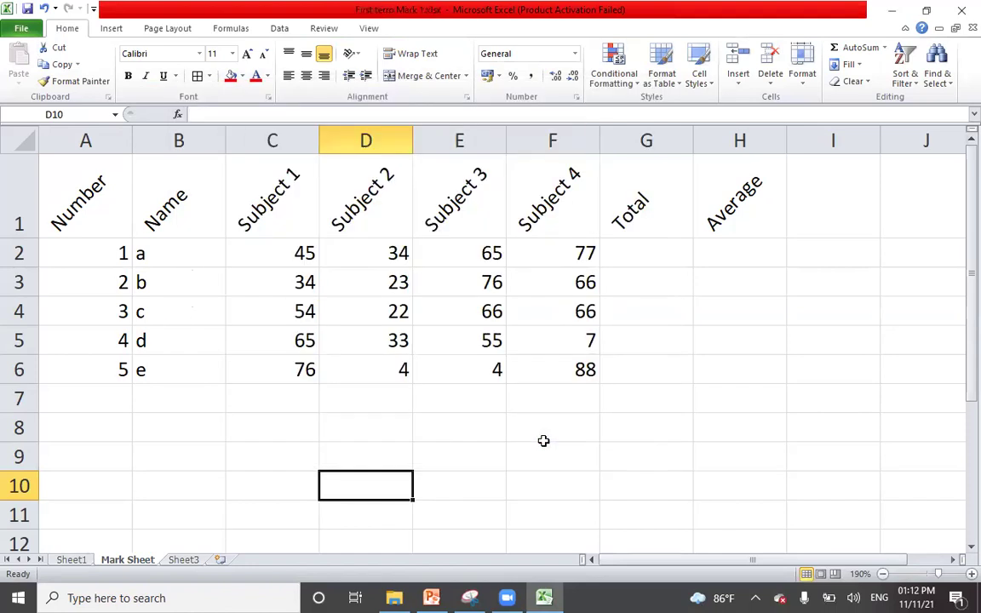
Close both open Excel workbooks and minimize the slide show and Snipping Tool to reach the desktop.
{"action": "left_click", "coordinate": [960, 12]}
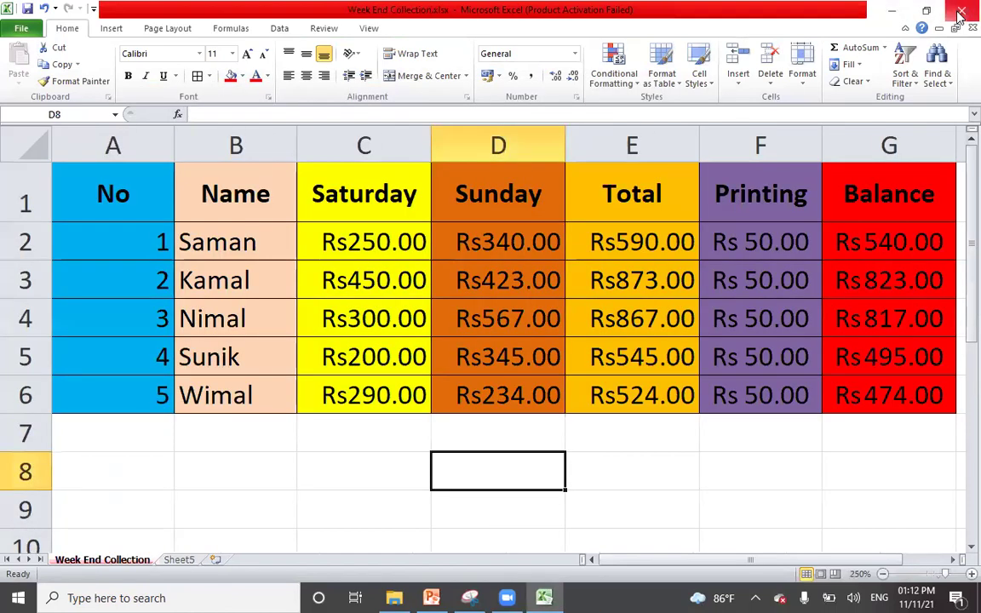
{"action": "left_click", "coordinate": [960, 12]}
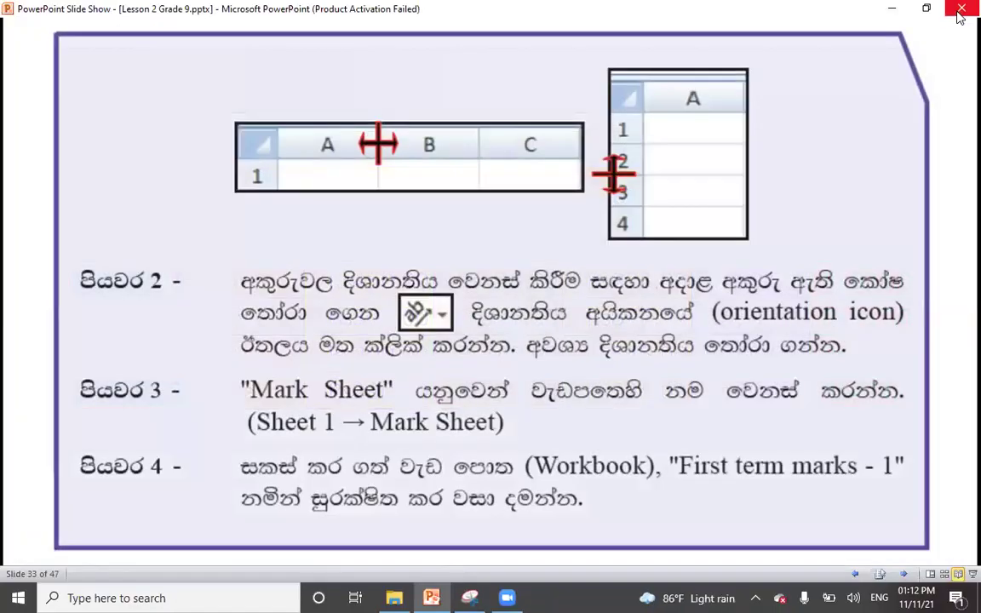
{"action": "left_click", "coordinate": [892, 8]}
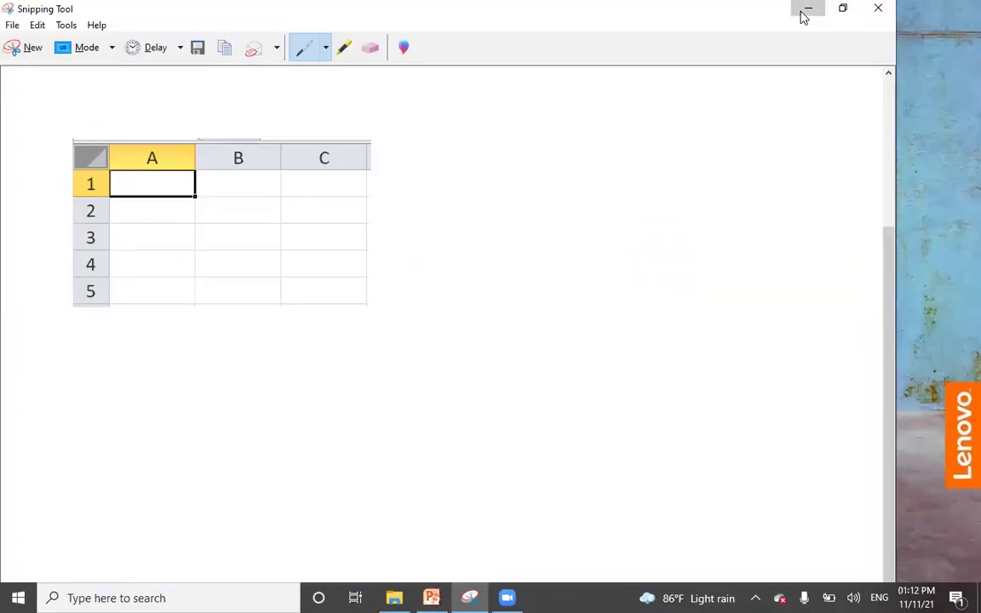
{"action": "left_click", "coordinate": [803, 16]}
Reopen the First term Mark 1.xlsx workbook from the desktop.
{"action": "left_click", "coordinate": [359, 140]}
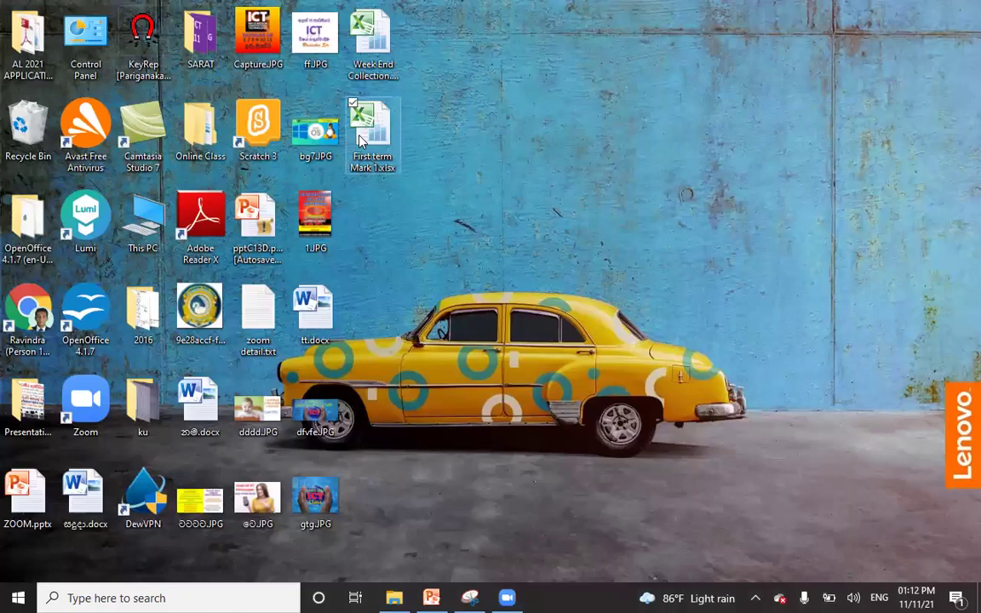
{"action": "double_click", "coordinate": [359, 140]}
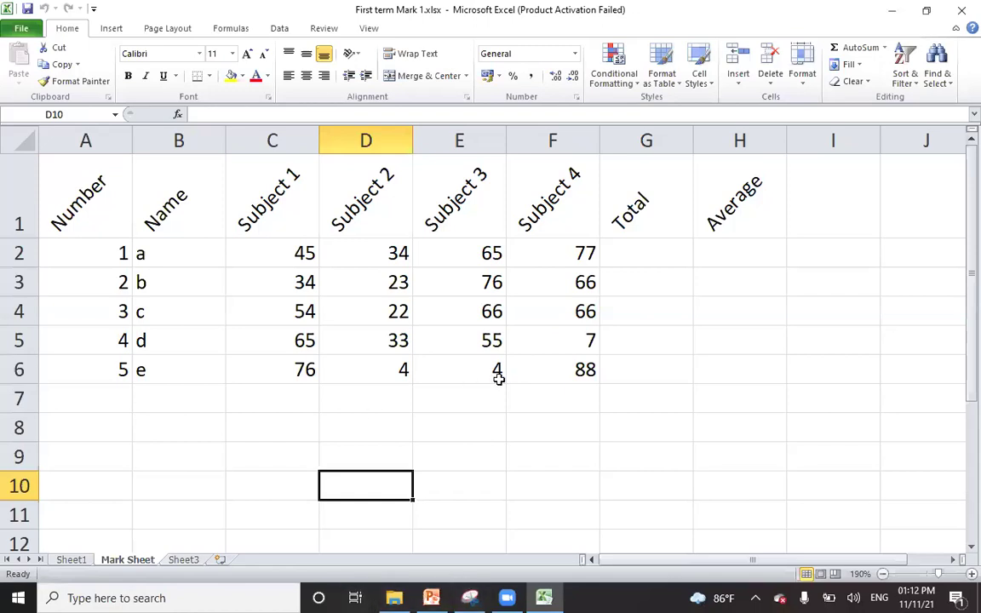
{"action": "left_click", "coordinate": [639, 442]}
Switch to PowerPoint and read slide 34 on the sum and average functions.
{"action": "left_click", "coordinate": [431, 597]}
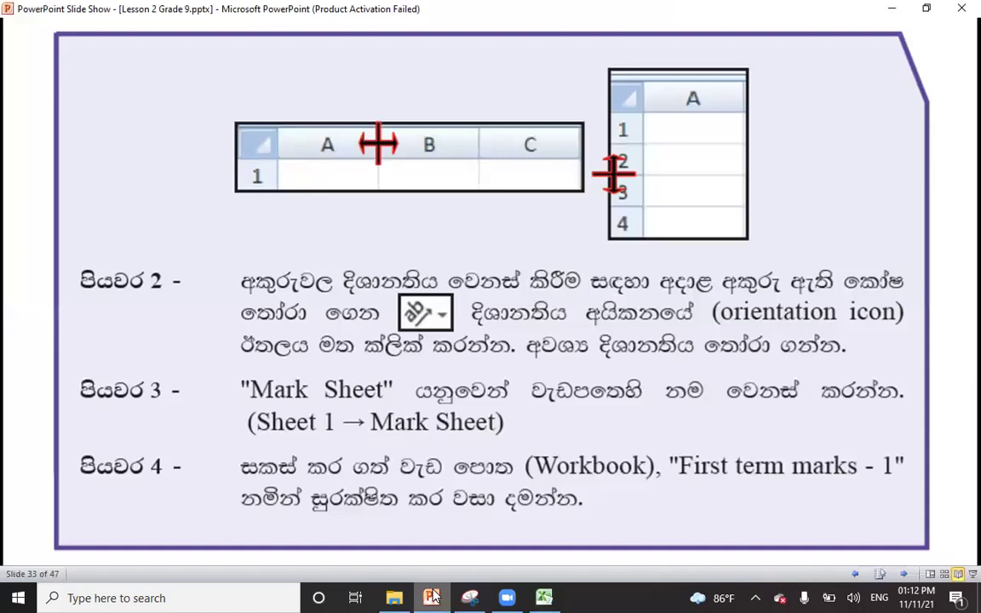
{"action": "left_click", "coordinate": [484, 371]}
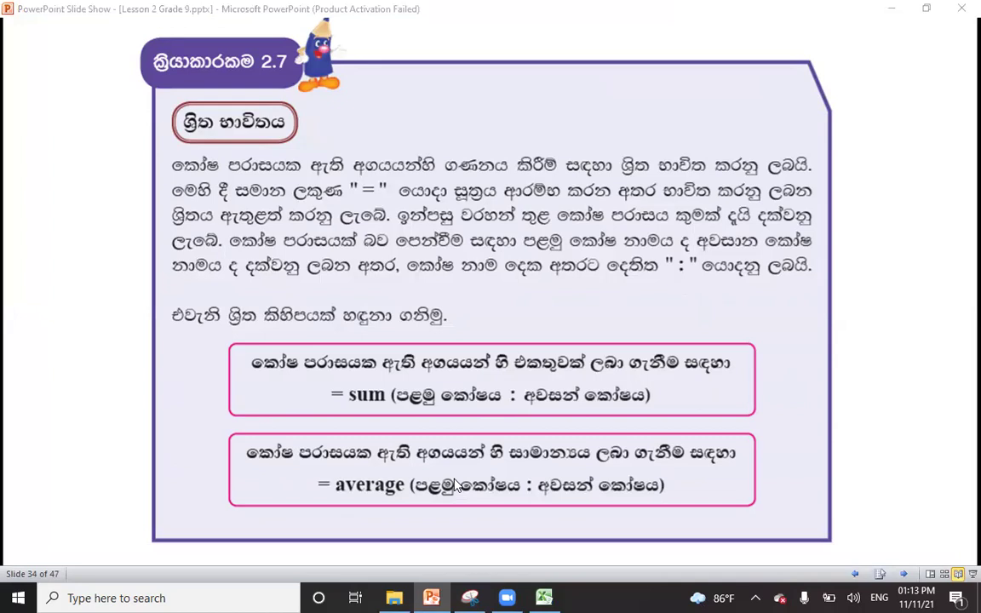
Switch back to Excel and enter 100 in A9 and 50 in B9 on Sheet1.
{"action": "key", "text": "alt+Tab"}
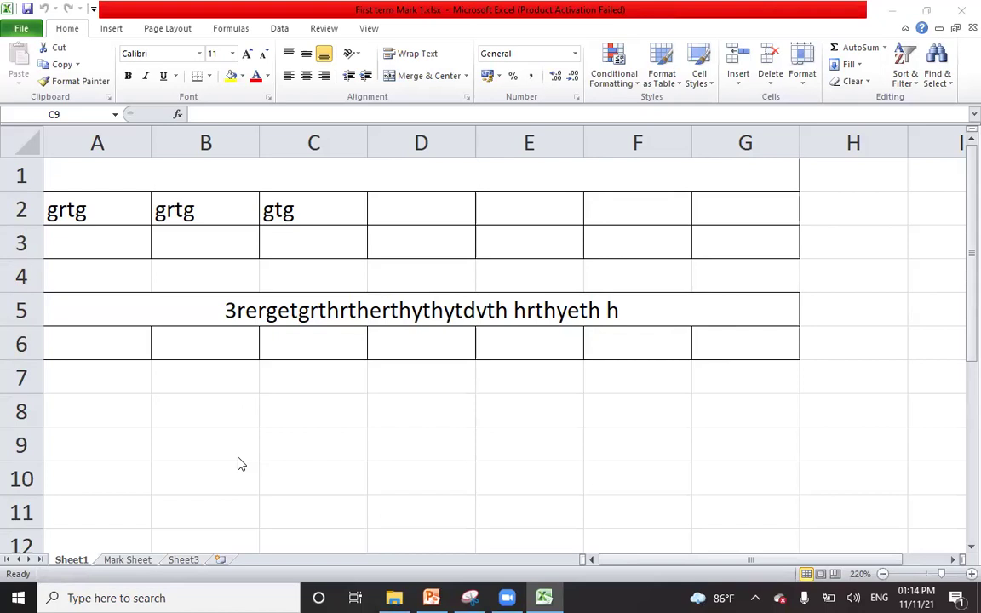
{"action": "left_click", "coordinate": [97, 454]}
{"action": "type", "text": "100"}
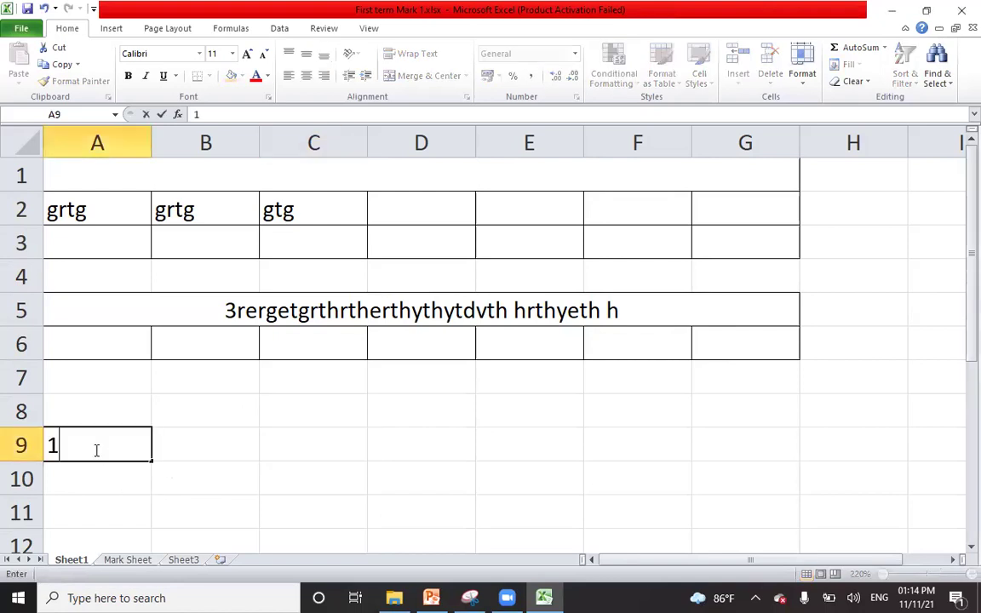
{"action": "left_click", "coordinate": [217, 446]}
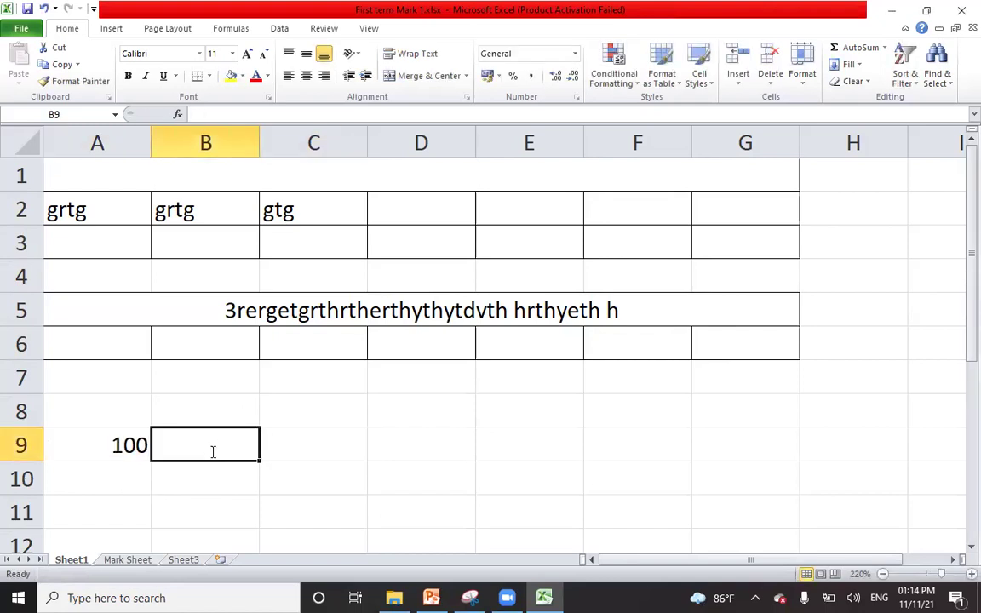
{"action": "type", "text": "50"}
{"action": "left_click", "coordinate": [221, 499]}
{"action": "left_click", "coordinate": [410, 441]}
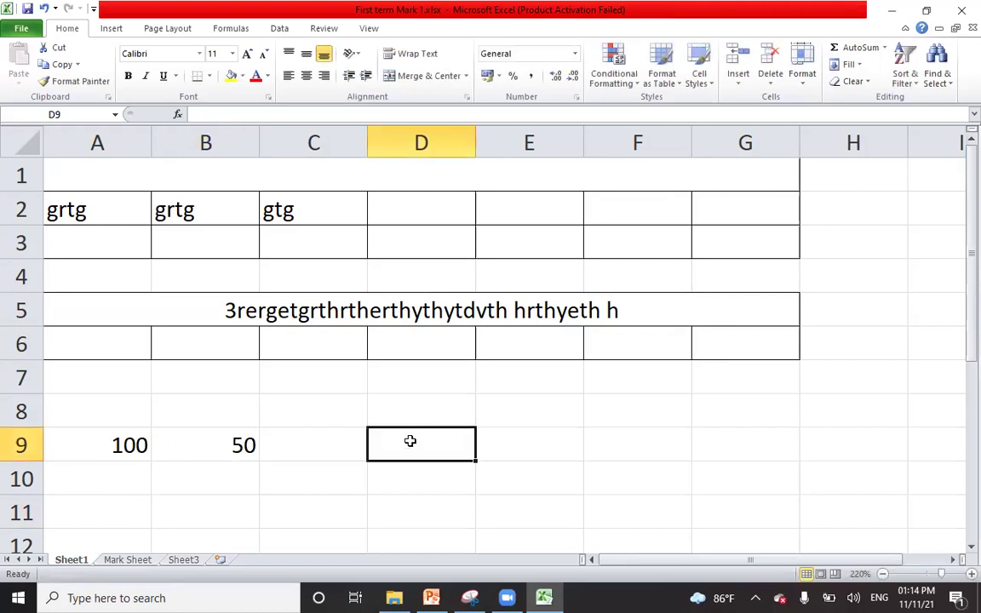
Add A9 and B9 by entering the formula =A9+B9 in D9 and review it.
{"action": "type", "text": "="}
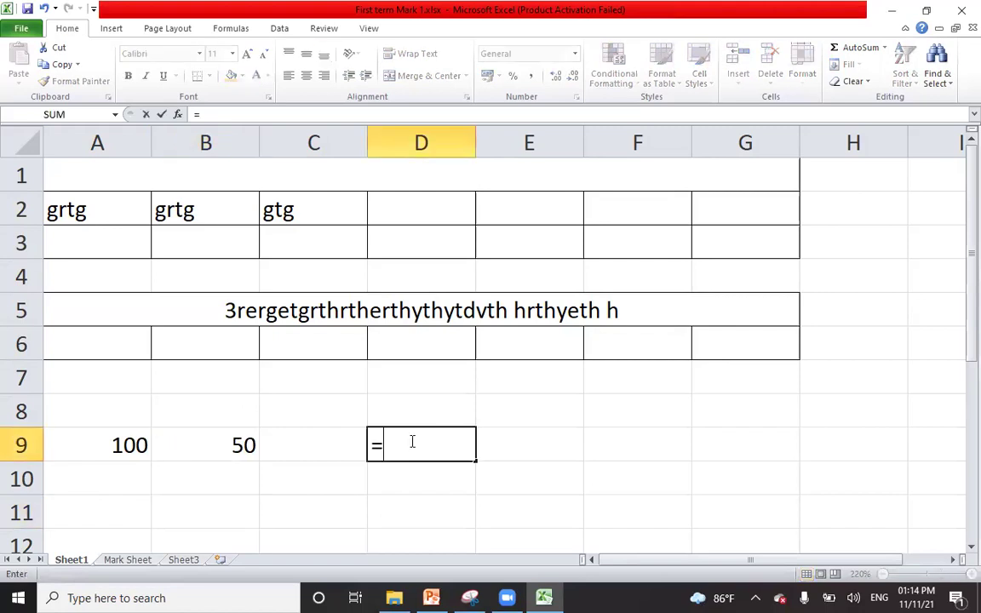
{"action": "left_click", "coordinate": [87, 442]}
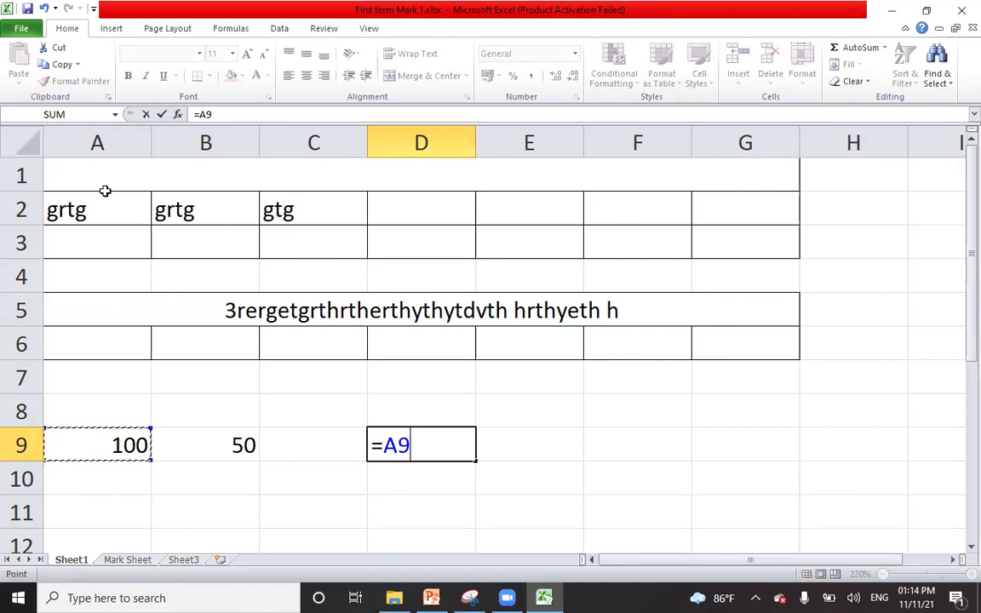
{"action": "type", "text": "+"}
{"action": "left_click", "coordinate": [202, 453]}
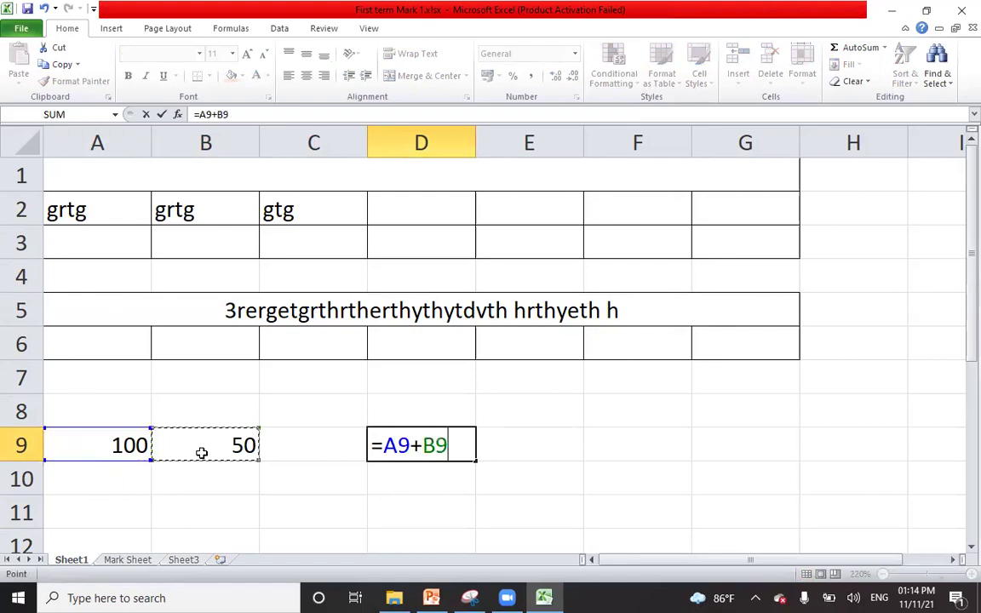
{"action": "key", "text": "Return"}
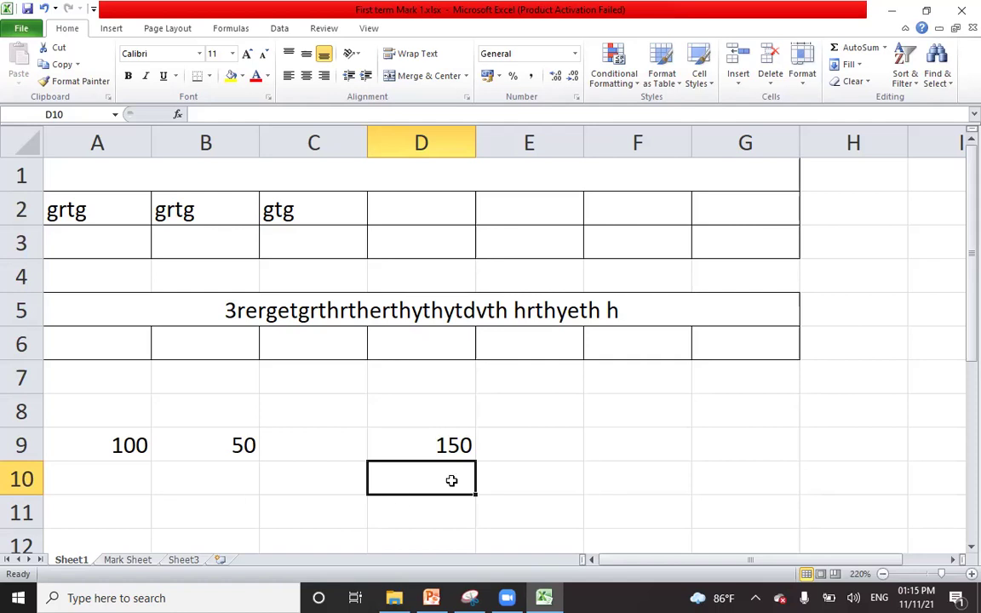
{"action": "left_click", "coordinate": [423, 448]}
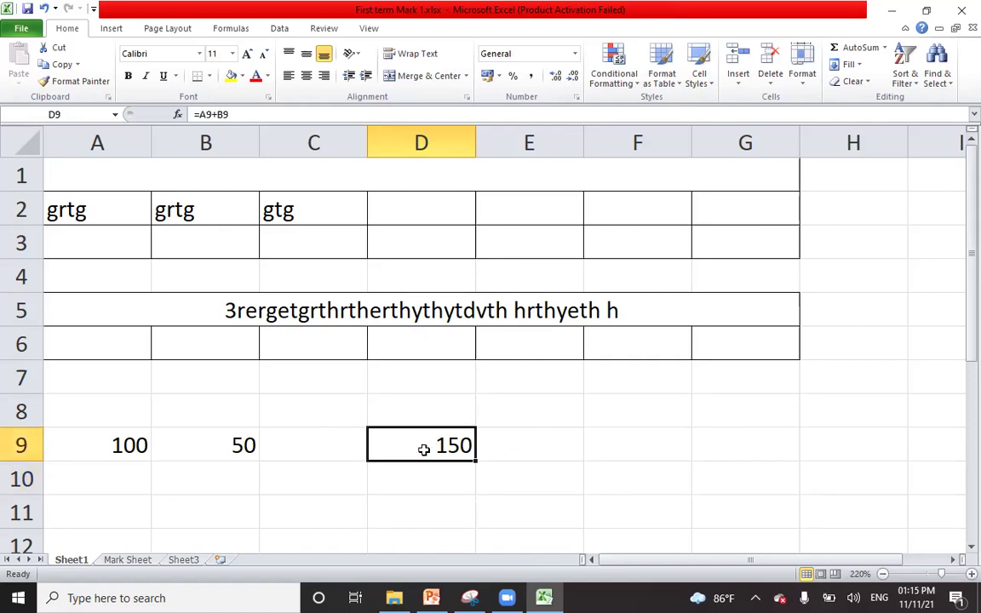
{"action": "left_click", "coordinate": [545, 441]}
{"action": "left_click", "coordinate": [624, 442]}
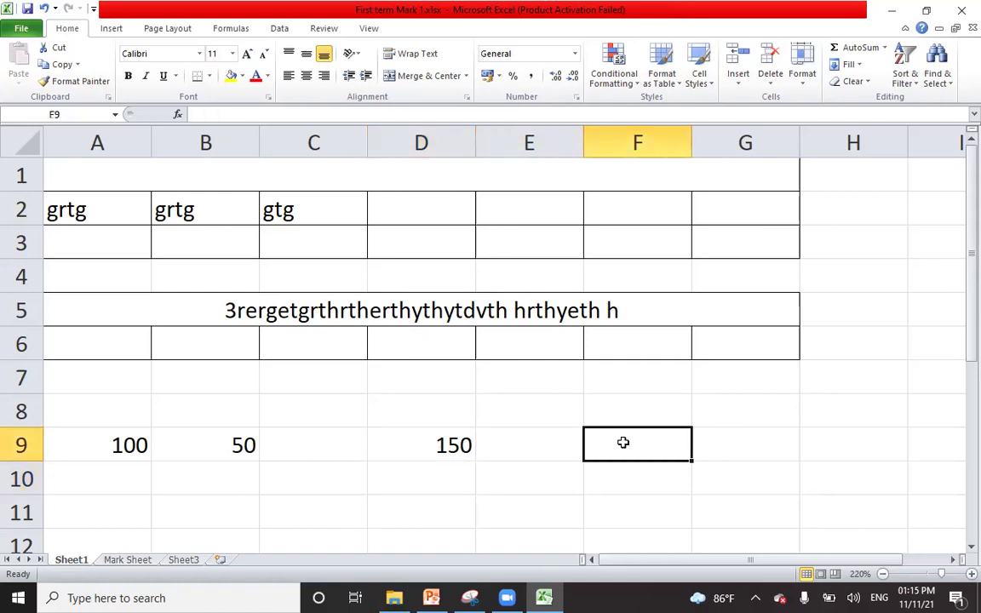
{"action": "left_click", "coordinate": [721, 441]}
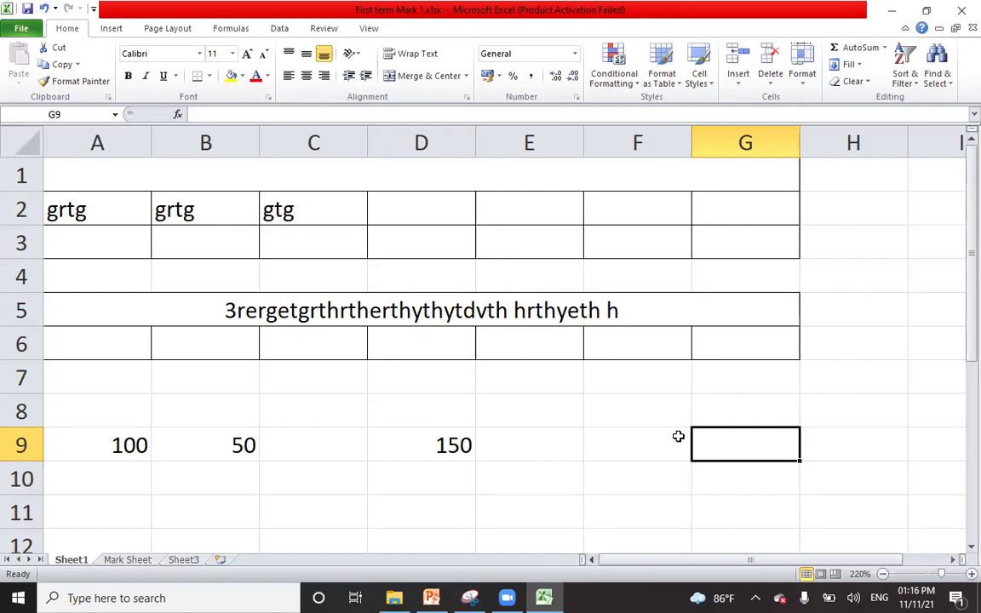
Clear the formula from D9, including the mistaken reference to D10.
{"action": "double_click", "coordinate": [435, 445]}
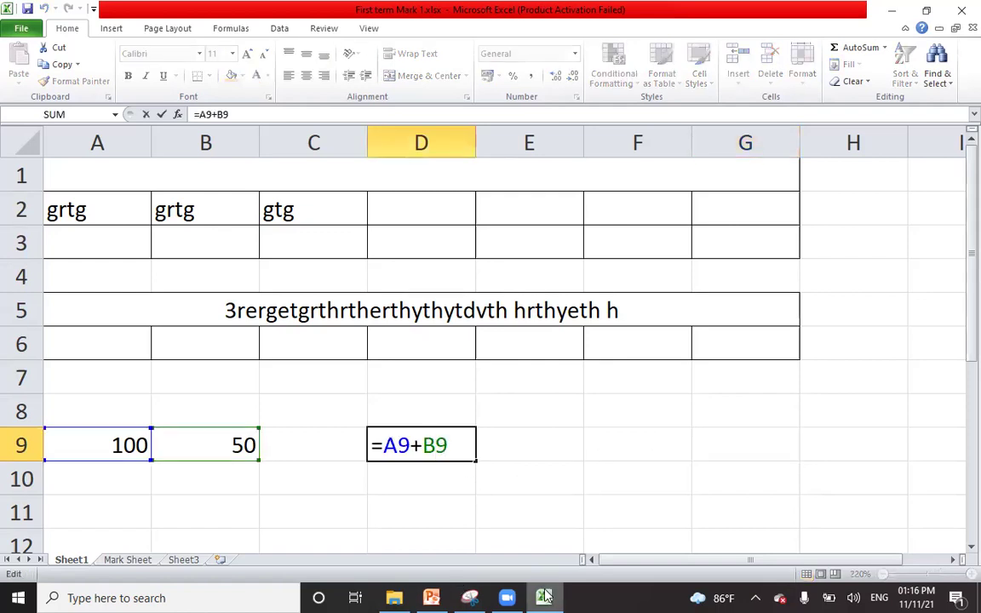
{"action": "key", "text": "Home"}
{"action": "key", "text": "shift+Right"}
{"action": "key", "text": "shift+Right"}
{"action": "key", "text": "shift+Right"}
{"action": "key", "text": "shift+Right"}
{"action": "key", "text": "shift+Right"}
{"action": "key", "text": "shift+Right"}
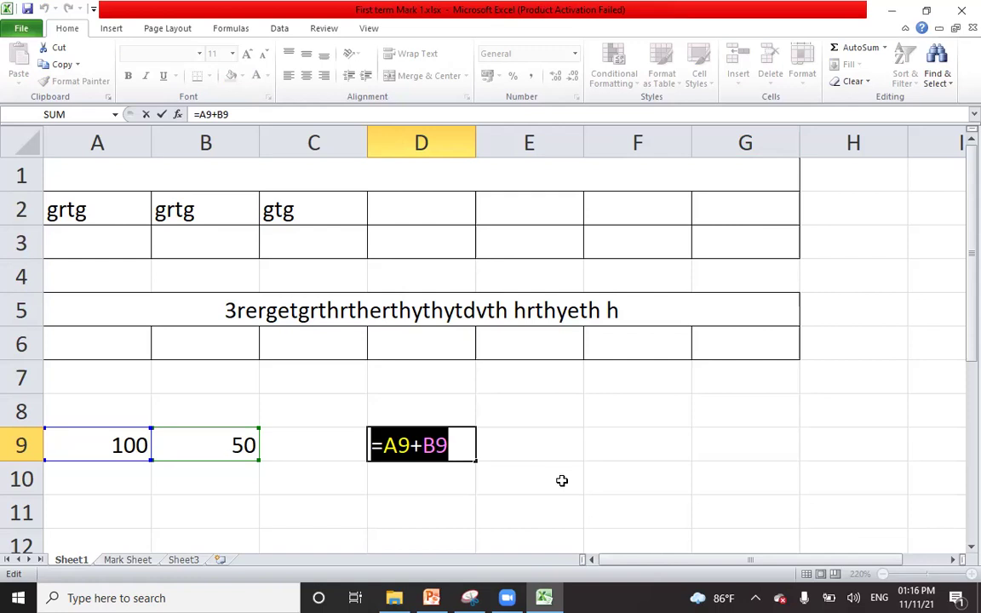
{"action": "left_click", "coordinate": [436, 486]}
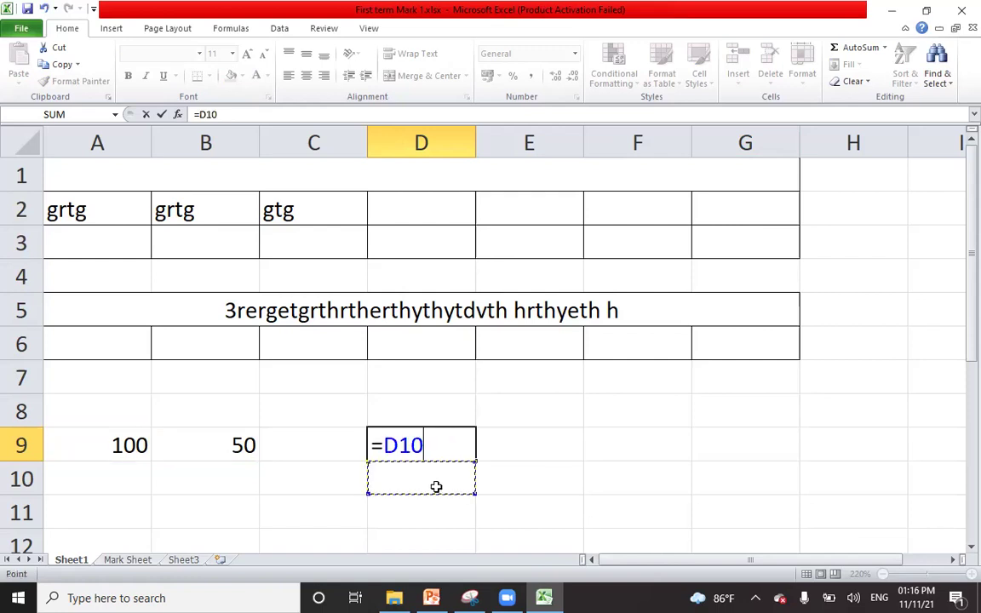
{"action": "key", "text": "Return"}
{"action": "left_click", "coordinate": [602, 471]}
{"action": "double_click", "coordinate": [440, 449]}
{"action": "left_click_drag", "start_coordinate": [399, 443], "coordinate": [218, 436]}
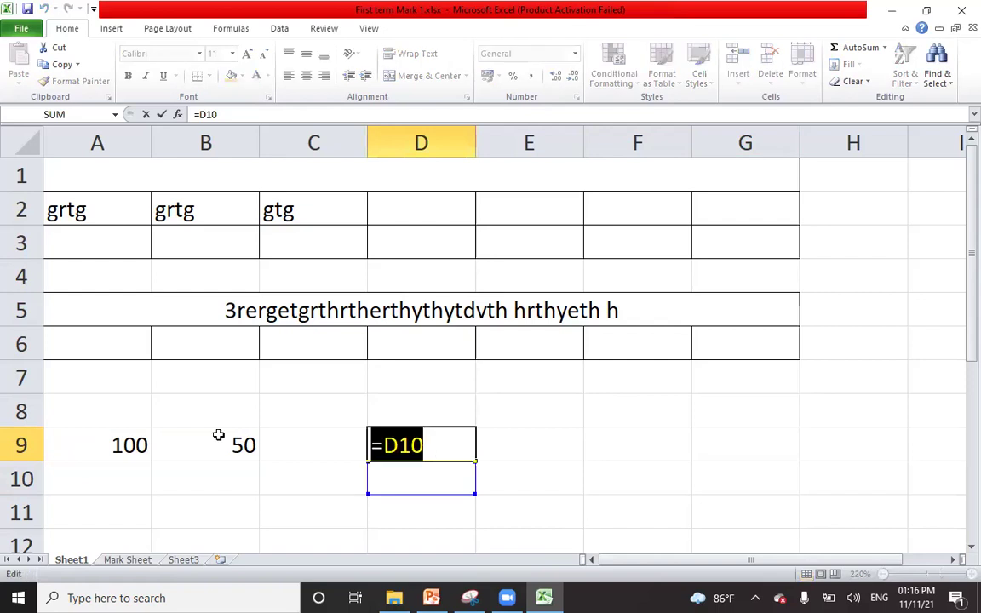
{"action": "key", "text": "BackSpace"}
{"action": "left_click", "coordinate": [593, 474]}
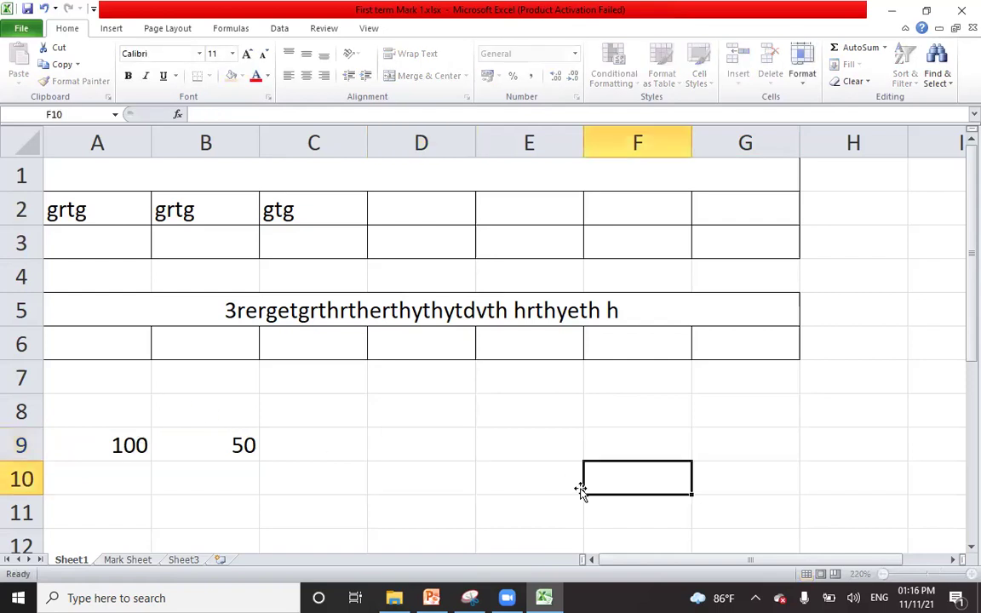
Subtract B9 from A9 by entering the formula =A9-B9 in D9 and review it.
{"action": "left_click", "coordinate": [410, 453]}
{"action": "type", "text": "="}
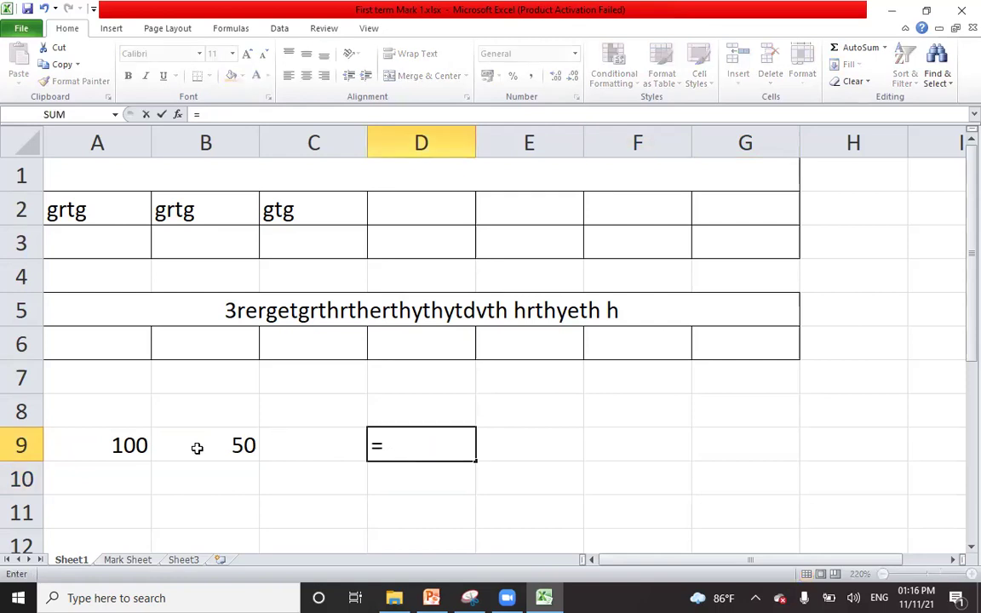
{"action": "left_click", "coordinate": [120, 444]}
{"action": "type", "text": "-"}
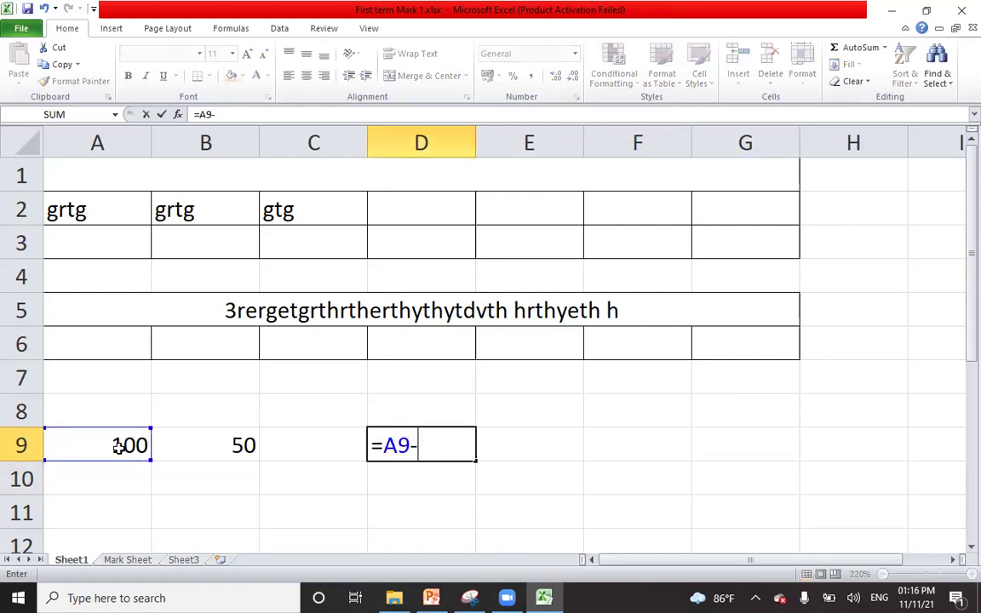
{"action": "left_click", "coordinate": [210, 443]}
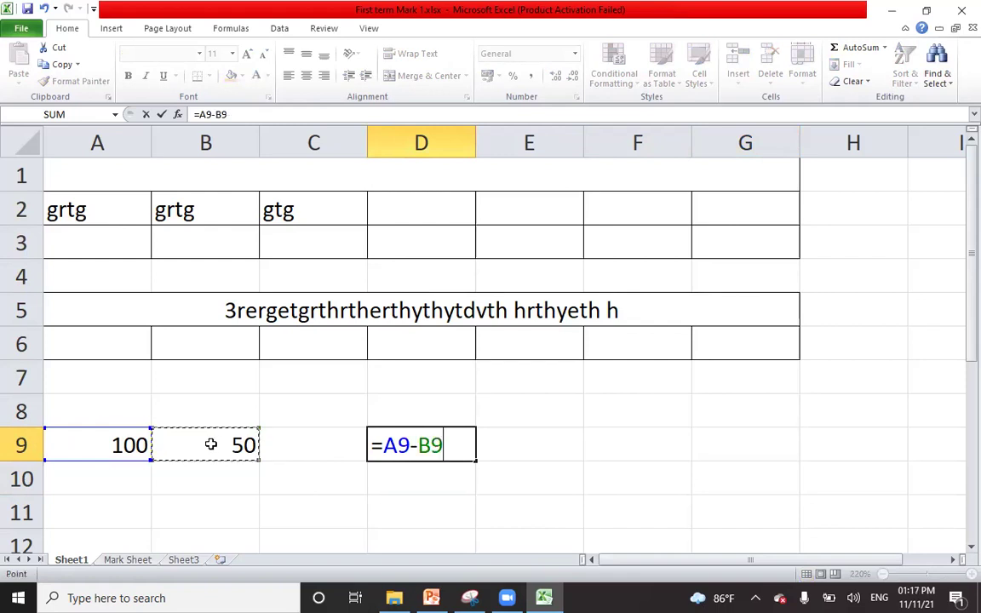
{"action": "key", "text": "Return"}
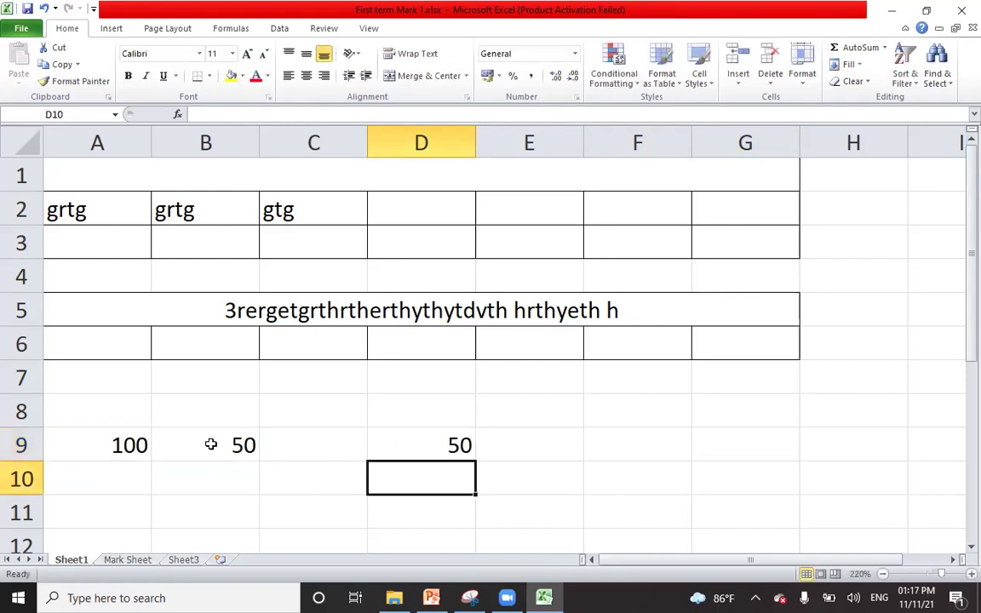
{"action": "left_click", "coordinate": [455, 443]}
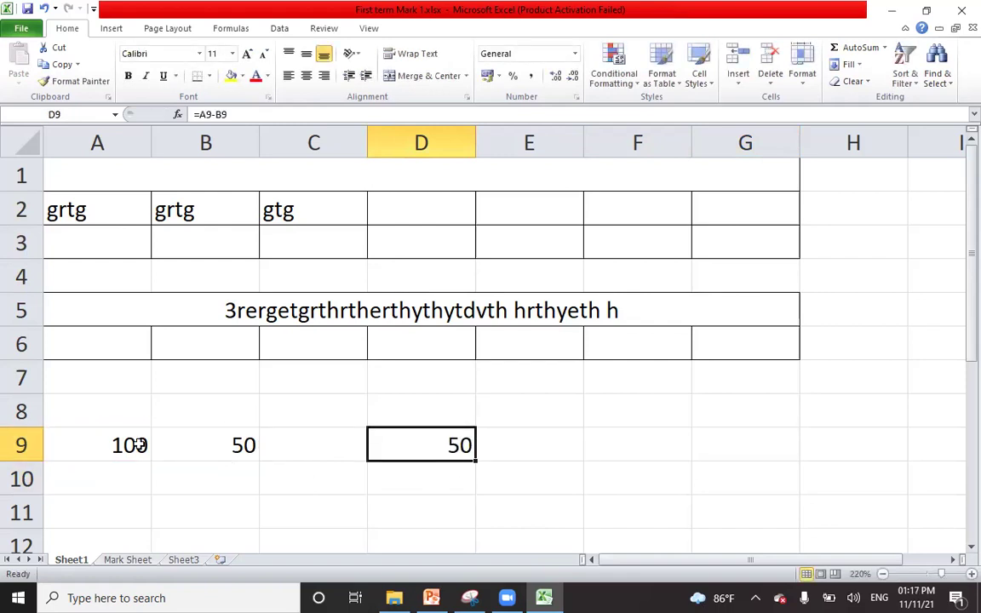
Change the operator in D9 to multiplication so the formula reads =A9*B9.
{"action": "double_click", "coordinate": [411, 449]}
{"action": "double_click", "coordinate": [412, 446]}
{"action": "type", "text": "*"}
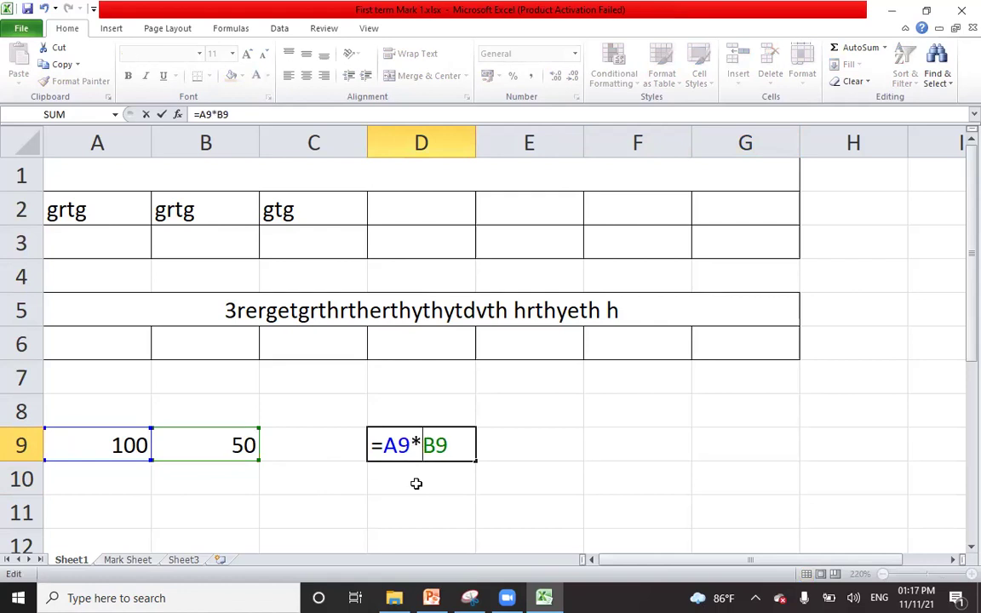
{"action": "key", "text": "Return"}
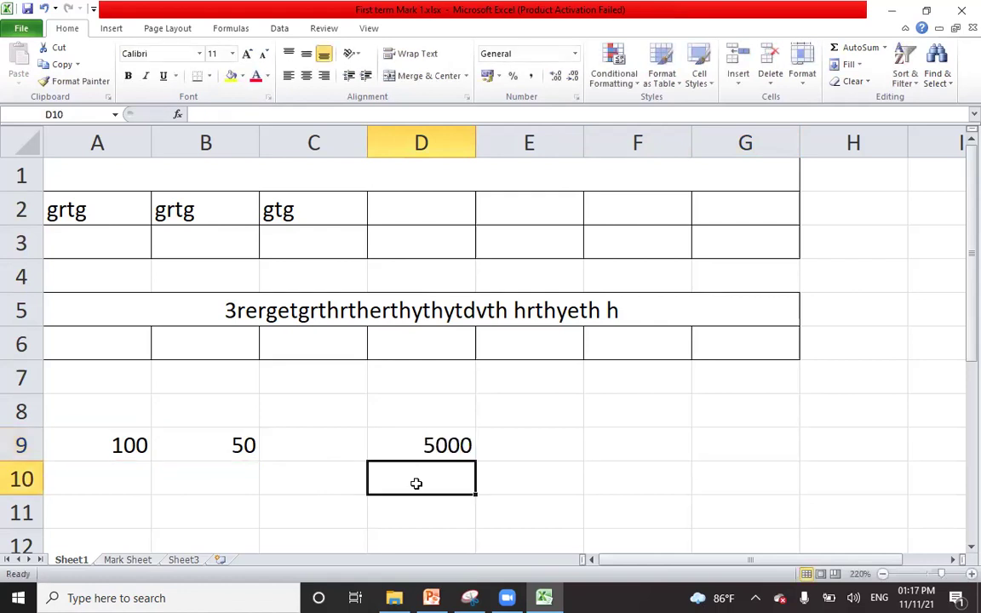
Change the operator in D9 to division so the formula reads =A9/B9.
{"action": "double_click", "coordinate": [423, 444]}
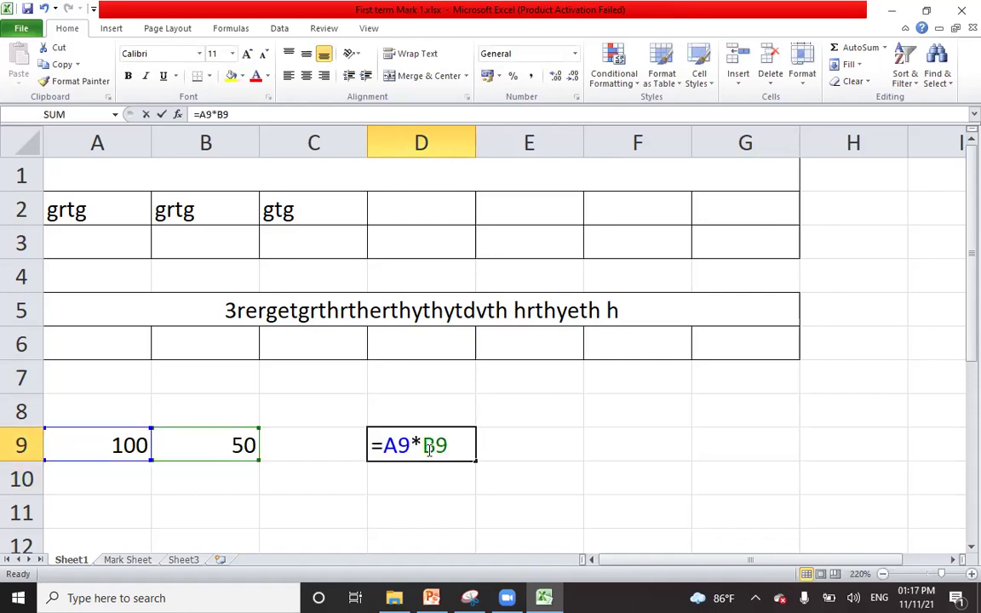
{"action": "key", "text": "BackSpace"}
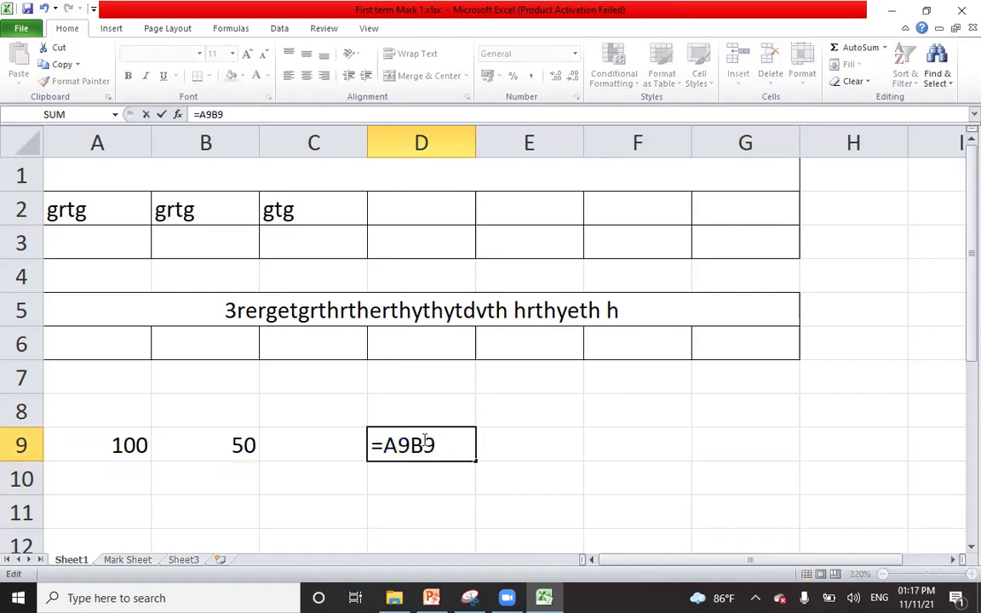
{"action": "type", "text": "/"}
{"action": "key", "text": "Return"}
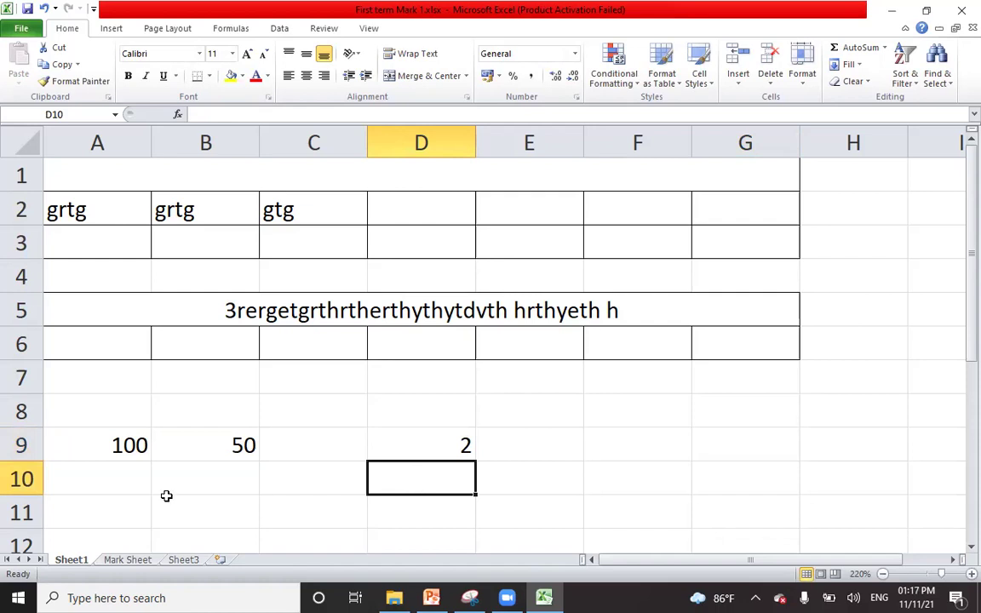
On the Mark Sheet worksheet, set the headings in A1:H1 to Rotate Text Up.
{"action": "key", "text": "ctrl+Page_Down"}
{"action": "scroll", "coordinate": [166, 495], "scroll_direction": "up", "scroll_amount": 4}
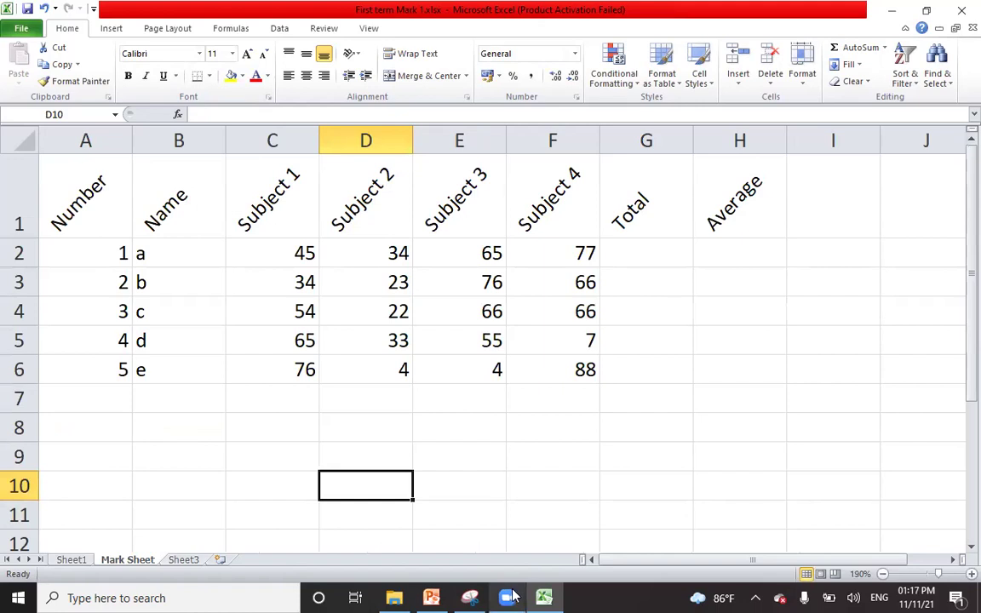
{"action": "left_click_drag", "start_coordinate": [79, 187], "coordinate": [179, 196]}
{"action": "left_click_drag", "start_coordinate": [457, 227], "coordinate": [722, 212]}
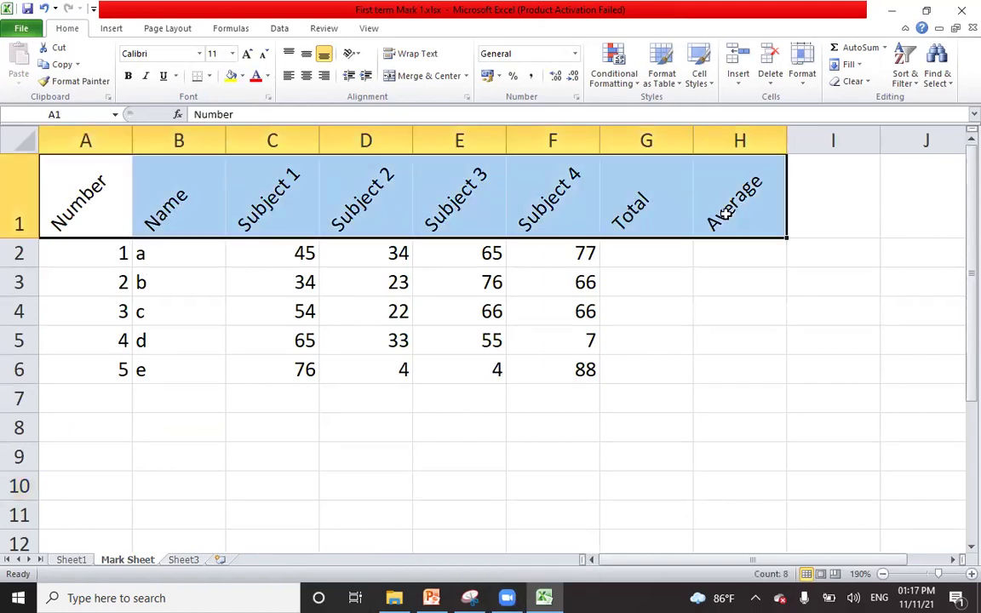
{"action": "left_click", "coordinate": [351, 54]}
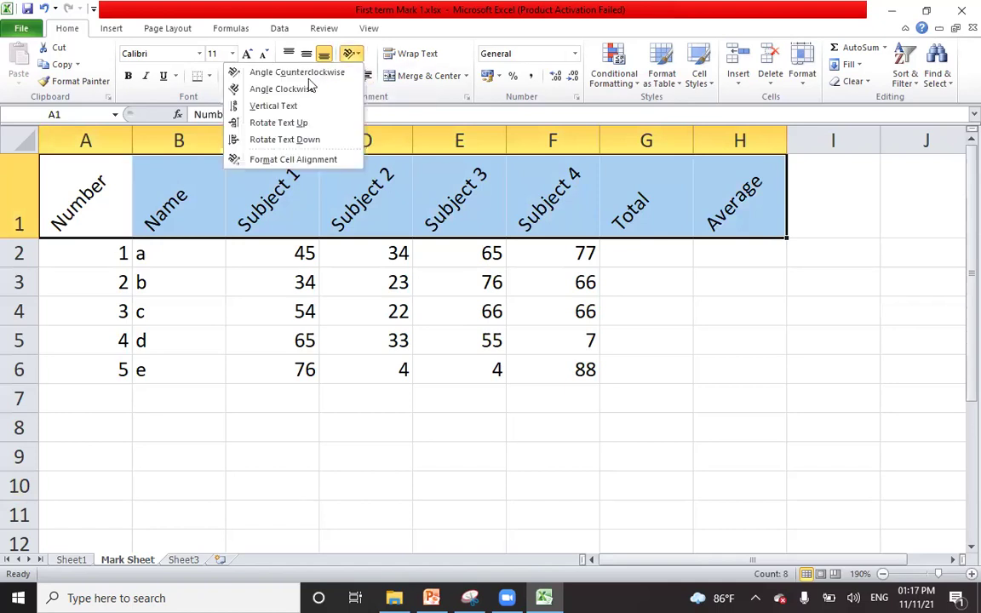
{"action": "left_click", "coordinate": [269, 122]}
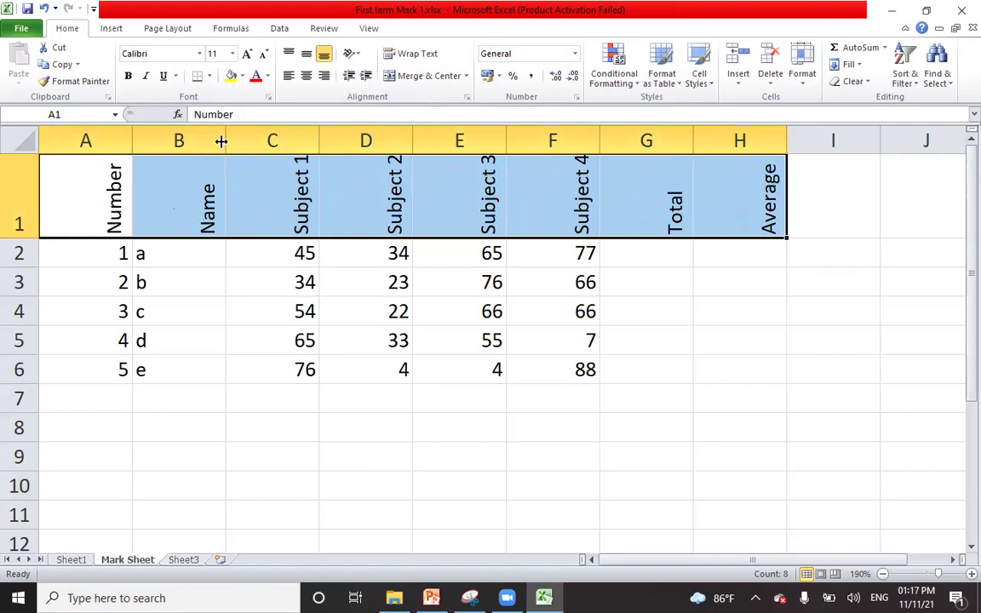
Narrow columns B through H to suit the rotated headings and the marks below.
{"action": "left_click_drag", "start_coordinate": [223, 141], "coordinate": [170, 141]}
{"action": "left_click_drag", "start_coordinate": [267, 141], "coordinate": [206, 141]}
{"action": "left_click_drag", "start_coordinate": [300, 137], "coordinate": [244, 138]}
{"action": "left_click_drag", "start_coordinate": [333, 138], "coordinate": [281, 139]}
{"action": "left_click_drag", "start_coordinate": [375, 137], "coordinate": [373, 141]}
{"action": "double_click", "coordinate": [374, 138]}
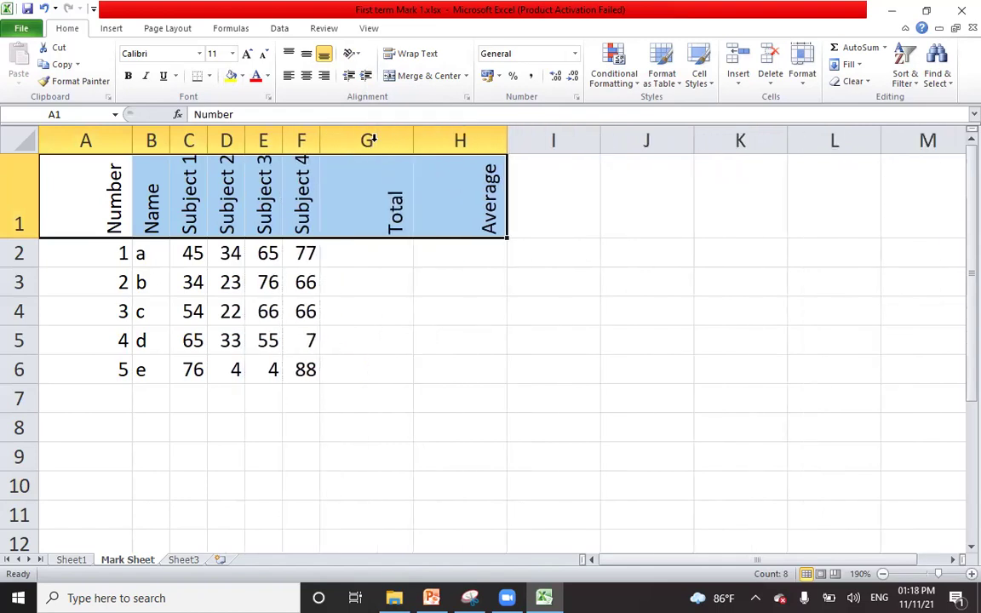
{"action": "double_click", "coordinate": [411, 139]}
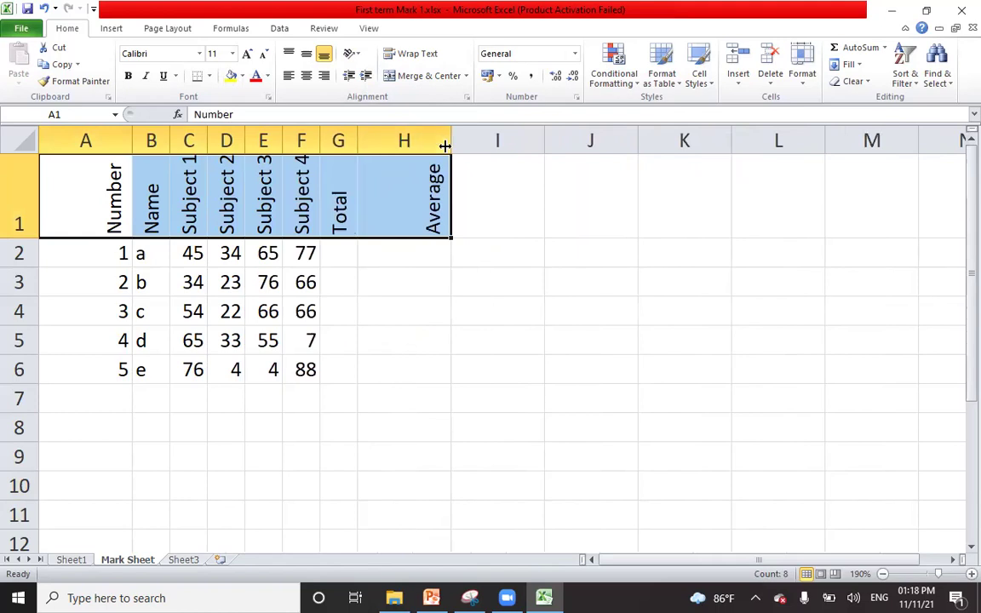
{"action": "double_click", "coordinate": [449, 139]}
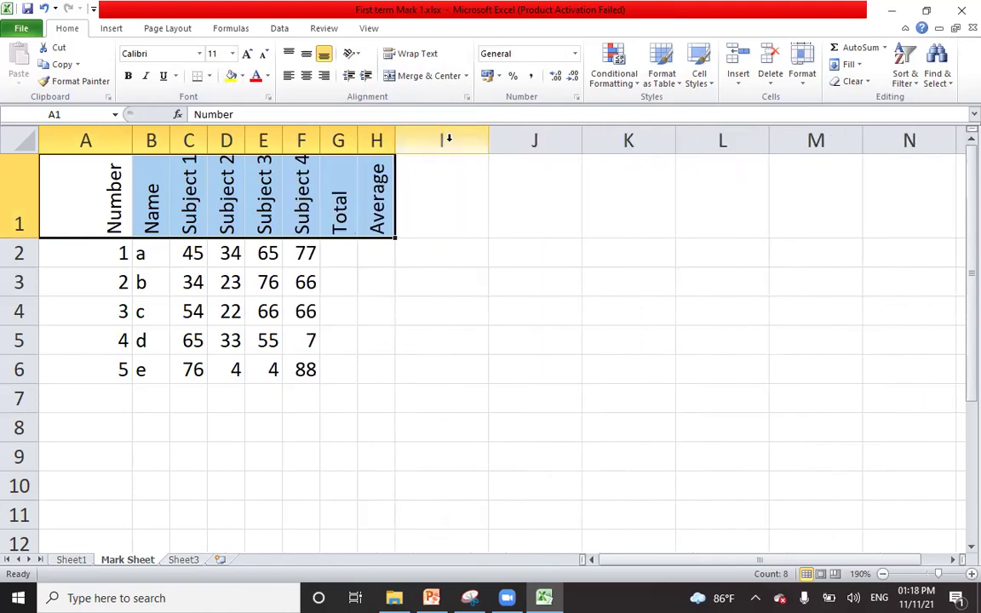
Apply All Borders to the mark table in A1:H6.
{"action": "left_click", "coordinate": [340, 464]}
{"action": "left_click_drag", "start_coordinate": [79, 207], "coordinate": [363, 366]}
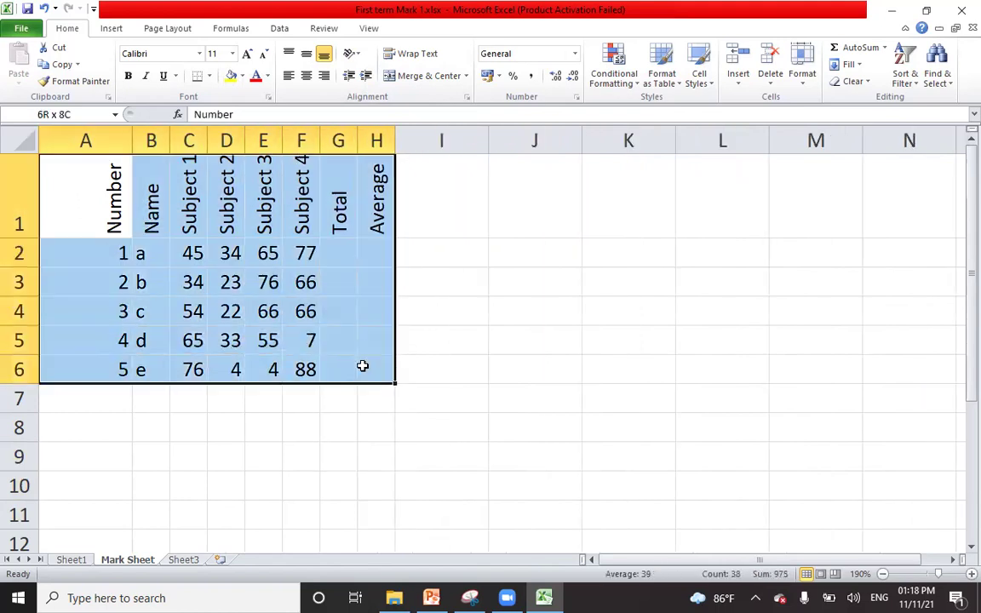
{"action": "left_click", "coordinate": [213, 78]}
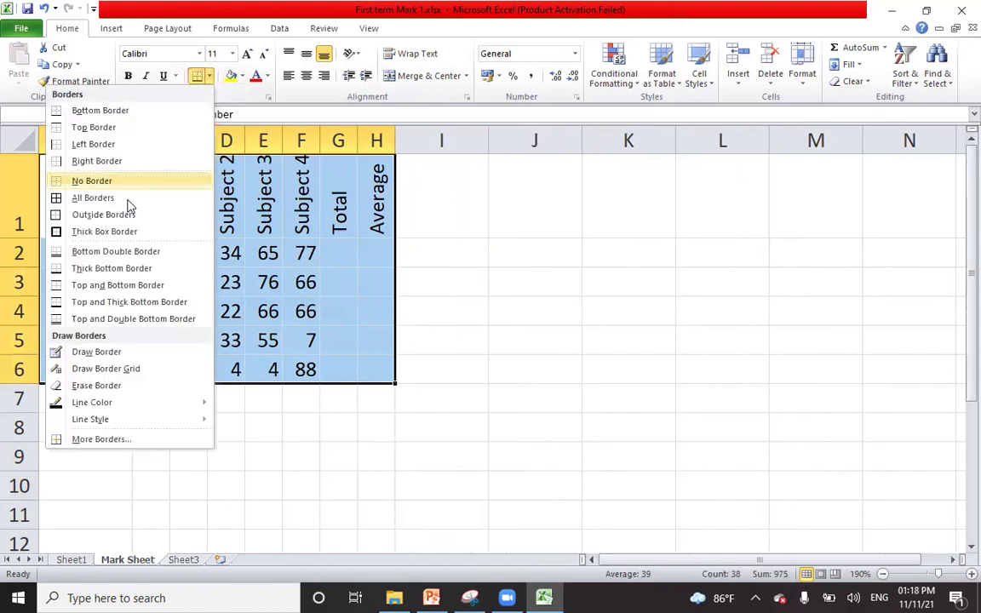
{"action": "left_click", "coordinate": [100, 198]}
{"action": "left_click", "coordinate": [263, 466]}
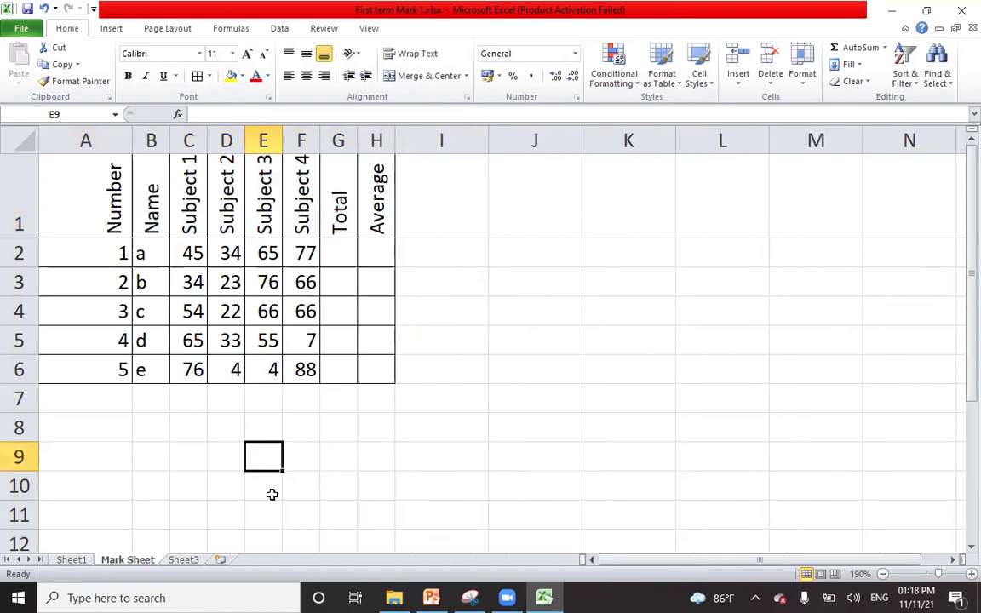
Fill the heading row A1:H1 with a light olive green colour.
{"action": "left_click_drag", "start_coordinate": [96, 189], "coordinate": [377, 202]}
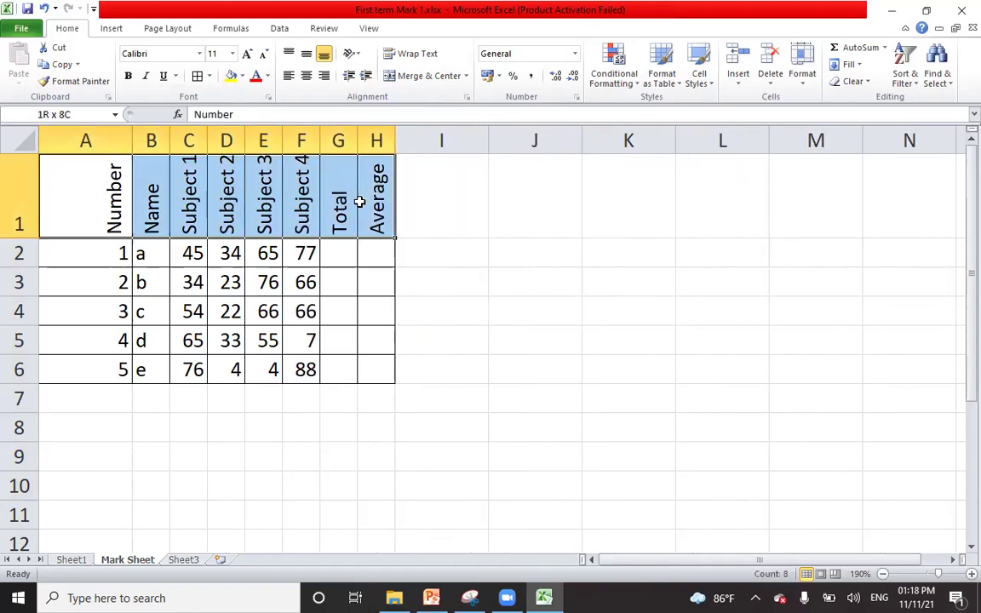
{"action": "left_click", "coordinate": [241, 76]}
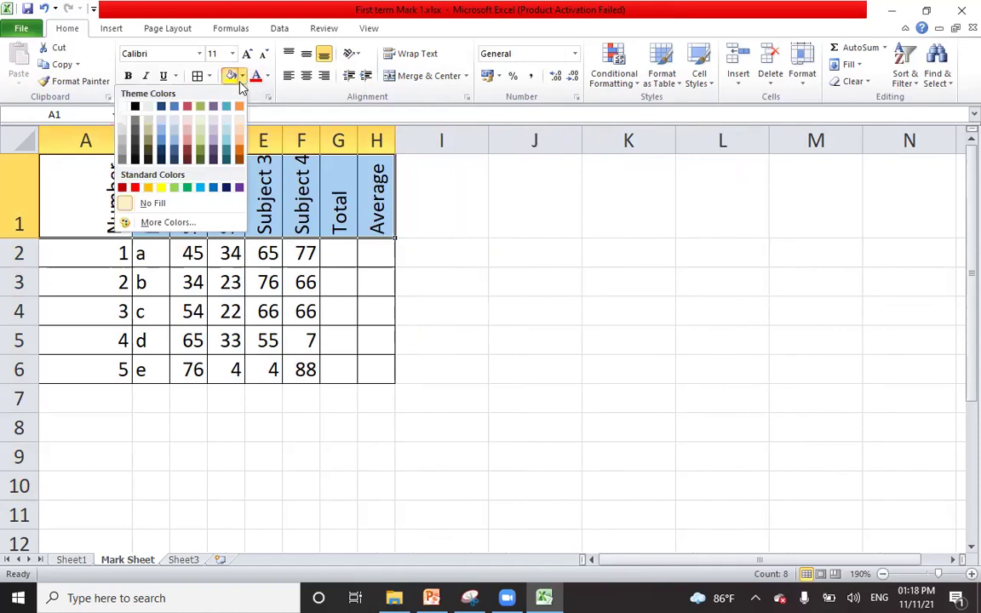
{"action": "left_click", "coordinate": [199, 139]}
{"action": "left_click", "coordinate": [263, 448]}
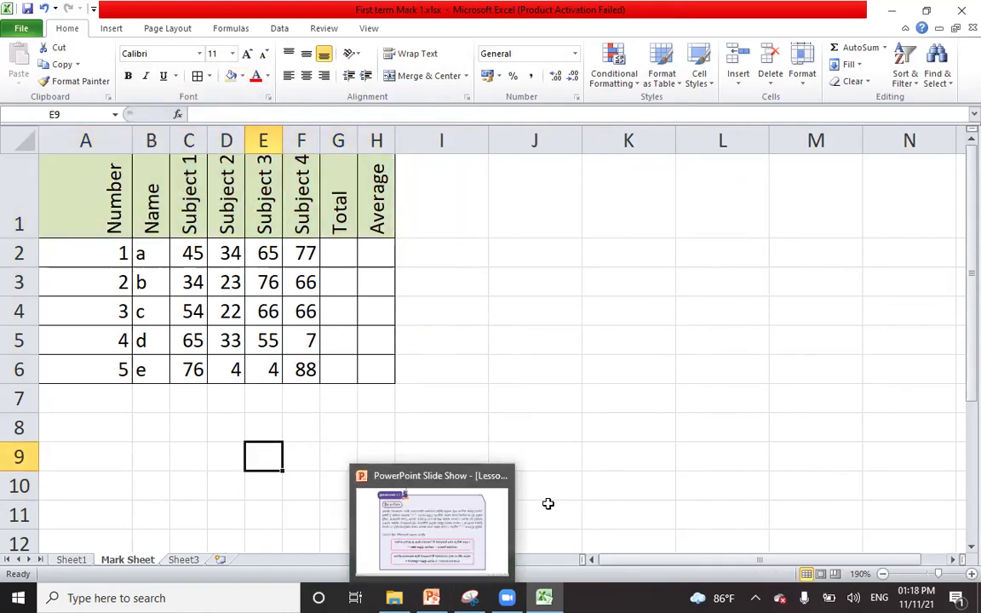
Fill the numbers in A2:A6 with light olive green and the names in B2:B6 with light purple.
{"action": "left_click_drag", "start_coordinate": [92, 253], "coordinate": [86, 363]}
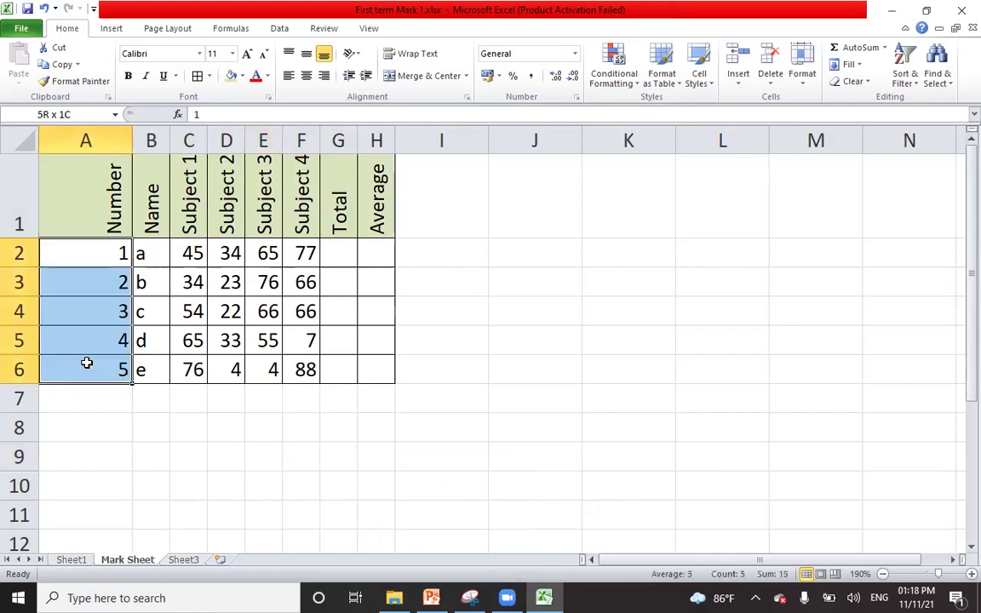
{"action": "left_click", "coordinate": [229, 75]}
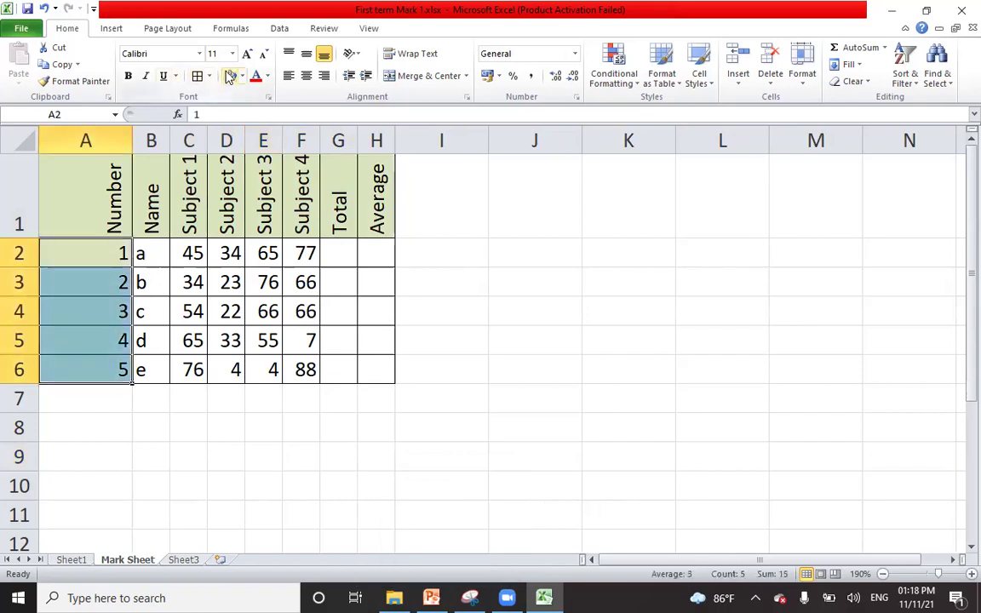
{"action": "left_click", "coordinate": [453, 322]}
{"action": "left_click_drag", "start_coordinate": [151, 260], "coordinate": [145, 368]}
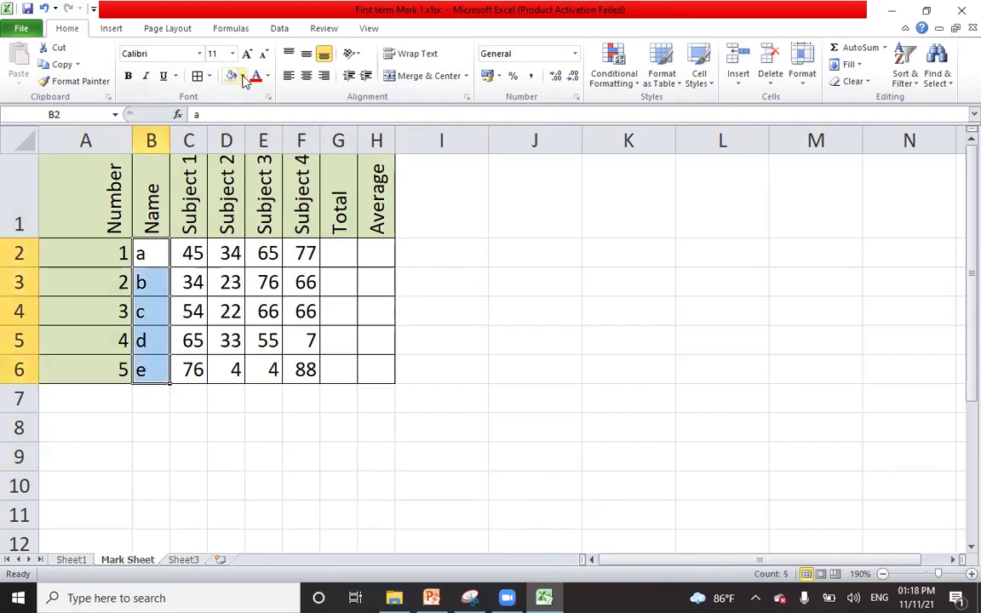
{"action": "left_click", "coordinate": [242, 79]}
{"action": "left_click", "coordinate": [195, 114]}
{"action": "left_click", "coordinate": [501, 449]}
Fill the subject marks in C2:F6 with the standard green colour.
{"action": "left_click_drag", "start_coordinate": [193, 253], "coordinate": [298, 369]}
{"action": "left_click", "coordinate": [243, 78]}
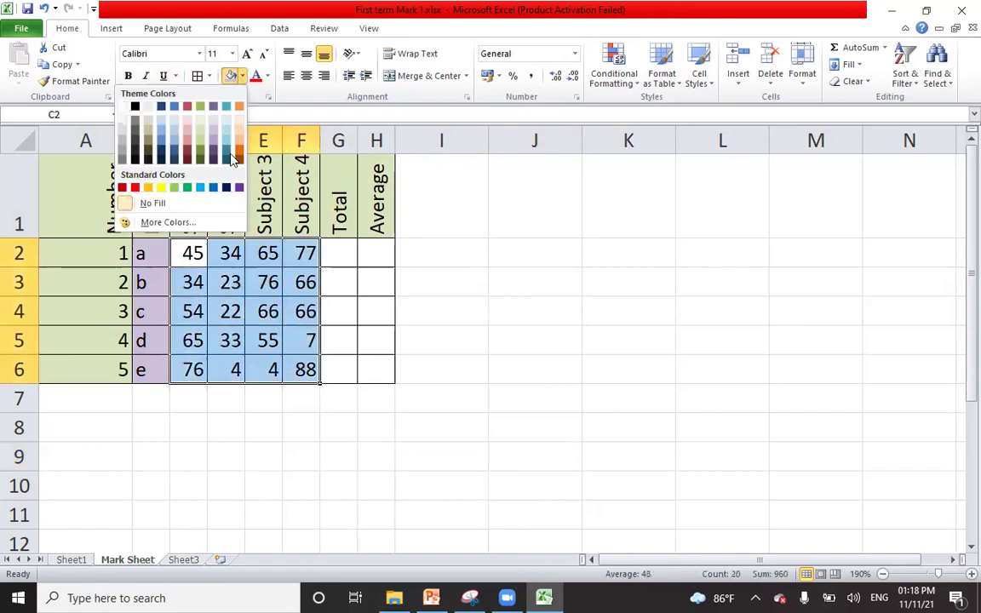
{"action": "left_click", "coordinate": [187, 187]}
Fill the empty Total cells G2:G6 with light aqua and the Average cells H2:H6 with light orange.
{"action": "left_click_drag", "start_coordinate": [340, 253], "coordinate": [337, 381]}
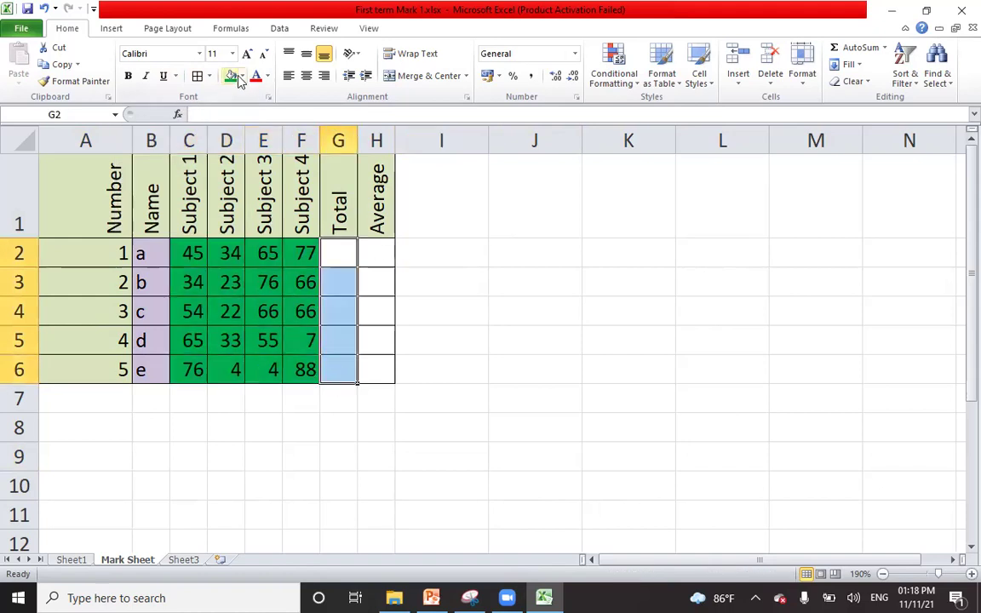
{"action": "left_click", "coordinate": [242, 77]}
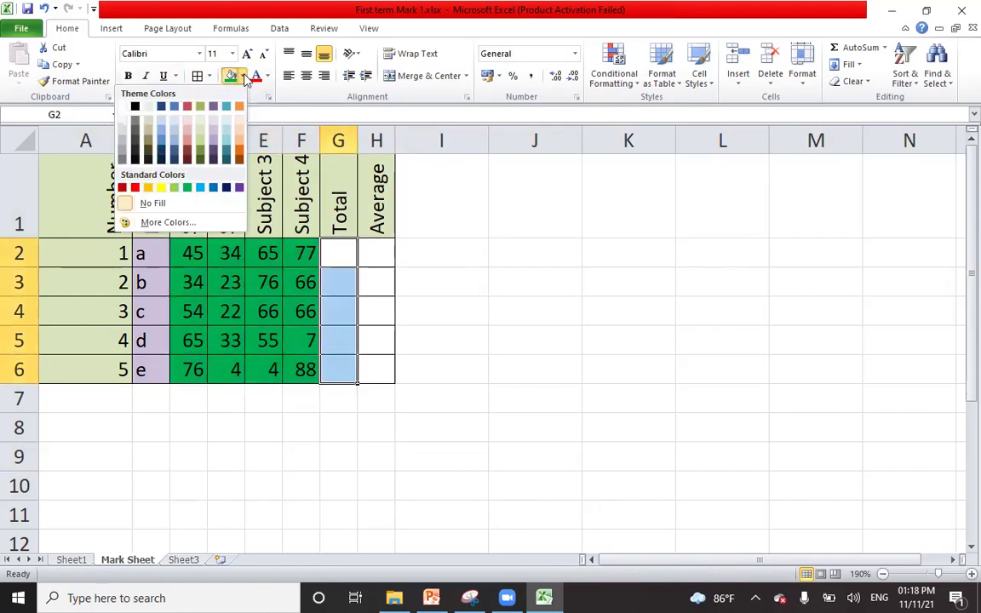
{"action": "left_click", "coordinate": [225, 134]}
{"action": "left_click_drag", "start_coordinate": [375, 253], "coordinate": [374, 368]}
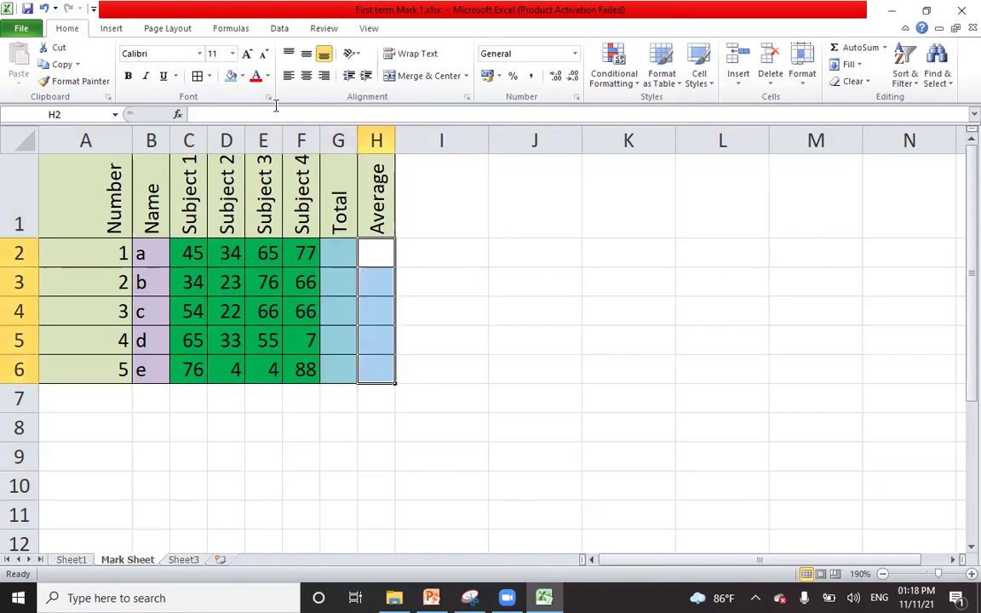
{"action": "left_click", "coordinate": [243, 78]}
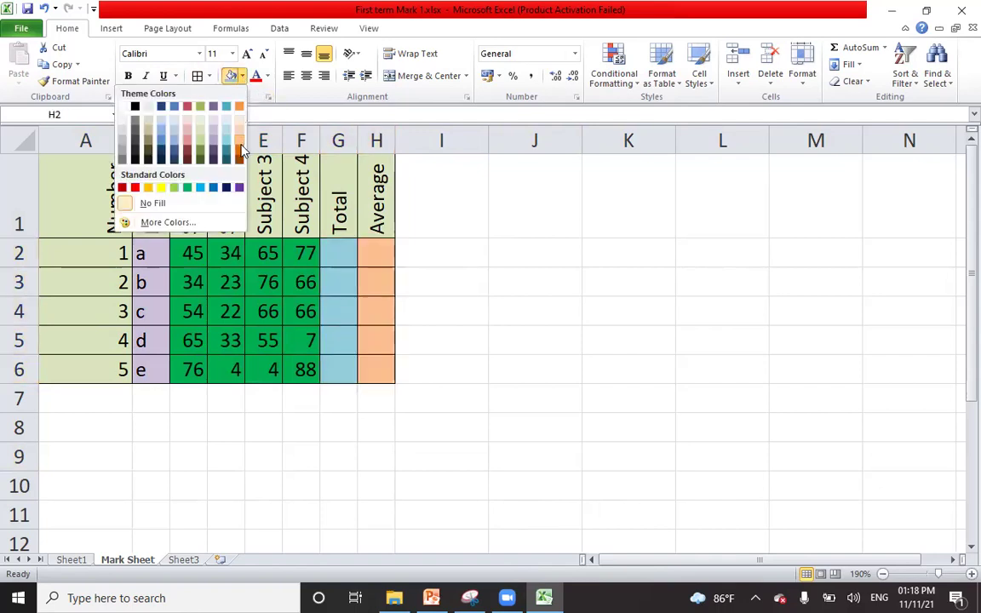
{"action": "left_click", "coordinate": [242, 151]}
{"action": "left_click", "coordinate": [657, 423]}
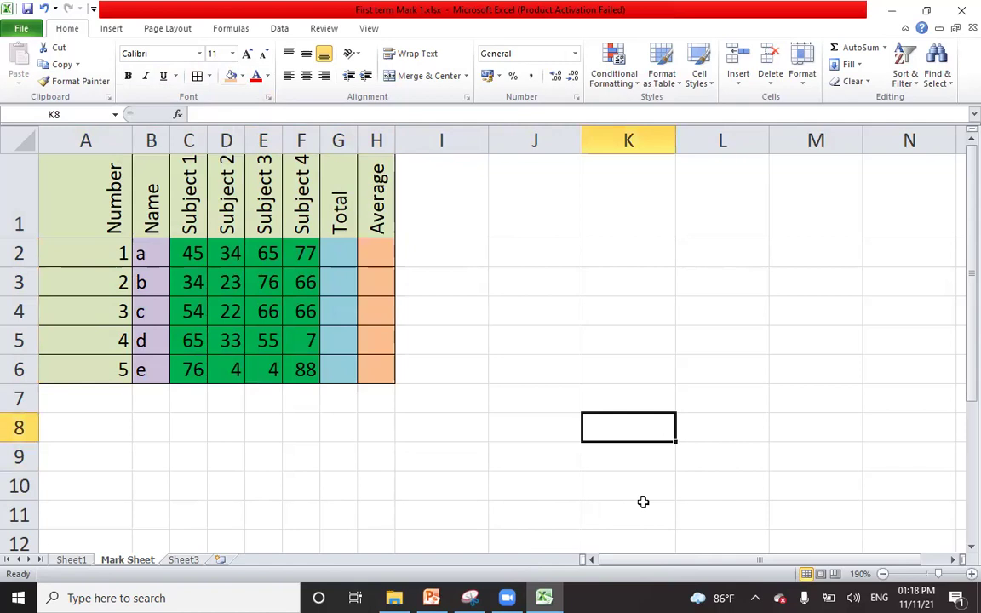
Enlarge the mark sheet to 250% and switch to the PowerPoint lesson slide on the sum and average functions.
{"action": "scroll", "coordinate": [642, 501], "scroll_direction": "up", "scroll_amount": 4, "text": "ctrl"}
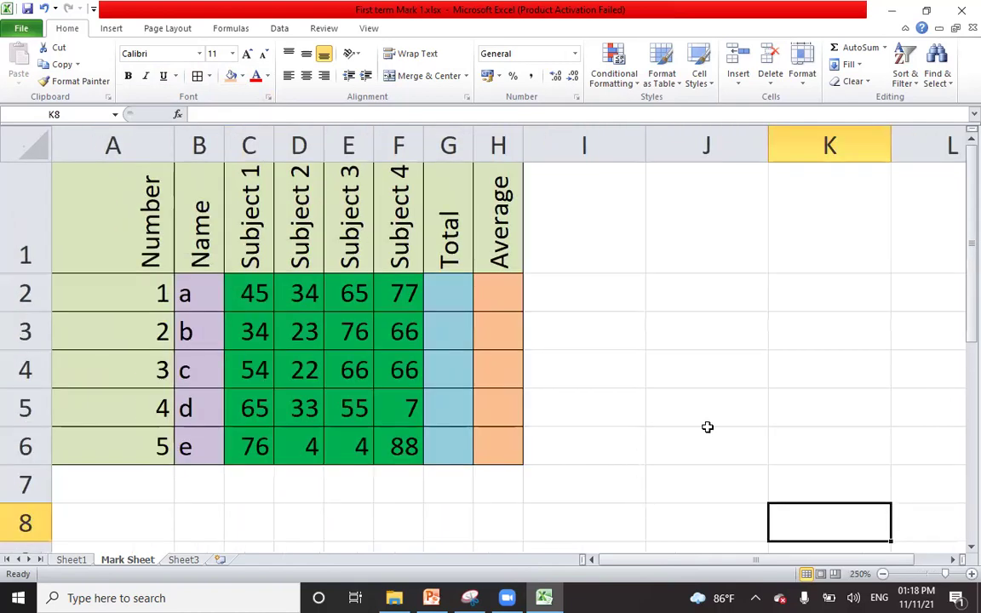
{"action": "left_click", "coordinate": [709, 426]}
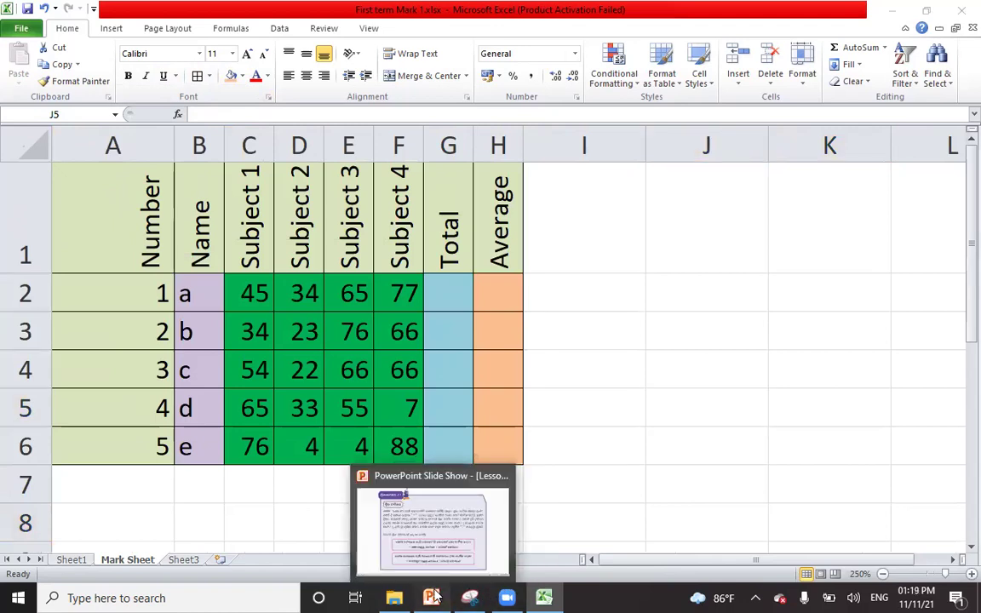
{"action": "left_click", "coordinate": [432, 473]}
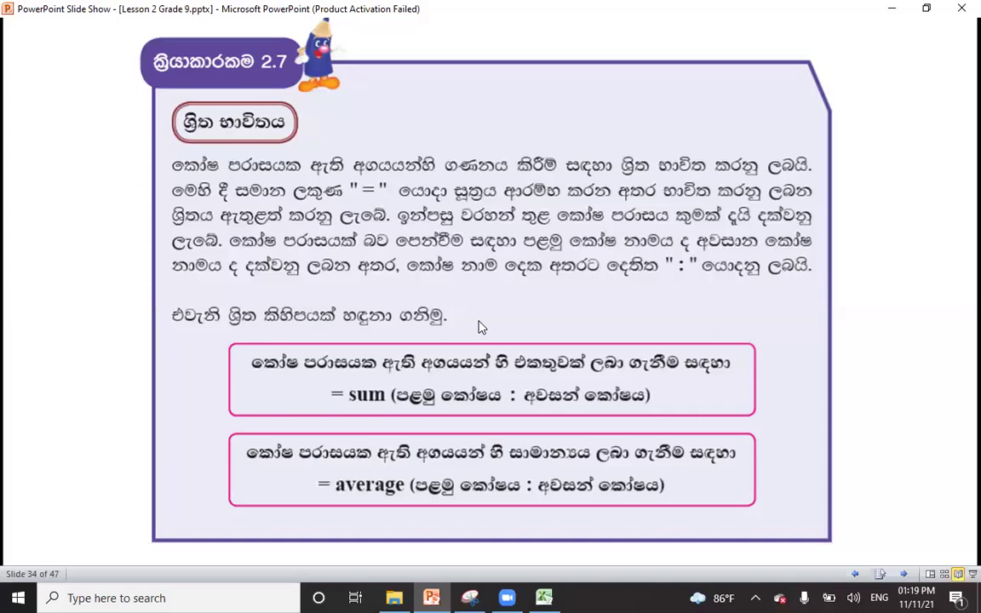
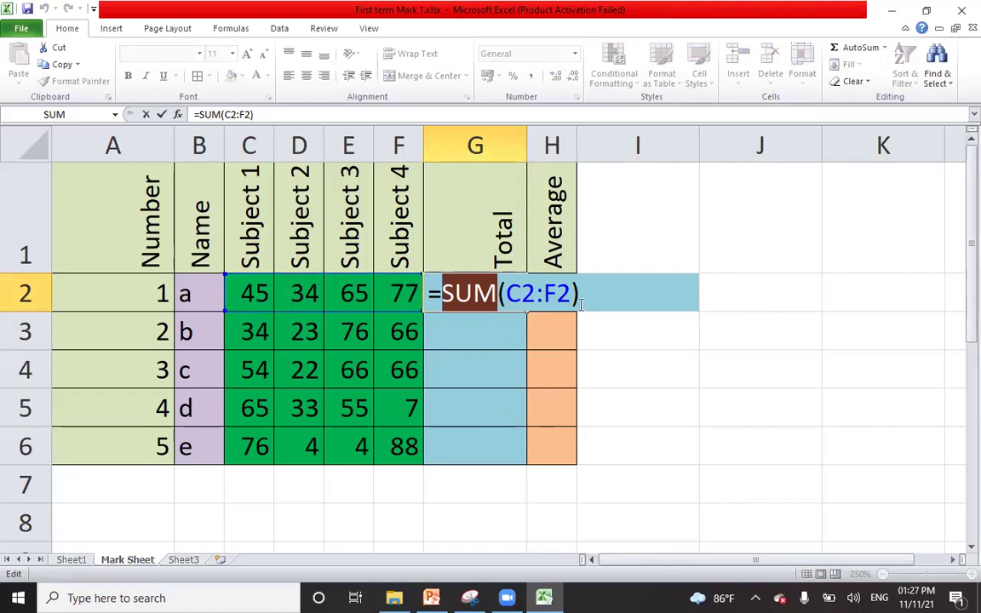
Enter the formula =SUM(C2:F2) in G2 and fill it down the Total column through G6.
{"action": "key", "text": "Return"}
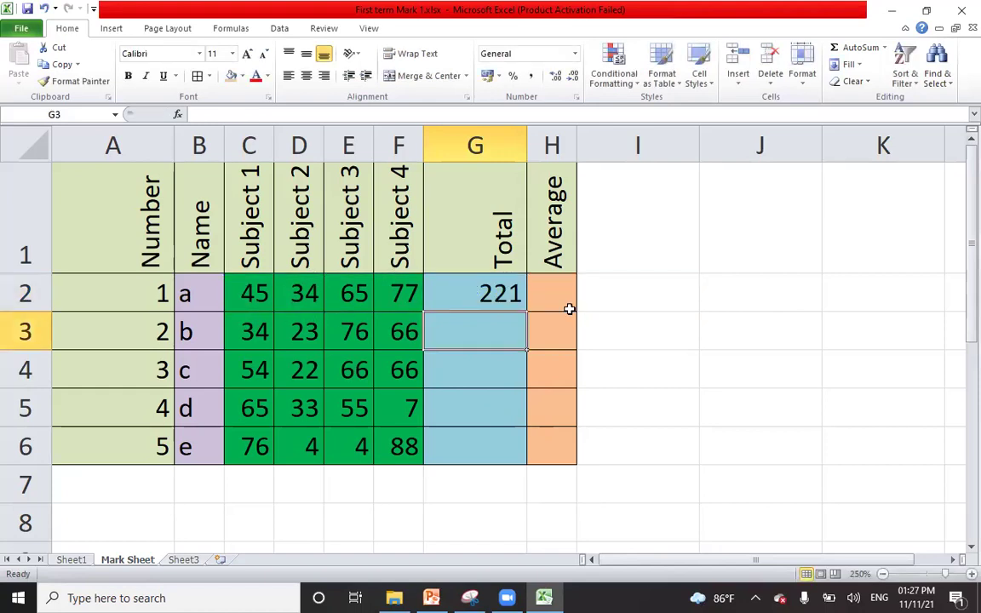
{"action": "left_click", "coordinate": [491, 290]}
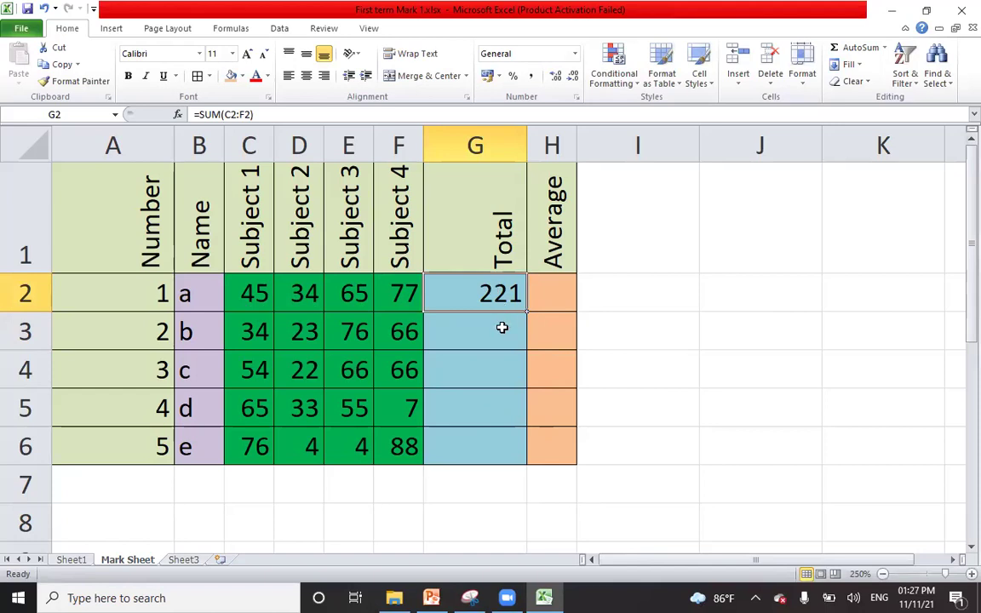
{"action": "left_click_drag", "start_coordinate": [524, 392], "coordinate": [517, 472]}
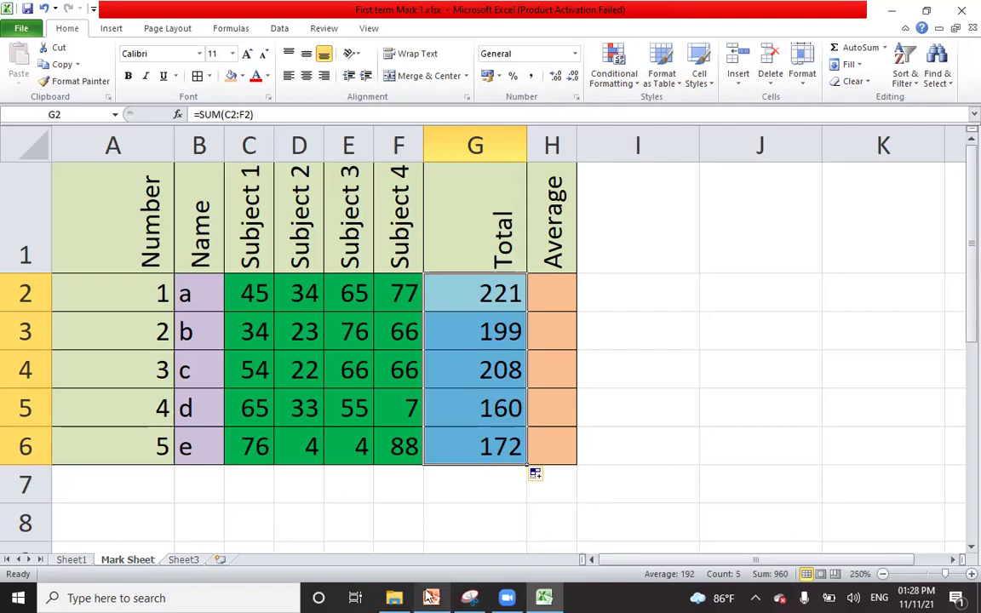
Consult the average syntax on the PowerPoint slide and enter =AVERAGE(C2:F2) in cell H2 of the Excel mark sheet.
{"action": "left_click", "coordinate": [430, 598]}
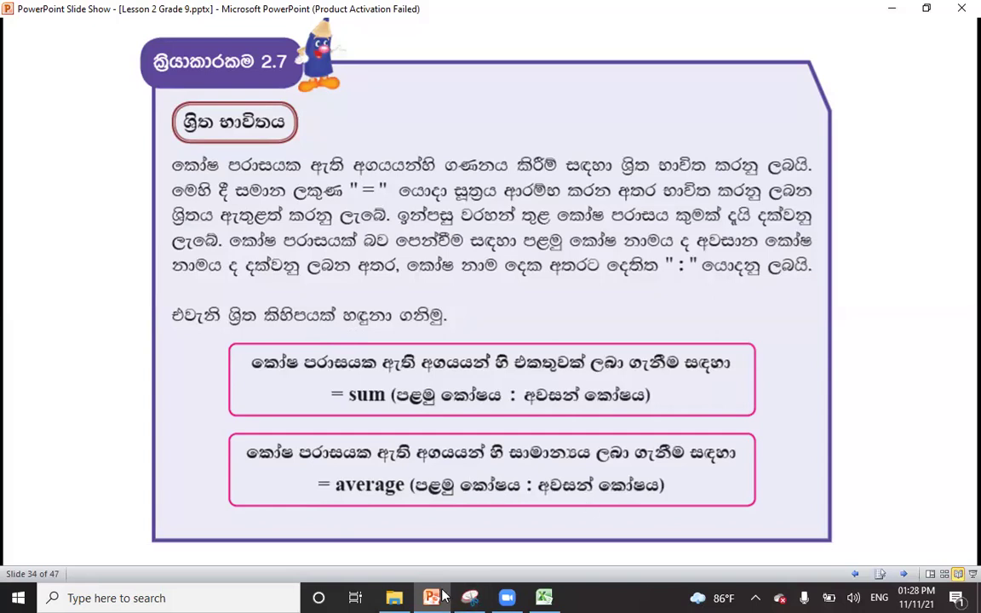
{"action": "left_click", "coordinate": [543, 597]}
{"action": "left_click", "coordinate": [549, 289]}
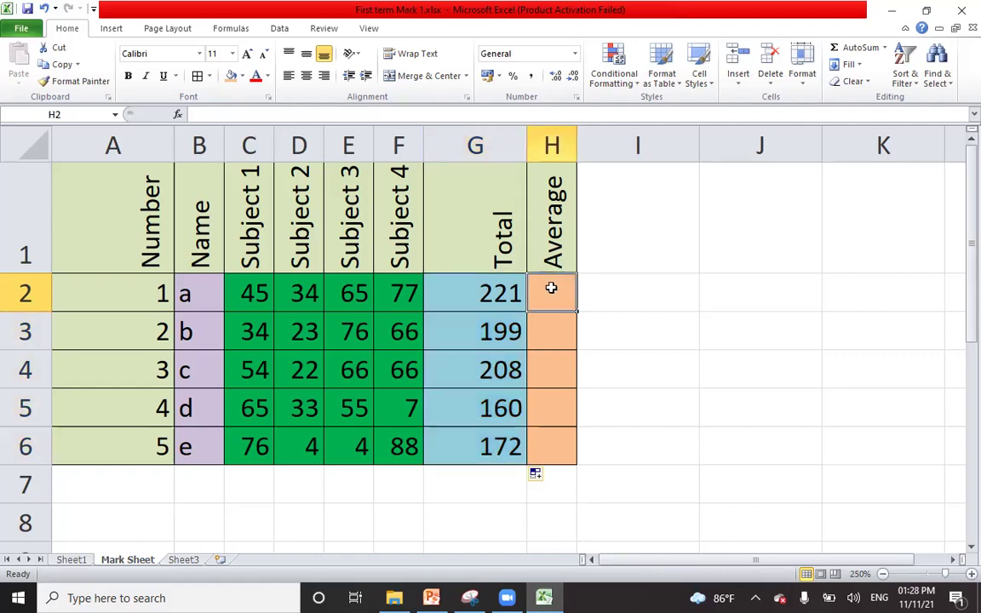
{"action": "double_click", "coordinate": [552, 289]}
{"action": "type", "text": "=ave"}
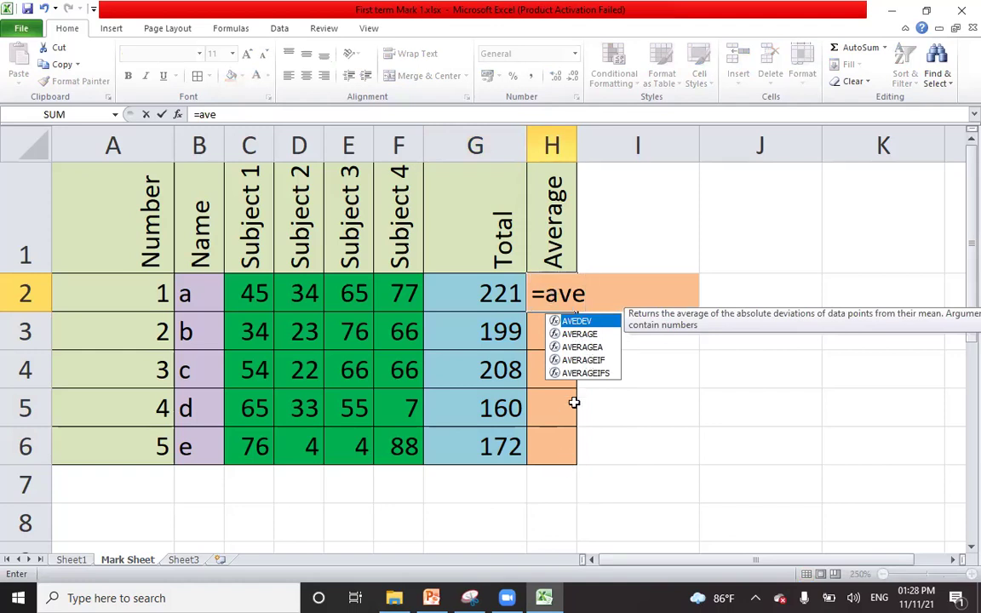
{"action": "double_click", "coordinate": [575, 332]}
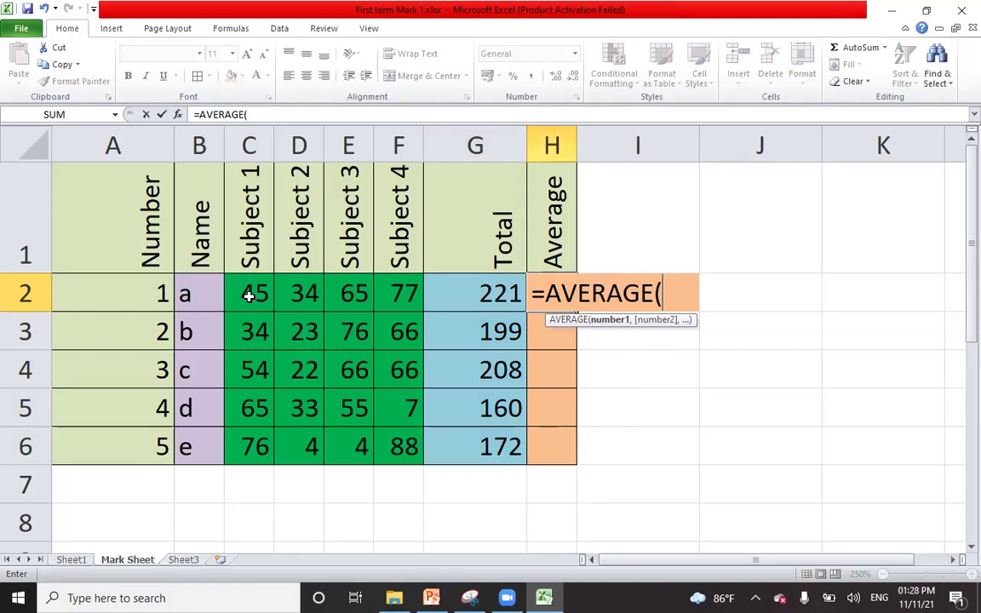
{"action": "left_click_drag", "start_coordinate": [245, 293], "coordinate": [406, 294]}
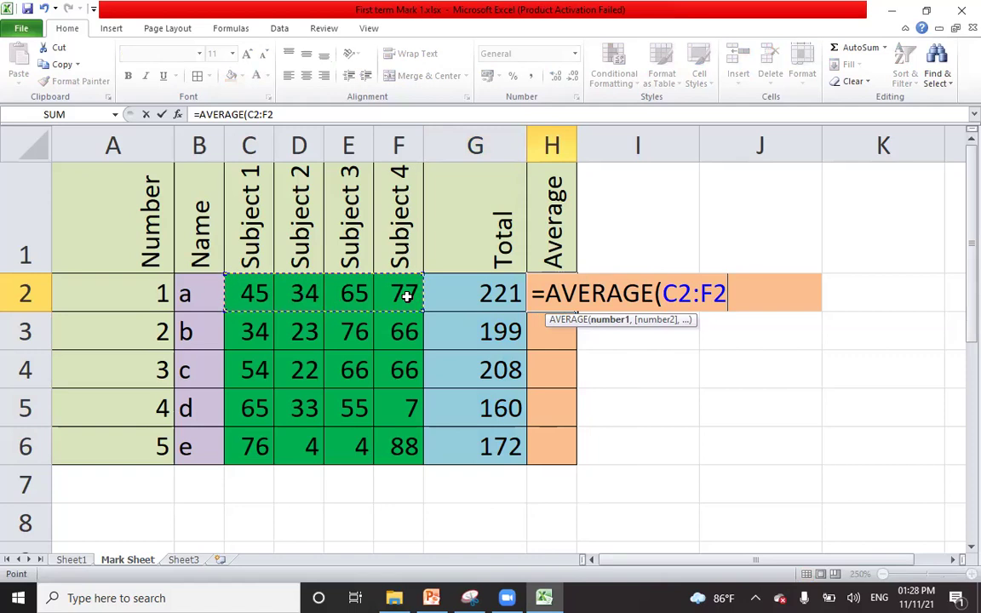
{"action": "key", "text": "Return"}
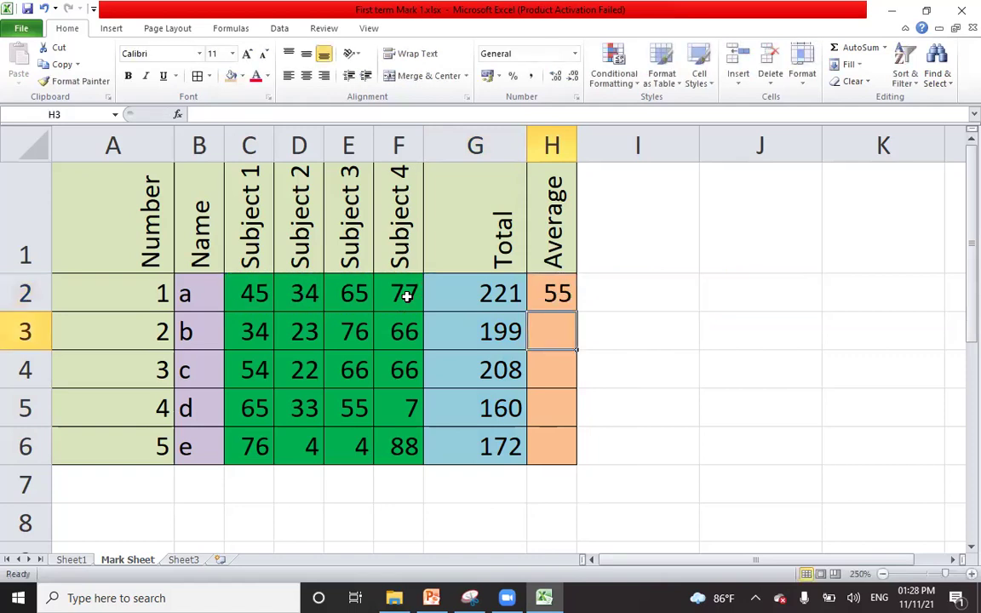
AutoFit column H to its contents and fill the AVERAGE formula from H2 down through H6.
{"action": "left_click_drag", "start_coordinate": [577, 139], "coordinate": [622, 146]}
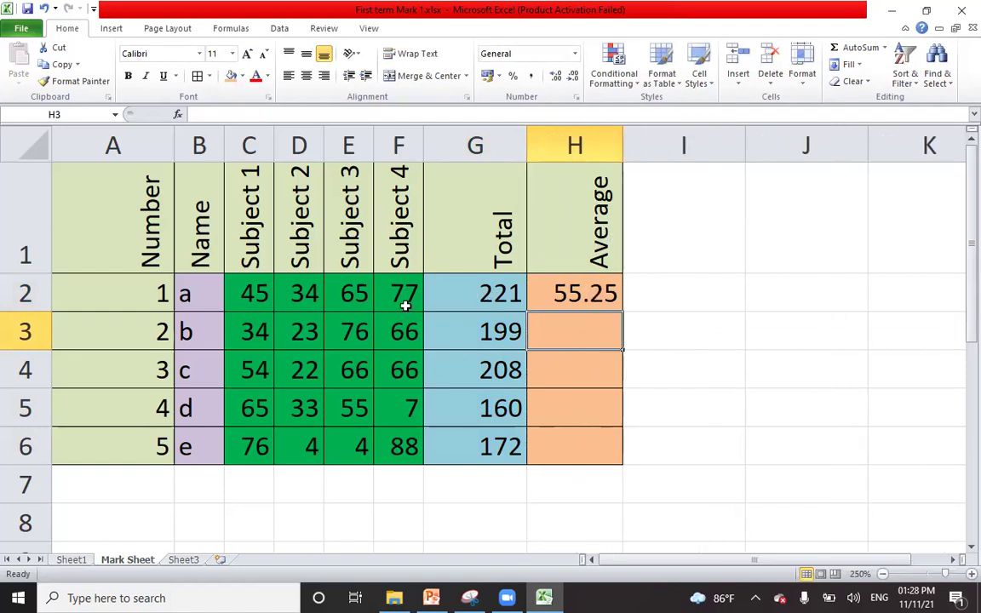
{"action": "left_click_drag", "start_coordinate": [624, 147], "coordinate": [586, 146]}
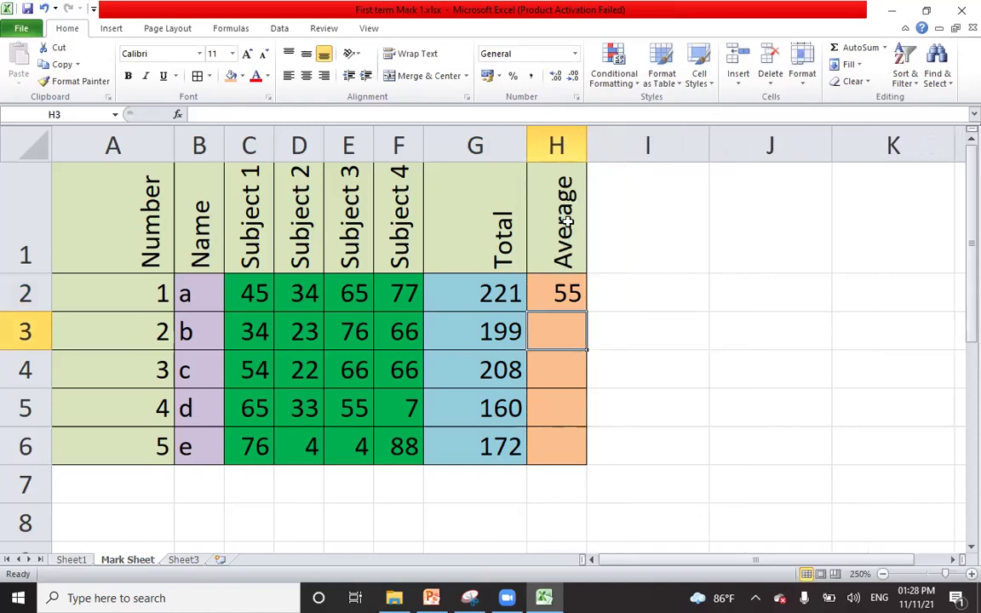
{"action": "double_click", "coordinate": [586, 137]}
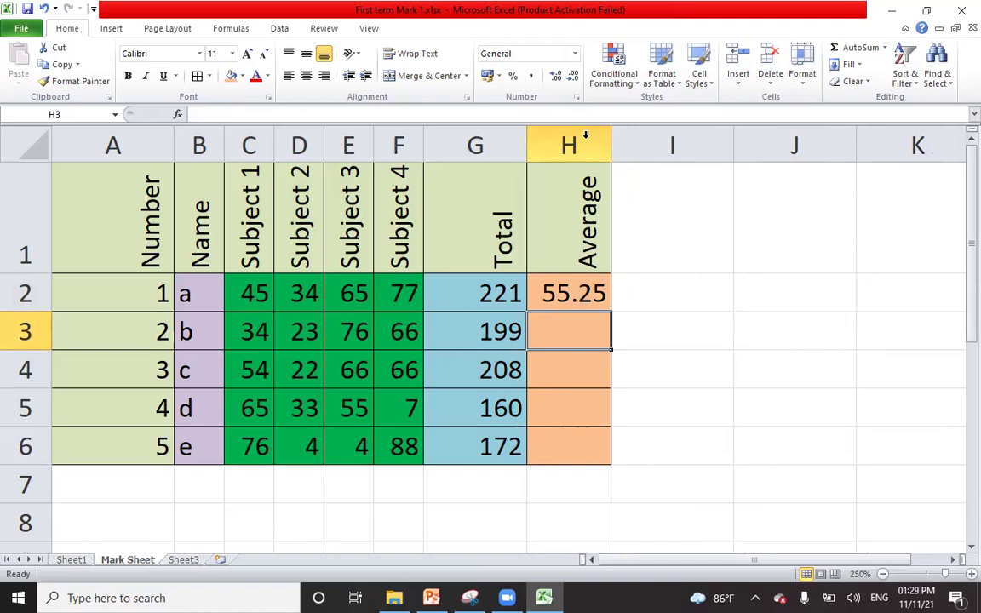
{"action": "left_click", "coordinate": [553, 282]}
{"action": "left_click_drag", "start_coordinate": [612, 313], "coordinate": [607, 469]}
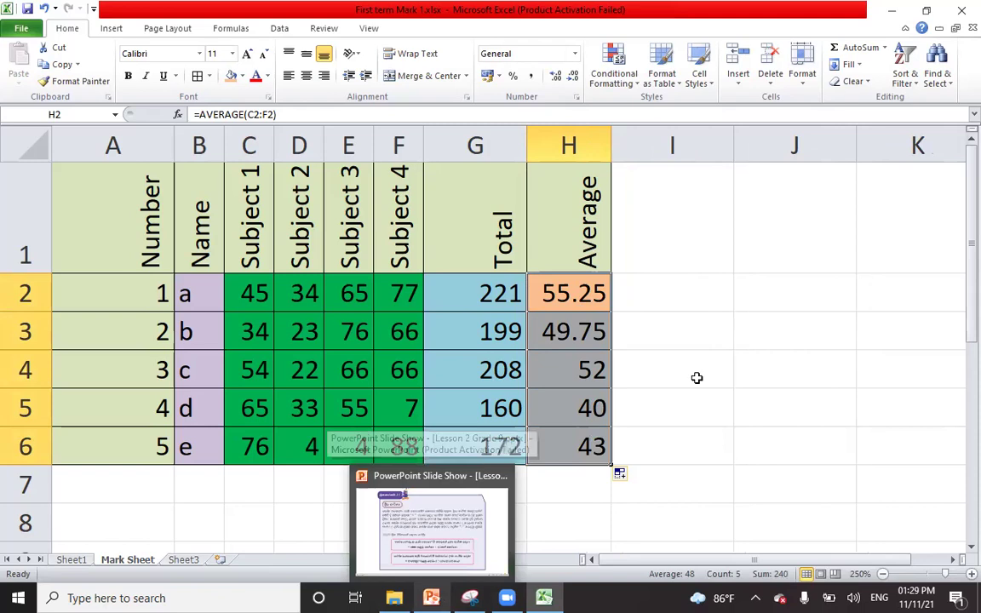
Examine the formulas in G2, H2 and H6 against the marks in C2:F2 and C6:F6, and return to the PowerPoint function slide.
{"action": "double_click", "coordinate": [501, 297]}
{"action": "key", "text": "Return"}
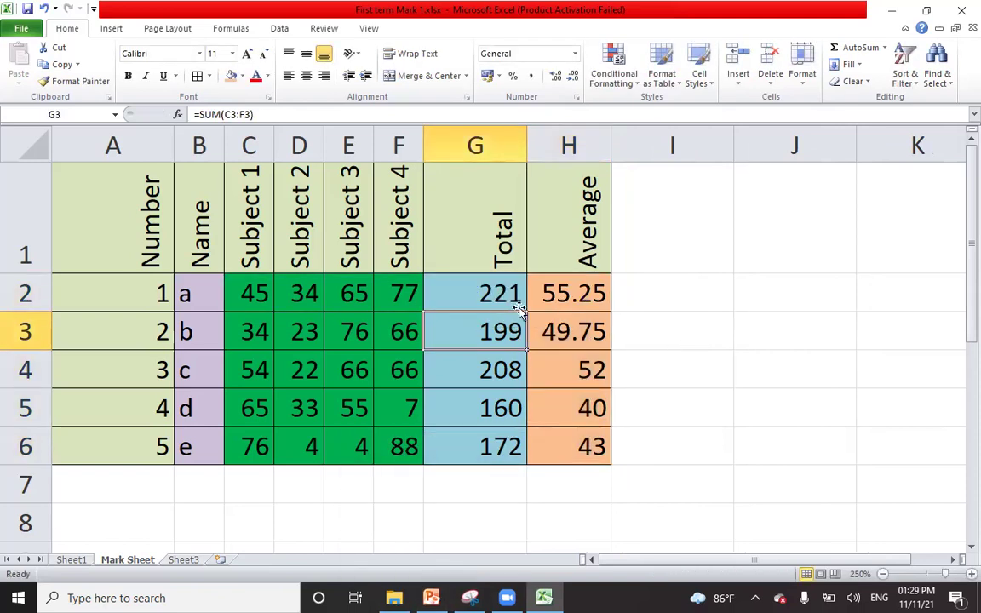
{"action": "double_click", "coordinate": [582, 299]}
{"action": "key", "text": "Return"}
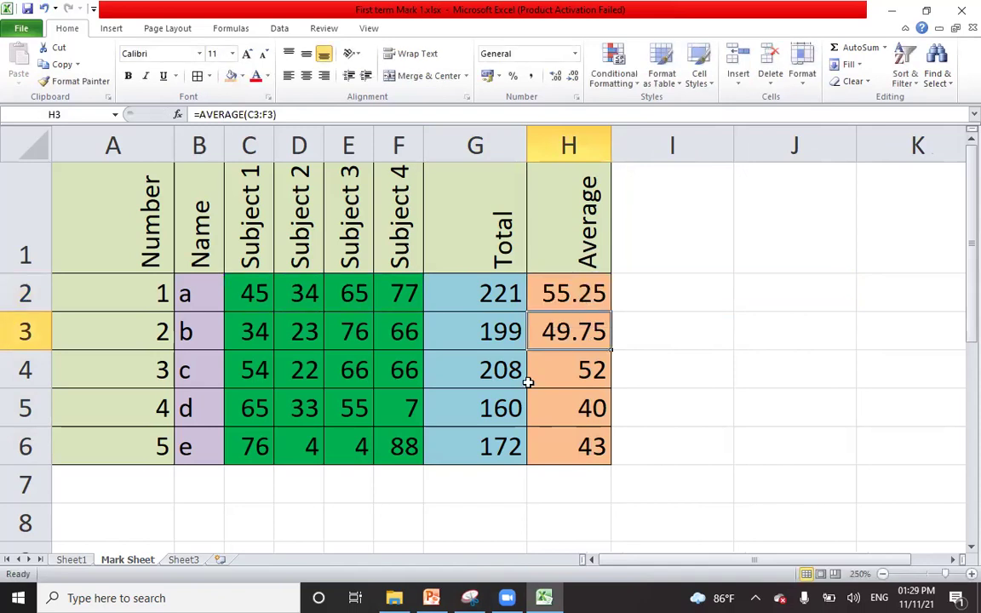
{"action": "left_click", "coordinate": [569, 289]}
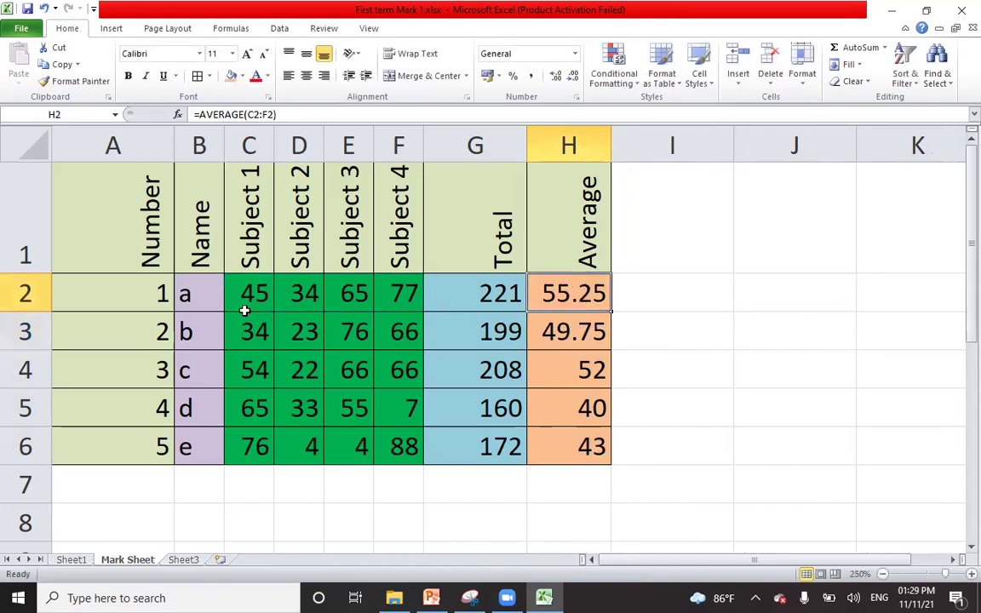
{"action": "left_click_drag", "start_coordinate": [250, 291], "coordinate": [388, 290]}
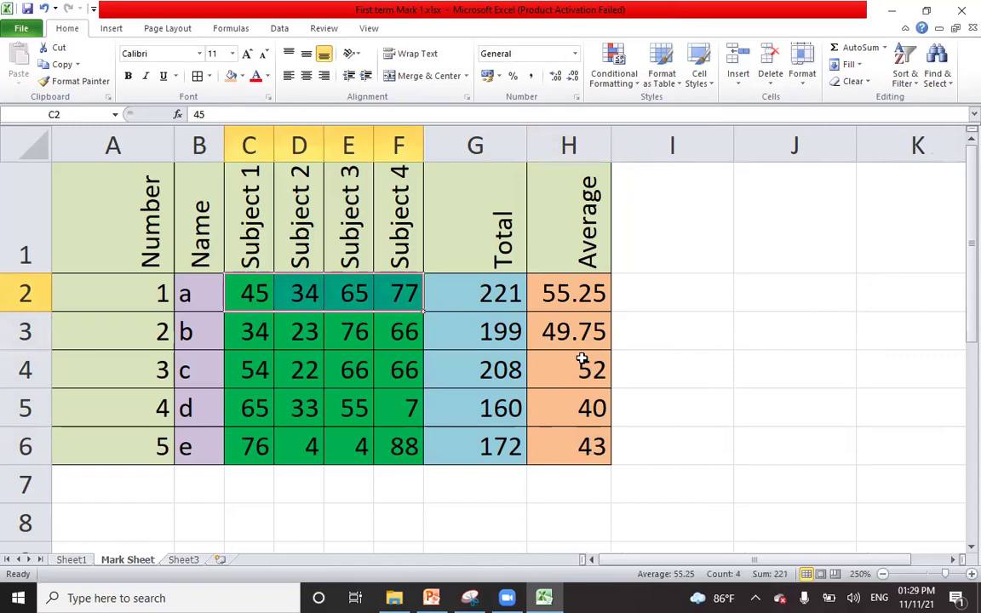
{"action": "left_click", "coordinate": [560, 445]}
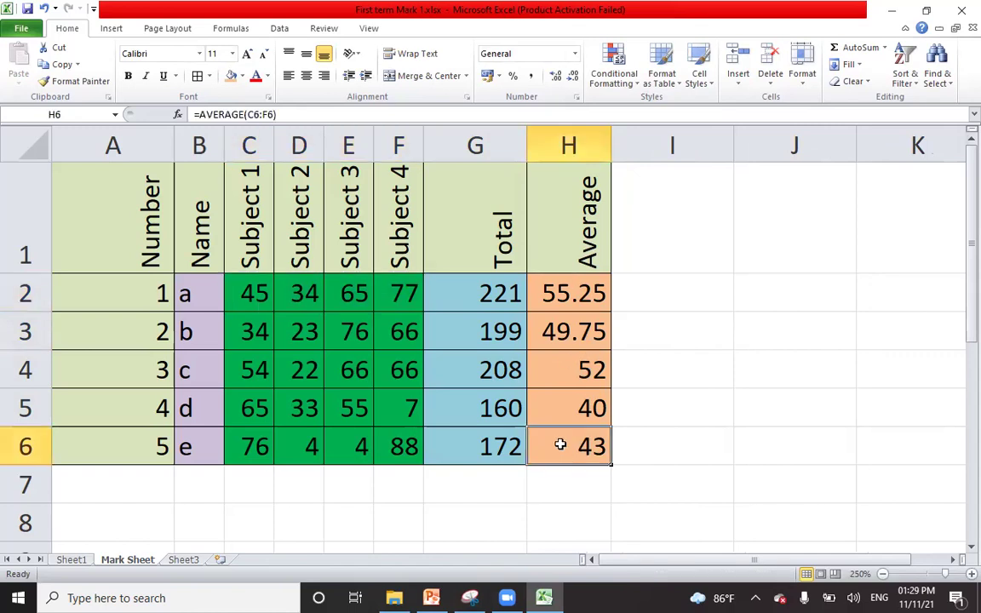
{"action": "left_click_drag", "start_coordinate": [256, 445], "coordinate": [400, 444]}
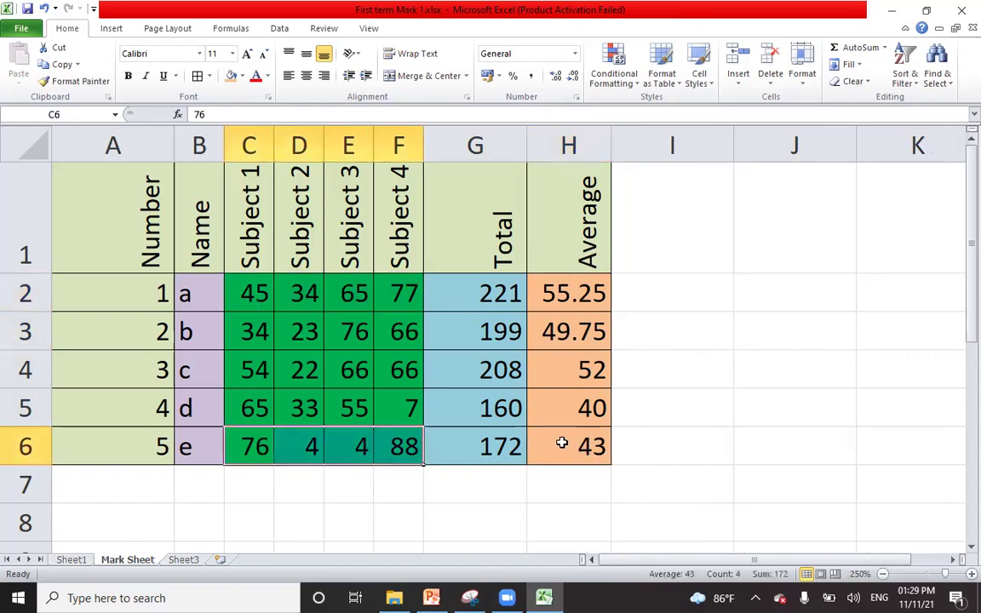
{"action": "double_click", "coordinate": [562, 443]}
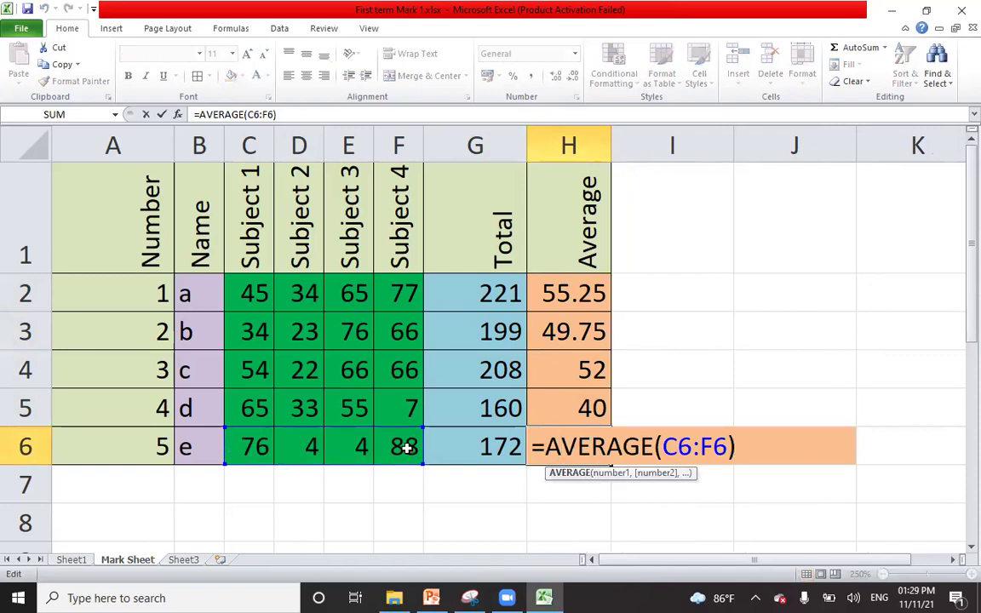
{"action": "key", "text": "Return"}
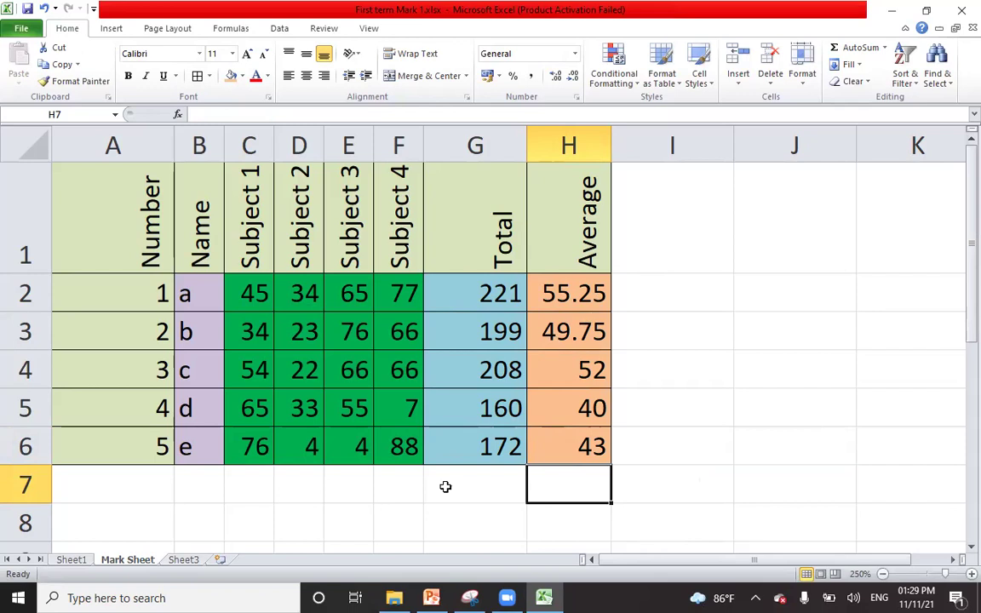
{"action": "left_click", "coordinate": [431, 596]}
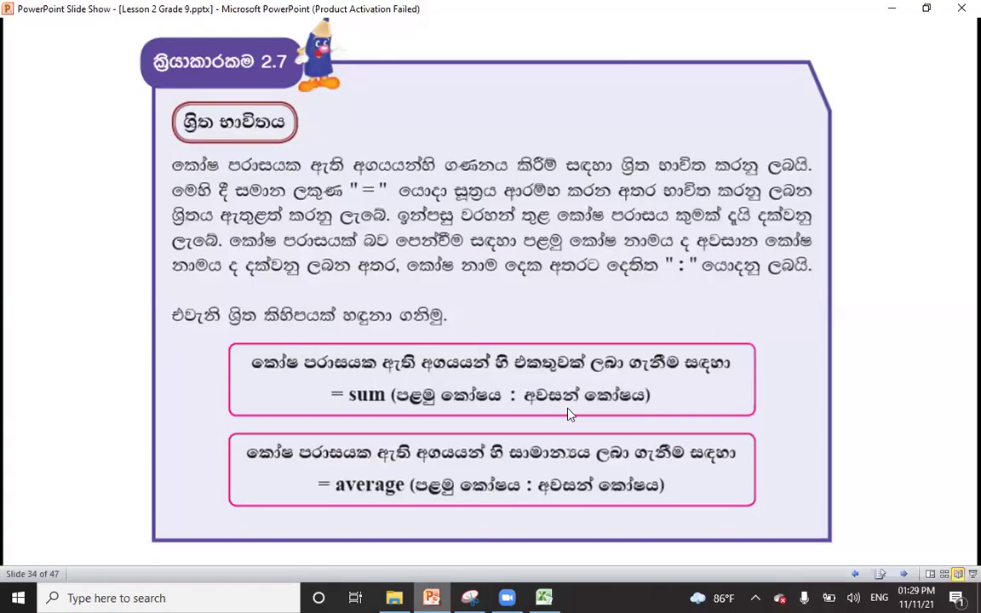
Consult the count syntax on the next PowerPoint slide and enter =COUNT(C2:F2) in cell I2 of the Excel mark sheet.
{"action": "left_click", "coordinate": [570, 415]}
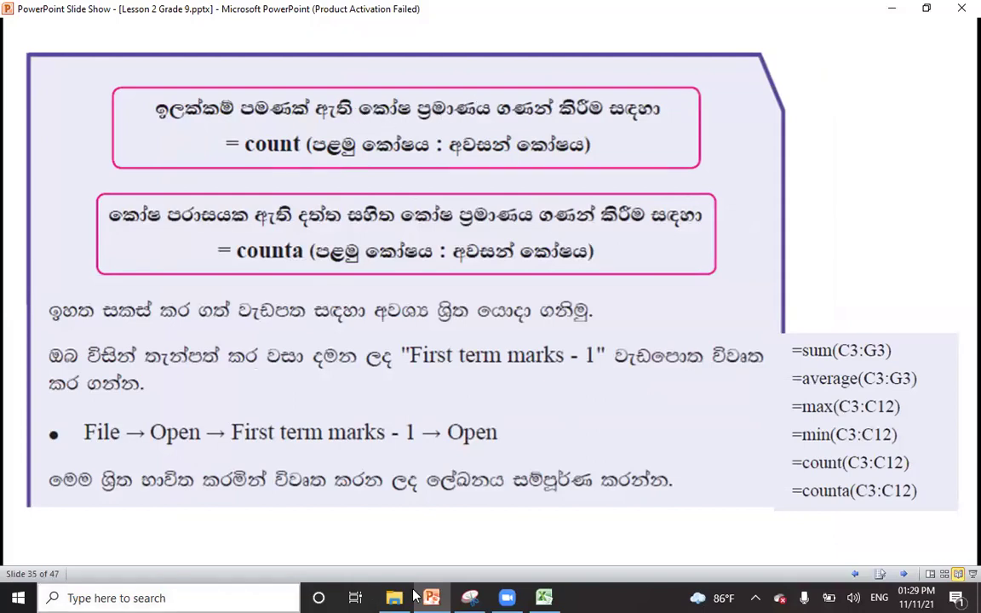
{"action": "left_click", "coordinate": [544, 596]}
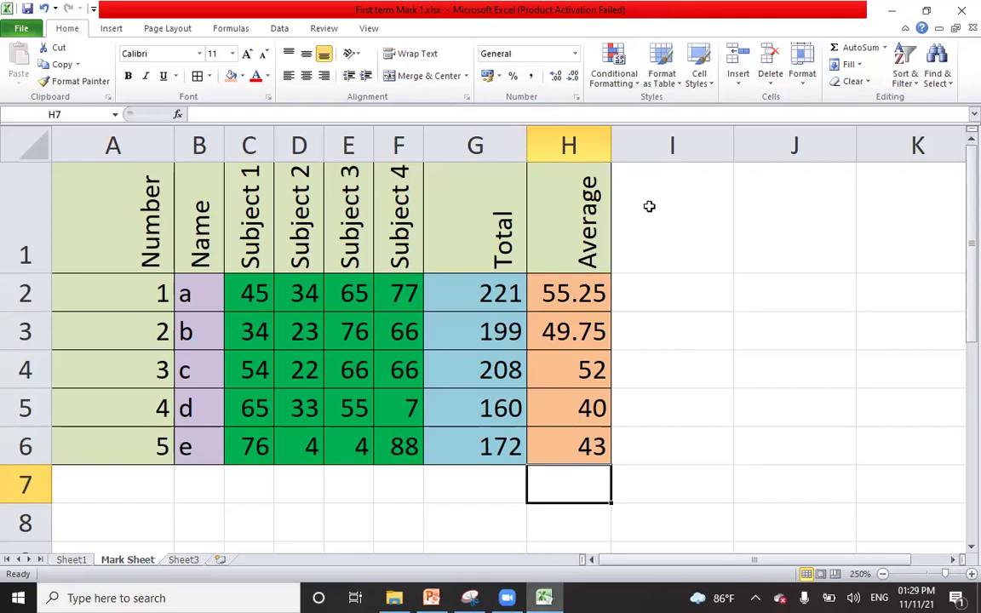
{"action": "left_click", "coordinate": [644, 240]}
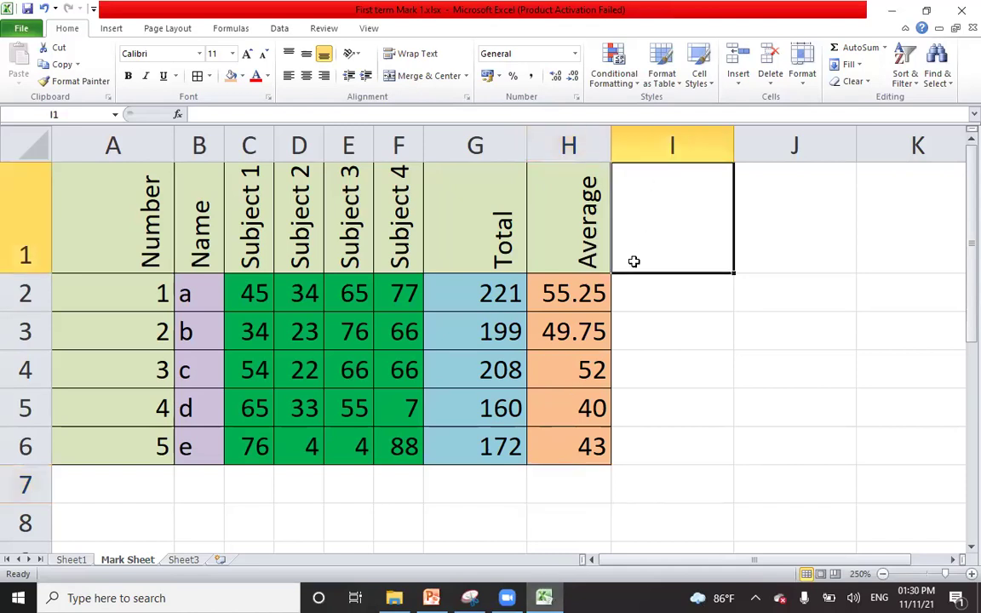
{"action": "left_click", "coordinate": [685, 298]}
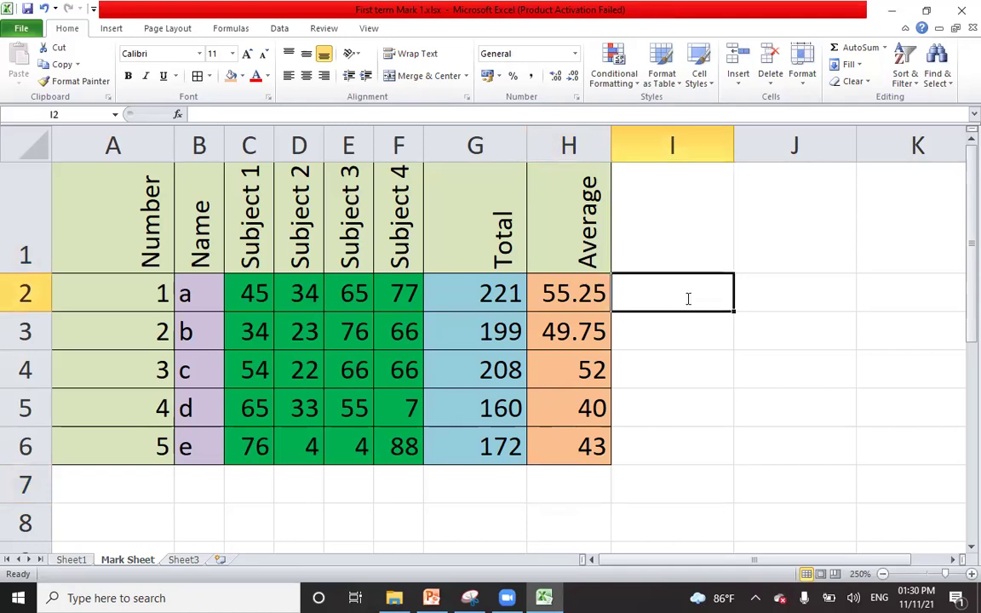
{"action": "type", "text": "=count"}
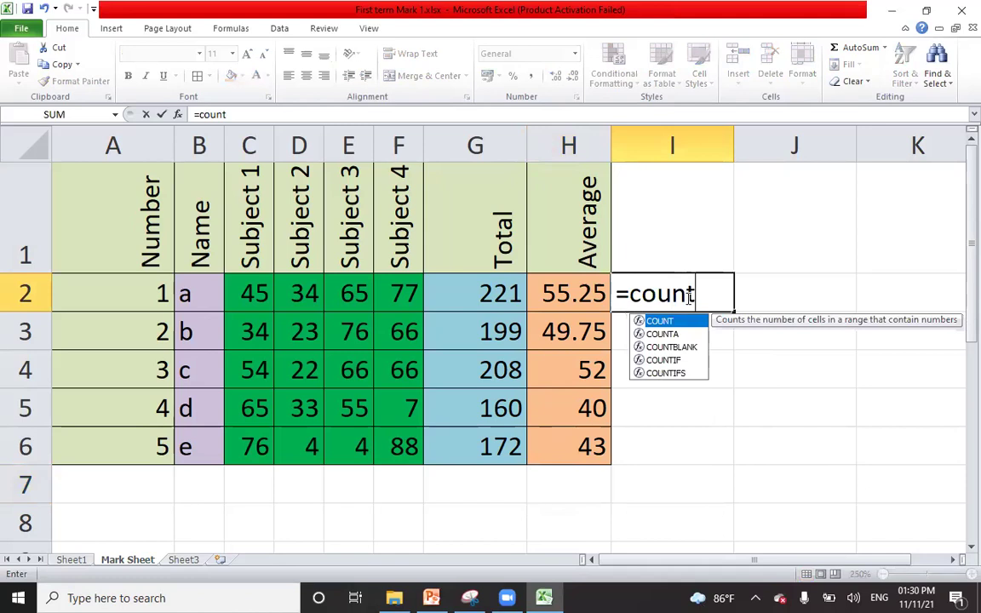
{"action": "key", "text": "Tab"}
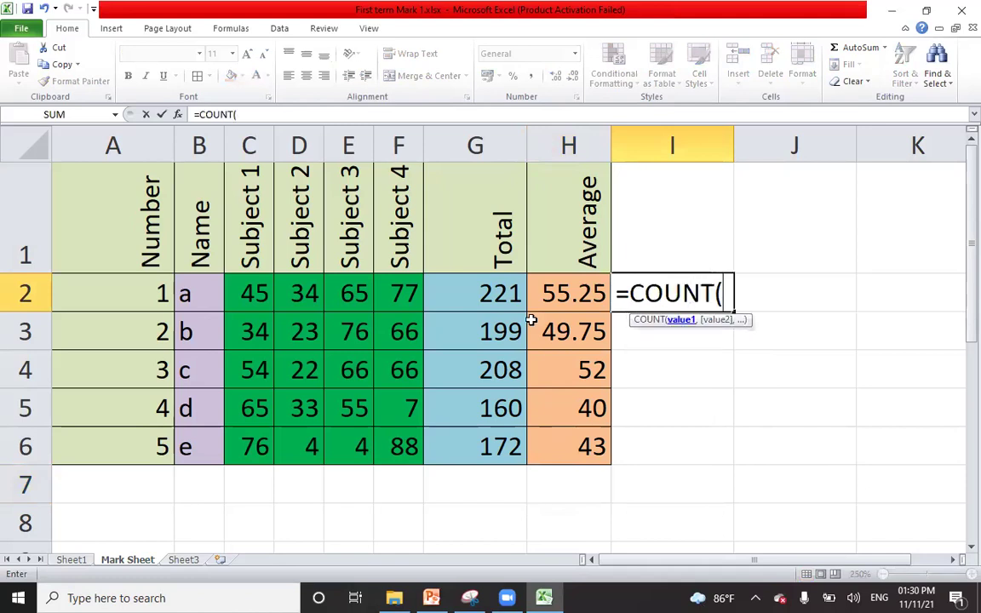
{"action": "left_click_drag", "start_coordinate": [247, 293], "coordinate": [387, 292]}
{"action": "key", "text": "Return"}
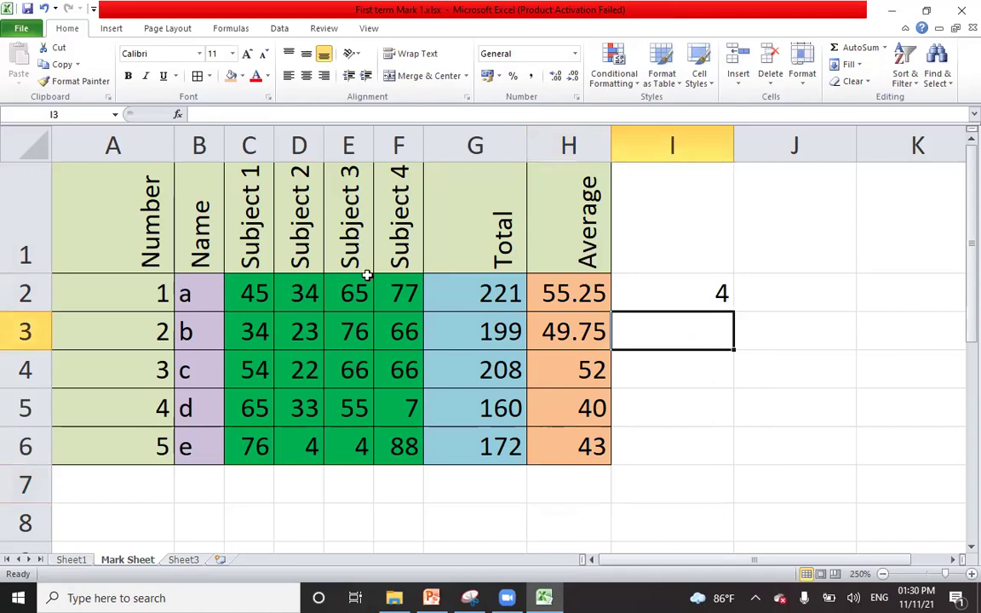
Review the counted marks in C2:F2, replace the mark in E2 with the text a, and check the COUNT formula in I2.
{"action": "left_click", "coordinate": [250, 293]}
{"action": "left_click", "coordinate": [289, 293]}
{"action": "left_click", "coordinate": [341, 293]}
{"action": "left_click", "coordinate": [400, 291]}
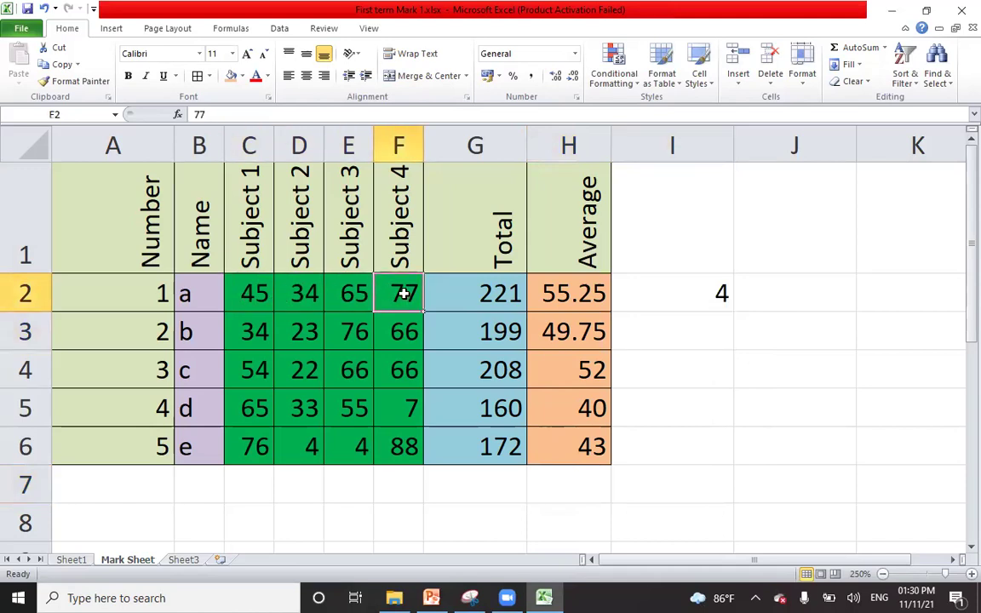
{"action": "left_click", "coordinate": [349, 292]}
{"action": "type", "text": "a"}
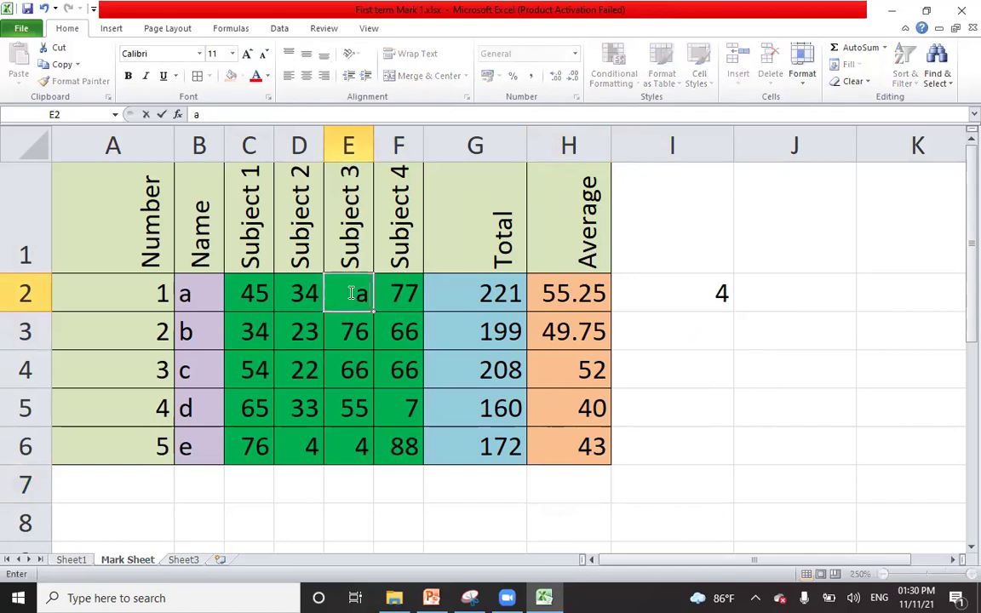
{"action": "left_click", "coordinate": [716, 416]}
{"action": "left_click", "coordinate": [706, 305]}
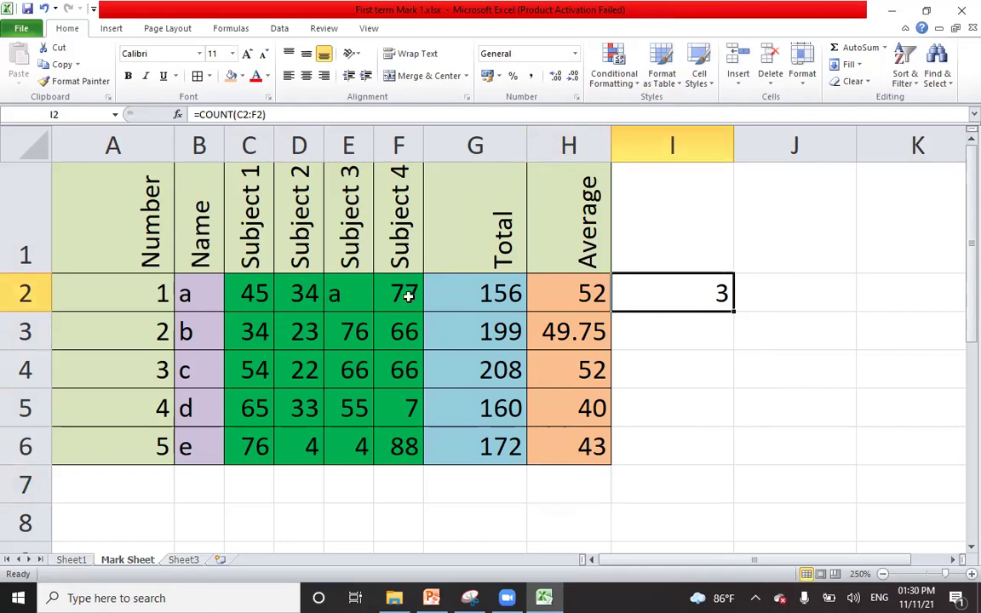
Clear the contents of E2 and fill the COUNT formula from I2 down through I6.
{"action": "left_click", "coordinate": [345, 293]}
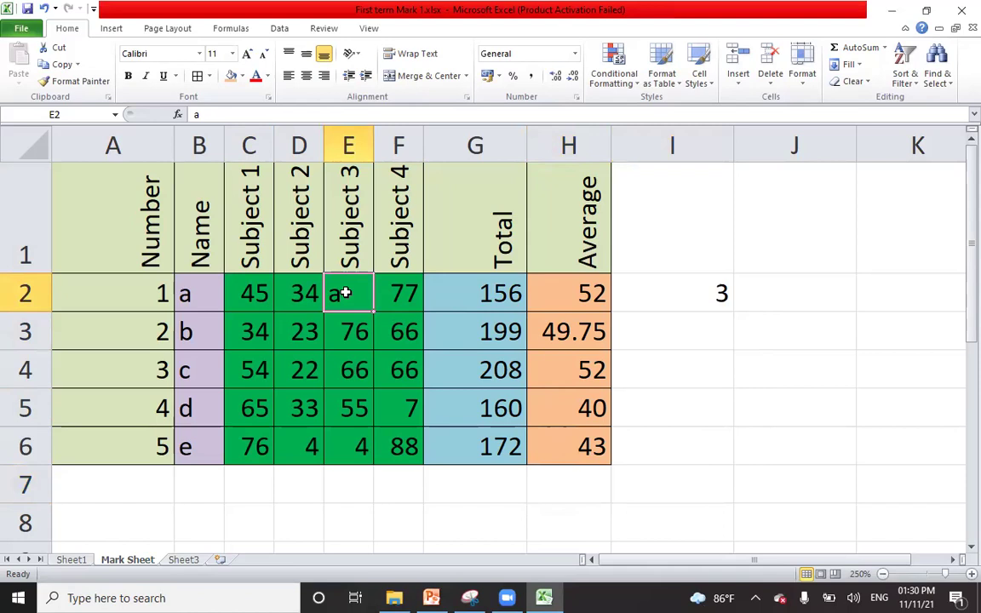
{"action": "key", "text": "Delete"}
{"action": "left_click", "coordinate": [803, 460]}
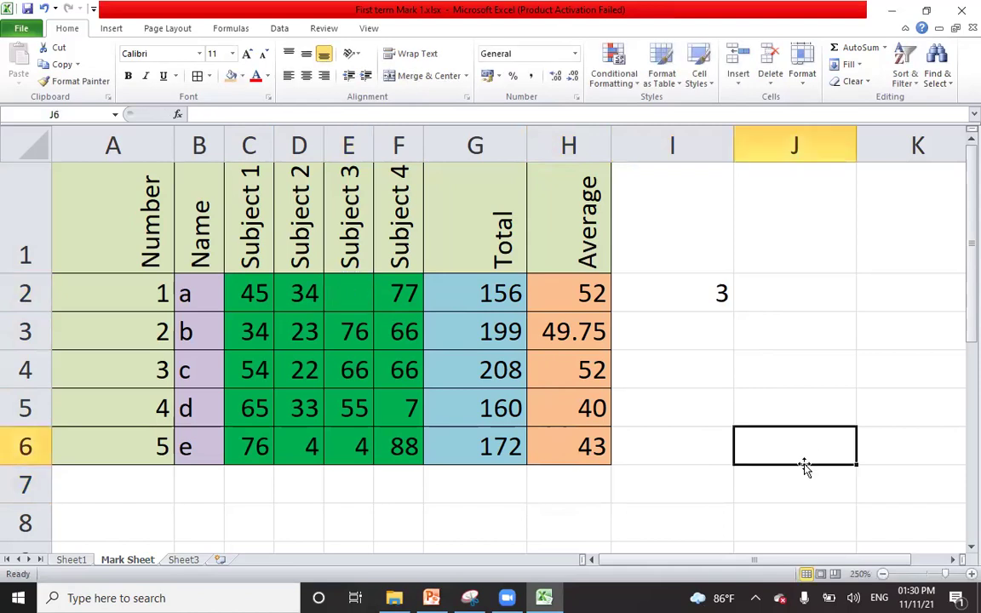
{"action": "left_click", "coordinate": [685, 289]}
{"action": "left_click_drag", "start_coordinate": [733, 312], "coordinate": [723, 464]}
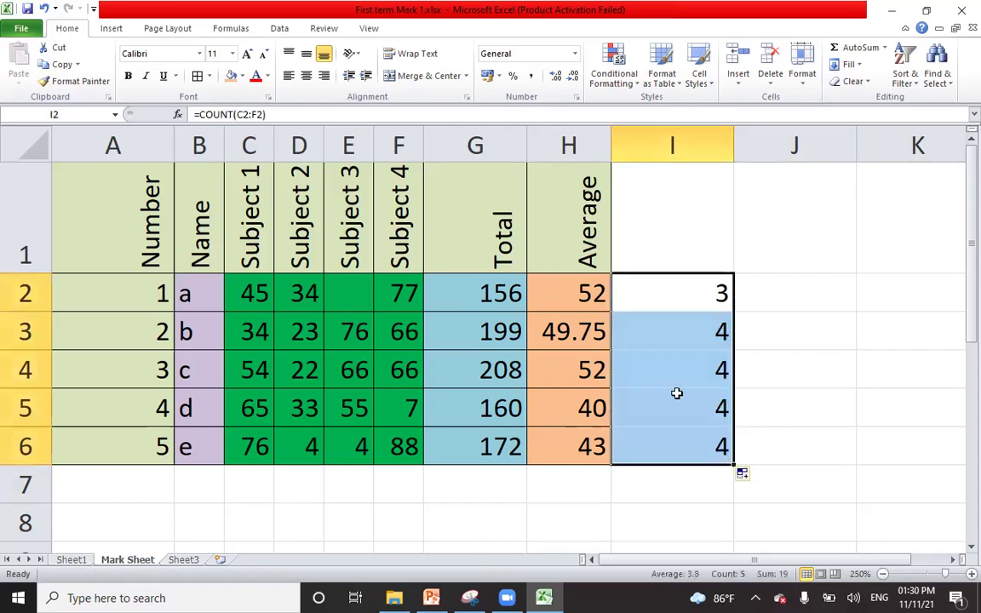
Replace the mark in F5 with the text sa to test the COUNT formula in that row.
{"action": "left_click", "coordinate": [381, 407]}
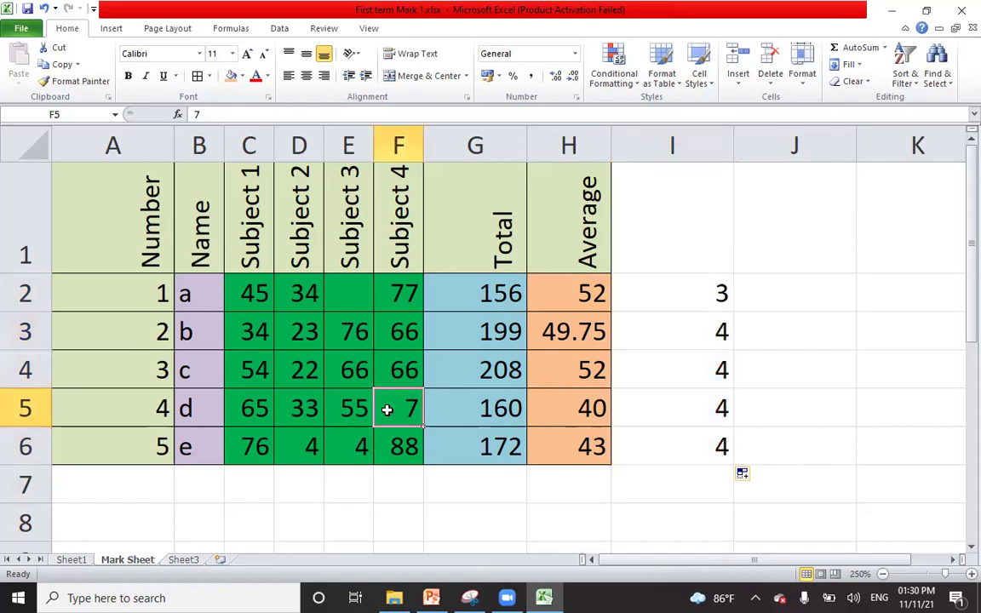
{"action": "type", "text": "sa"}
{"action": "left_click", "coordinate": [745, 515]}
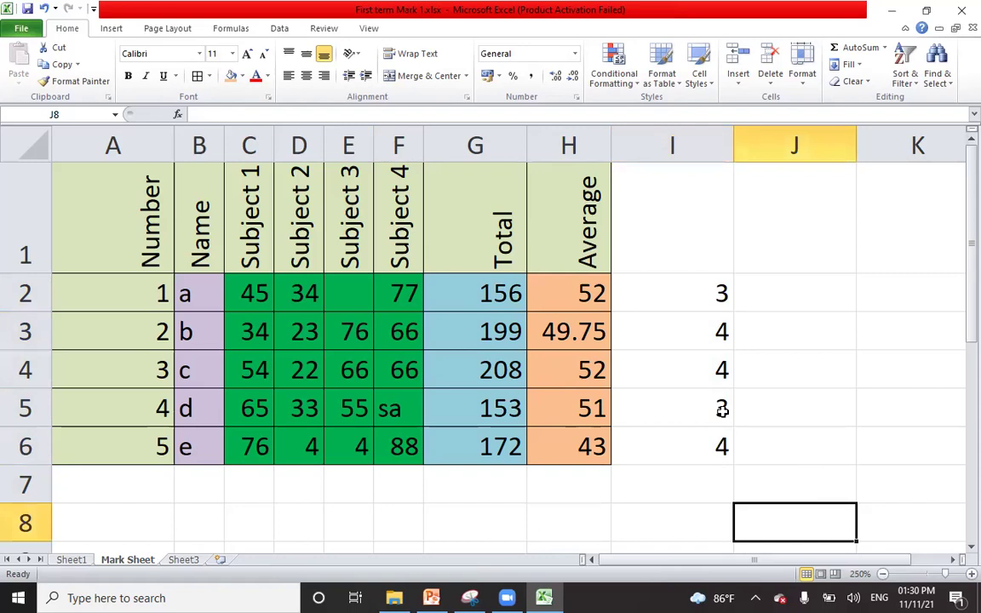
Undo the test edits in F5 and E2 together with the COUNT fill in I3:I6.
{"action": "key", "text": "ctrl+z"}
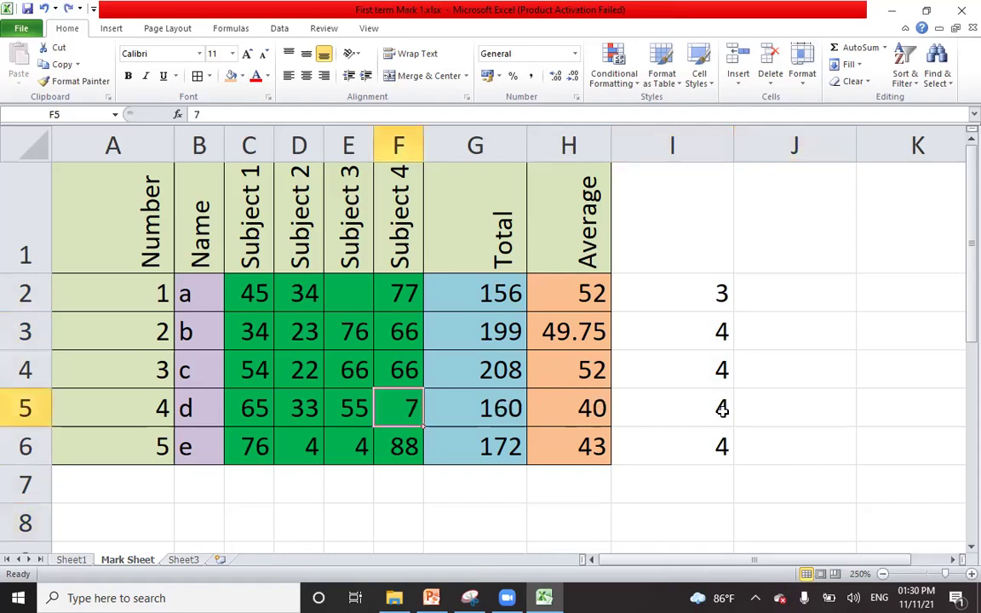
{"action": "key", "text": "ctrl+z"}
{"action": "key", "text": "ctrl+z"}
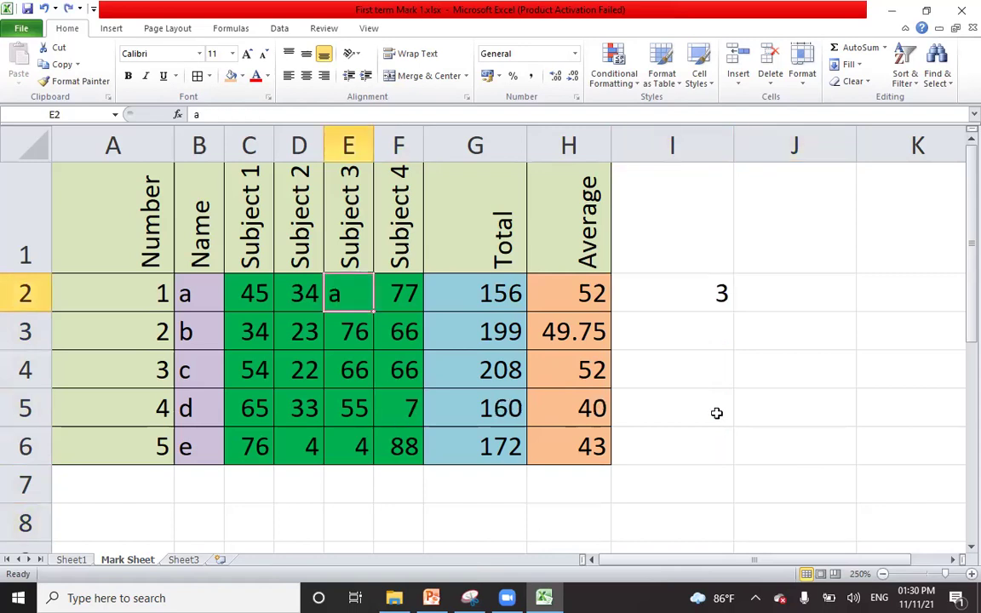
{"action": "key", "text": "ctrl+z"}
Examine the COUNT formula in I2 and compare it with the function syntax on the PowerPoint slides.
{"action": "left_click", "coordinate": [694, 294]}
{"action": "double_click", "coordinate": [693, 293]}
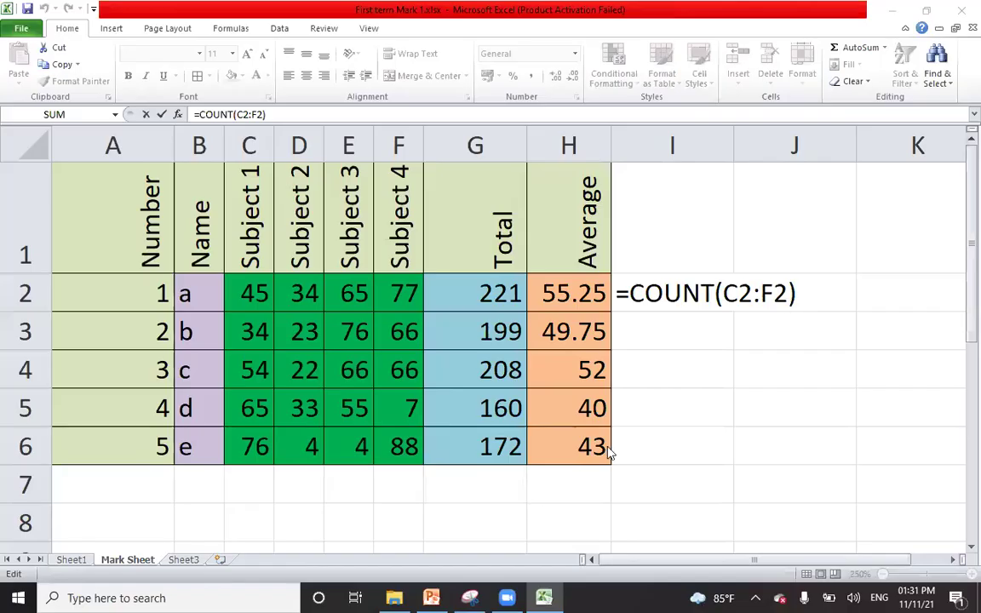
{"action": "key", "text": "alt+Tab"}
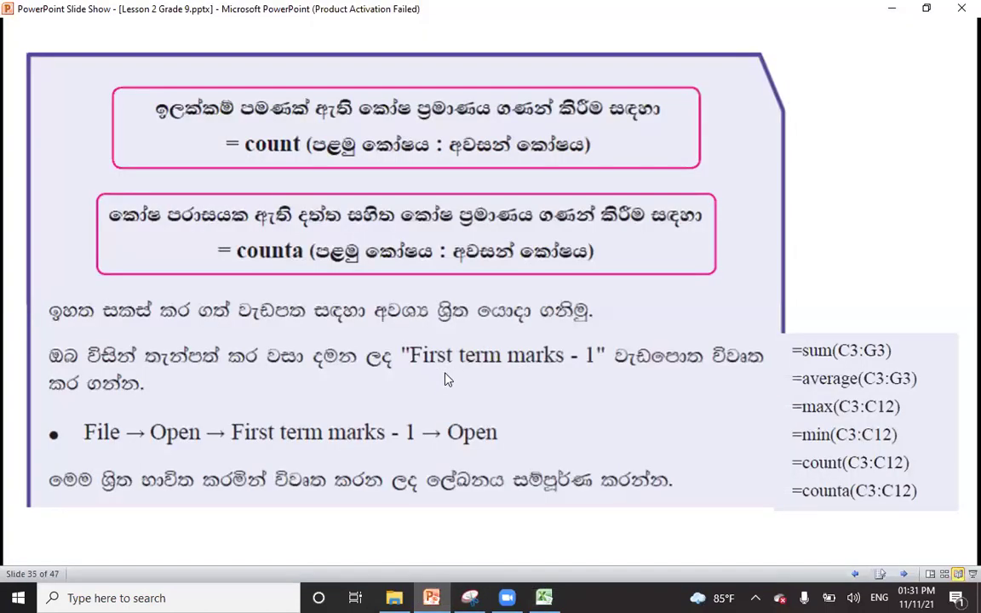
{"action": "left_click", "coordinate": [448, 380]}
{"action": "key", "text": "Left"}
{"action": "left_click", "coordinate": [542, 596]}
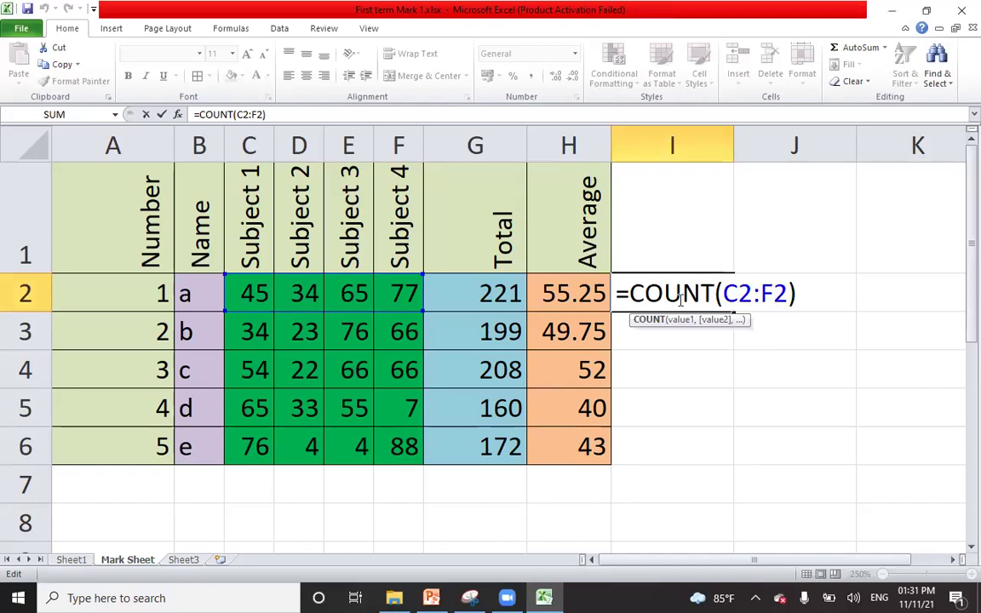
{"action": "key", "text": "Return"}
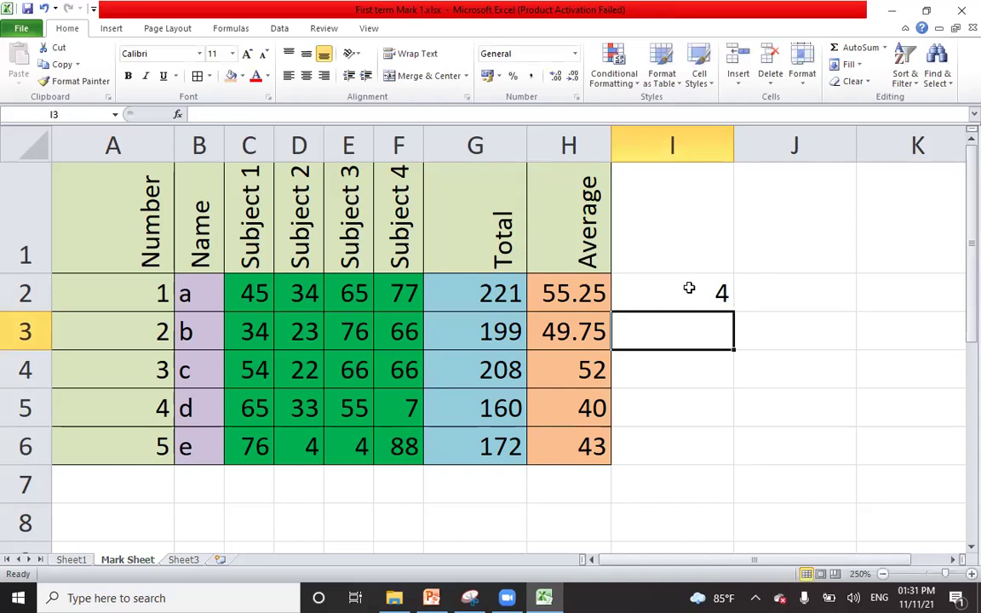
{"action": "left_click", "coordinate": [689, 289]}
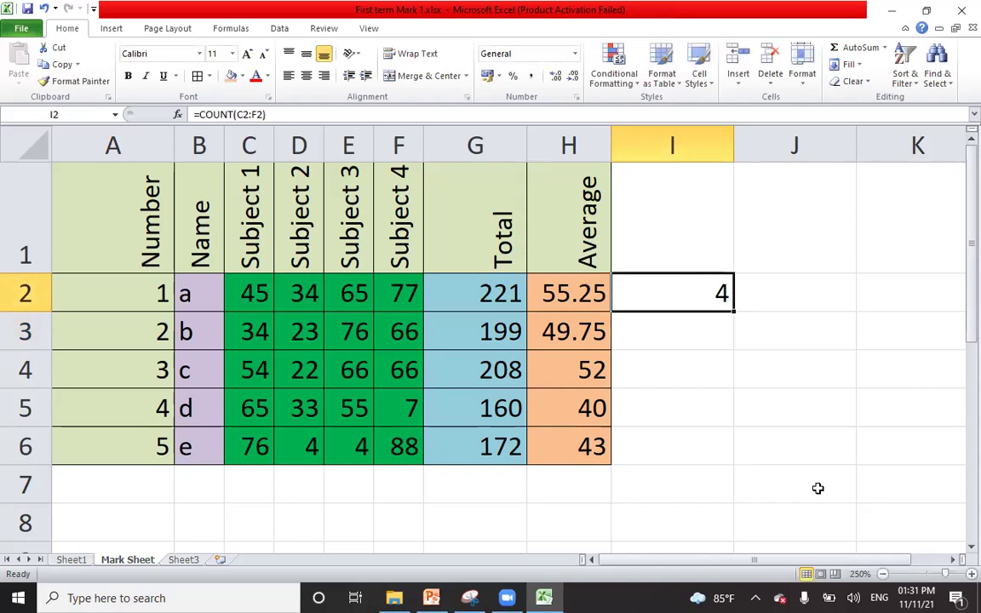
Enter the formula =COUNTA(A1:H6) in cell J2 to count the filled cells of the whole mark table.
{"action": "left_click", "coordinate": [796, 299]}
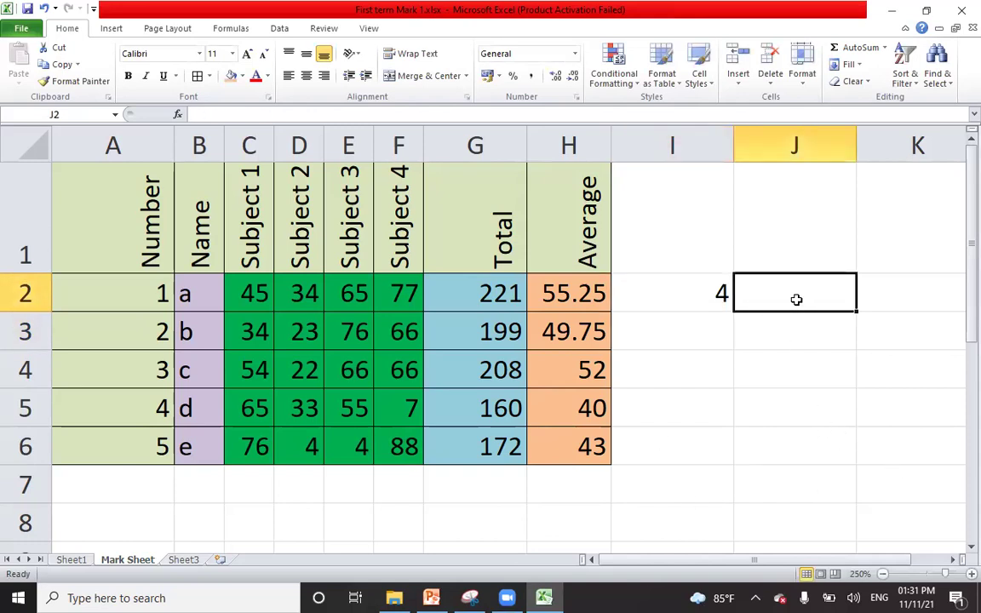
{"action": "type", "text": "=cau"}
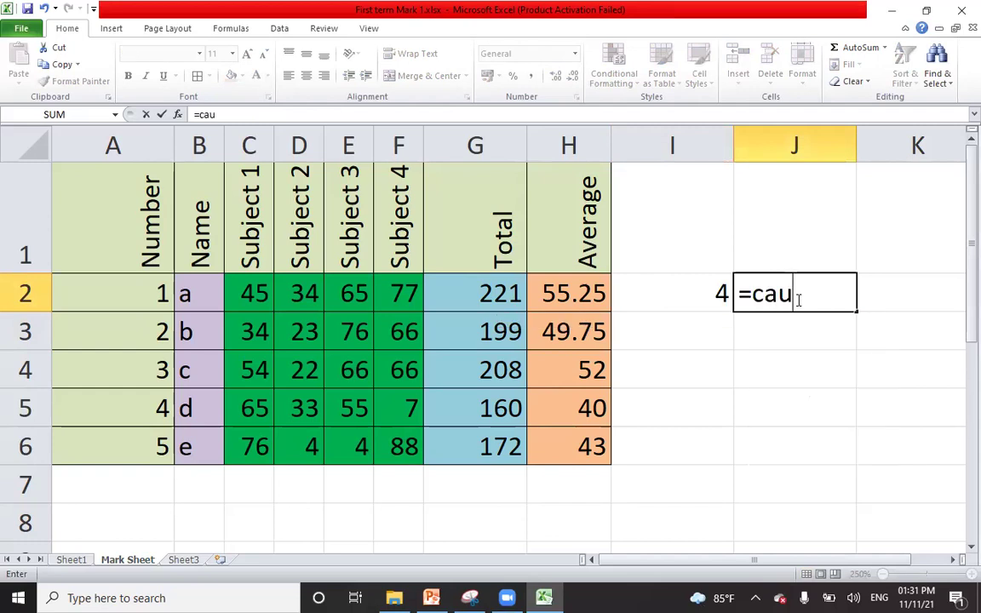
{"action": "key", "text": "BackSpace"}
{"action": "key", "text": "BackSpace"}
{"action": "type", "text": "ou"}
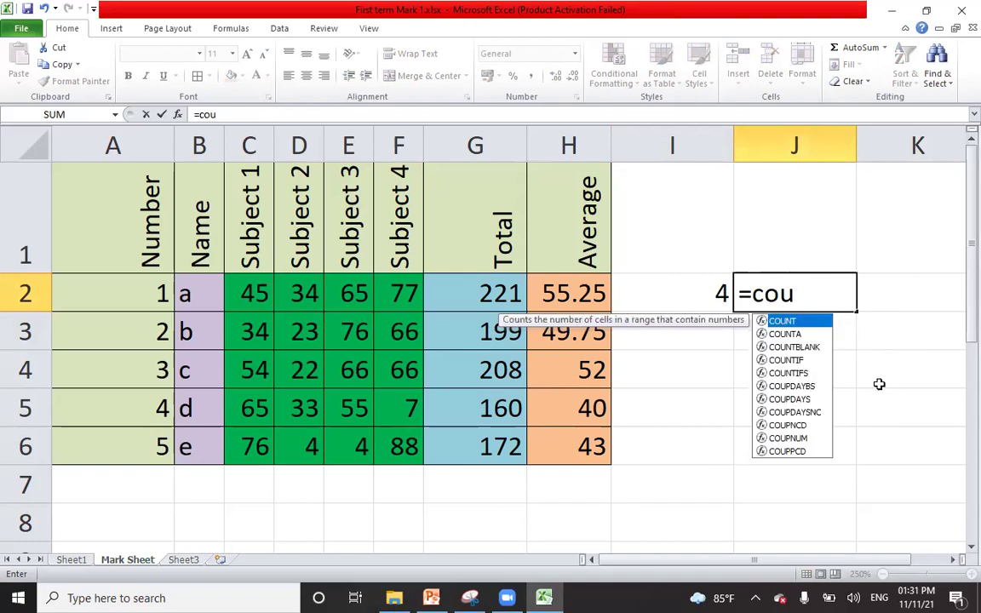
{"action": "double_click", "coordinate": [792, 334]}
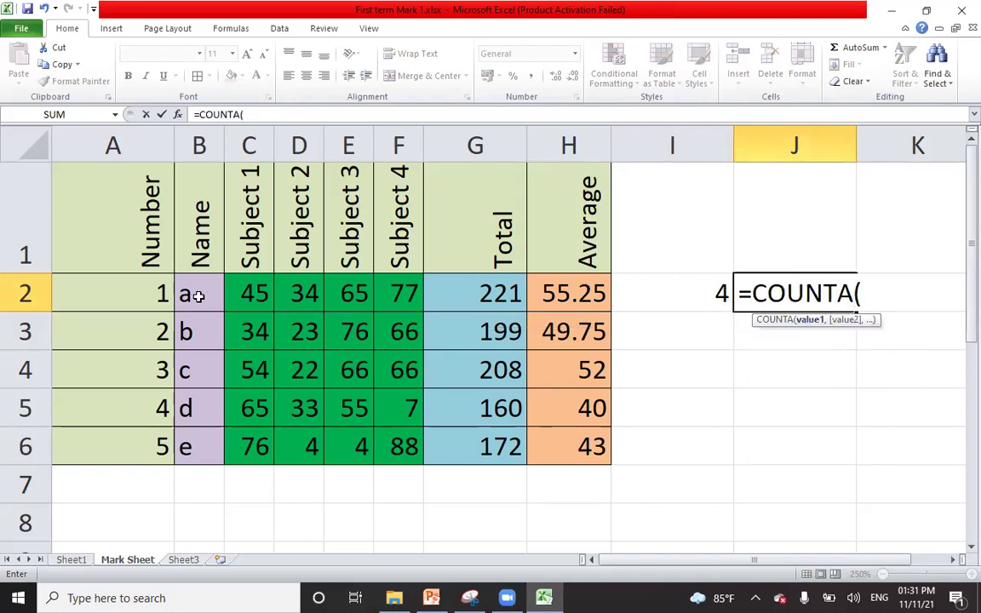
{"action": "left_click_drag", "start_coordinate": [138, 289], "coordinate": [149, 323]}
{"action": "left_click_drag", "start_coordinate": [114, 240], "coordinate": [568, 453]}
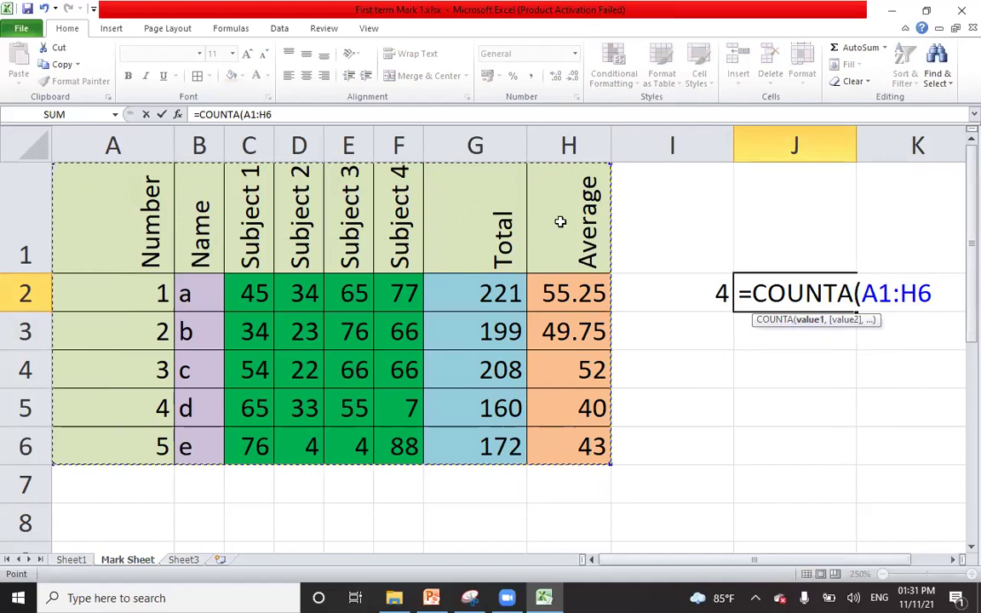
{"action": "key", "text": "Return"}
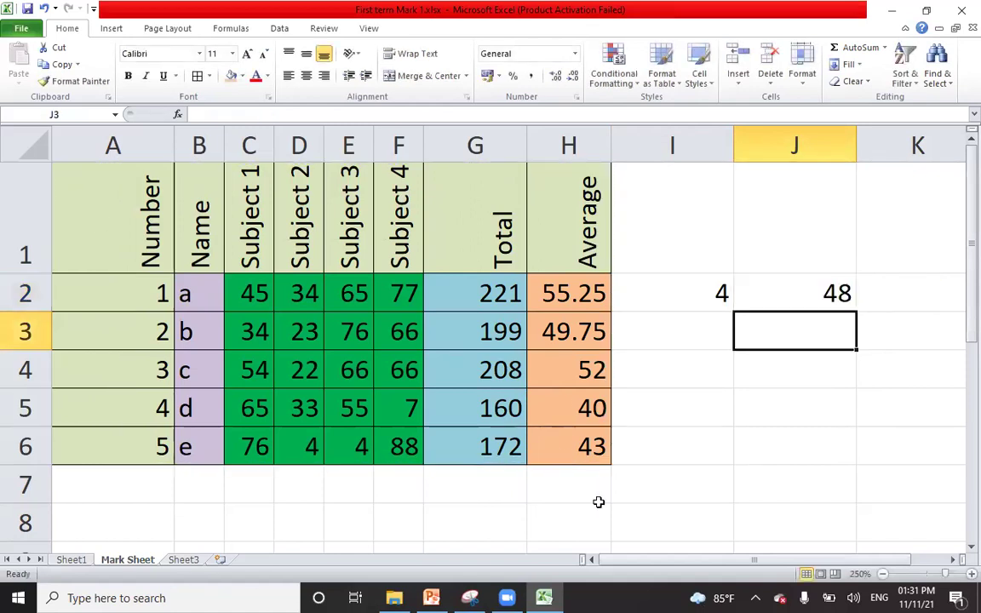
Clear the number in A2 to test the COUNTA formula in J2.
{"action": "left_click", "coordinate": [122, 290]}
{"action": "key", "text": "Delete"}
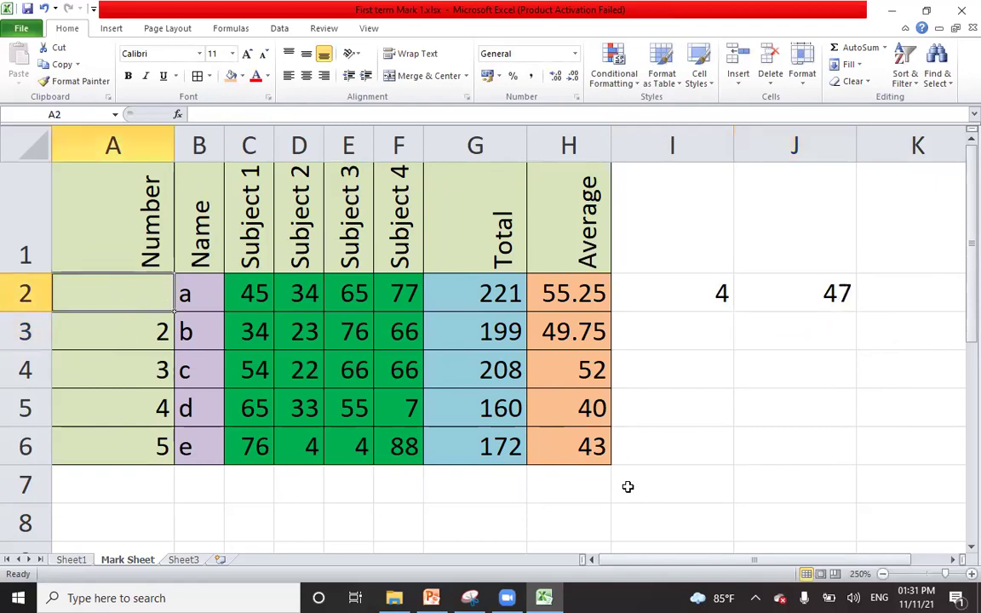
{"action": "left_click", "coordinate": [720, 473]}
{"action": "key", "text": "Down"}
{"action": "key", "text": "Left"}
{"action": "key", "text": "Left"}
{"action": "key", "text": "Left"}
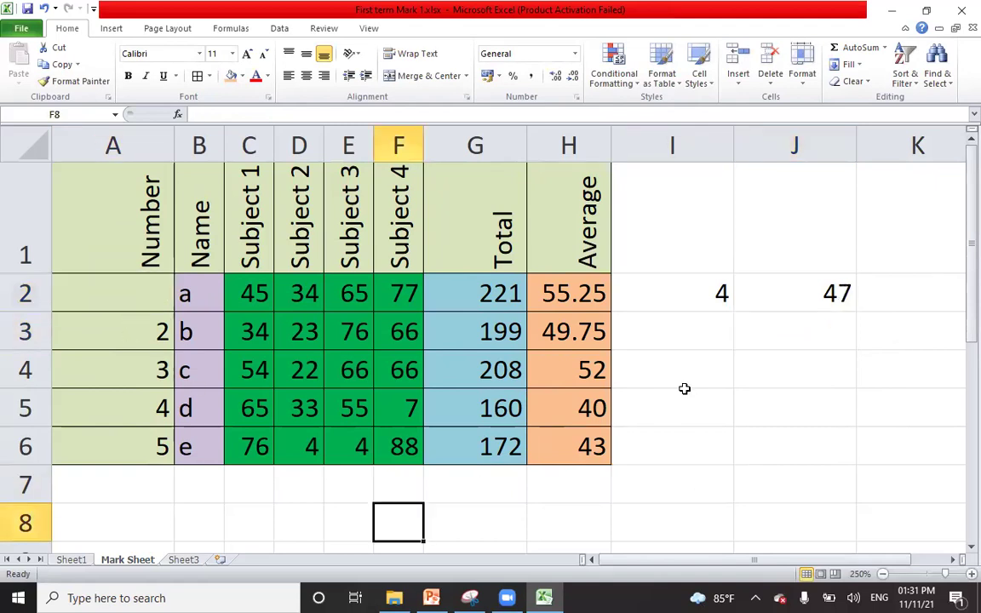
Enter 3 in cell A2 and return to the PowerPoint function slide.
{"action": "left_click", "coordinate": [133, 297]}
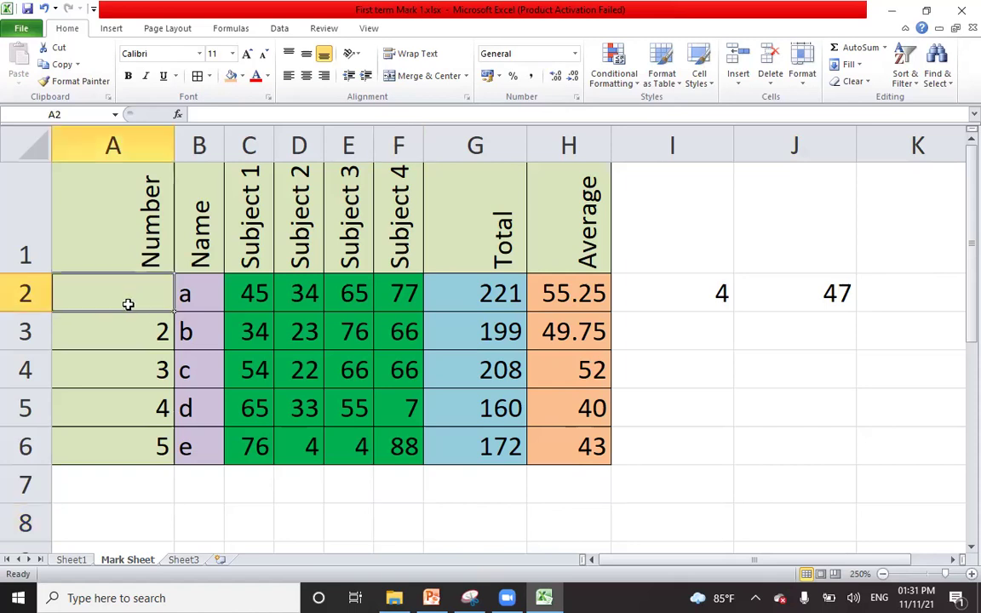
{"action": "type", "text": "3"}
{"action": "left_click", "coordinate": [746, 489]}
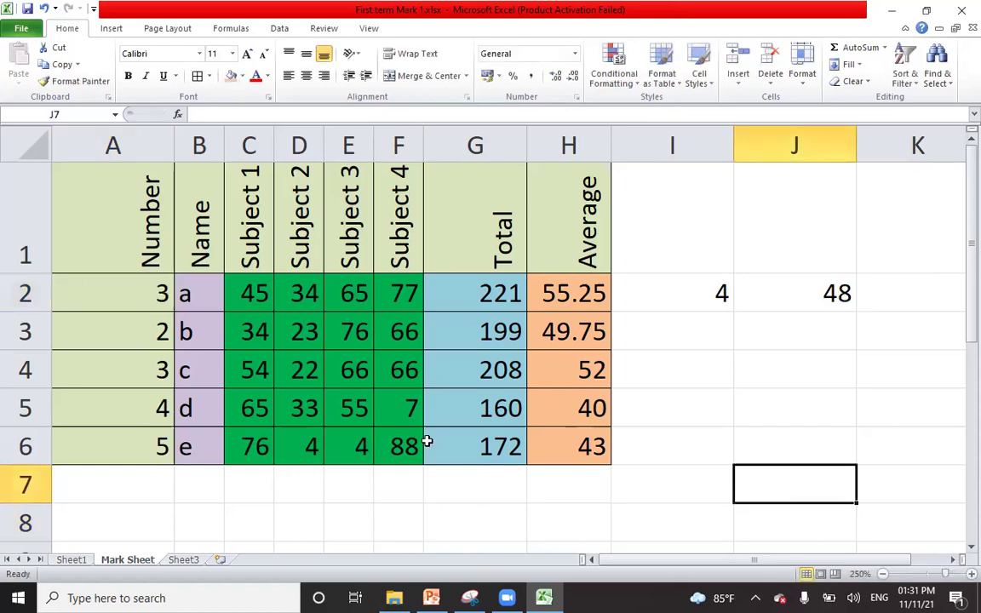
{"action": "left_click", "coordinate": [131, 297]}
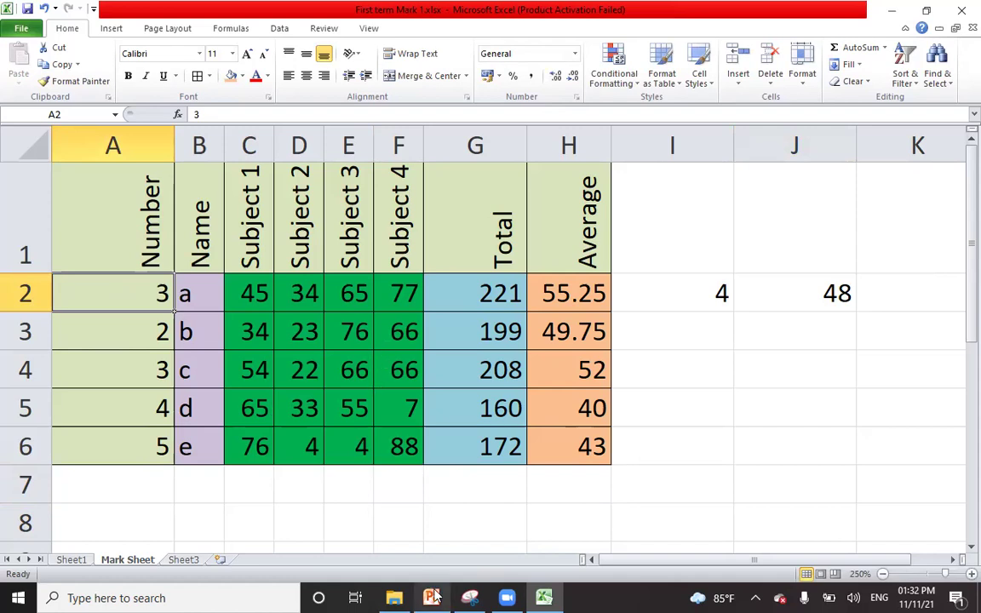
{"action": "mouse_move", "coordinate": [548, 597]}
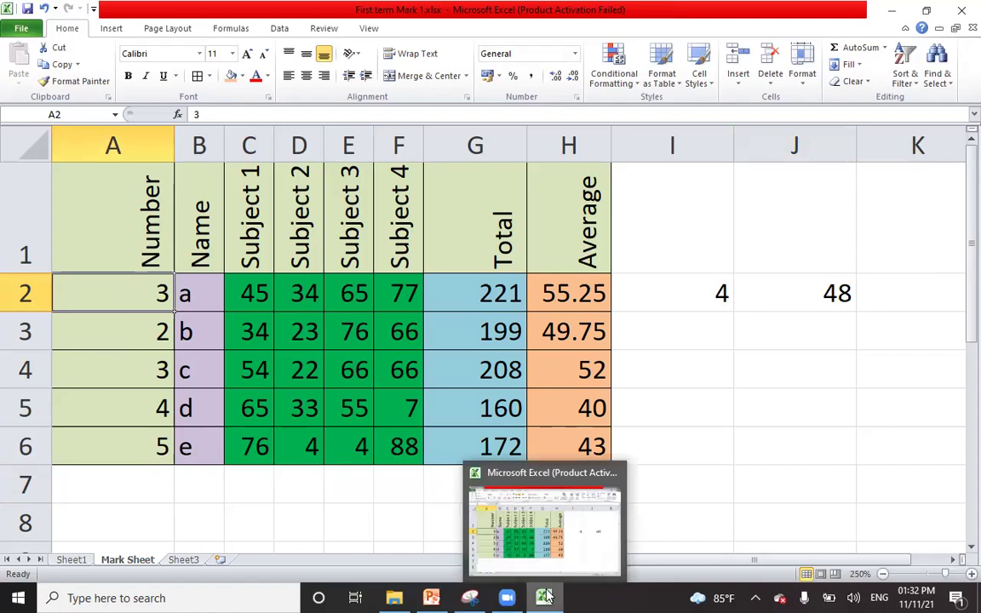
{"action": "left_click", "coordinate": [431, 595]}
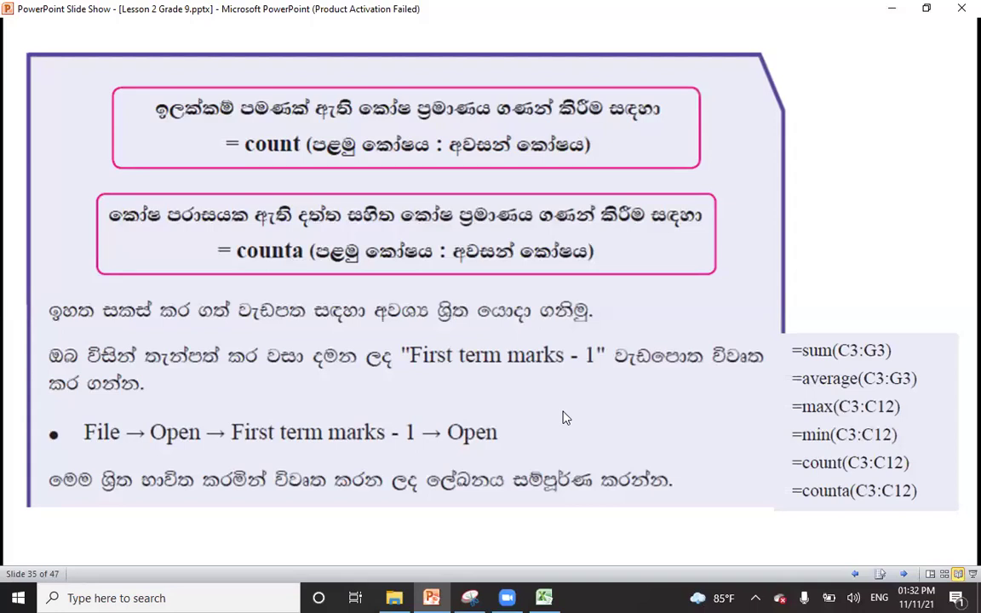
Switch from the slides to the Excel mark sheet and clear the formulas in J2 and I2.
{"action": "left_click", "coordinate": [562, 417]}
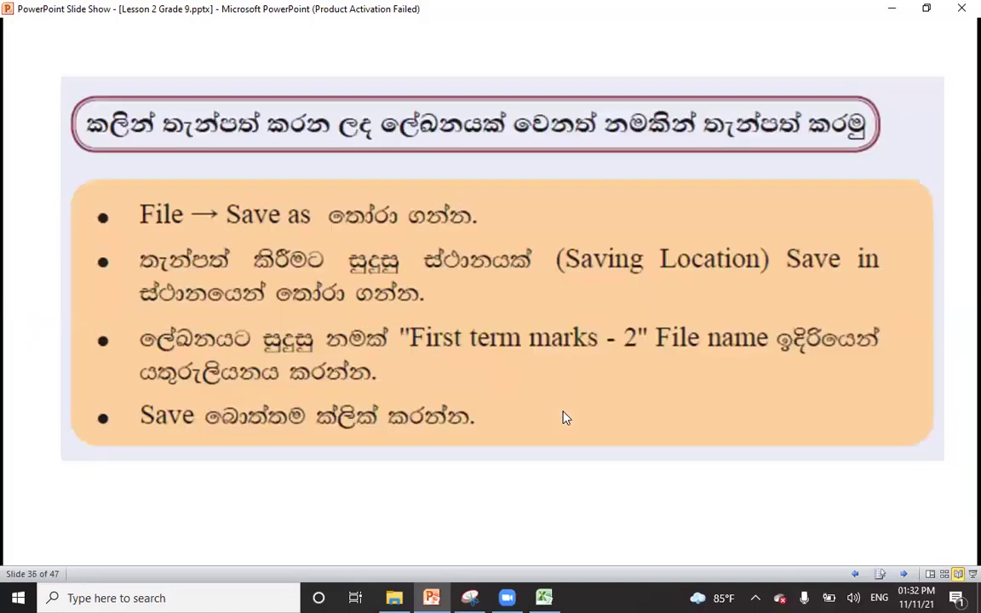
{"action": "left_click", "coordinate": [561, 417]}
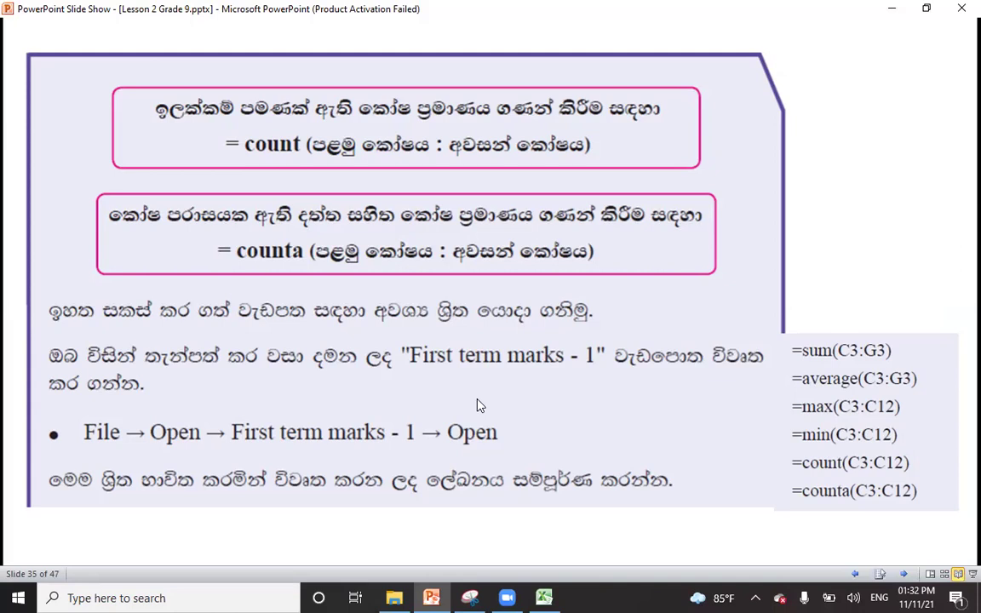
{"action": "left_click", "coordinate": [544, 597]}
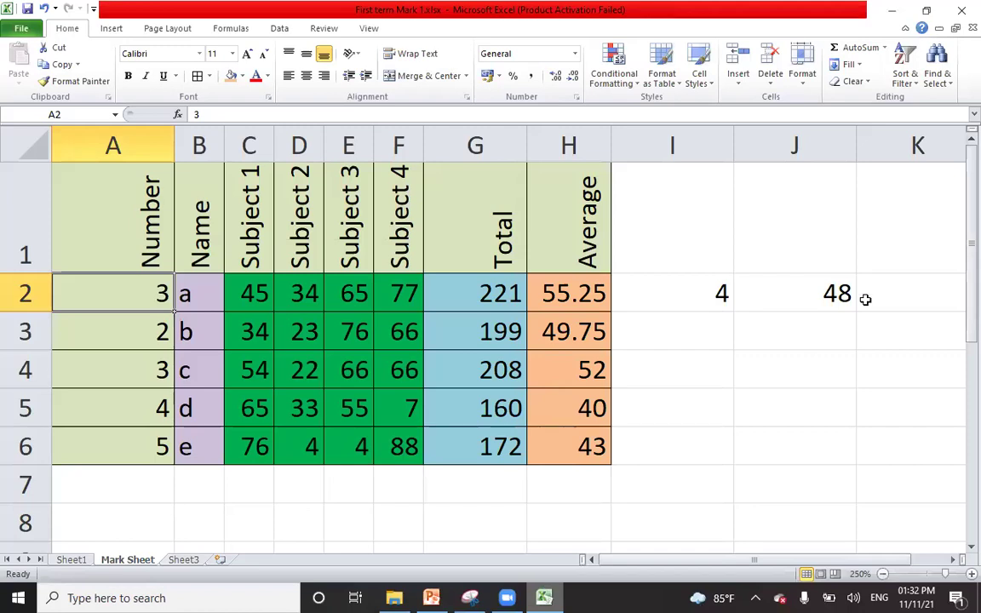
{"action": "left_click", "coordinate": [804, 303]}
{"action": "key", "text": "BackSpace"}
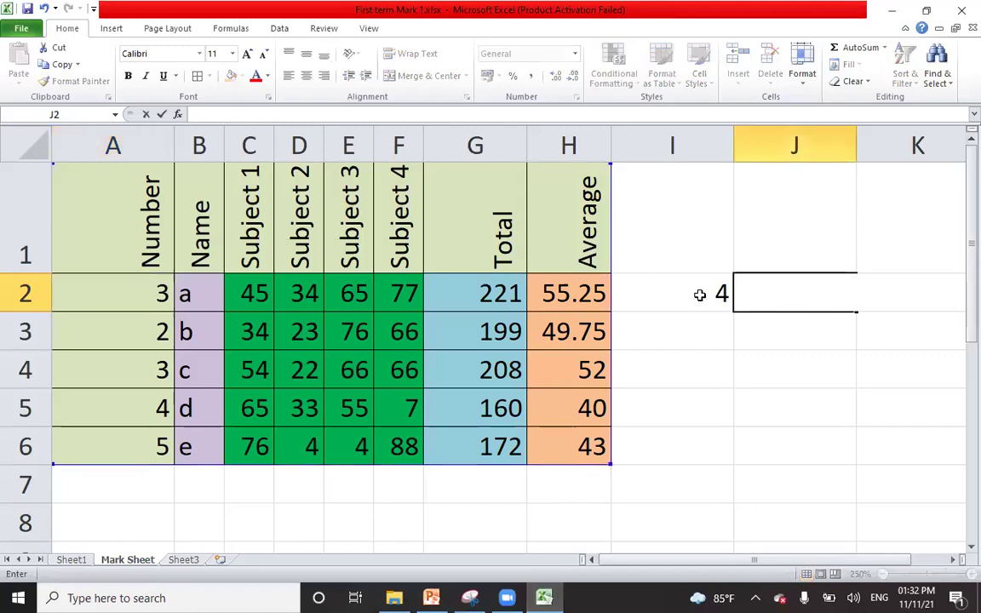
{"action": "left_click", "coordinate": [698, 294]}
{"action": "key", "text": "BackSpace"}
{"action": "left_click", "coordinate": [699, 425]}
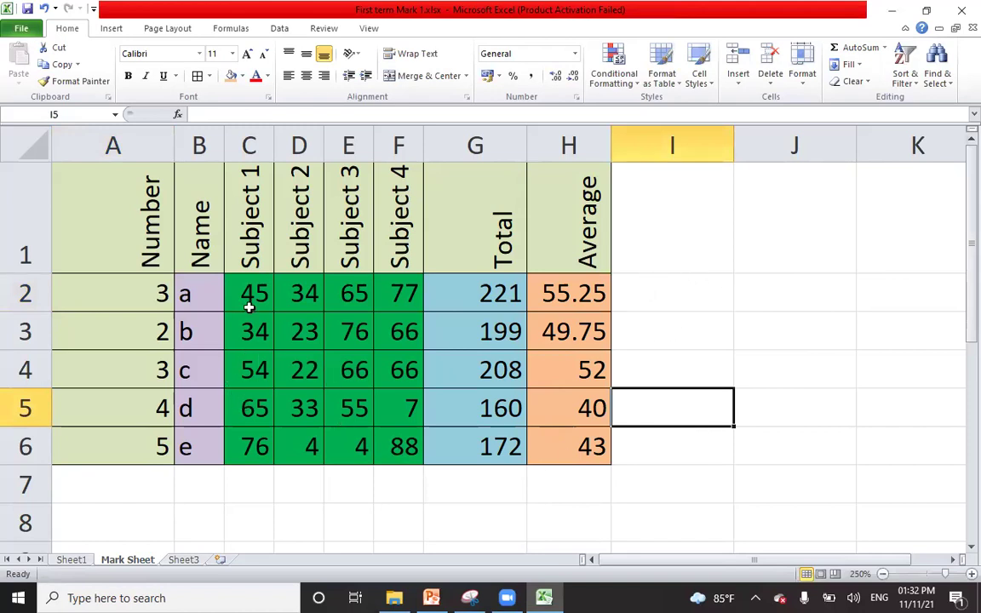
Enter the formula =MAX(C2:C6) in cell C8 to find the highest Subject 1 mark.
{"action": "left_click", "coordinate": [250, 503]}
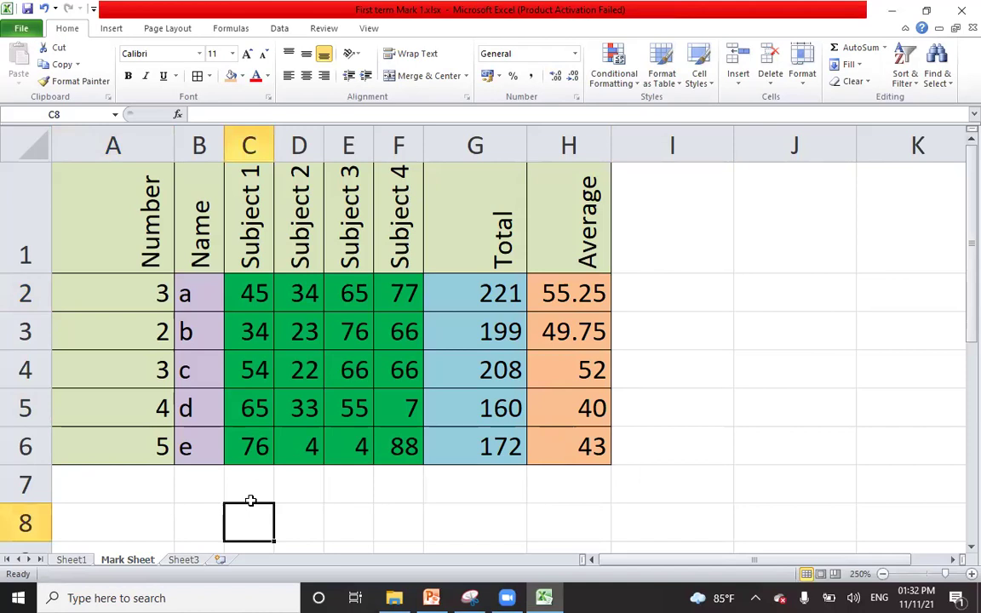
{"action": "scroll", "coordinate": [250, 501], "scroll_direction": "down", "scroll_amount": 1}
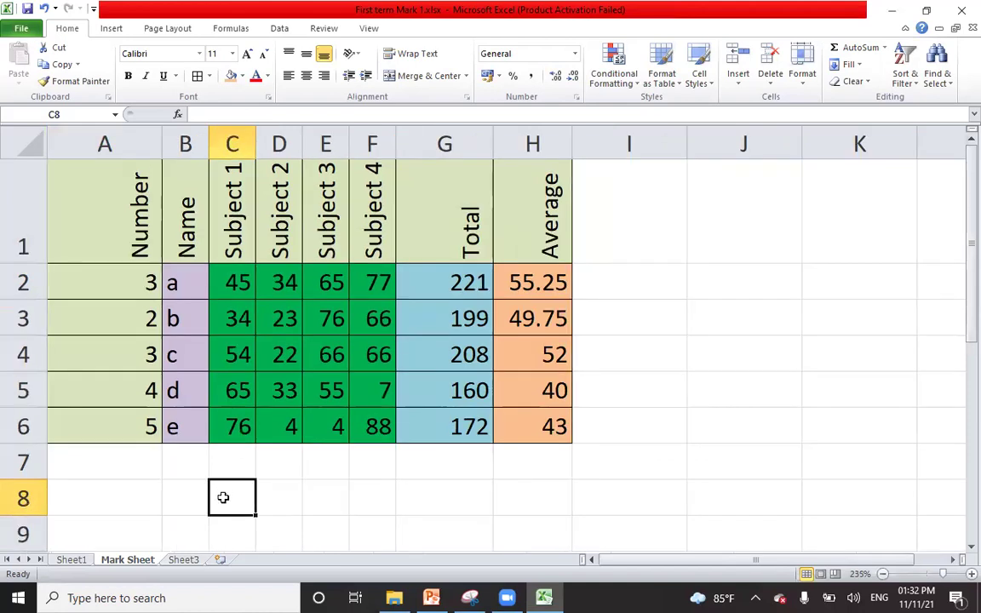
{"action": "type", "text": "="}
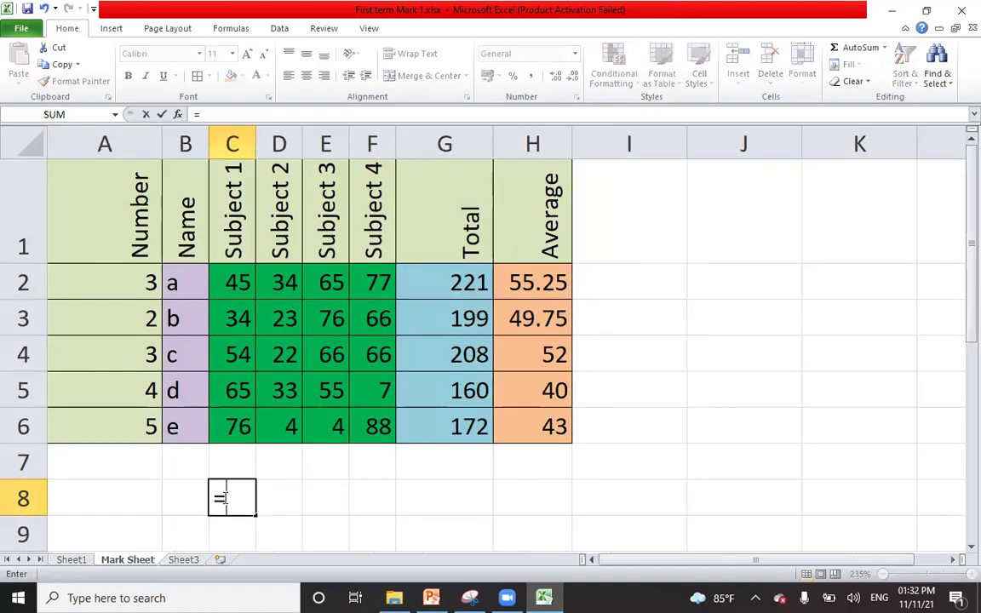
{"action": "type", "text": "ma"}
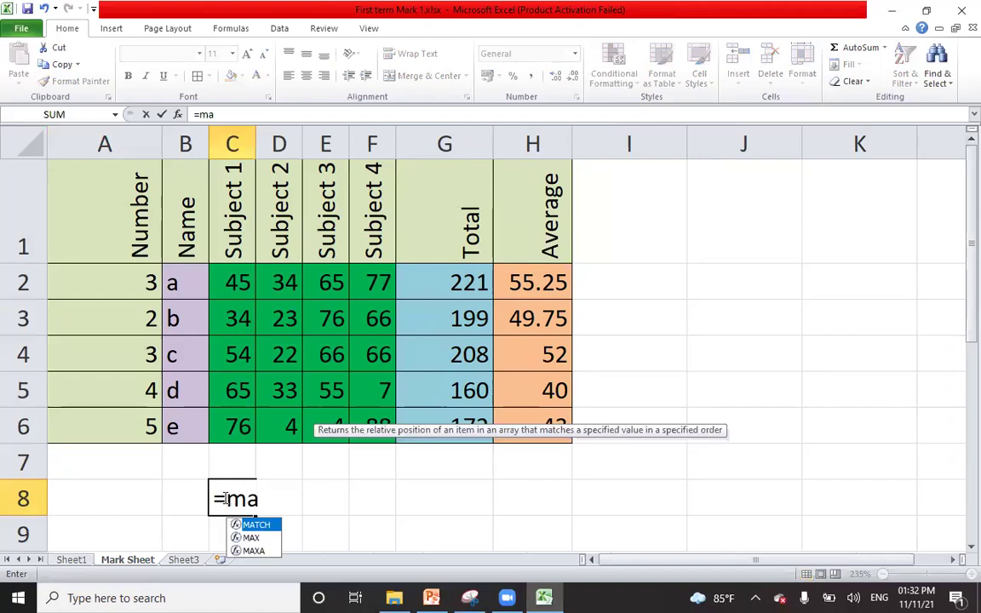
{"action": "type", "text": "x"}
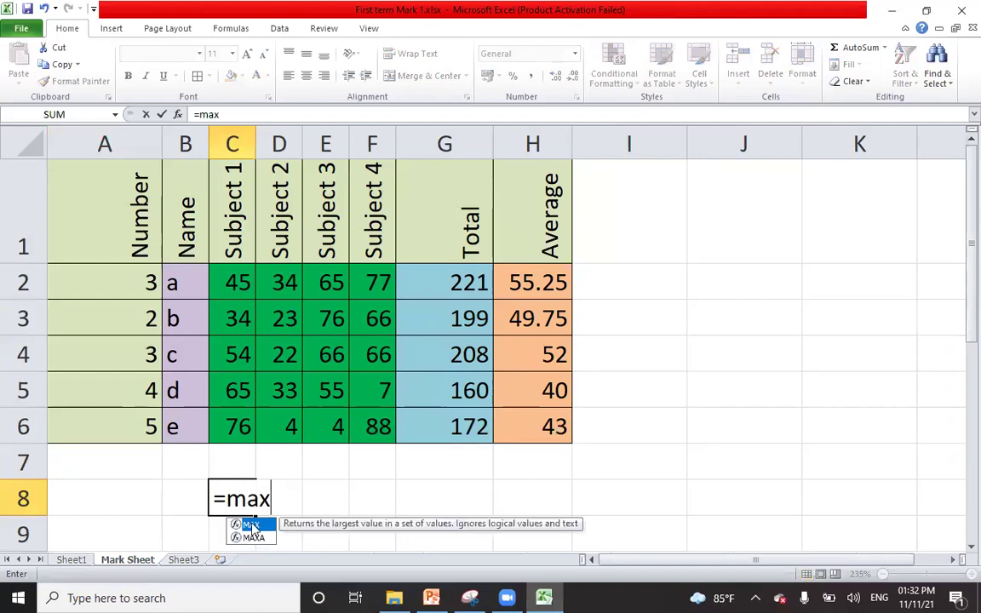
{"action": "double_click", "coordinate": [252, 525]}
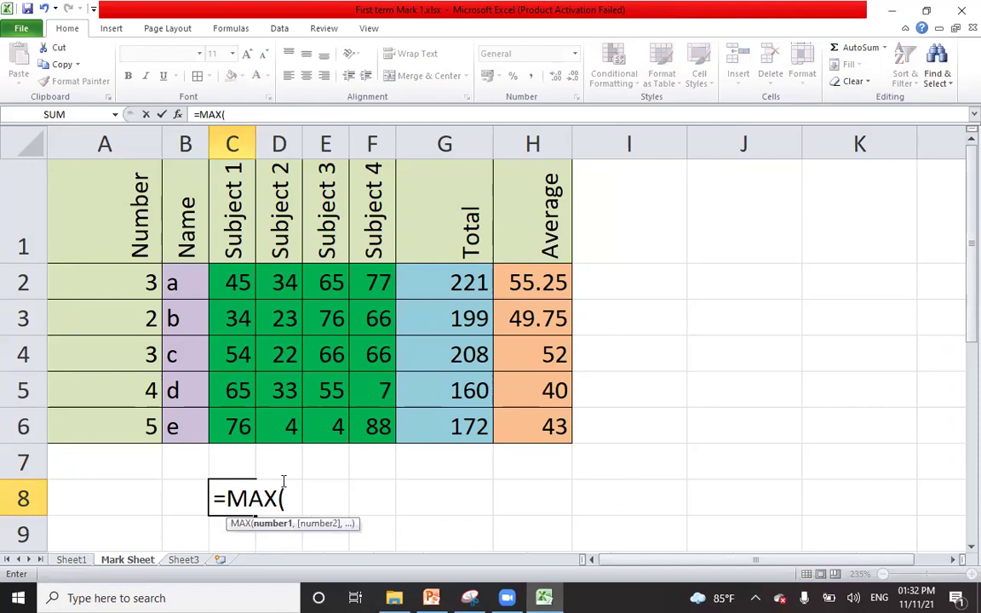
{"action": "left_click_drag", "start_coordinate": [223, 275], "coordinate": [236, 435]}
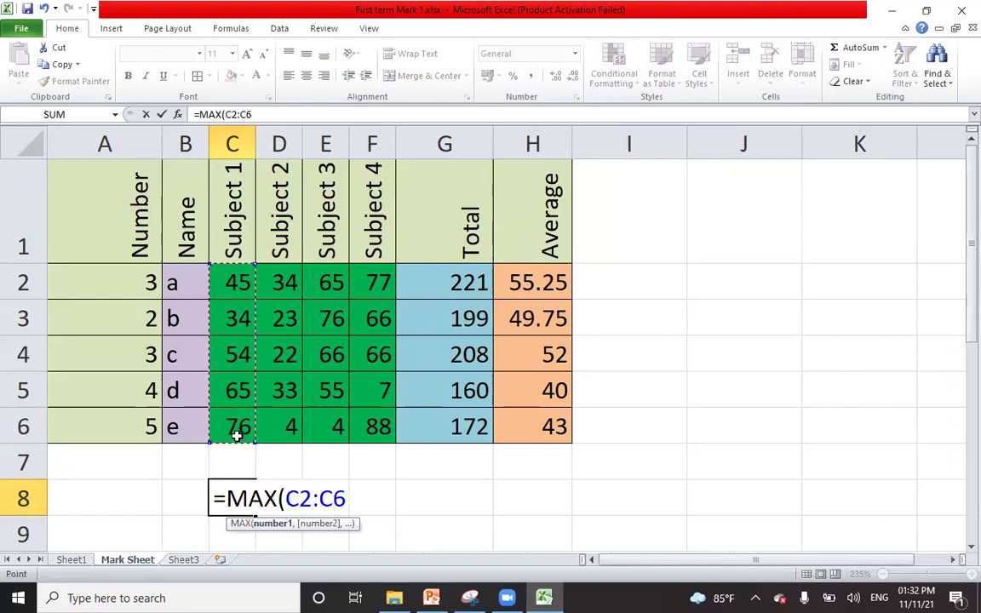
{"action": "key", "text": "Return"}
{"action": "left_click", "coordinate": [240, 498]}
Fill the Subject 1 marks in C2:C6 with light orange.
{"action": "left_click_drag", "start_coordinate": [230, 283], "coordinate": [228, 426]}
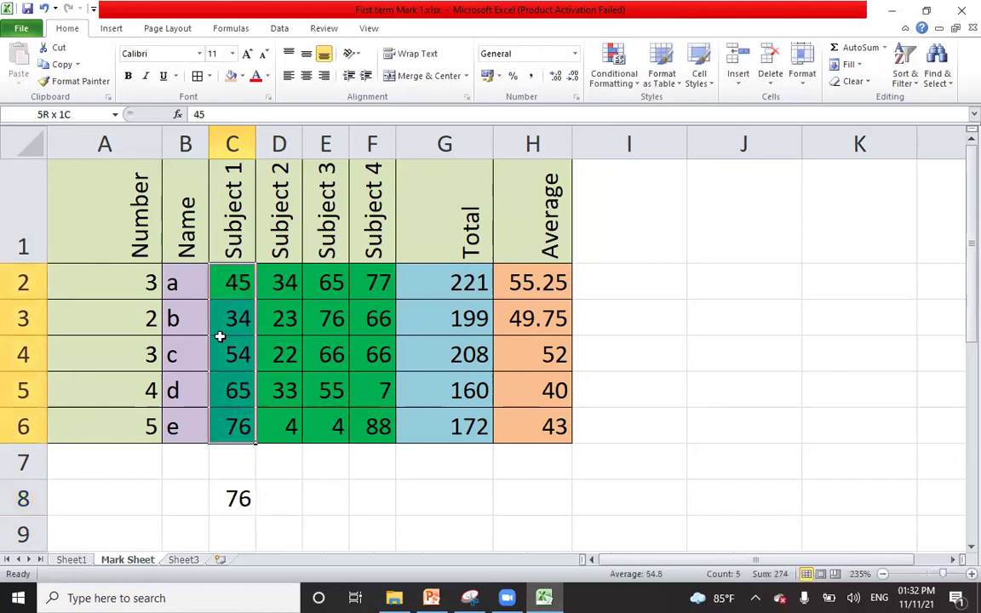
{"action": "left_click", "coordinate": [231, 75]}
{"action": "left_click", "coordinate": [368, 530]}
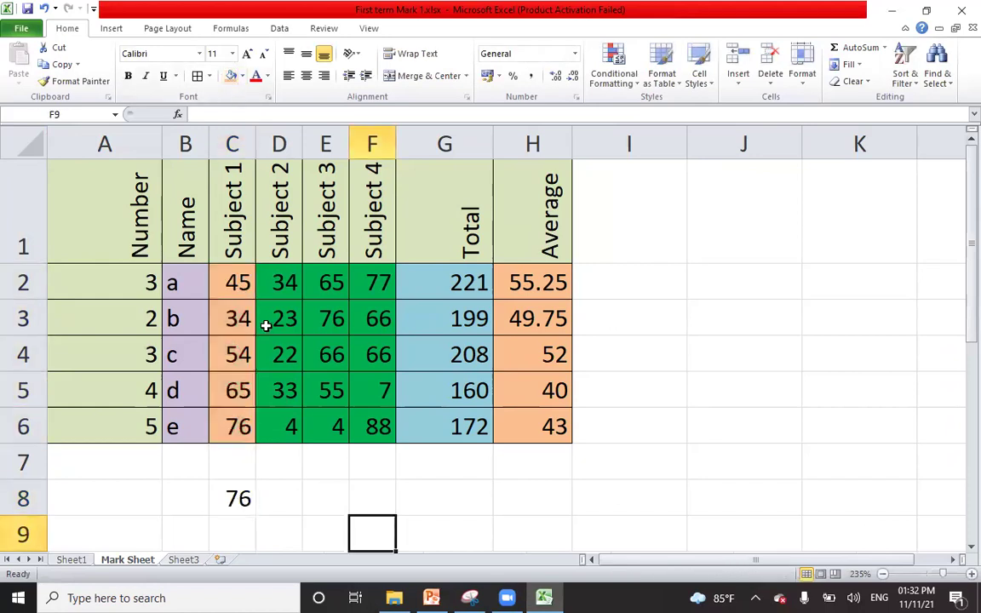
Copy the MAX formula from C8 across to D8:F8 for the other subjects.
{"action": "left_click", "coordinate": [239, 498]}
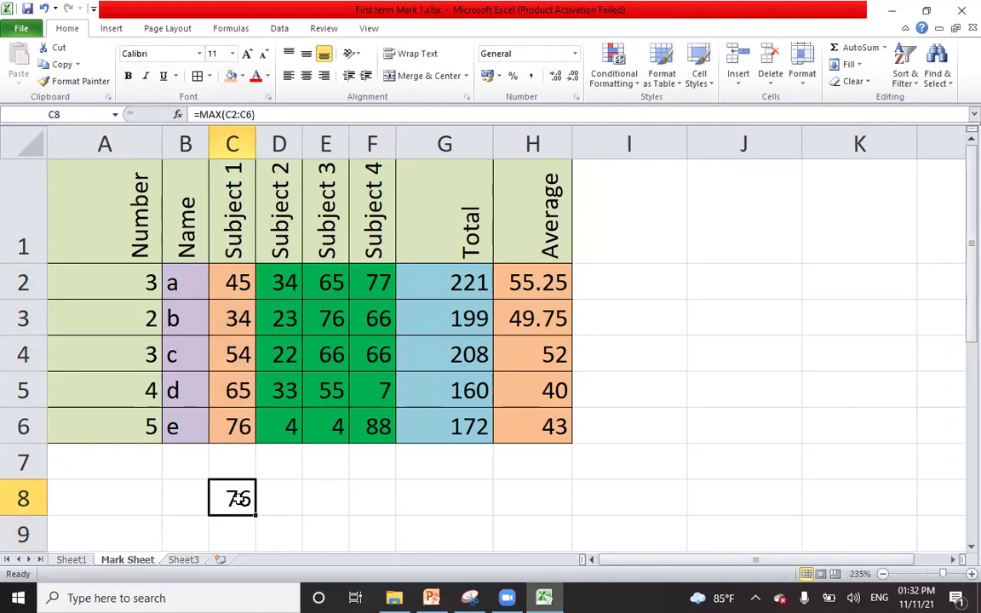
{"action": "left_click_drag", "start_coordinate": [256, 514], "coordinate": [374, 502]}
{"action": "left_click_drag", "start_coordinate": [239, 498], "coordinate": [256, 449]}
Fill the Subject 2 marks in D2:D6 with pale aqua and the Subject 3 marks in E2:E6 with yellow.
{"action": "left_click_drag", "start_coordinate": [284, 281], "coordinate": [287, 428]}
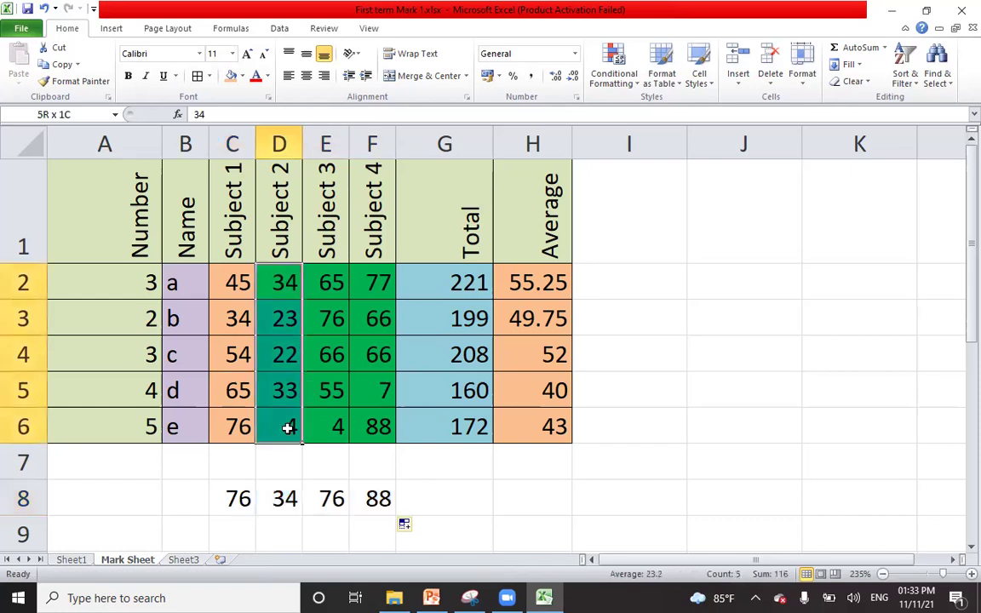
{"action": "left_click", "coordinate": [242, 76]}
{"action": "left_click", "coordinate": [227, 120]}
{"action": "left_click_drag", "start_coordinate": [325, 283], "coordinate": [329, 426]}
{"action": "left_click", "coordinate": [242, 76]}
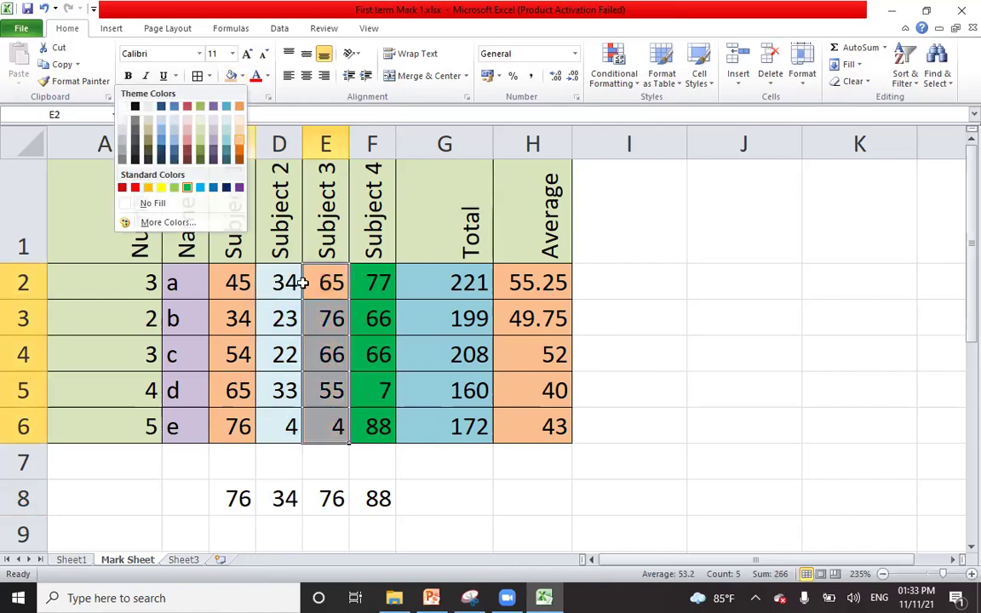
{"action": "left_click", "coordinate": [240, 127]}
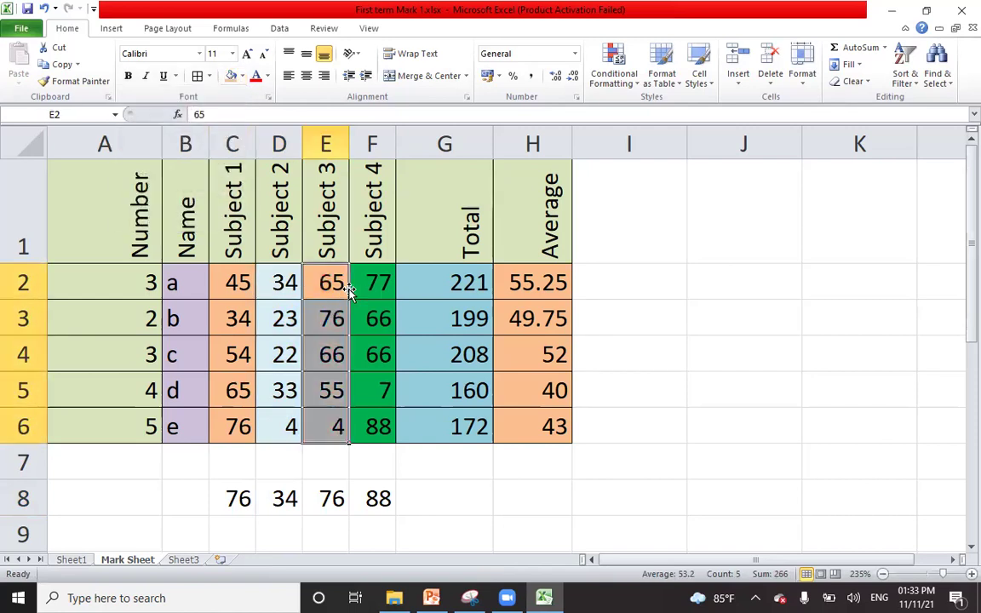
{"action": "left_click", "coordinate": [242, 75]}
{"action": "left_click", "coordinate": [161, 187]}
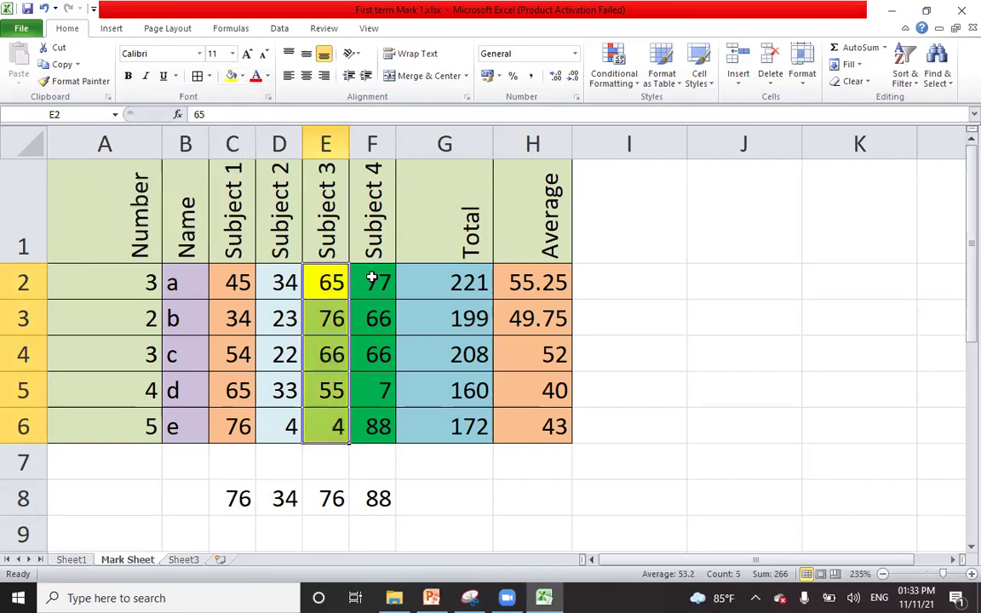
Fill the Subject 4 marks in F2:F6 with light pink.
{"action": "left_click_drag", "start_coordinate": [375, 281], "coordinate": [376, 427]}
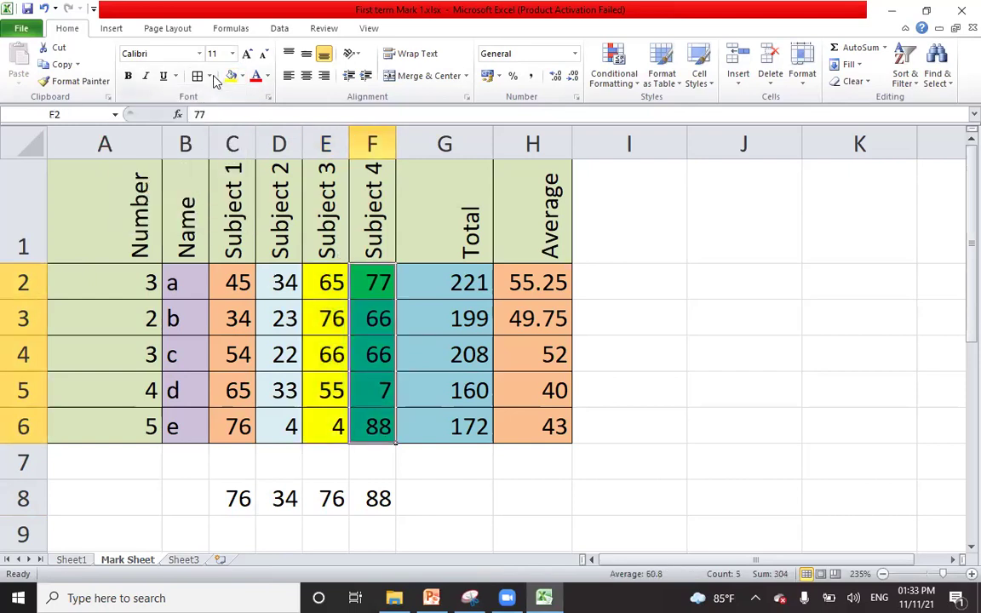
{"action": "left_click", "coordinate": [241, 75]}
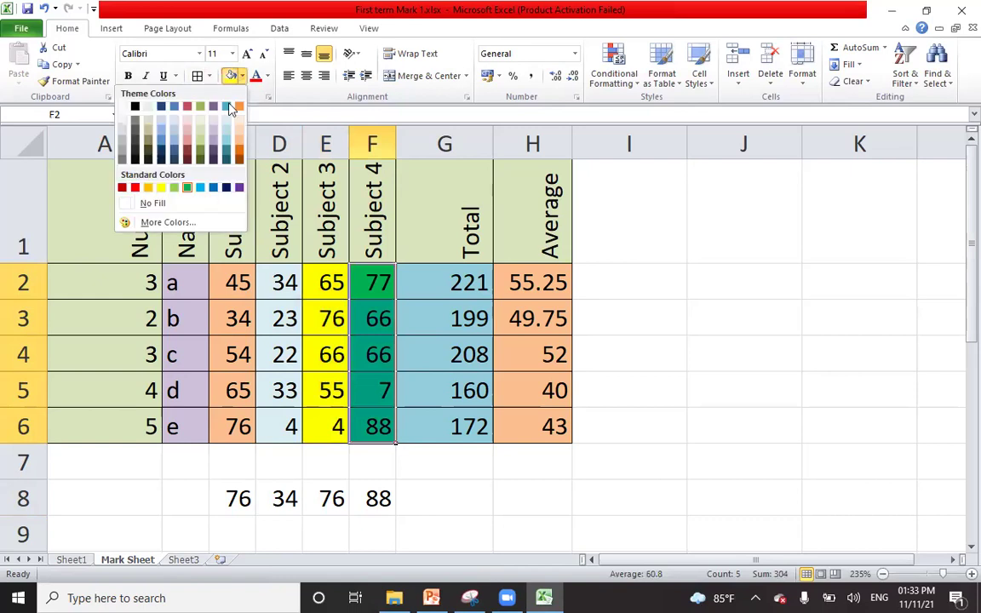
{"action": "left_click", "coordinate": [189, 125]}
{"action": "left_click", "coordinate": [685, 391]}
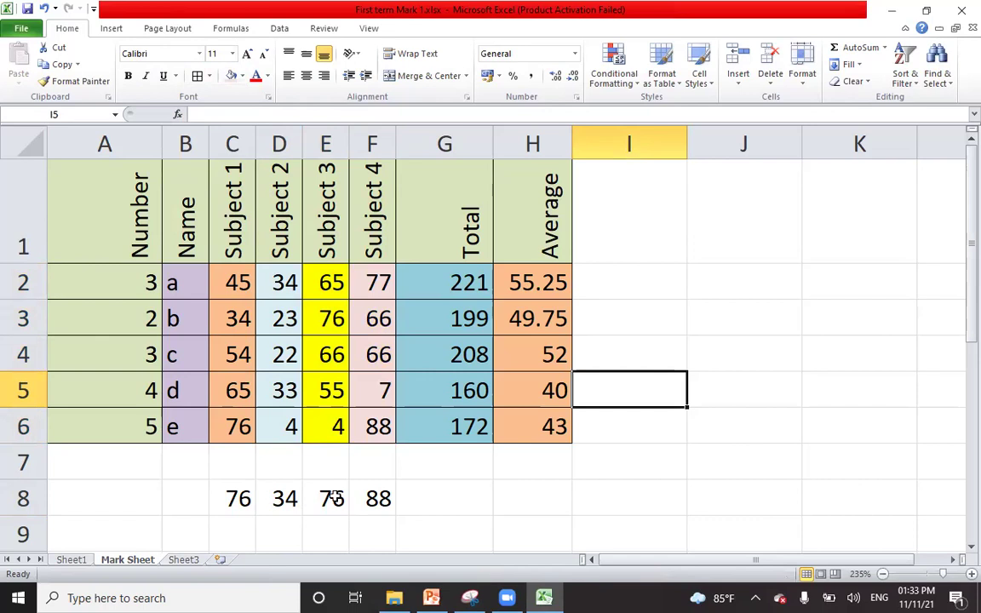
Enter the row labels Max in cell A8 and MIN in cell A9.
{"action": "left_click", "coordinate": [136, 505]}
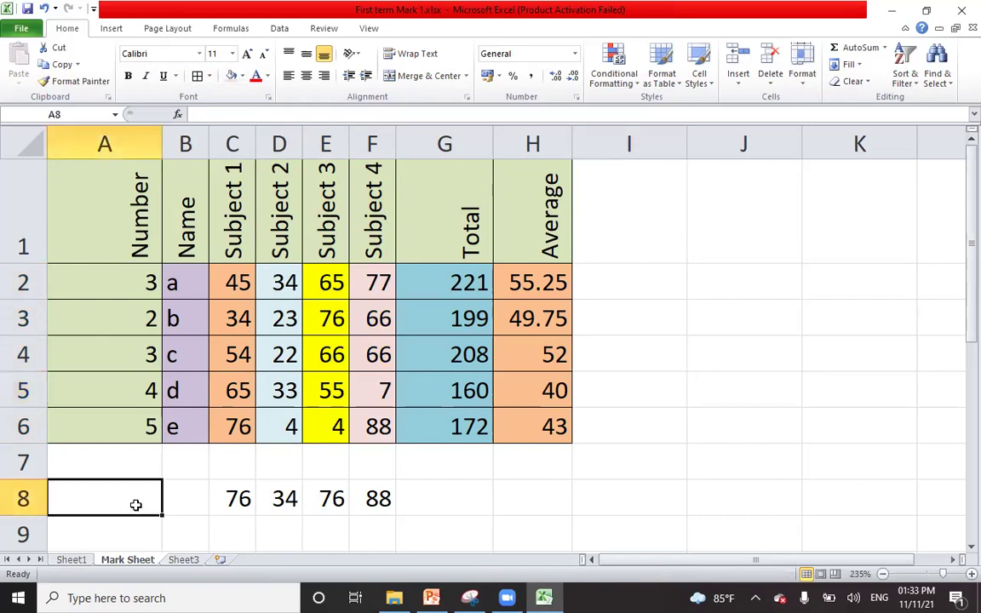
{"action": "type", "text": "Ma"}
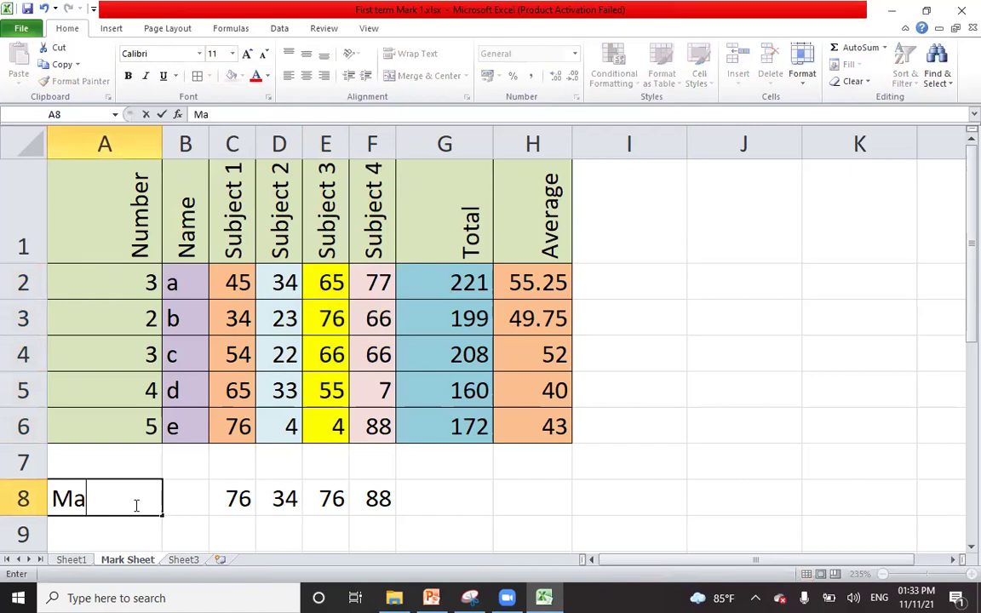
{"action": "type", "text": "x"}
{"action": "key", "text": "Return"}
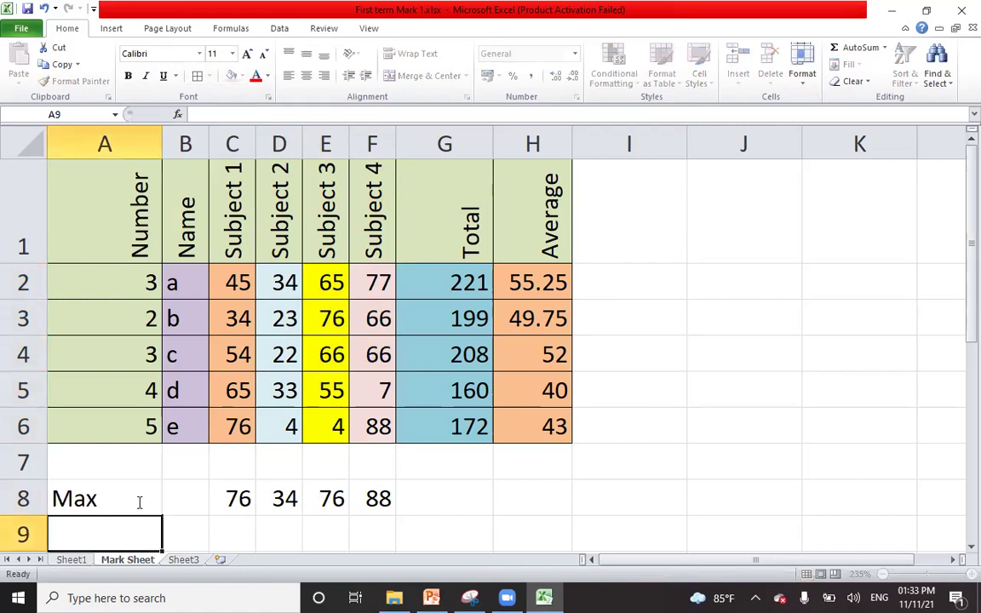
{"action": "type", "text": "MIN"}
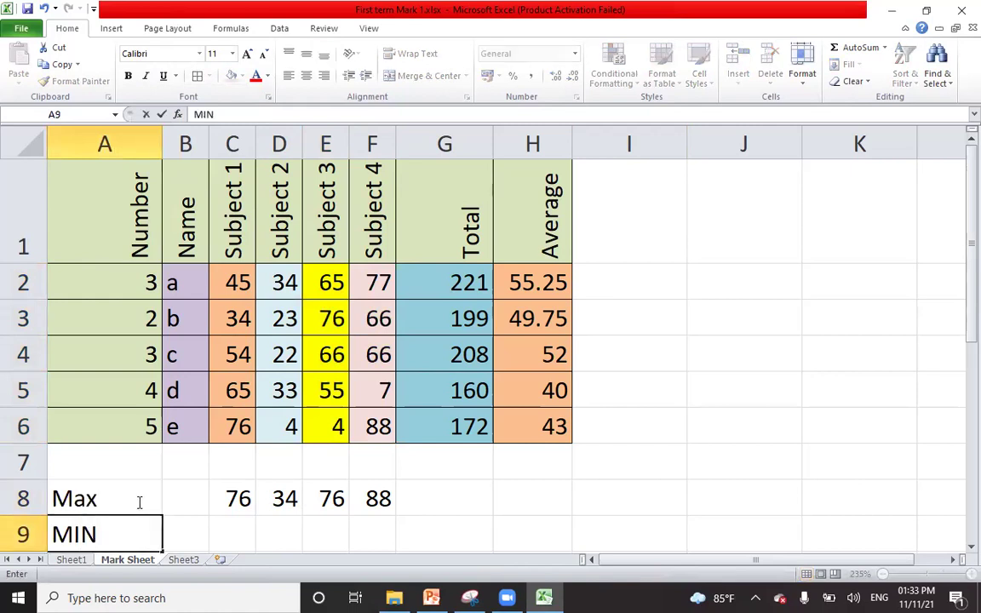
Enter the formula =MIN(C2:C6) in cell C9 and copy it across to D9:F9.
{"action": "key", "text": "Right"}
{"action": "key", "text": "Right"}
{"action": "type", "text": "="}
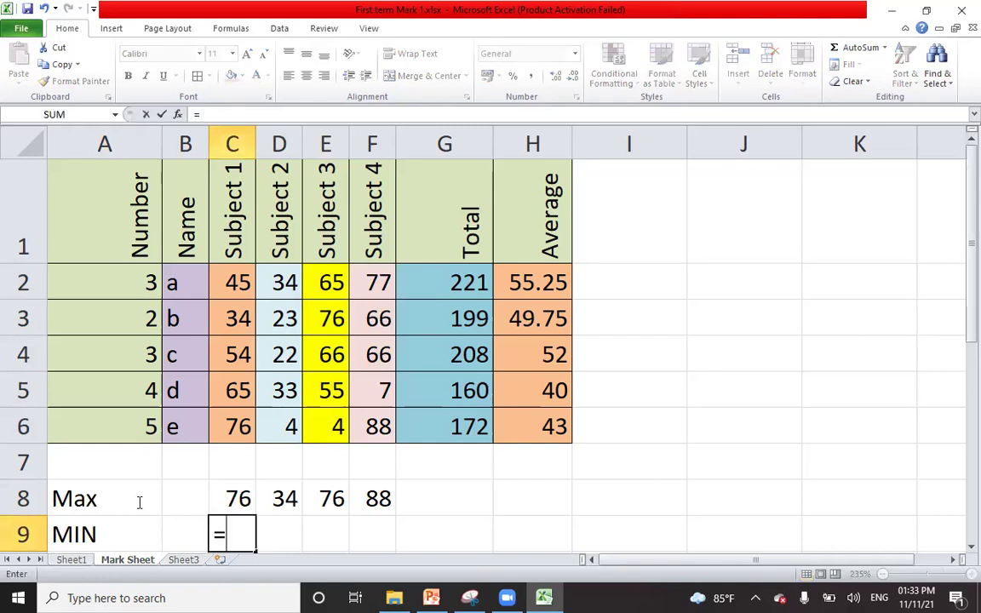
{"action": "type", "text": "min"}
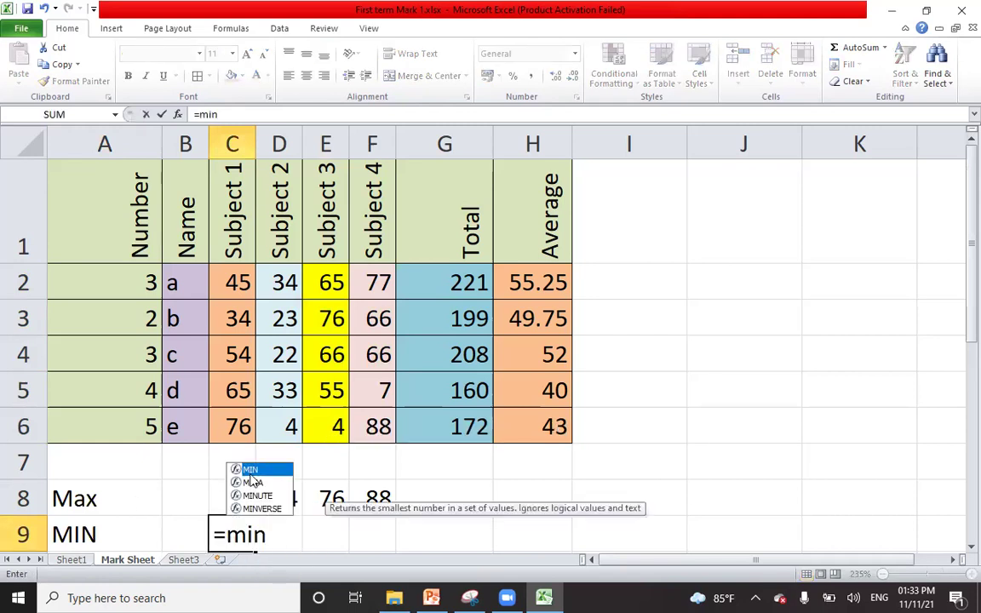
{"action": "double_click", "coordinate": [249, 471]}
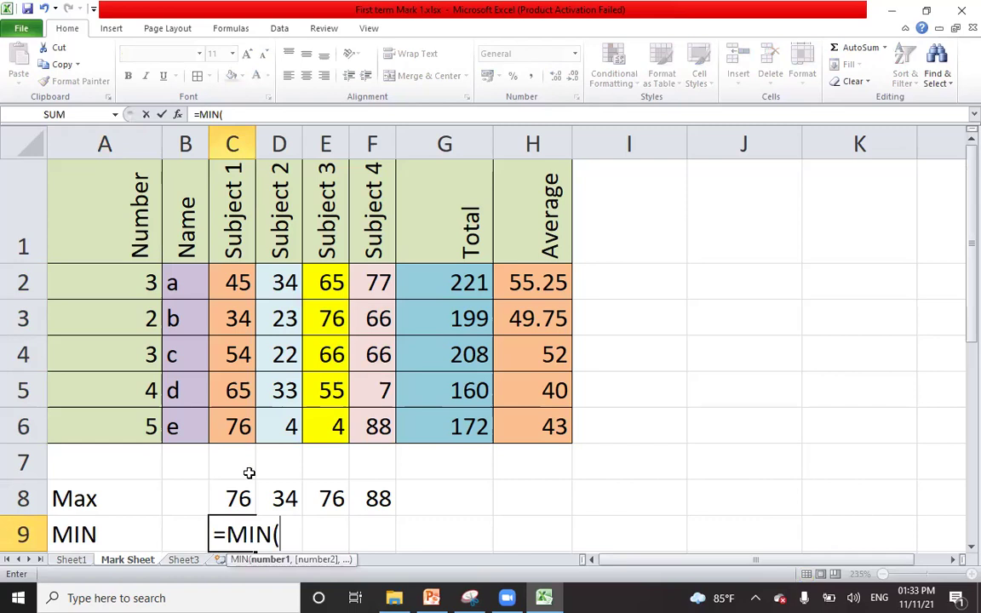
{"action": "left_click_drag", "start_coordinate": [239, 285], "coordinate": [241, 428]}
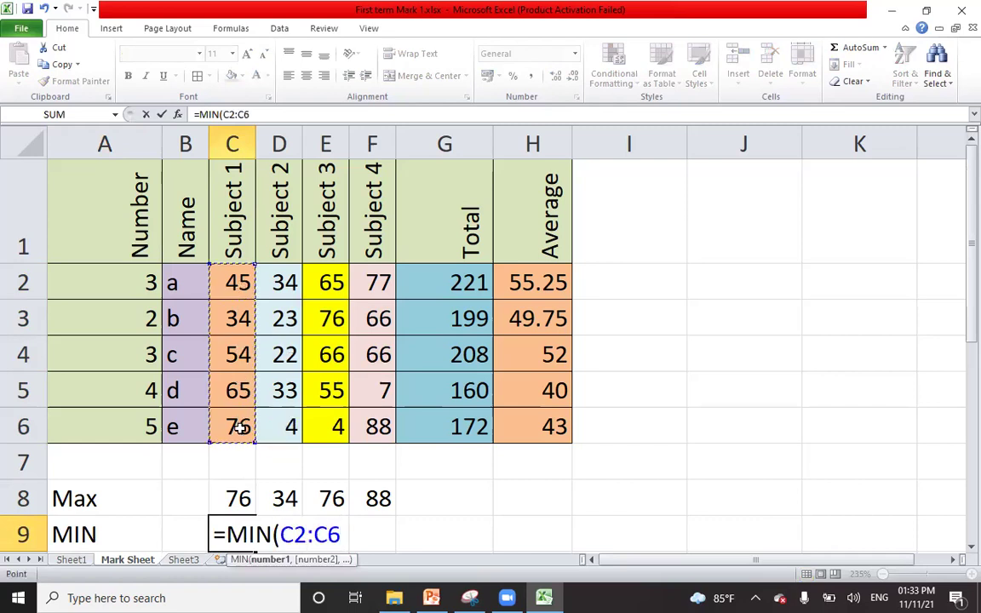
{"action": "key", "text": "Return"}
{"action": "left_click", "coordinate": [239, 428]}
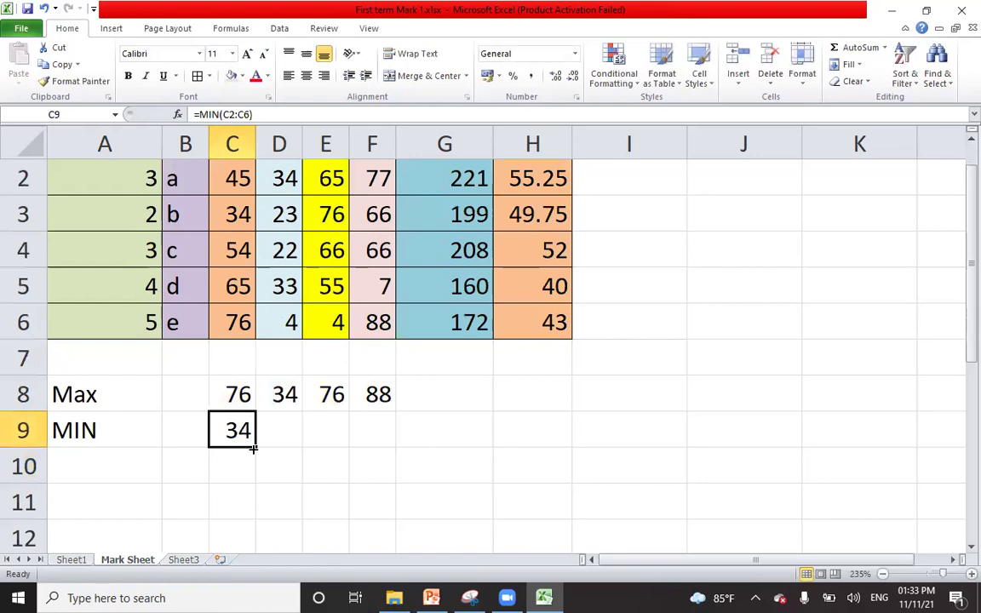
{"action": "left_click_drag", "start_coordinate": [253, 448], "coordinate": [384, 498]}
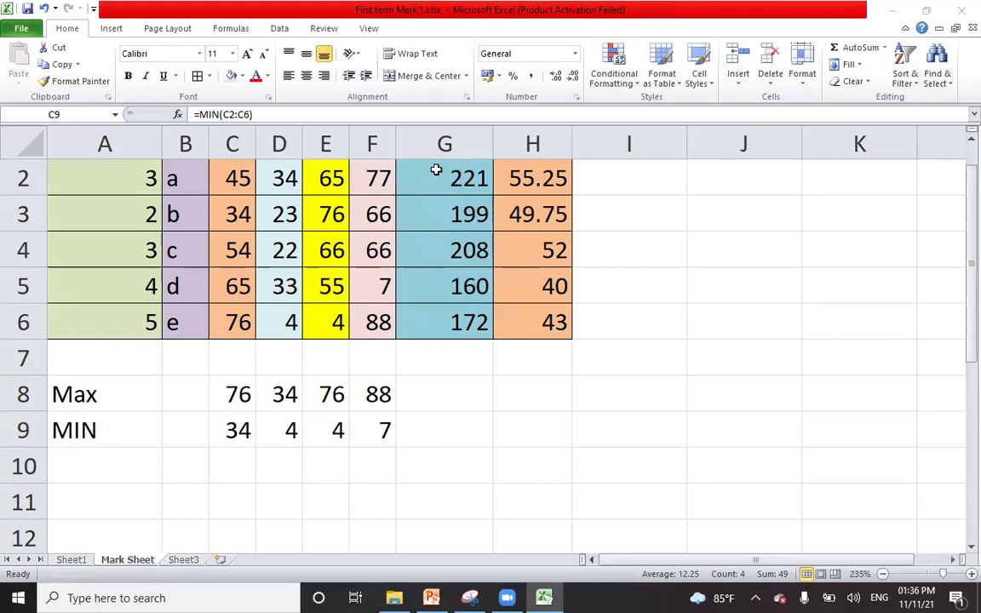
Inspect the SUM formula in cell G2 and the AVERAGE formula in cell H2 without changing them.
{"action": "scroll", "coordinate": [435, 376], "scroll_direction": "up", "scroll_amount": 1}
{"action": "left_click", "coordinate": [442, 283]}
{"action": "double_click", "coordinate": [442, 283]}
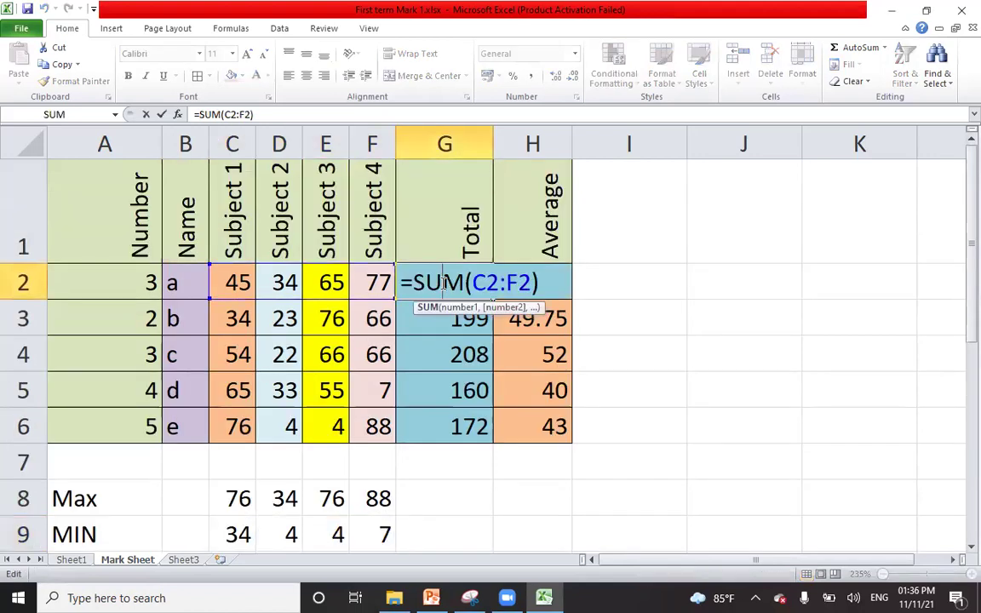
{"action": "key", "text": "Return"}
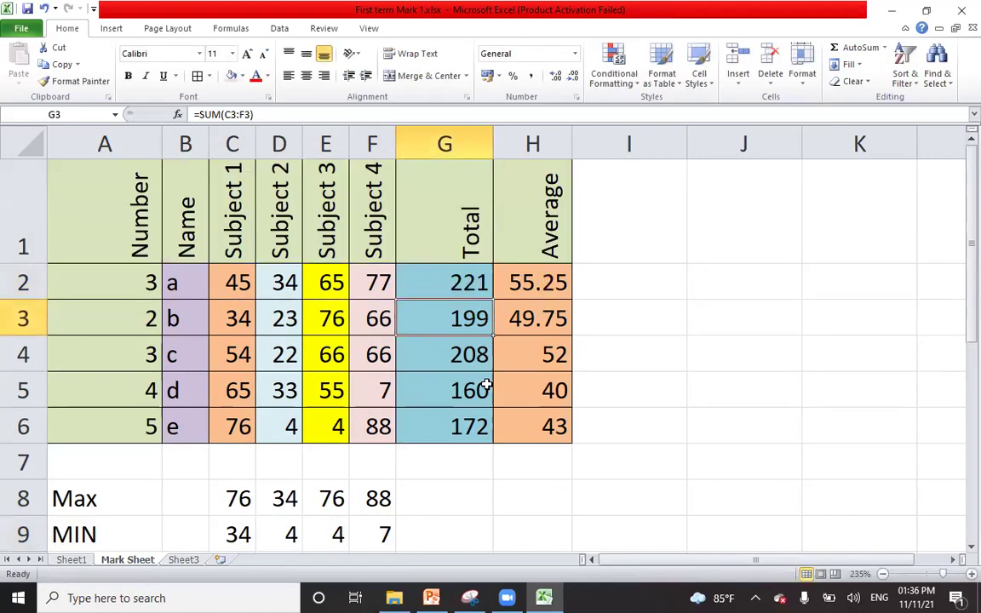
{"action": "double_click", "coordinate": [521, 282]}
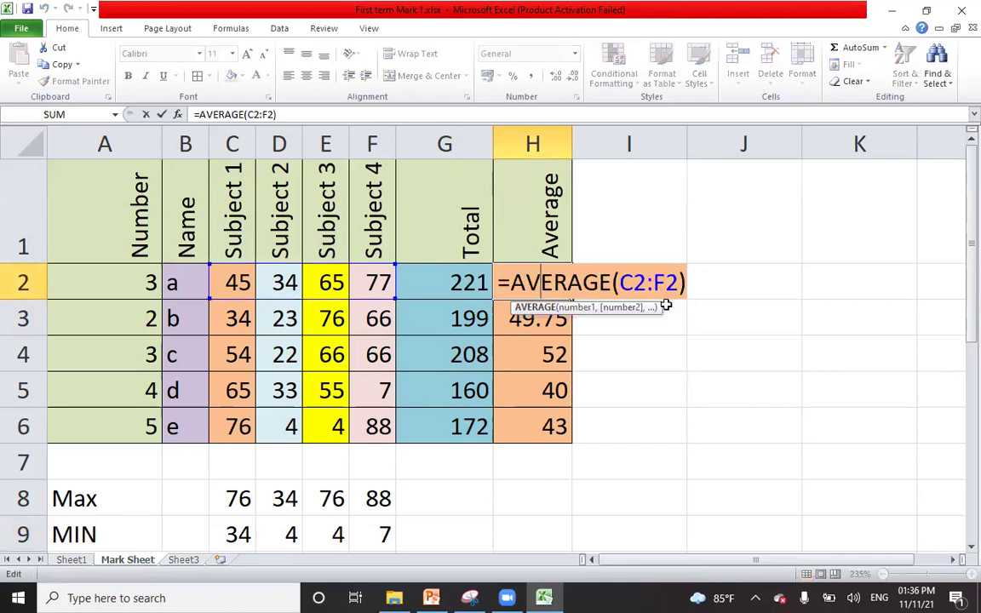
{"action": "key", "text": "Return"}
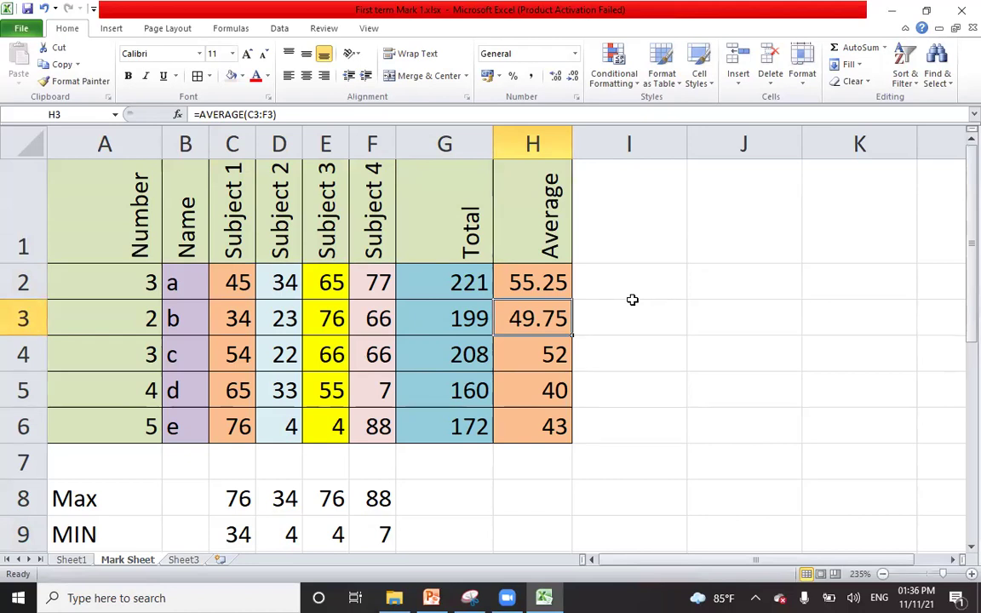
Switch to the PowerPoint slide show and advance from the COUNT and COUNTA slide to the data sorting activity on slide 37.
{"action": "mouse_move", "coordinate": [467, 596]}
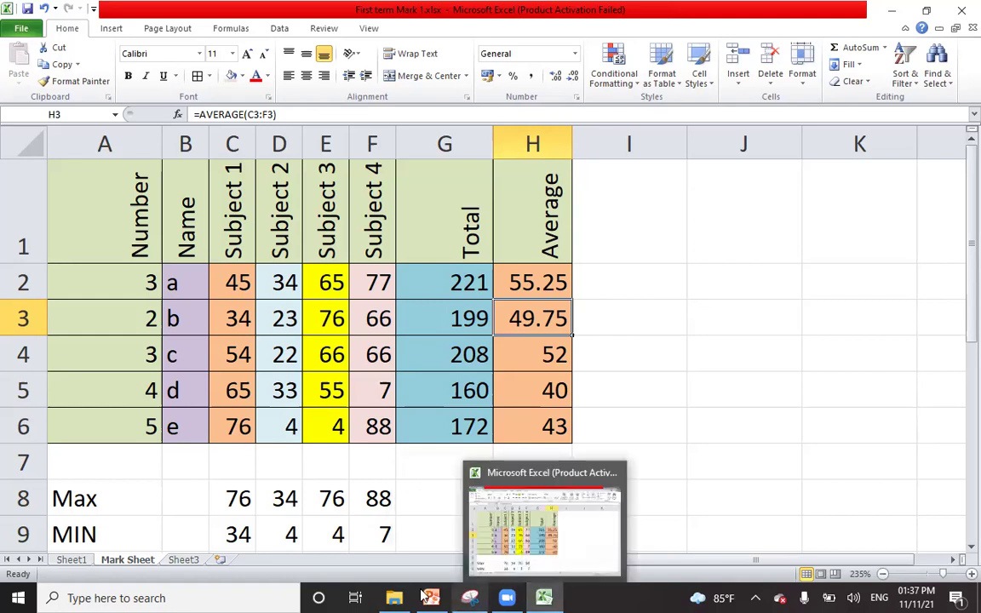
{"action": "left_click", "coordinate": [432, 554]}
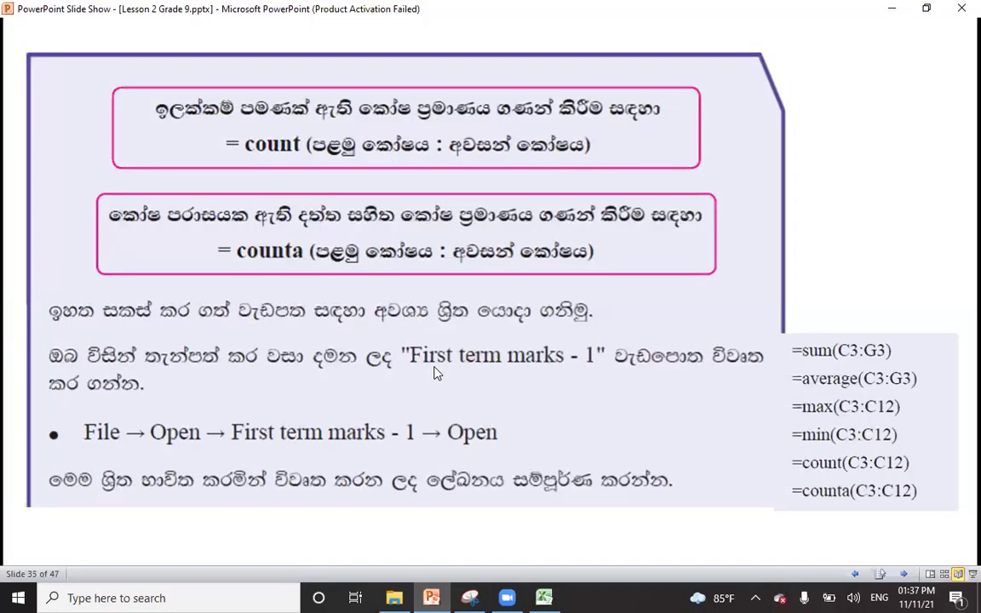
{"action": "left_click", "coordinate": [434, 372]}
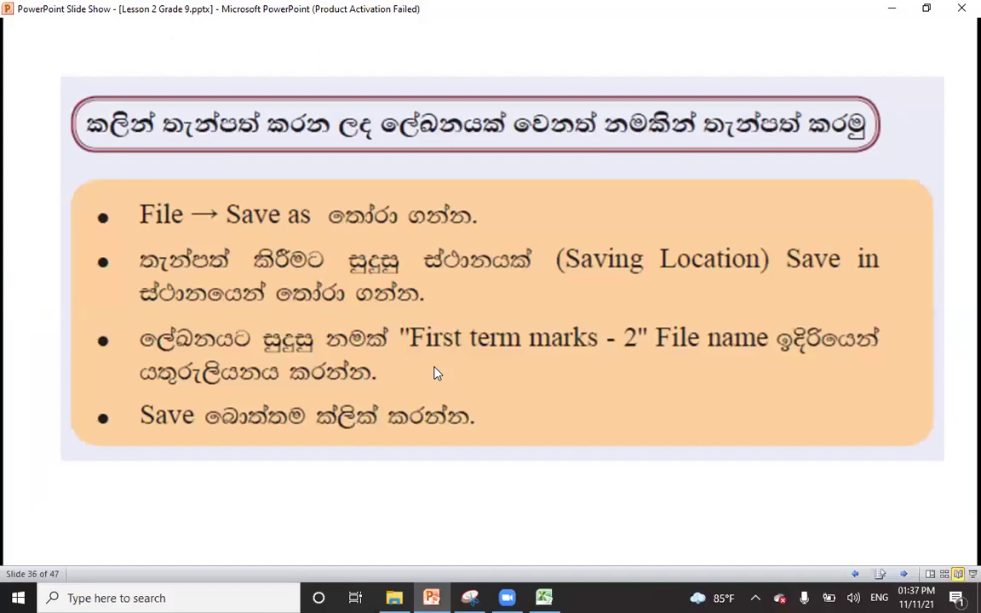
{"action": "left_click", "coordinate": [434, 372]}
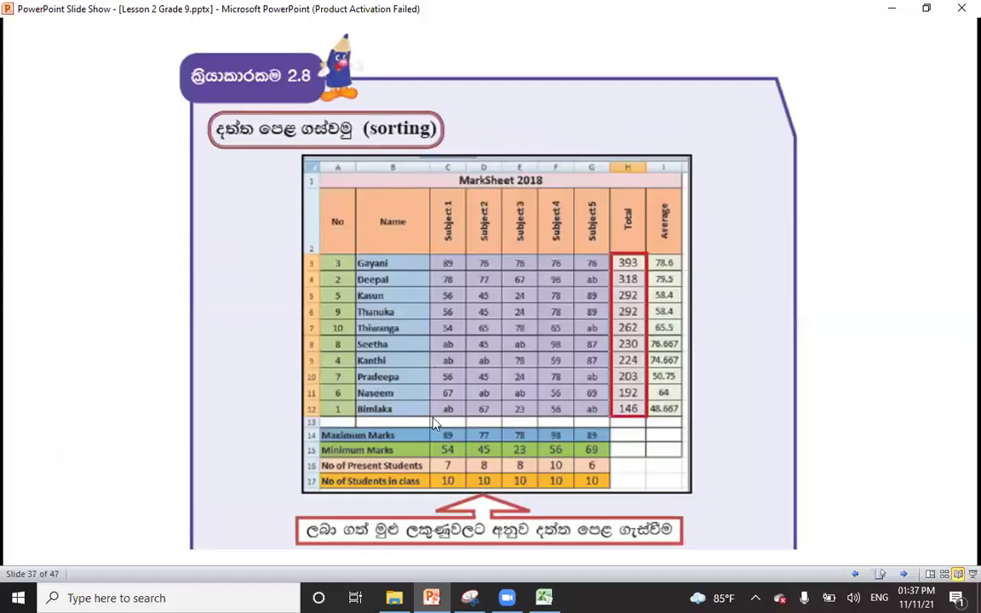
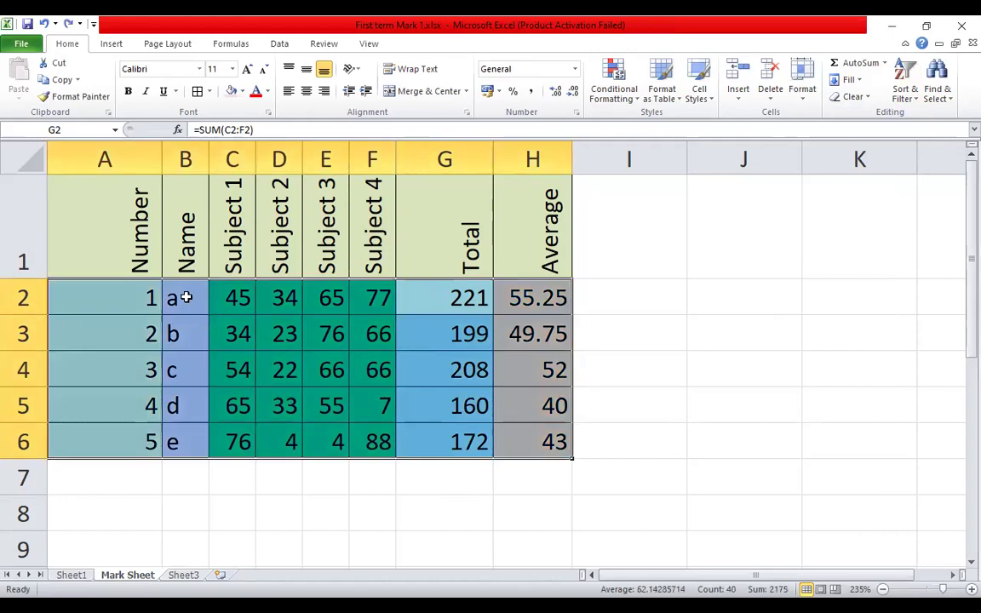
Sort the mark sheet by the Total values in G2:G6 from largest to smallest, expanding the selection to the adjacent columns.
{"action": "left_click", "coordinate": [814, 395]}
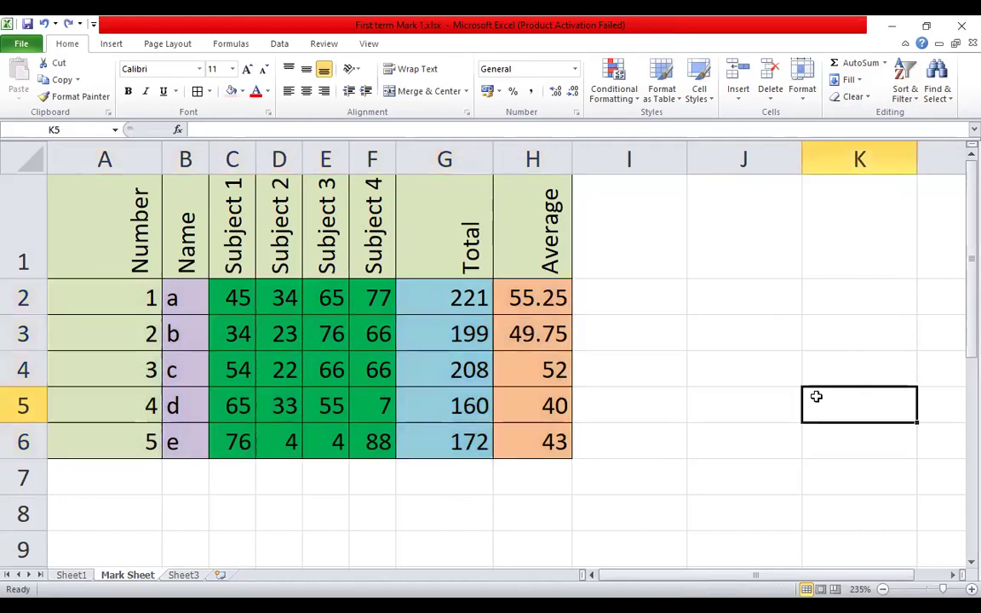
{"action": "left_click_drag", "start_coordinate": [453, 297], "coordinate": [453, 440]}
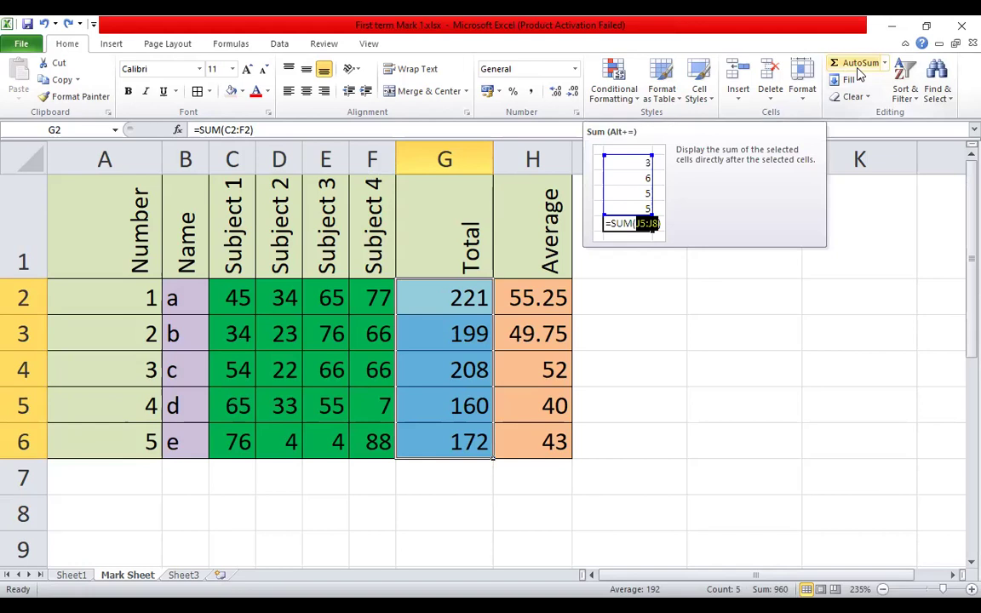
{"action": "left_click", "coordinate": [907, 85]}
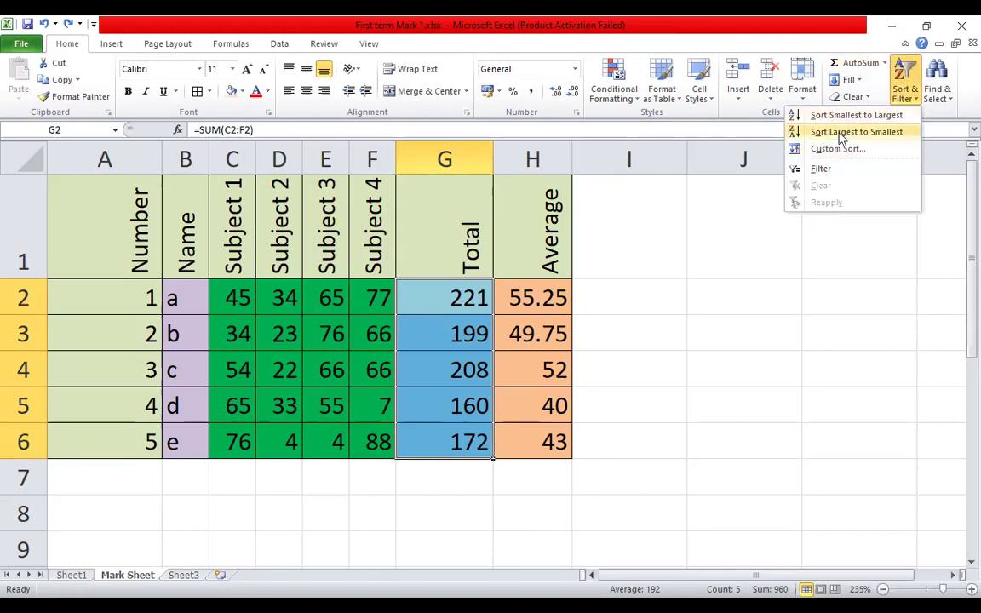
{"action": "left_click", "coordinate": [843, 133]}
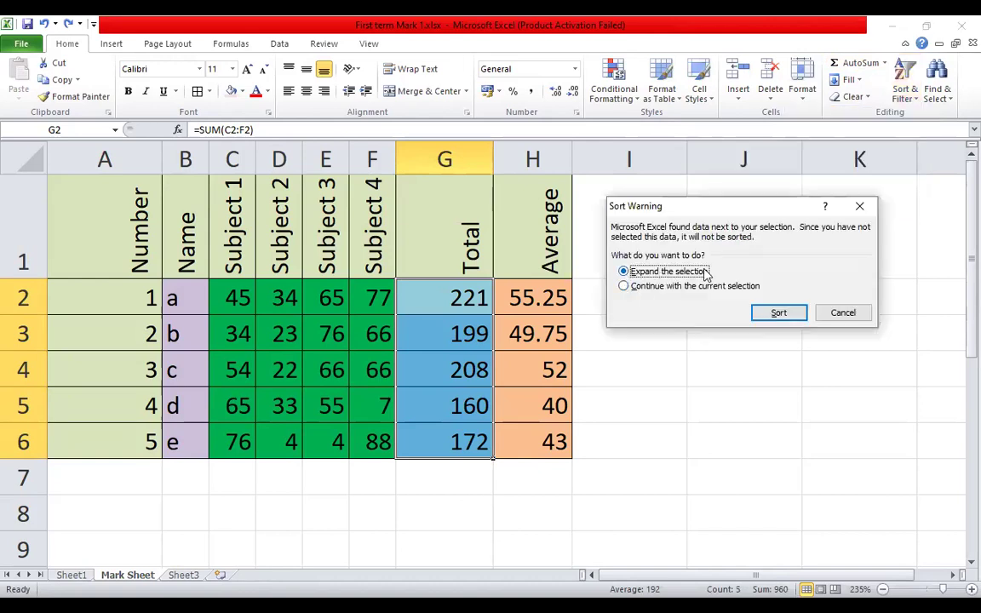
{"action": "left_click", "coordinate": [769, 313]}
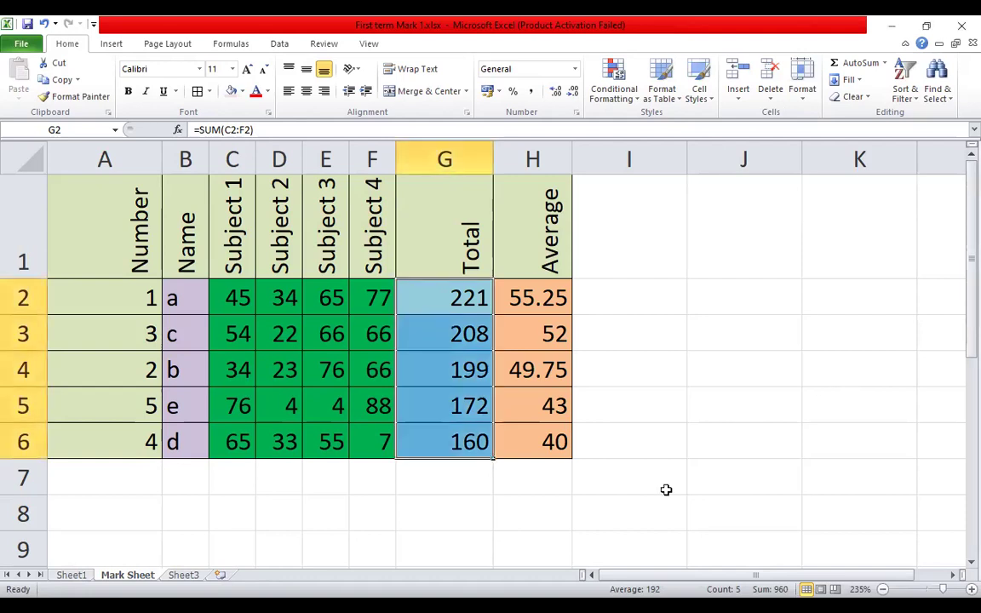
{"action": "left_click", "coordinate": [633, 508]}
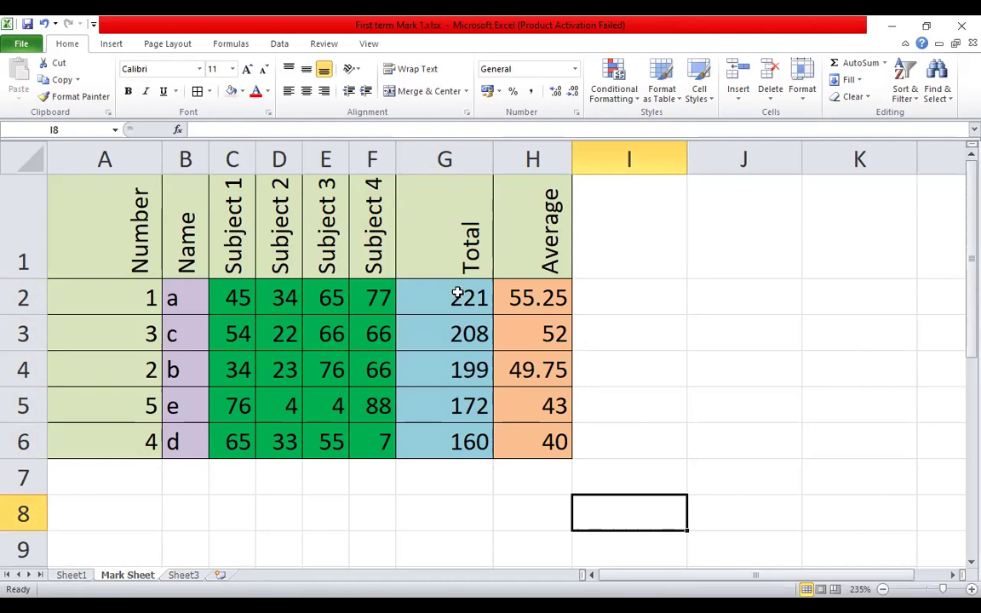
Sort the mark sheet by the Total values in G2:G6 from smallest to largest, with the selection expanded to whole rows.
{"action": "left_click_drag", "start_coordinate": [458, 293], "coordinate": [461, 441]}
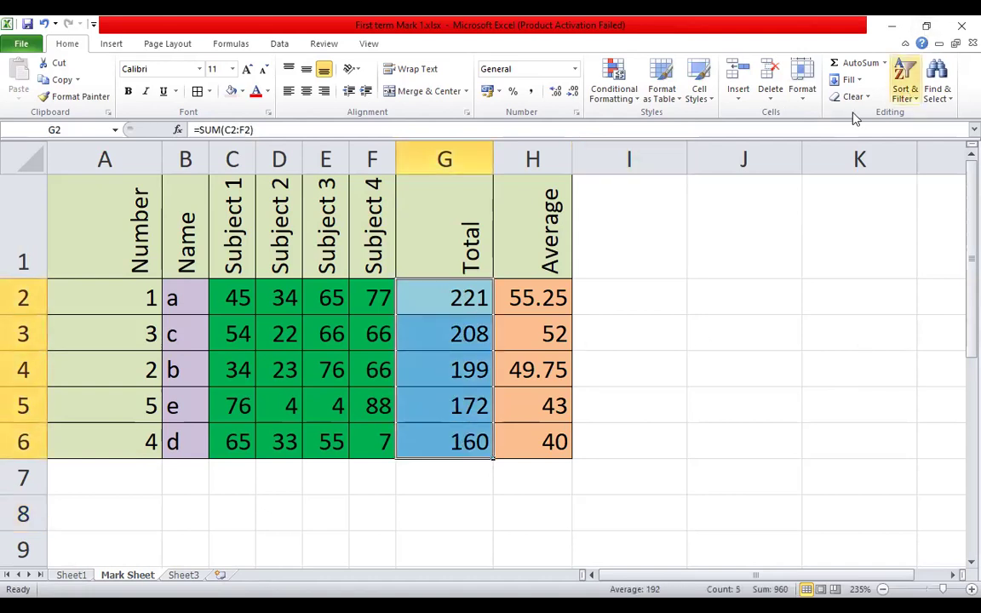
{"action": "left_click", "coordinate": [904, 85]}
{"action": "left_click", "coordinate": [854, 117]}
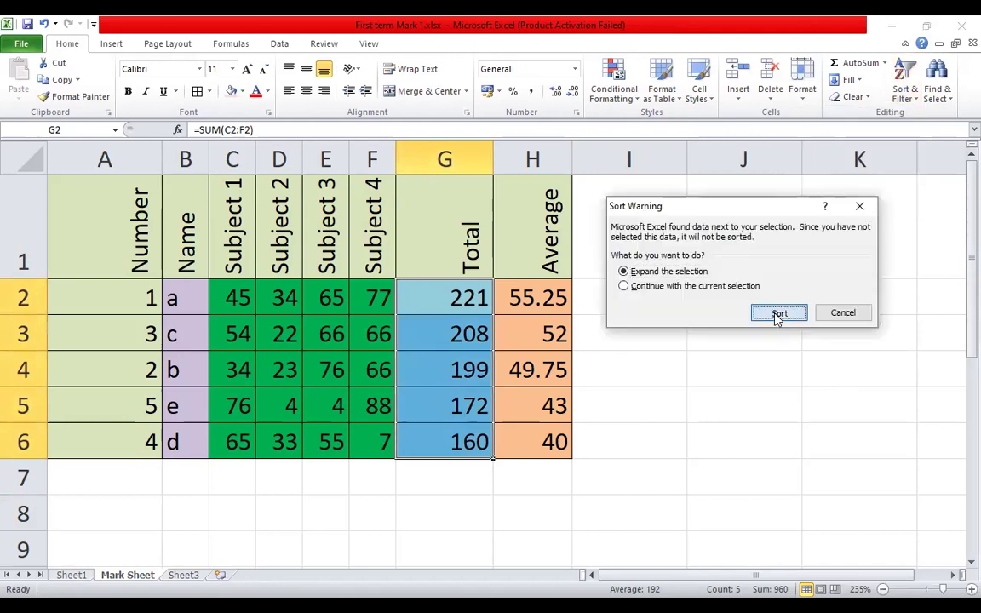
{"action": "left_click", "coordinate": [777, 314]}
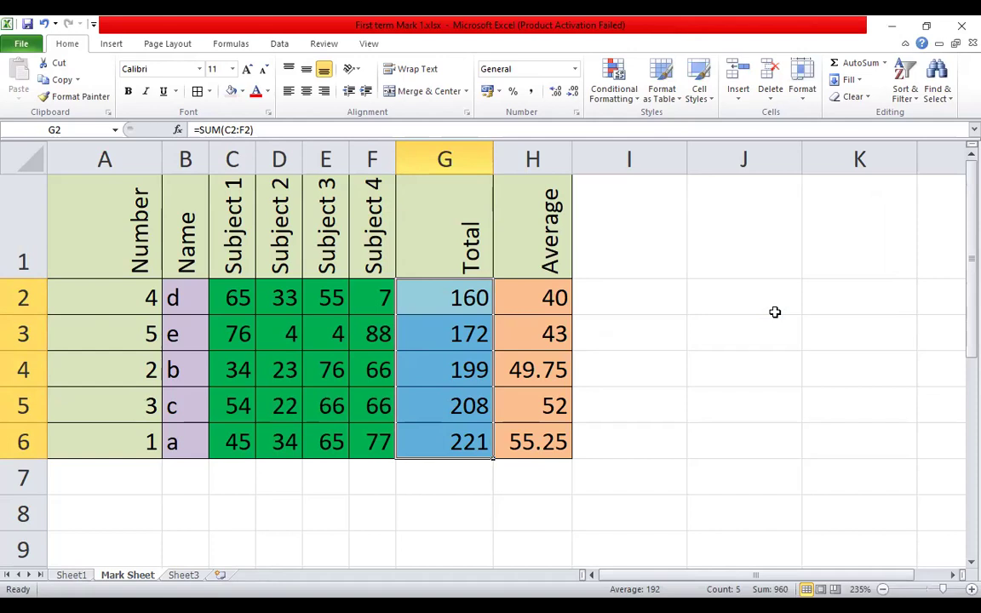
{"action": "left_click", "coordinate": [909, 88]}
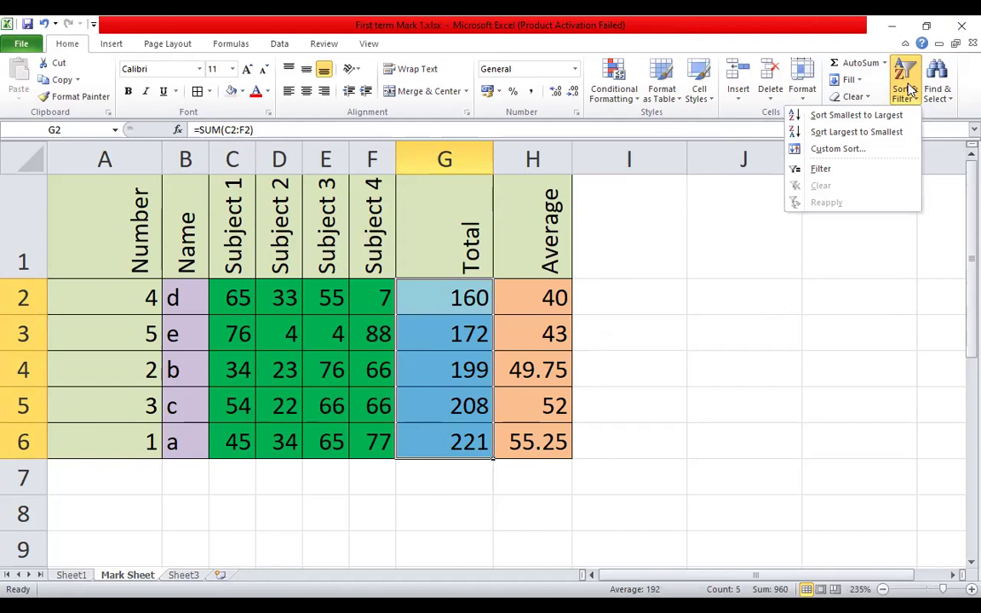
{"action": "left_click", "coordinate": [835, 116]}
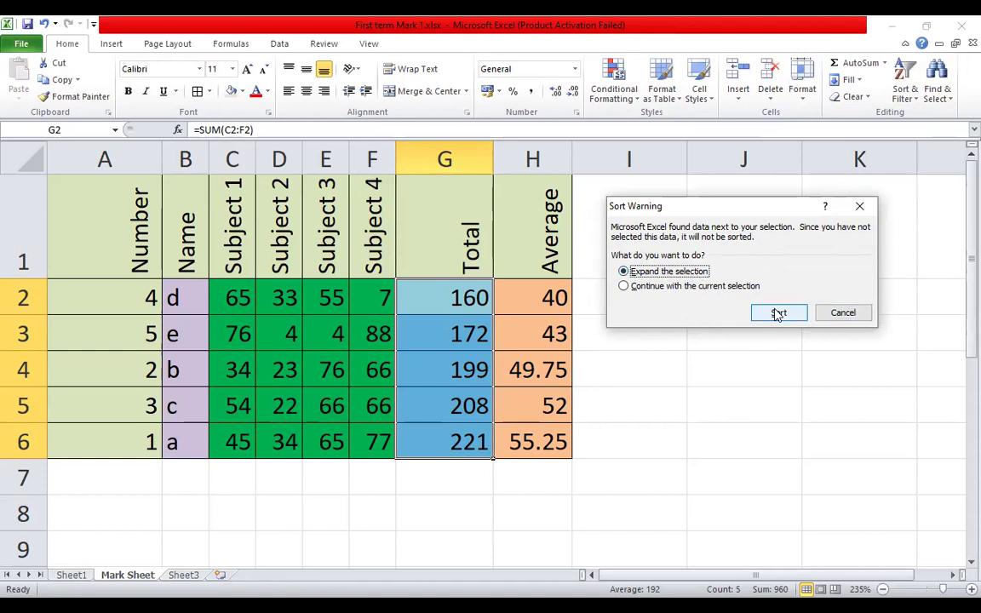
{"action": "left_click_drag", "start_coordinate": [842, 313], "coordinate": [449, 501]}
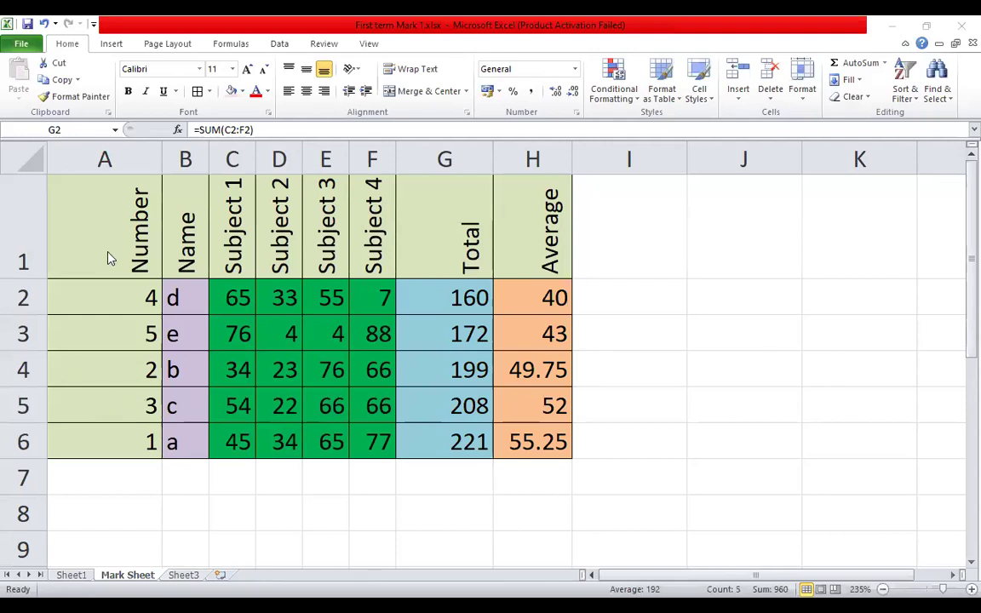
Clear the contents of the Number and Name columns in A1:B6 and the Total and Average columns in G1:H6.
{"action": "left_click_drag", "start_coordinate": [85, 246], "coordinate": [169, 450]}
{"action": "key", "text": "Delete"}
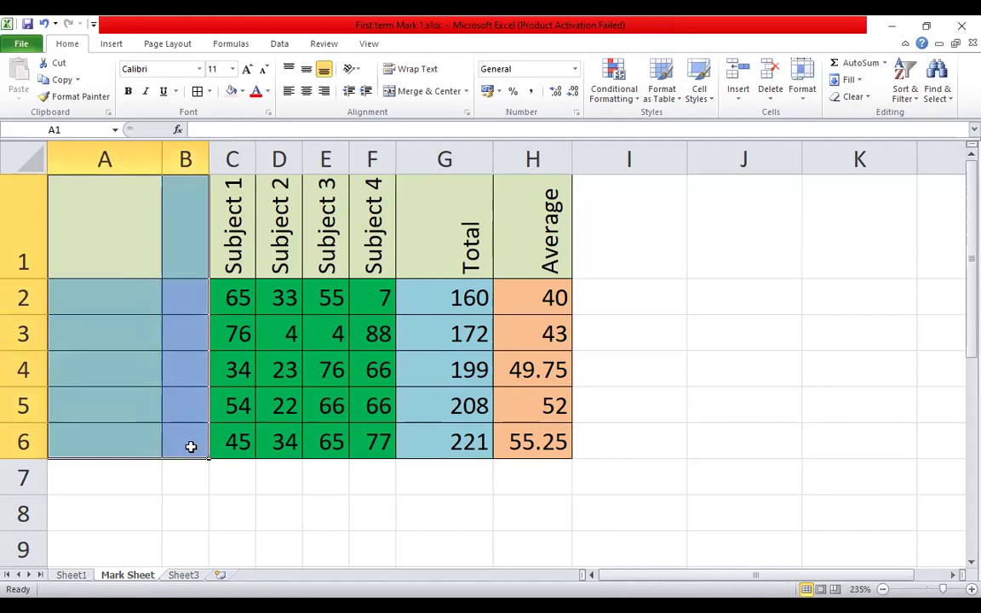
{"action": "left_click_drag", "start_coordinate": [425, 225], "coordinate": [558, 444]}
{"action": "key", "text": "Delete"}
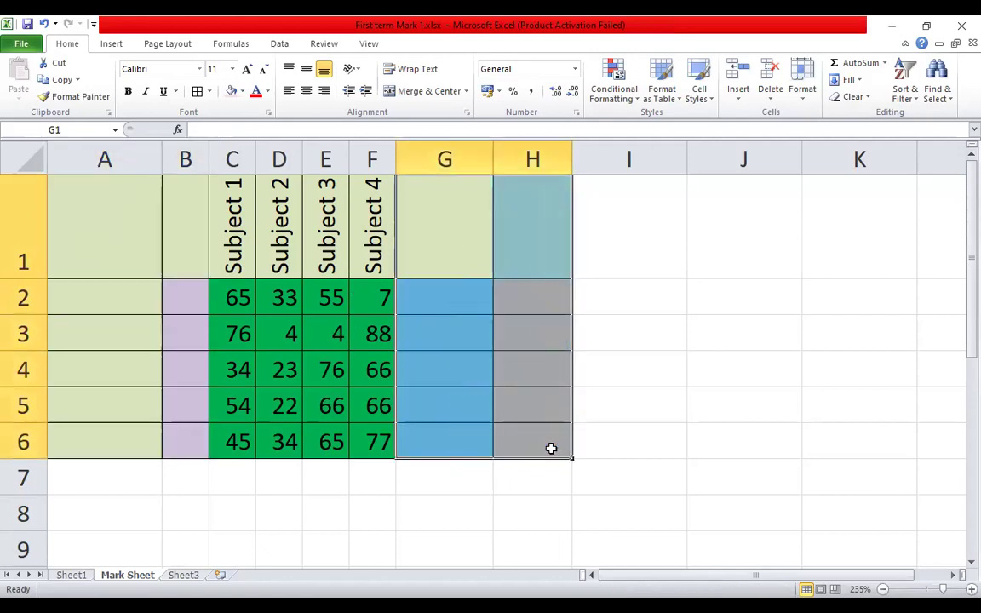
{"action": "left_click", "coordinate": [744, 464]}
Enter the letters A, B, C, D and E as row labels in cells B2 to B6.
{"action": "left_click", "coordinate": [181, 305]}
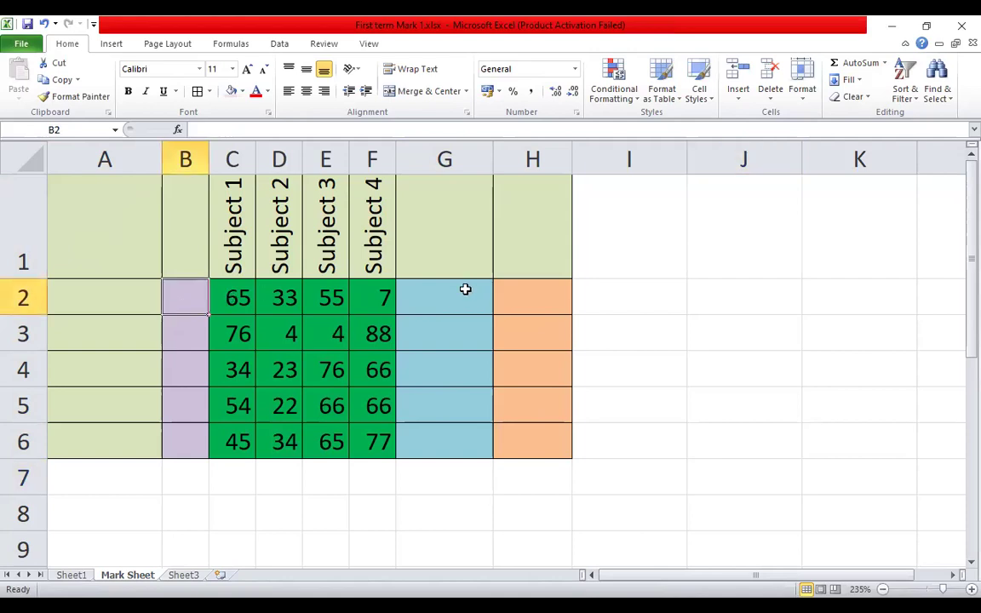
{"action": "type", "text": "A"}
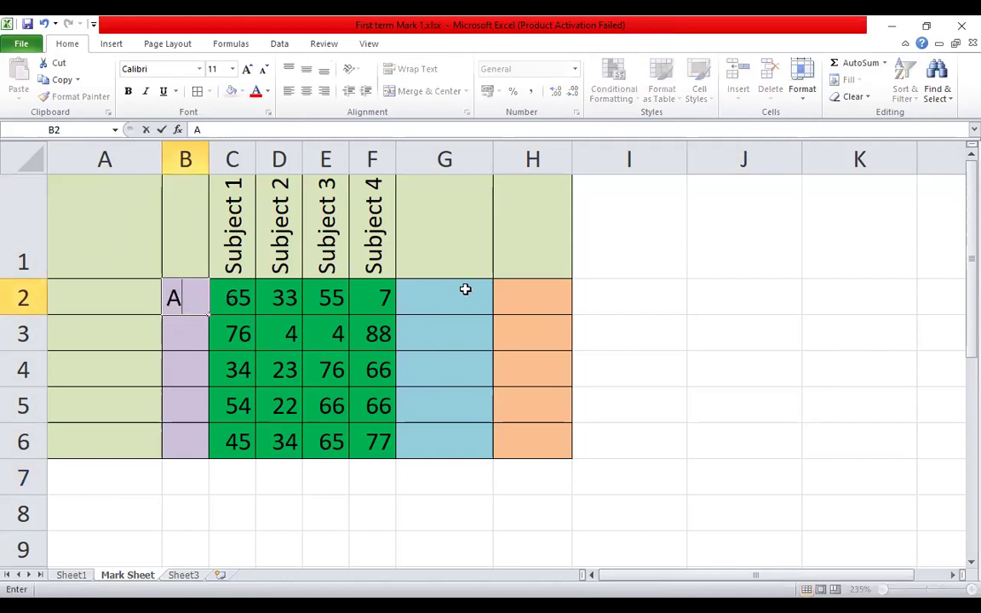
{"action": "key", "text": "Return"}
{"action": "type", "text": "B"}
{"action": "key", "text": "Return"}
{"action": "type", "text": "C"}
{"action": "key", "text": "Return"}
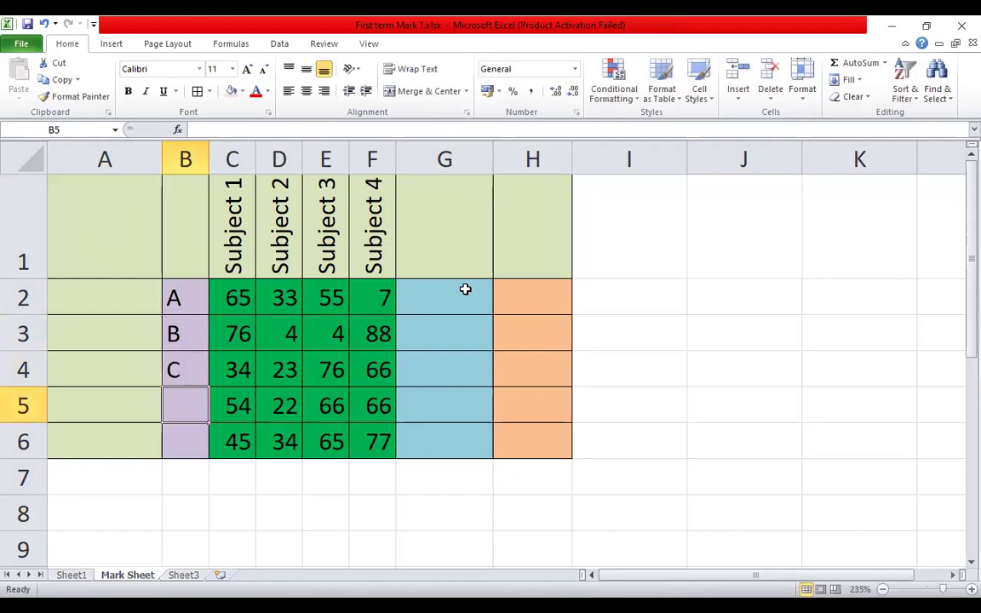
{"action": "type", "text": "D"}
{"action": "key", "text": "Return"}
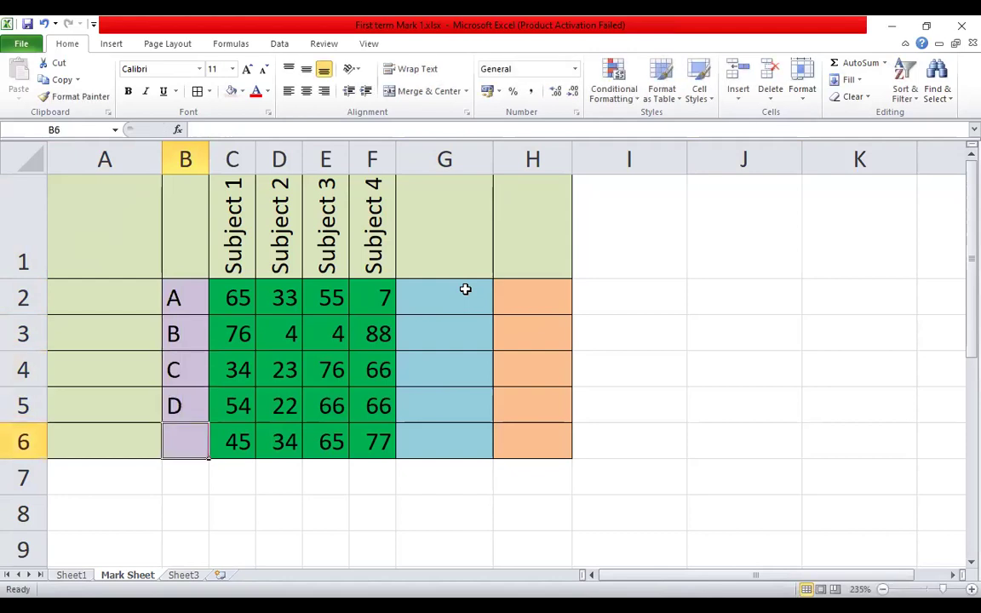
{"action": "type", "text": "E"}
{"action": "left_click", "coordinate": [770, 444]}
Insert a 3-D clustered column chart of the labels and subject marks in B1:F6.
{"action": "left_click_drag", "start_coordinate": [195, 227], "coordinate": [375, 438]}
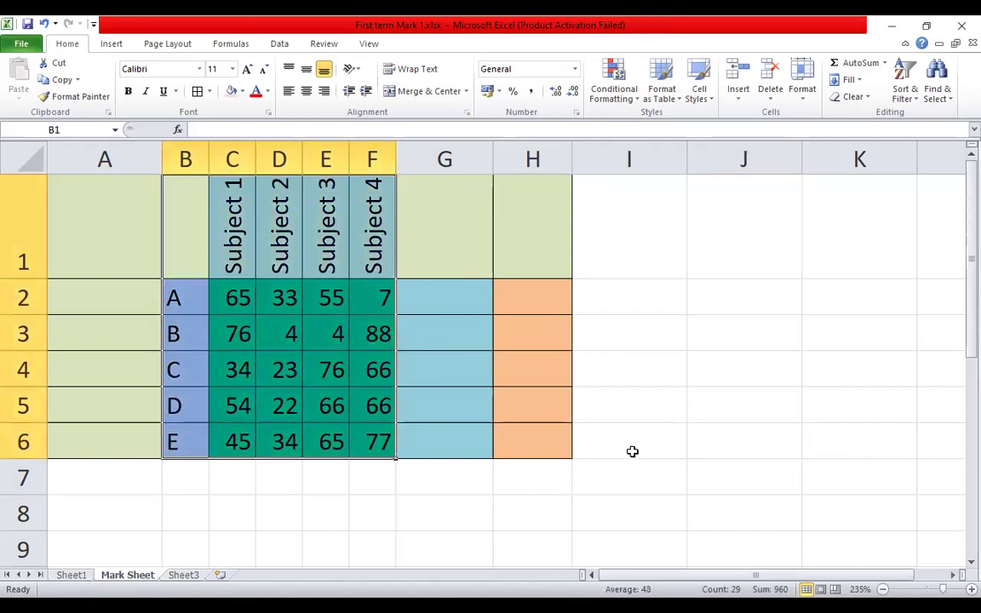
{"action": "left_click", "coordinate": [711, 440]}
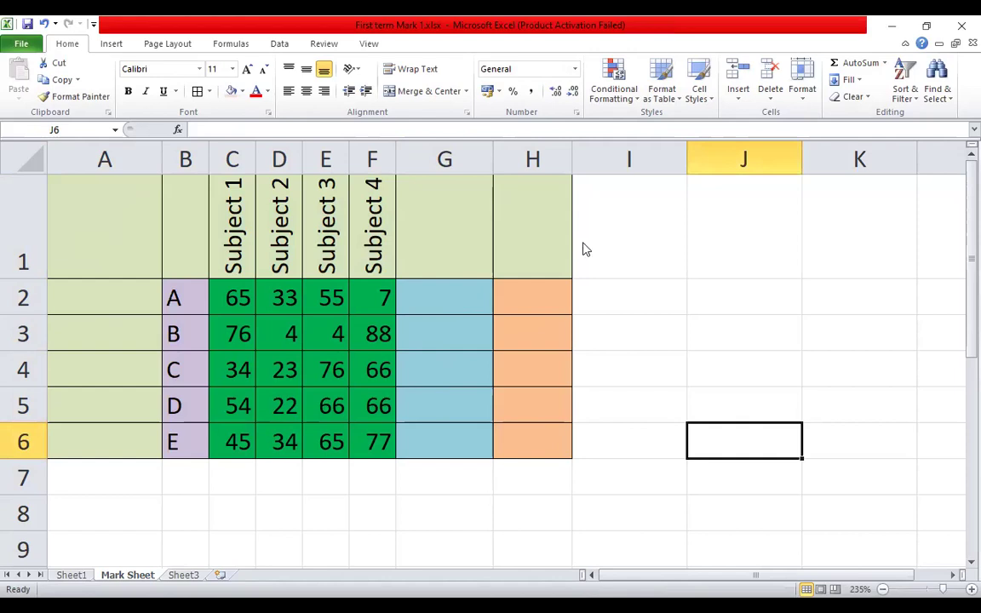
{"action": "left_click_drag", "start_coordinate": [166, 200], "coordinate": [377, 437]}
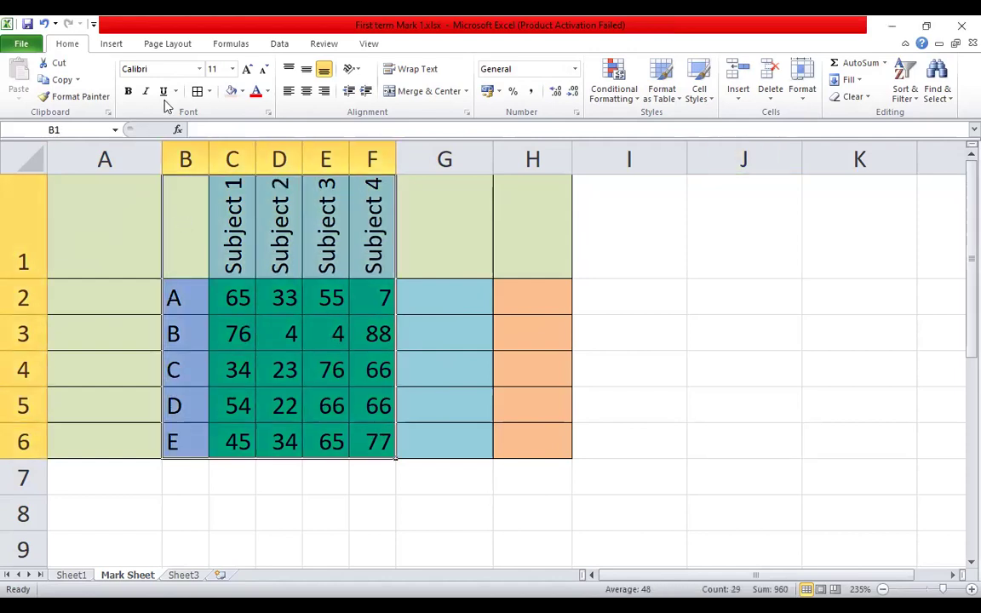
{"action": "left_click", "coordinate": [111, 44]}
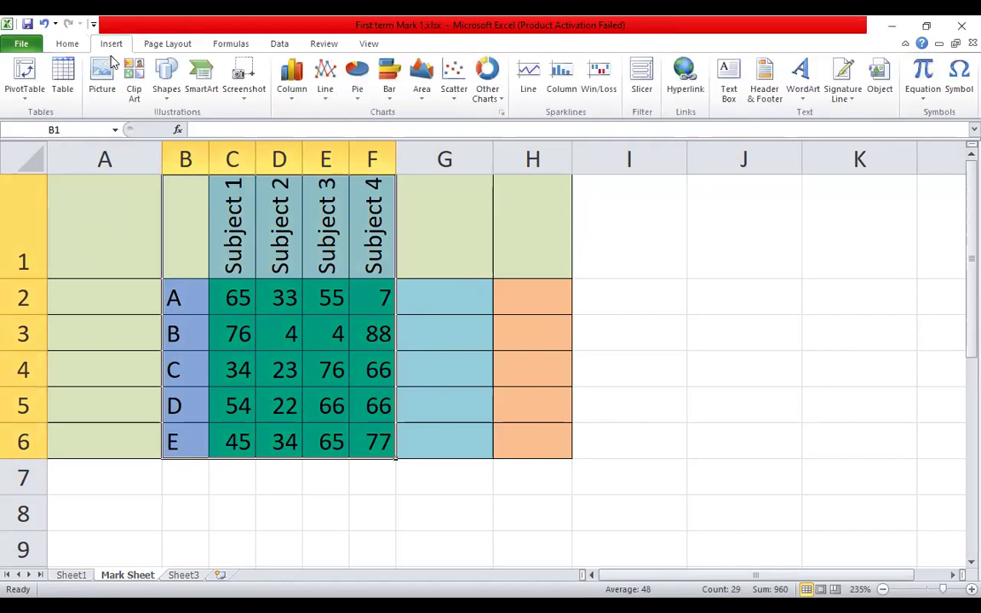
{"action": "left_click", "coordinate": [289, 85]}
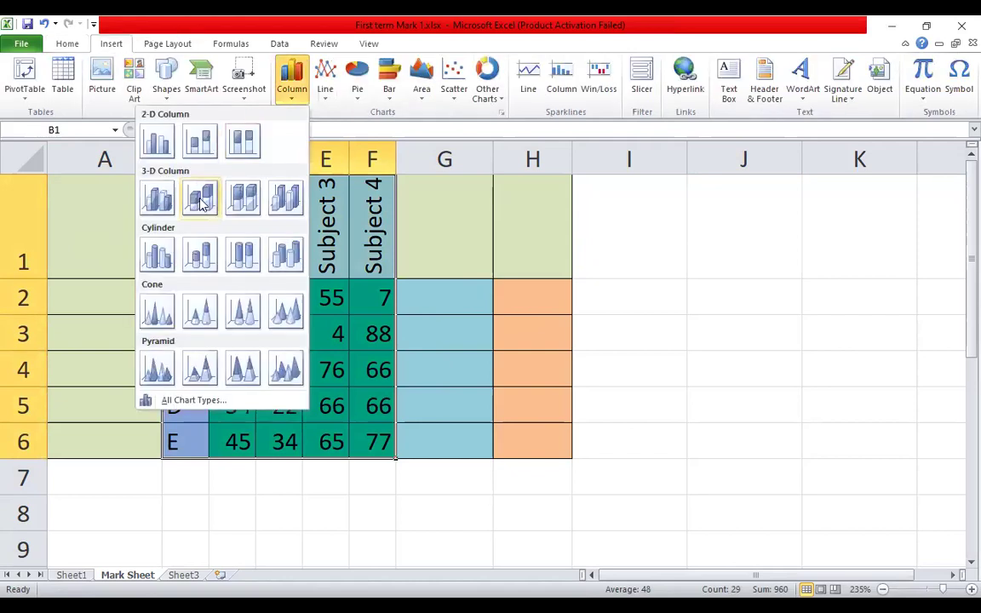
{"action": "left_click", "coordinate": [155, 197]}
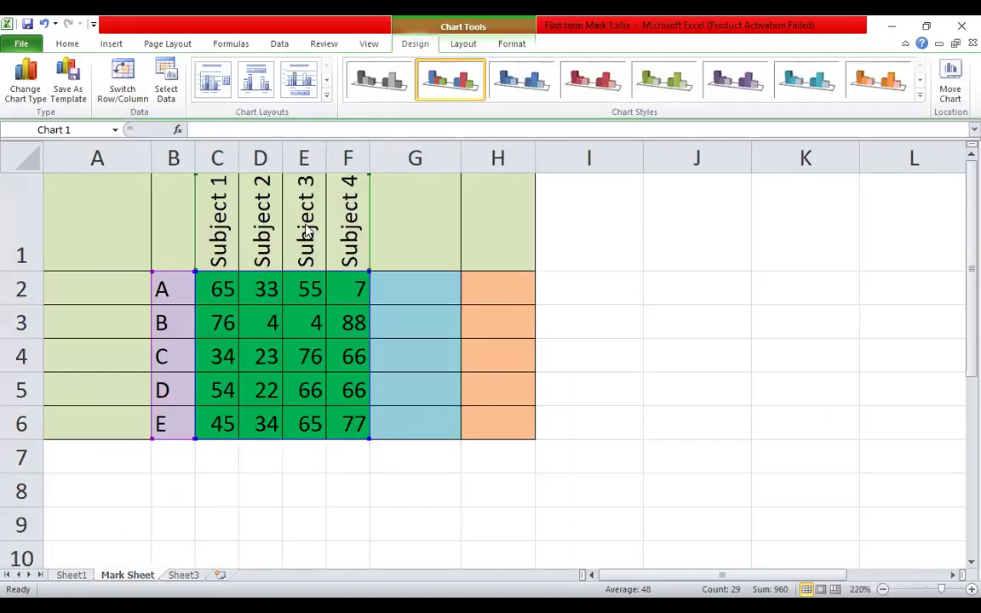
{"action": "scroll", "coordinate": [542, 305], "scroll_direction": "down", "scroll_amount": 2, "text": "ctrl"}
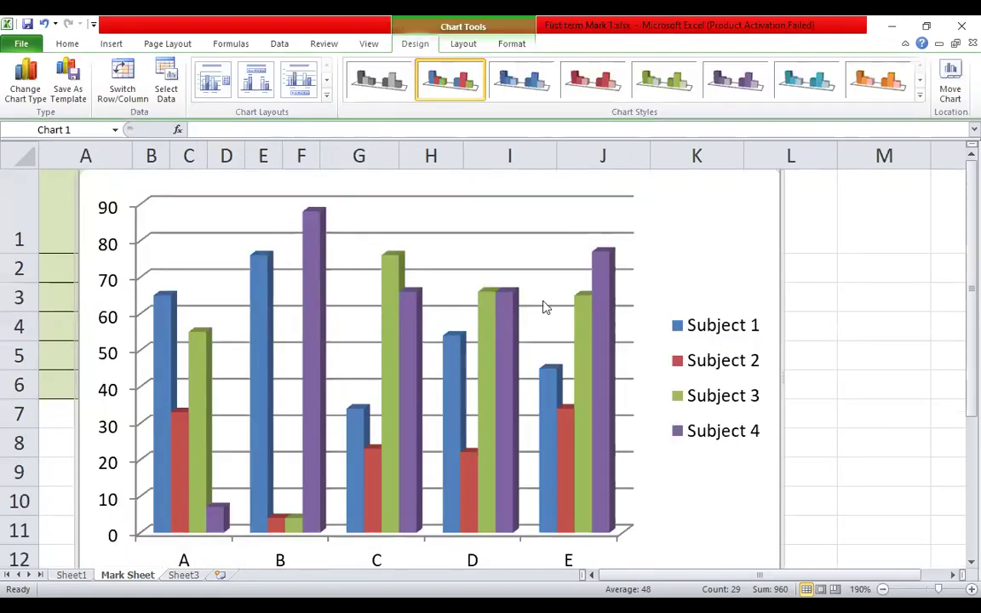
{"action": "scroll", "coordinate": [543, 298], "scroll_direction": "down", "scroll_amount": 2, "text": "ctrl"}
{"action": "scroll", "coordinate": [543, 298], "scroll_direction": "down", "scroll_amount": 4, "text": "ctrl"}
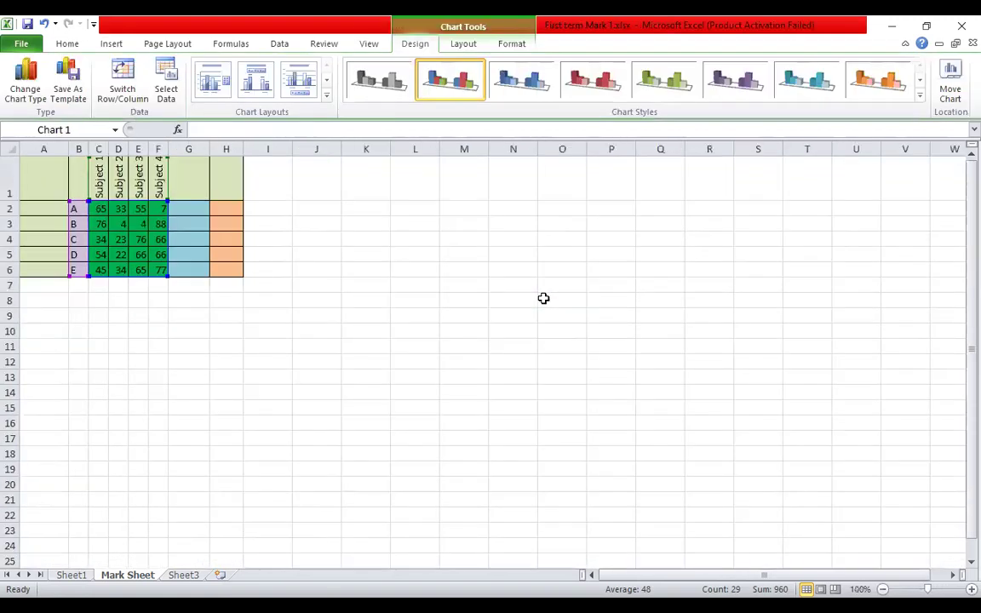
Replace the column chart with a 2-D stacked line chart with markers, using the labels and subject marks in B1:F6.
{"action": "left_click_drag", "start_coordinate": [403, 219], "coordinate": [740, 211]}
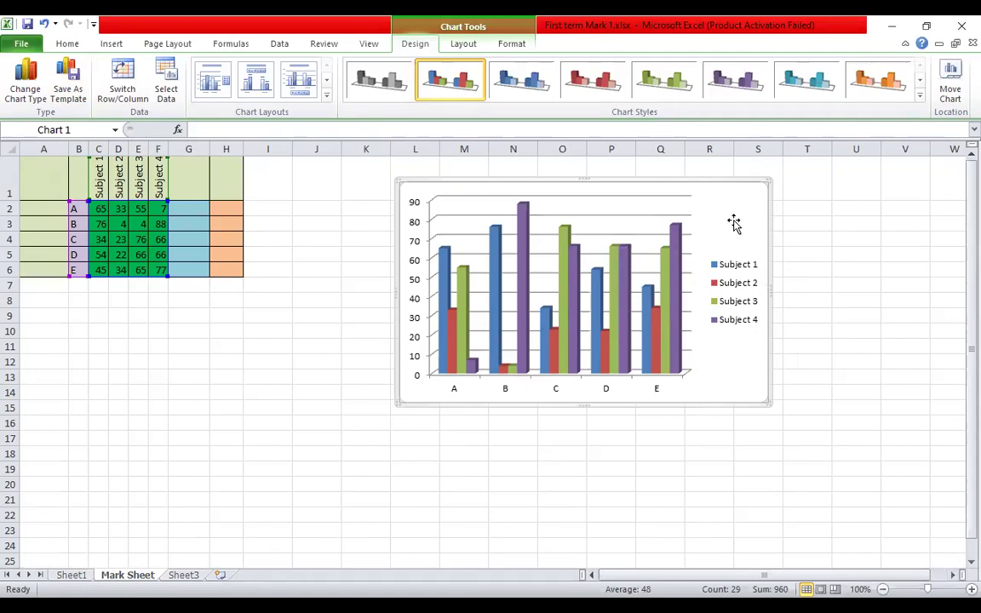
{"action": "key", "text": "Delete"}
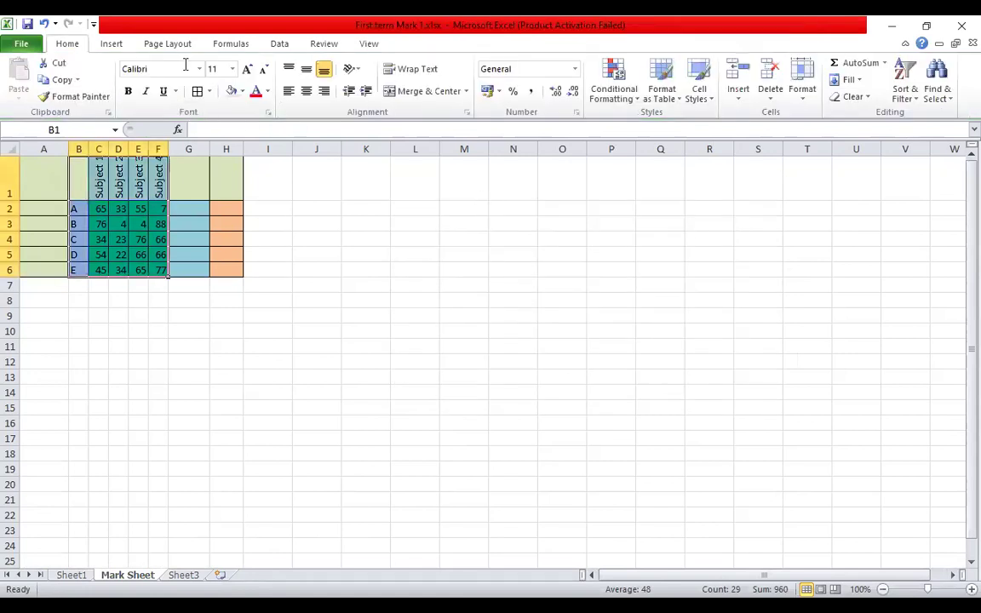
{"action": "left_click", "coordinate": [110, 45]}
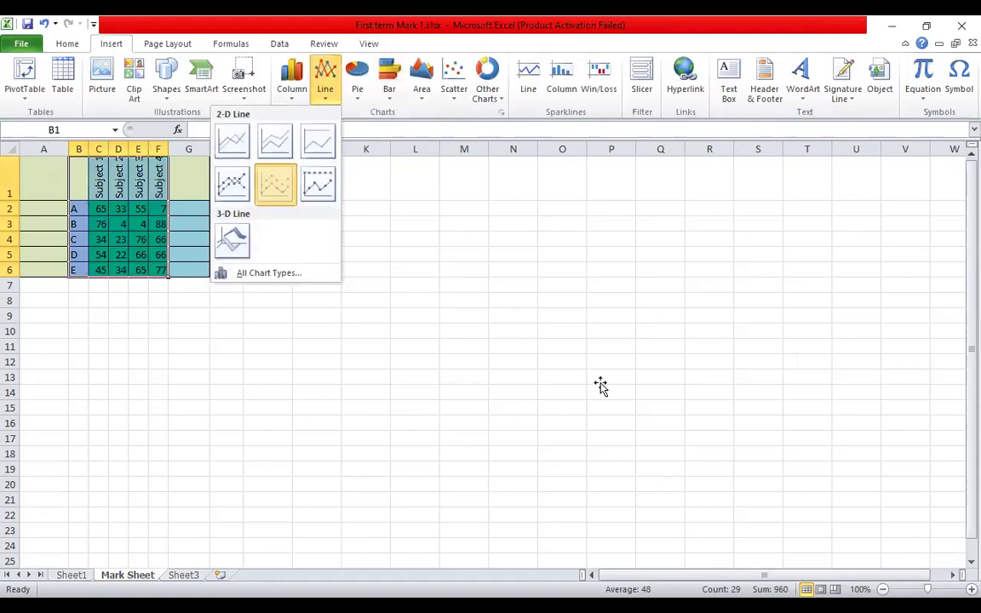
{"action": "key", "text": "Return"}
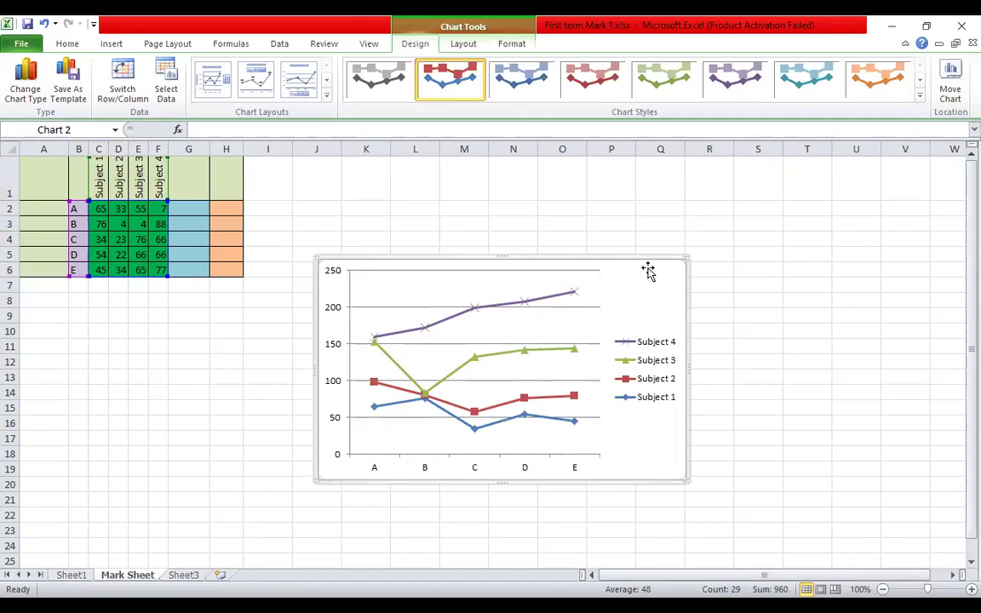
Replace the line chart with a 100% stacked 3-D bar chart of the labels and subject marks in B1:F6.
{"action": "key", "text": "Delete"}
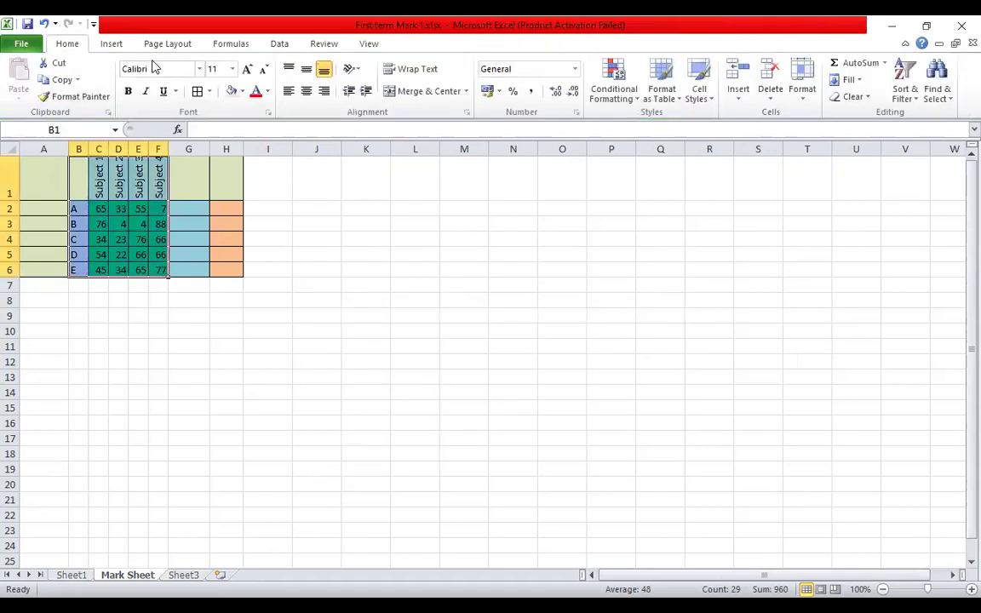
{"action": "left_click", "coordinate": [111, 44]}
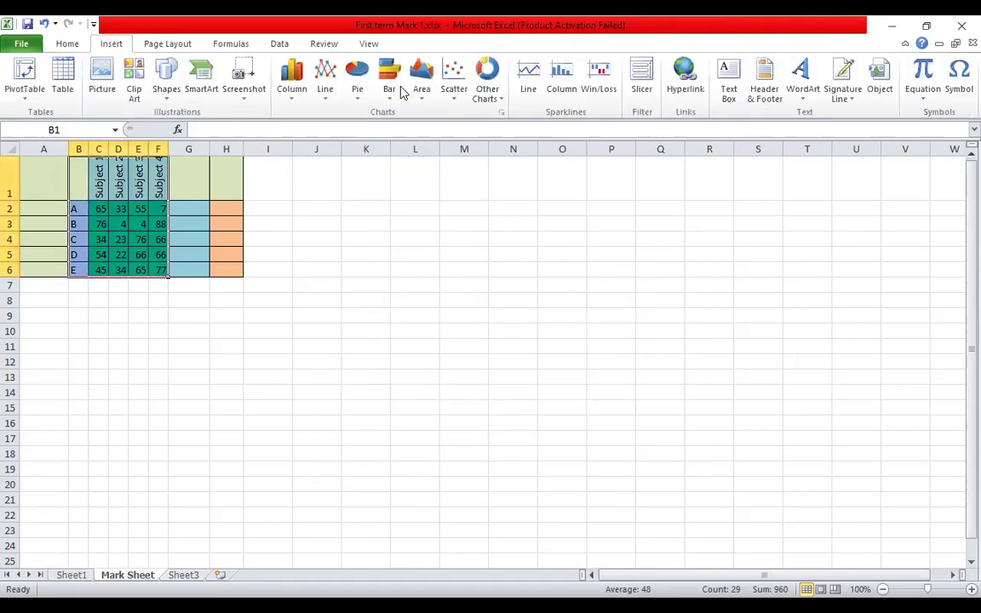
{"action": "left_click", "coordinate": [396, 94]}
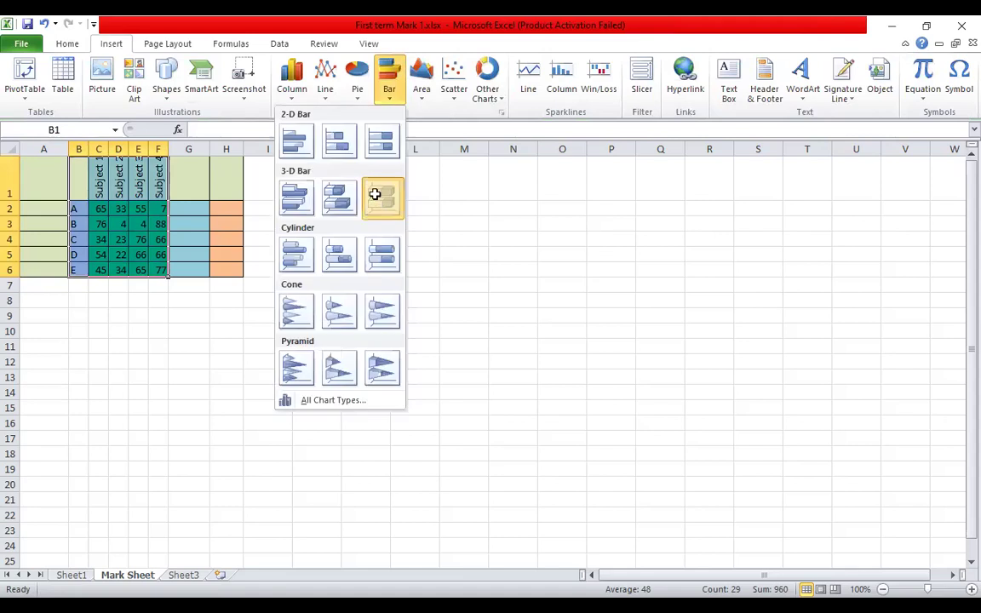
{"action": "key", "text": "Return"}
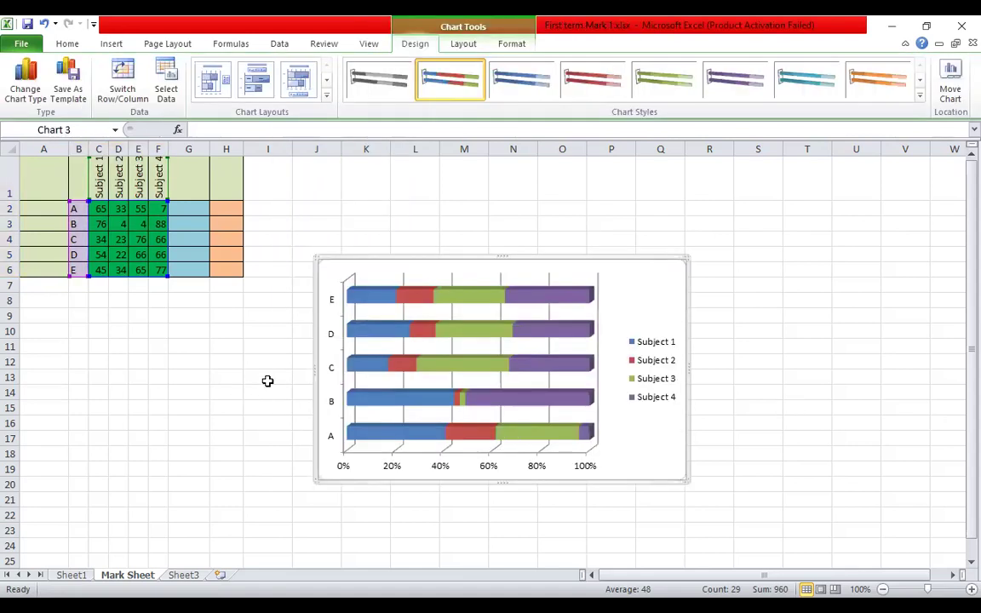
{"action": "left_click", "coordinate": [218, 380]}
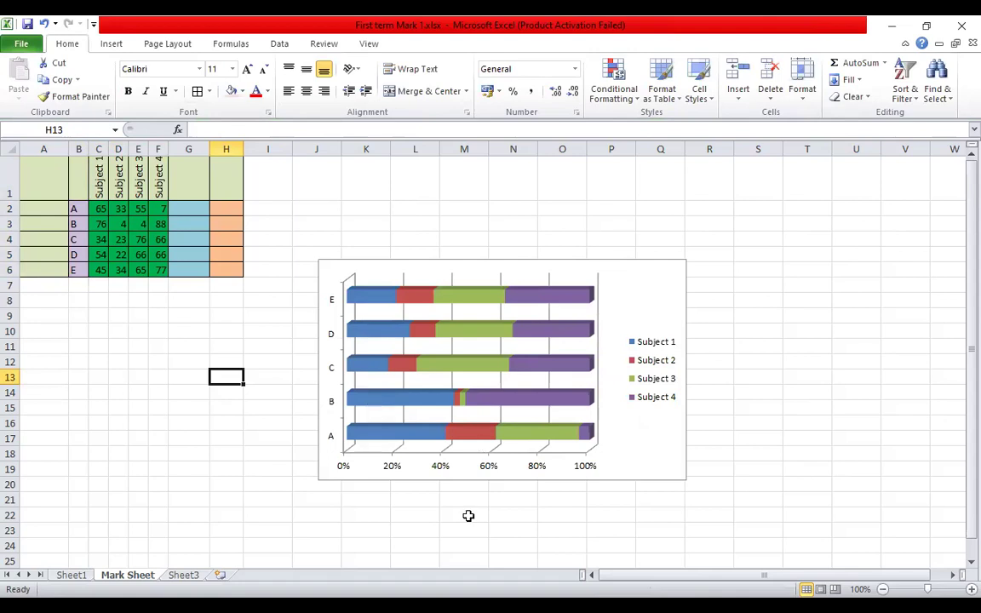
Delete the 3-D bar chart from the mark sheet.
{"action": "left_click", "coordinate": [772, 329]}
{"action": "left_click", "coordinate": [655, 303]}
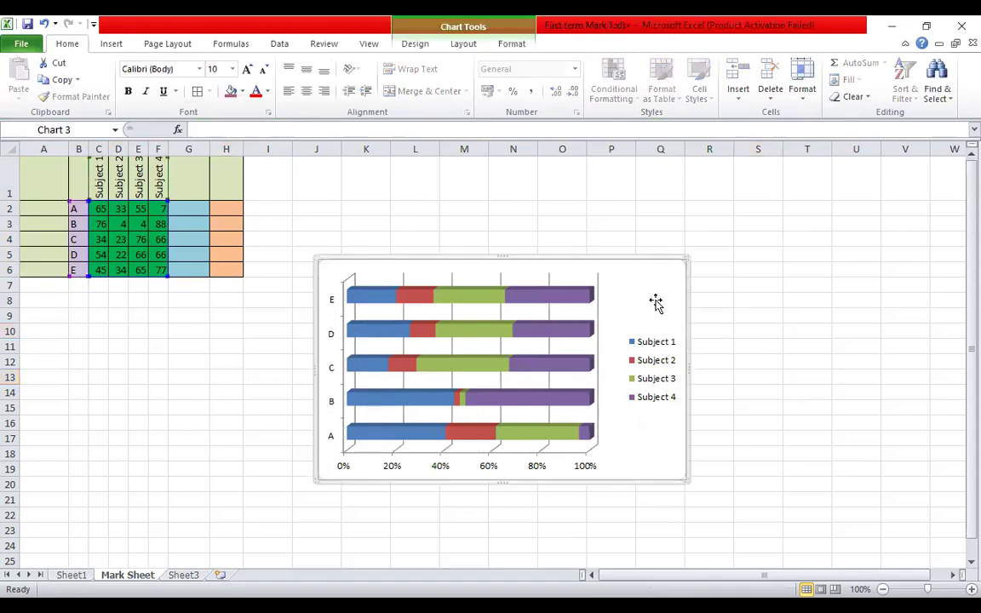
{"action": "key", "text": "Delete"}
{"action": "left_click", "coordinate": [351, 334]}
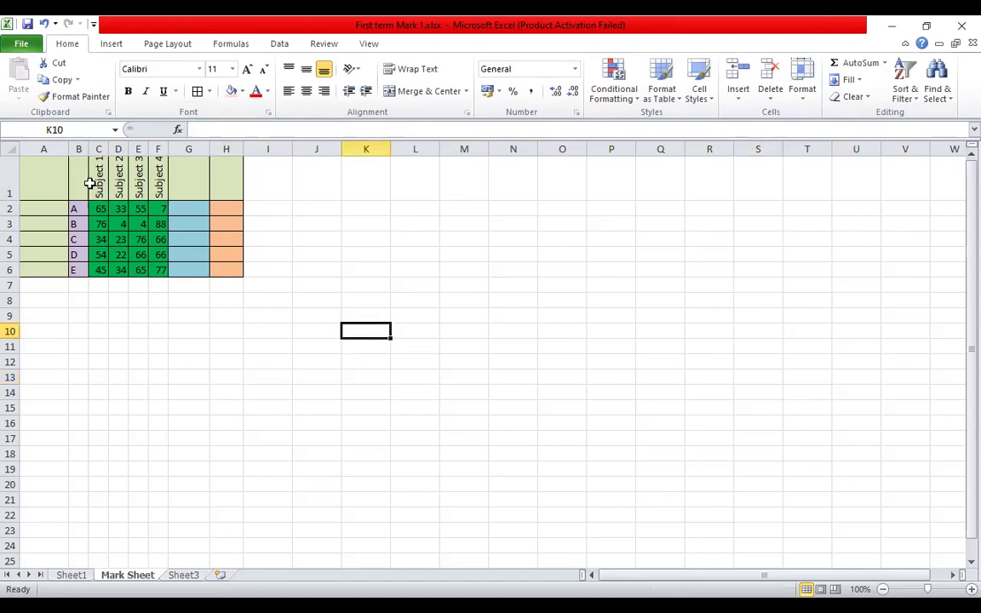
Select the labels and subject marks in B1:F6 and open the gallery of other chart types.
{"action": "left_click_drag", "start_coordinate": [80, 166], "coordinate": [162, 265]}
{"action": "scroll", "coordinate": [176, 289], "scroll_direction": "up", "scroll_amount": 1, "text": "ctrl"}
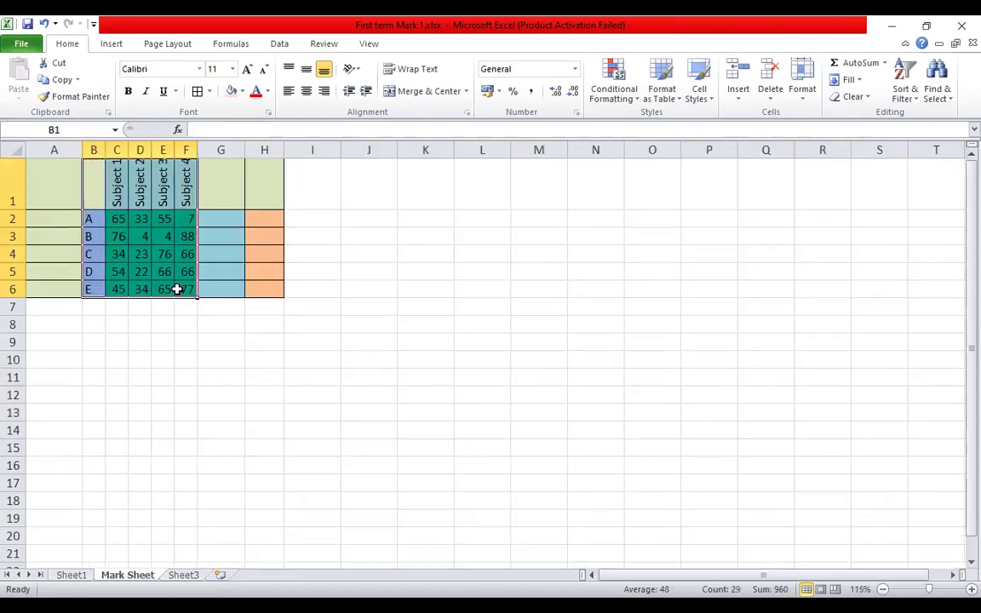
{"action": "left_click", "coordinate": [112, 44]}
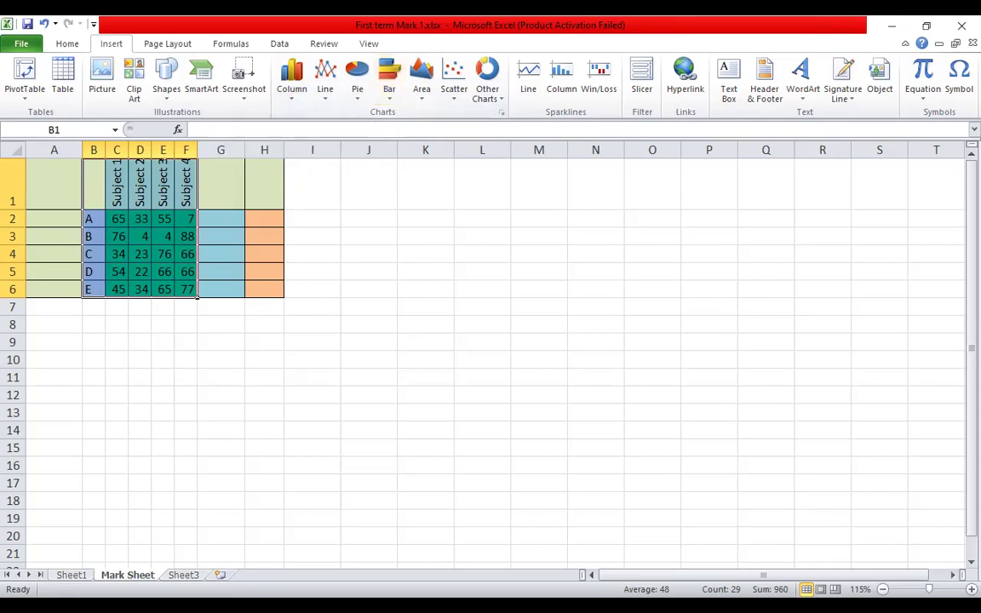
{"action": "left_click", "coordinate": [494, 98]}
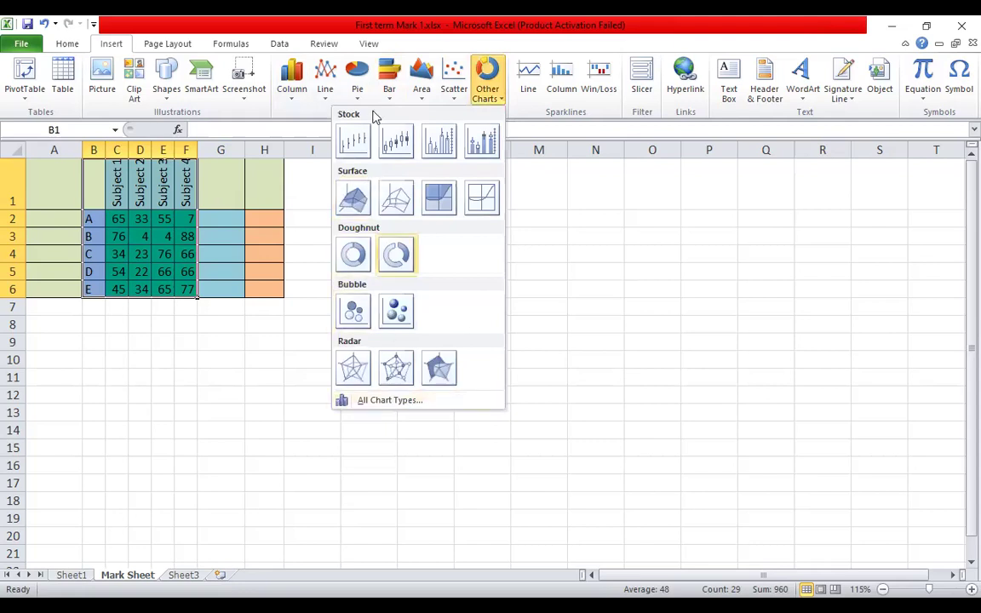